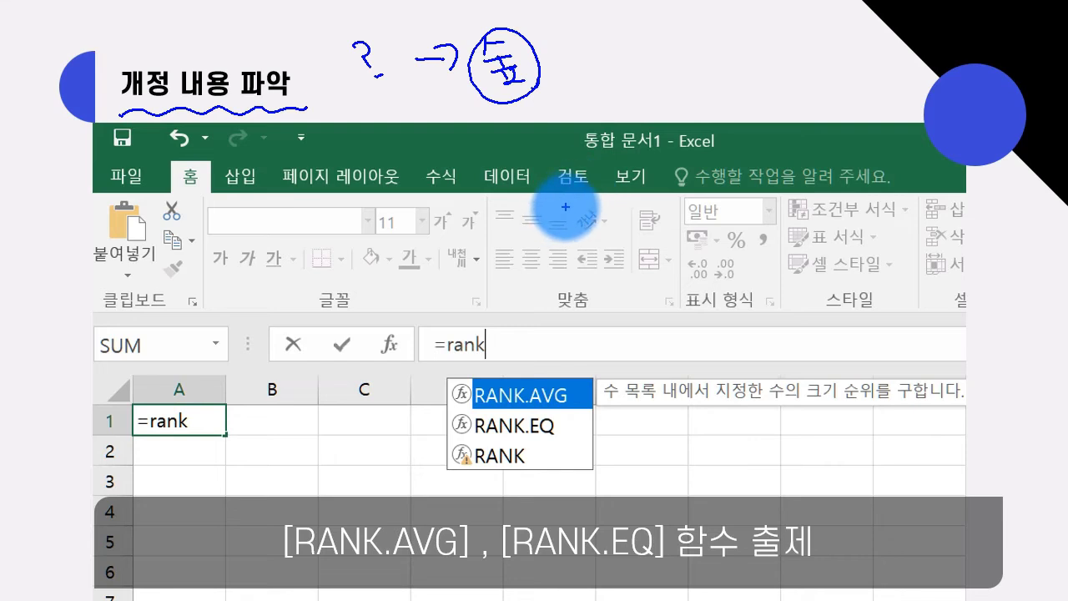
- Clear the old ink, circle the =rank formula, underline RANK.AVG, and handwrite the notes 수식 and 입력줄
key("Escape")
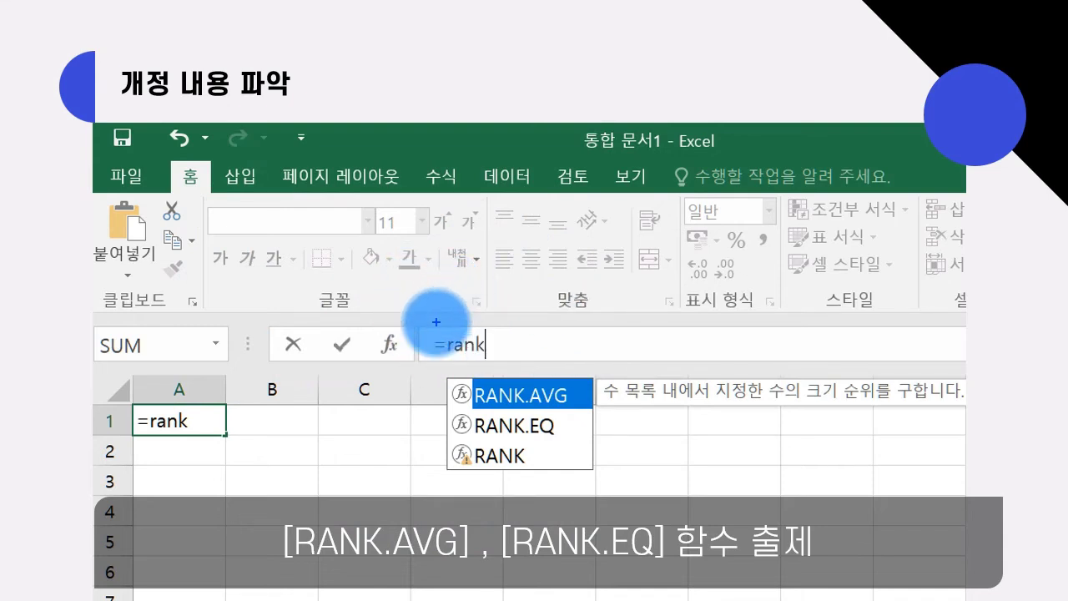
mouse_move(537, 359)
left_mouse_down()
mouse_move(405, 346)
mouse_move(453, 381)
mouse_move(541, 371)
left_mouse_up()
mouse_move(581, 318)
left_mouse_down()
mouse_move(584, 341)
mouse_move(615, 348)
mouse_move(610, 339)
mouse_move(636, 371)
left_mouse_up()
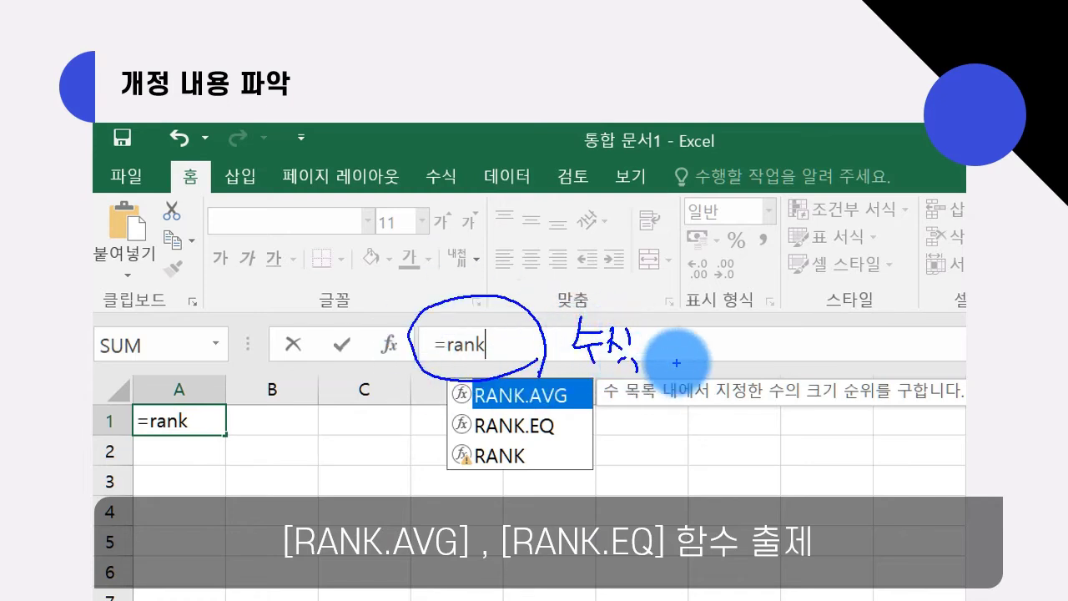
left_click_drag(665, 331, 690, 344)
mouse_move(679, 350)
left_mouse_down()
mouse_move(689, 354)
mouse_move(680, 346)
mouse_move(708, 334)
mouse_move(766, 342)
mouse_move(757, 357)
mouse_move(768, 359)
left_mouse_up()
left_click_drag(571, 394, 646, 404)
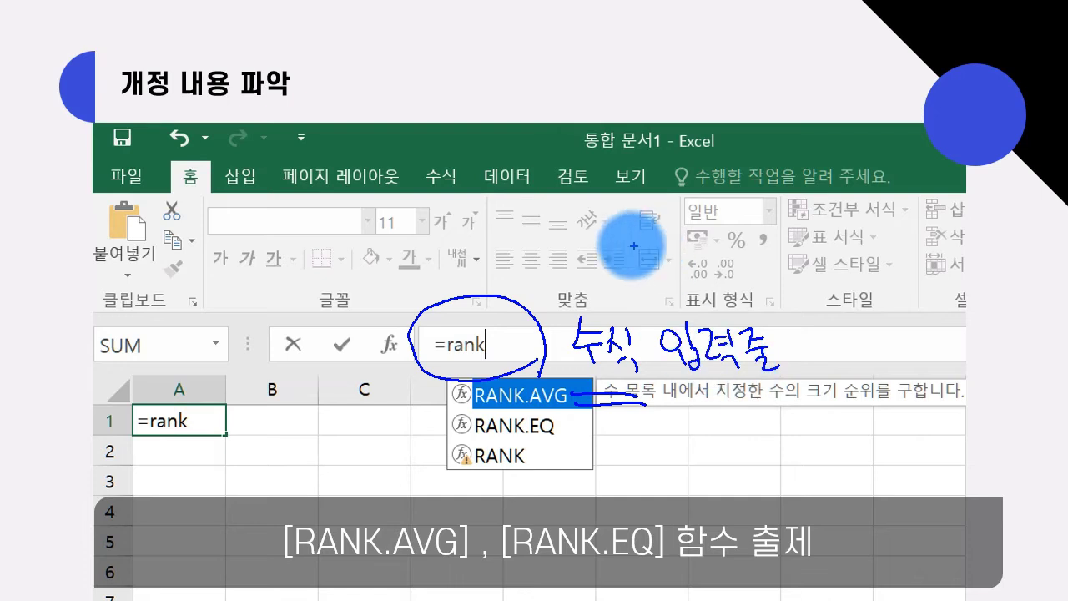
mouse_move(607, 221)
left_mouse_down()
mouse_move(634, 228)
mouse_move(615, 251)
mouse_move(632, 233)
mouse_move(644, 250)
mouse_move(636, 280)
left_mouse_up()
mouse_move(671, 243)
left_mouse_down()
mouse_move(659, 261)
mouse_move(682, 257)
left_mouse_up()
mouse_move(660, 266)
left_mouse_down()
mouse_move(691, 262)
mouse_move(682, 285)
left_mouse_up()
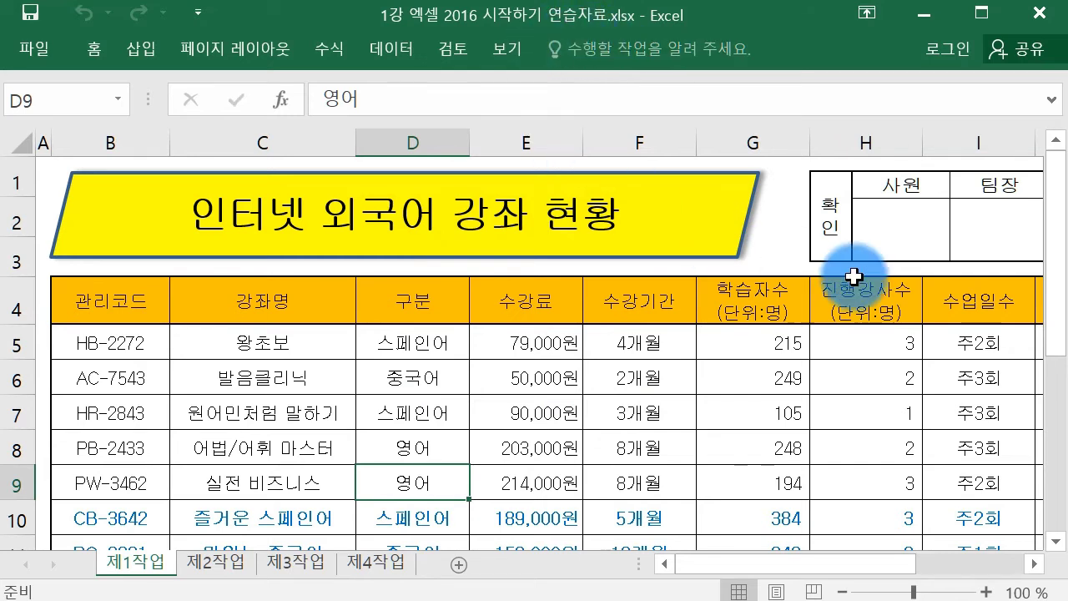
- Select cell C17 and mark the formula-entry label with an inked circle and check mark
left_click_drag(1051, 191, 875, 318)
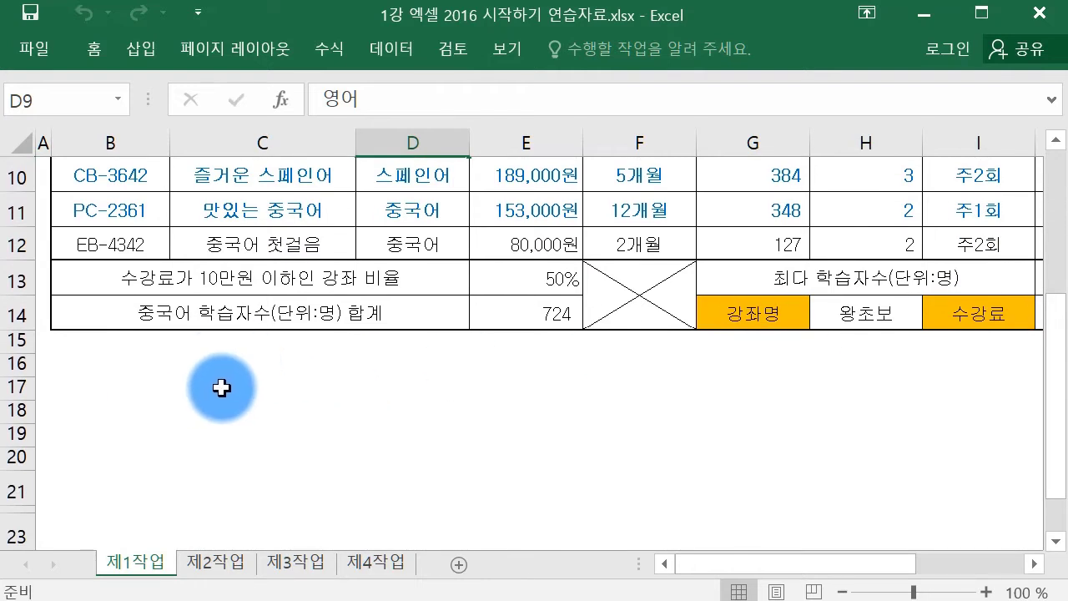
left_click(221, 389)
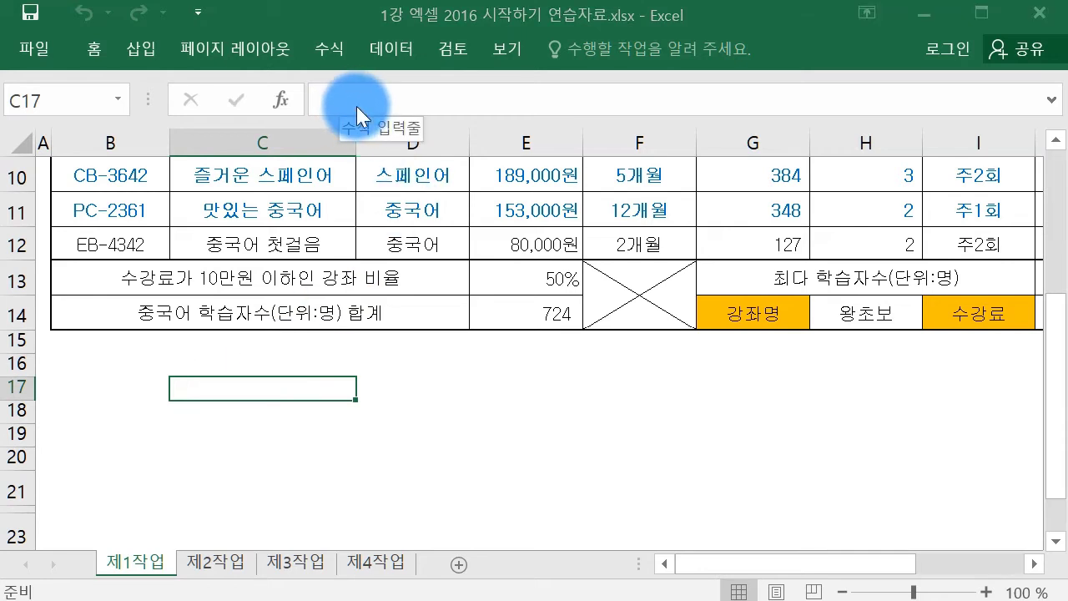
mouse_move(448, 79)
left_mouse_down()
mouse_move(346, 108)
mouse_move(443, 125)
mouse_move(449, 148)
left_mouse_up()
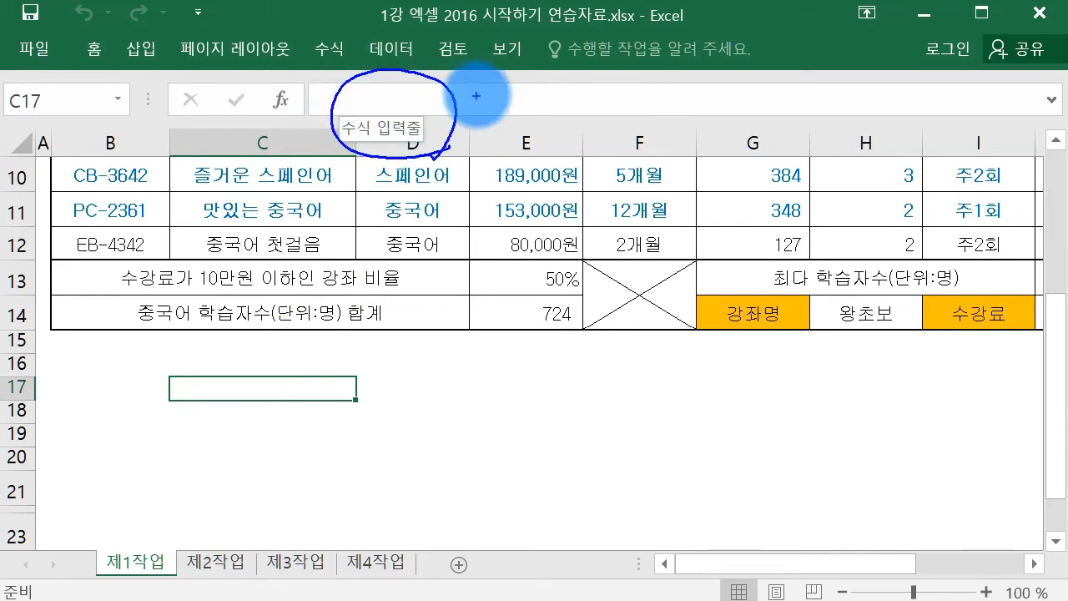
left_click_drag(479, 101, 515, 93)
key("Escape")
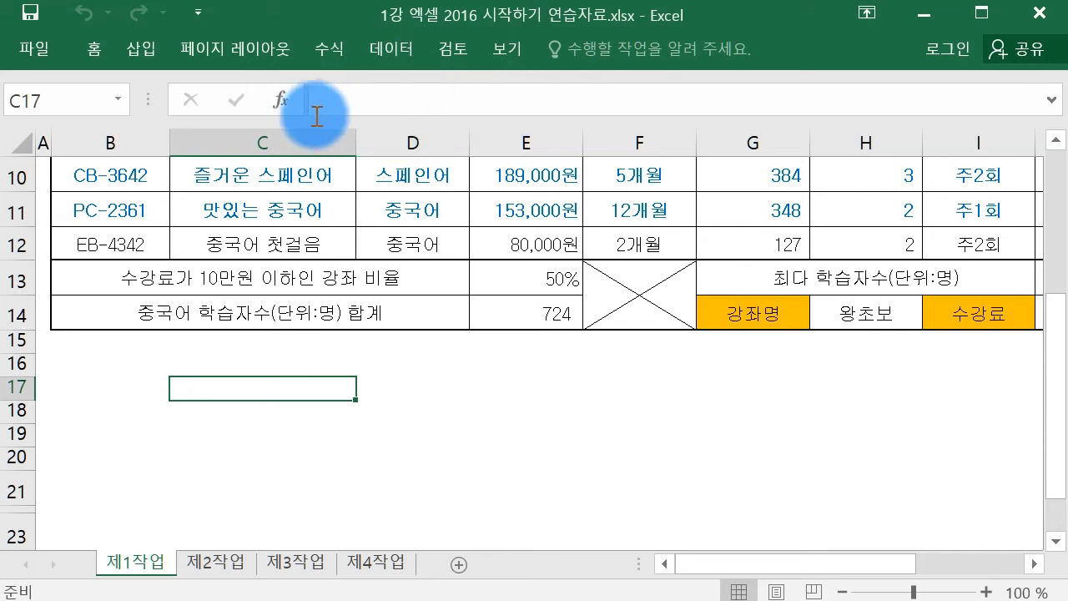
- Begin editing C17 in the formula bar and point out the cell with ink
left_click(342, 101)
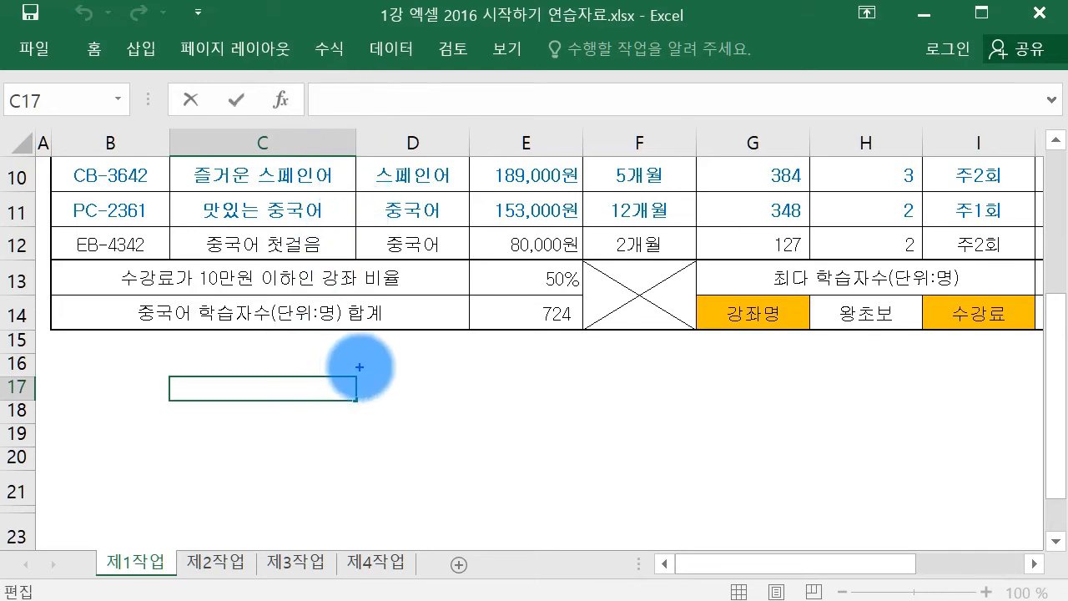
mouse_move(335, 361)
left_mouse_down()
mouse_move(372, 355)
mouse_move(357, 376)
mouse_move(390, 373)
left_mouse_up()
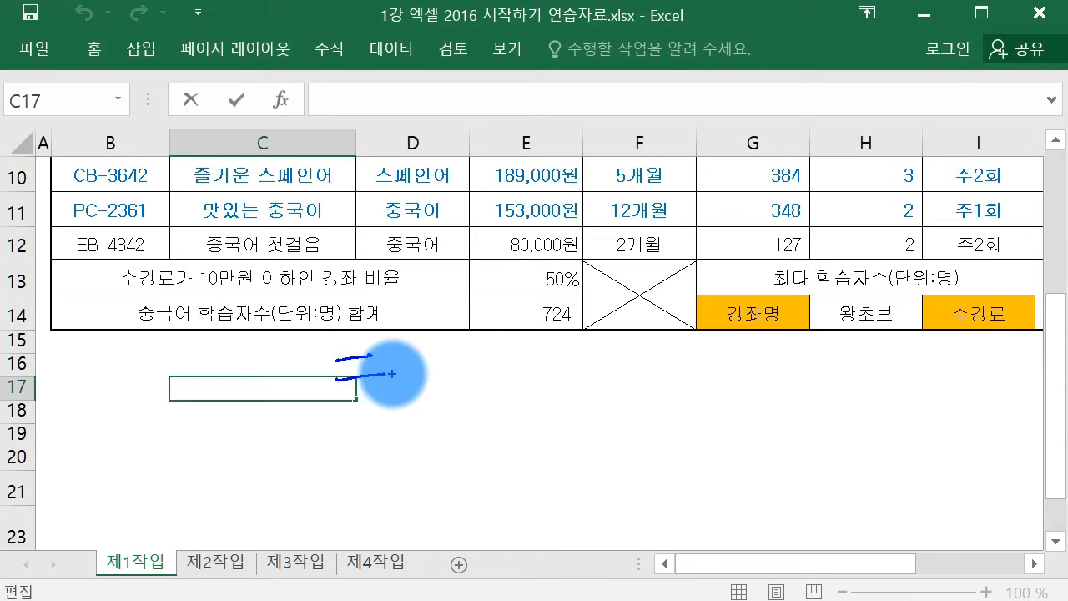
key("Escape")
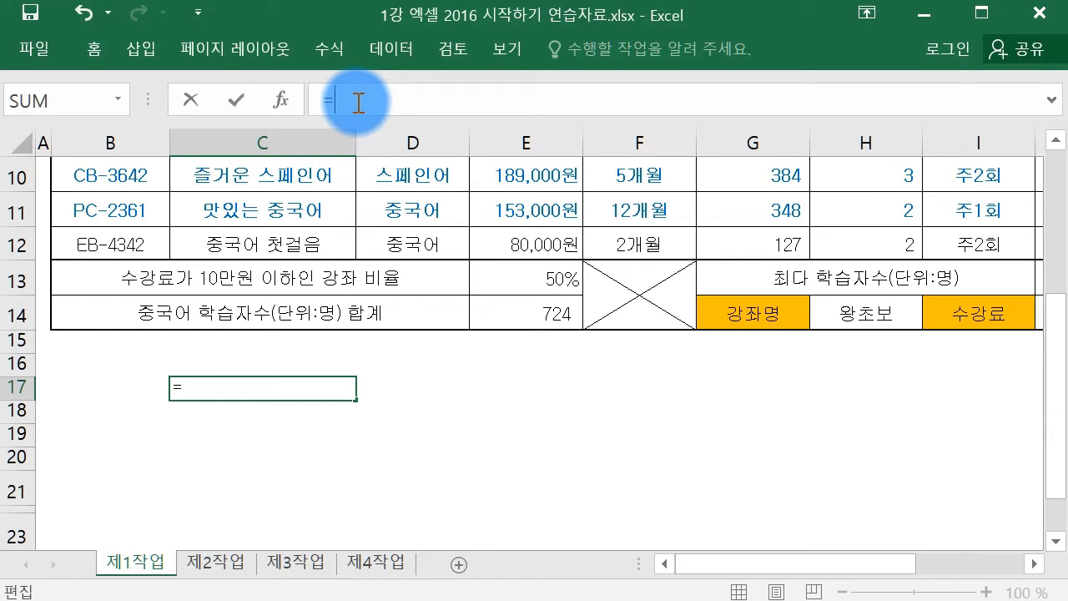
- Type rank after = and annotate the RANK.AVG, RANK.EQ and RANK suggestions, then clear the ink
type("rank")
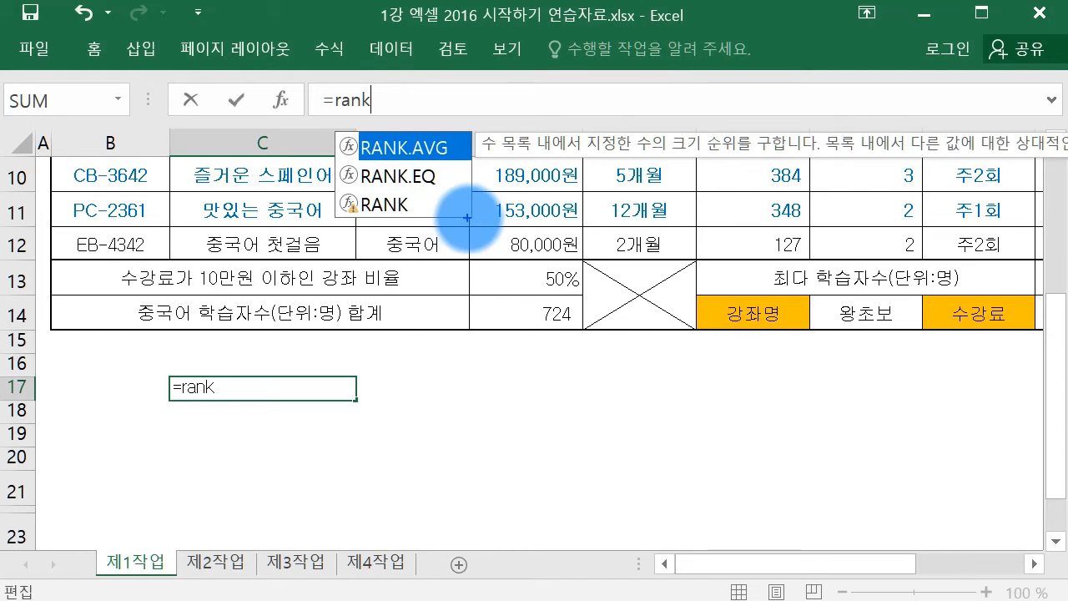
mouse_move(472, 210)
left_mouse_down()
mouse_move(343, 161)
mouse_move(398, 107)
mouse_move(467, 167)
mouse_move(469, 223)
left_mouse_up()
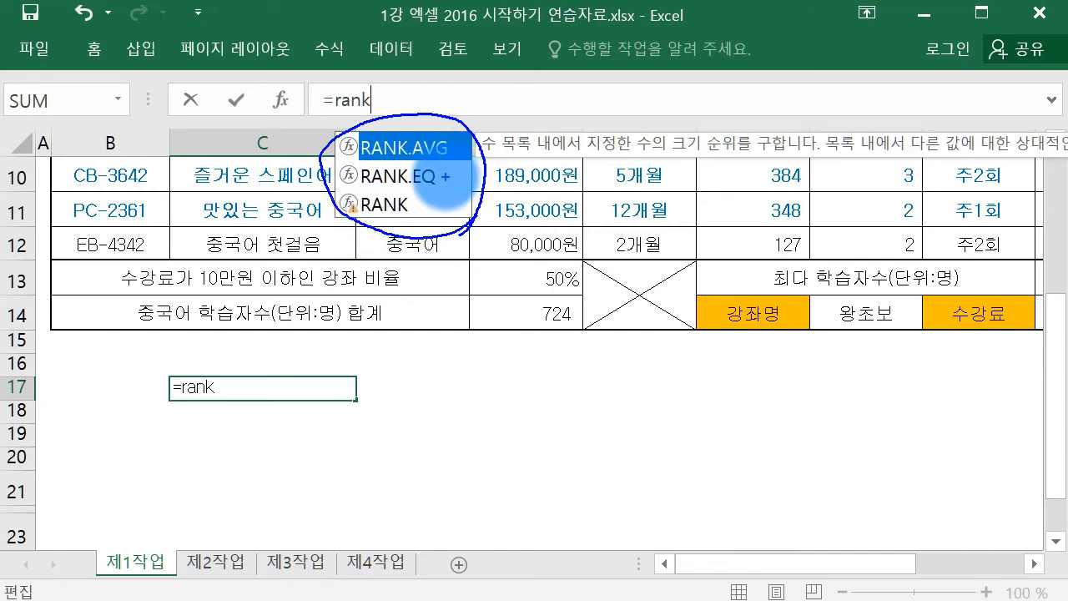
mouse_move(501, 169)
left_mouse_down()
mouse_move(518, 178)
mouse_move(510, 199)
left_mouse_up()
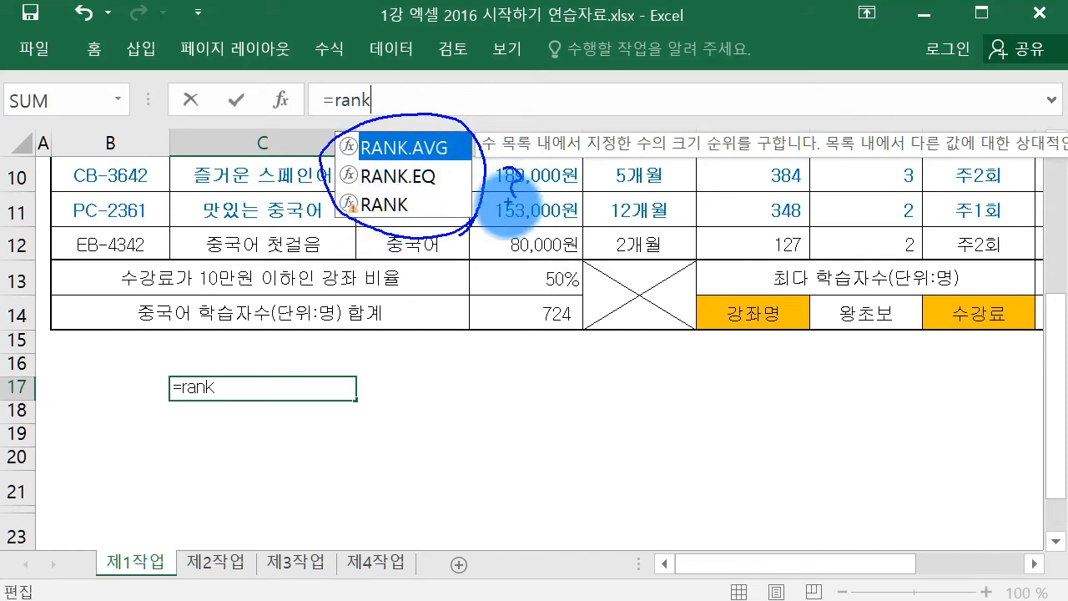
left_click(514, 219)
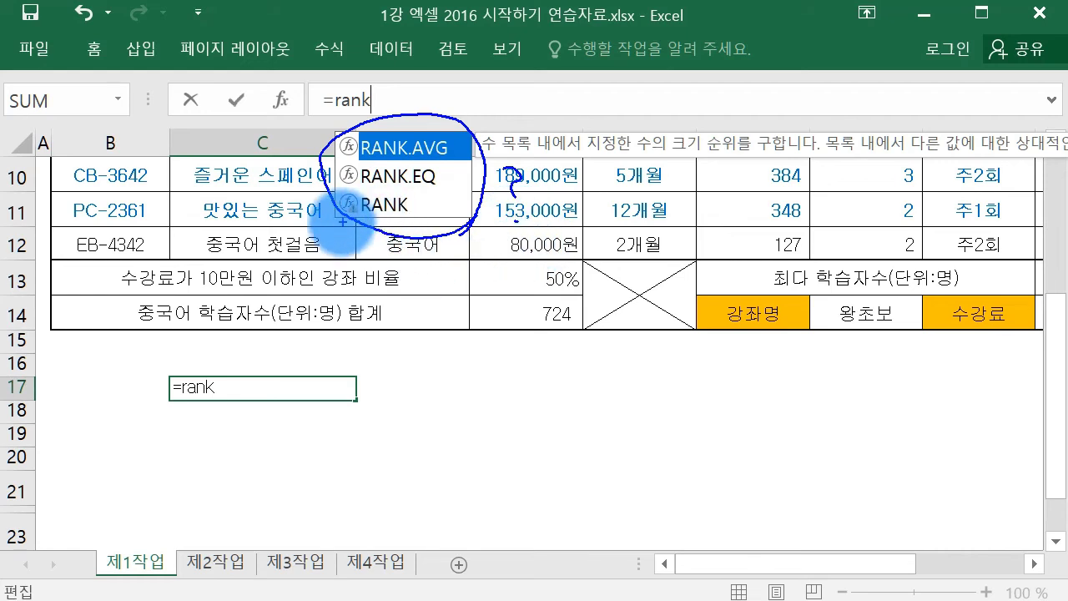
mouse_move(344, 225)
left_mouse_down()
mouse_move(409, 225)
mouse_move(420, 200)
mouse_move(337, 190)
left_mouse_up()
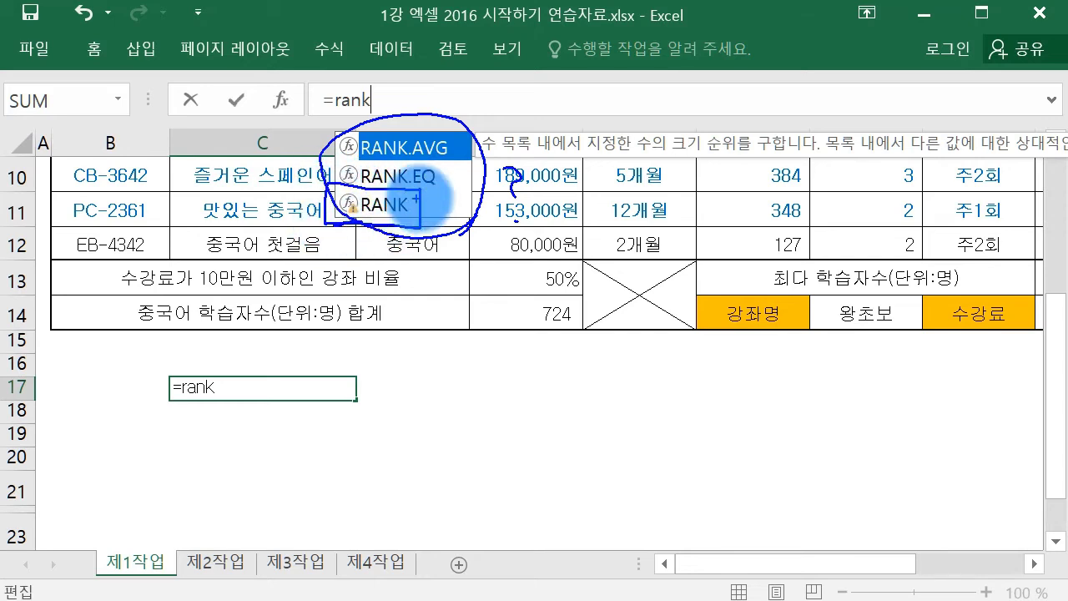
mouse_move(452, 126)
left_mouse_down()
mouse_move(471, 170)
mouse_move(459, 183)
left_mouse_up()
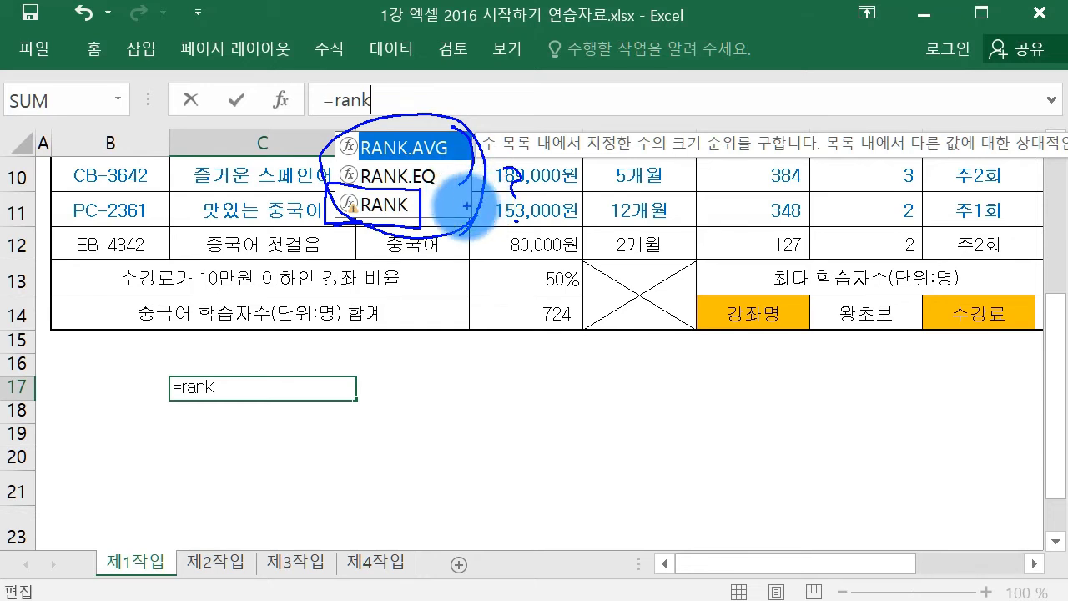
mouse_move(435, 200)
left_mouse_down()
mouse_move(449, 213)
mouse_move(461, 194)
mouse_move(520, 175)
mouse_move(487, 169)
mouse_move(500, 185)
left_mouse_up()
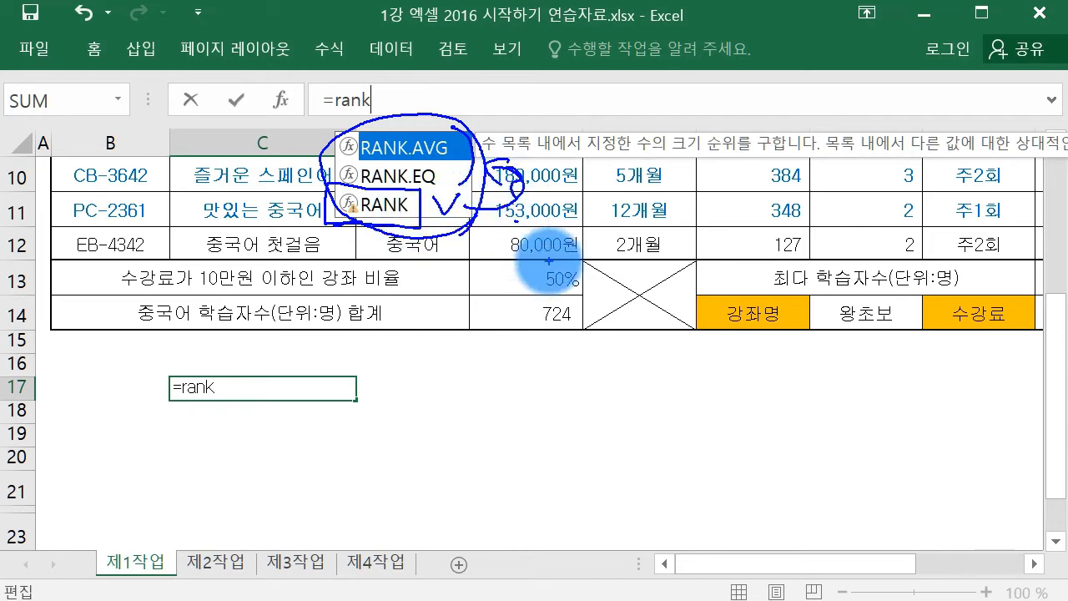
key("e")
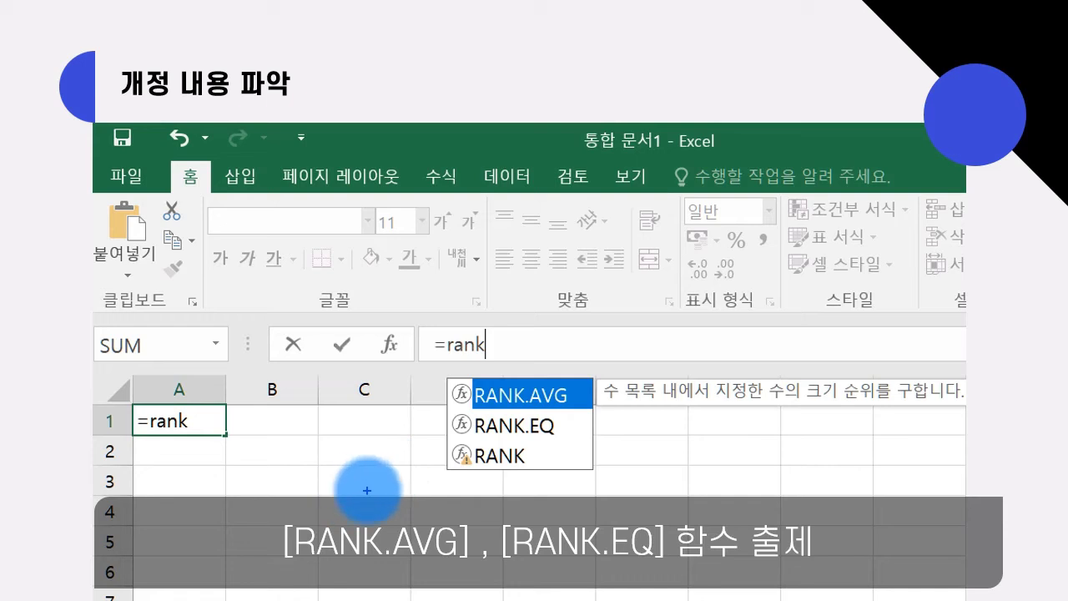
- Tick RANK.AVG and RANK.EQ in red on the example, then clear the marks
left_click_drag(347, 476, 388, 468)
mouse_move(577, 383)
left_mouse_down()
mouse_move(584, 392)
mouse_move(603, 381)
left_mouse_up()
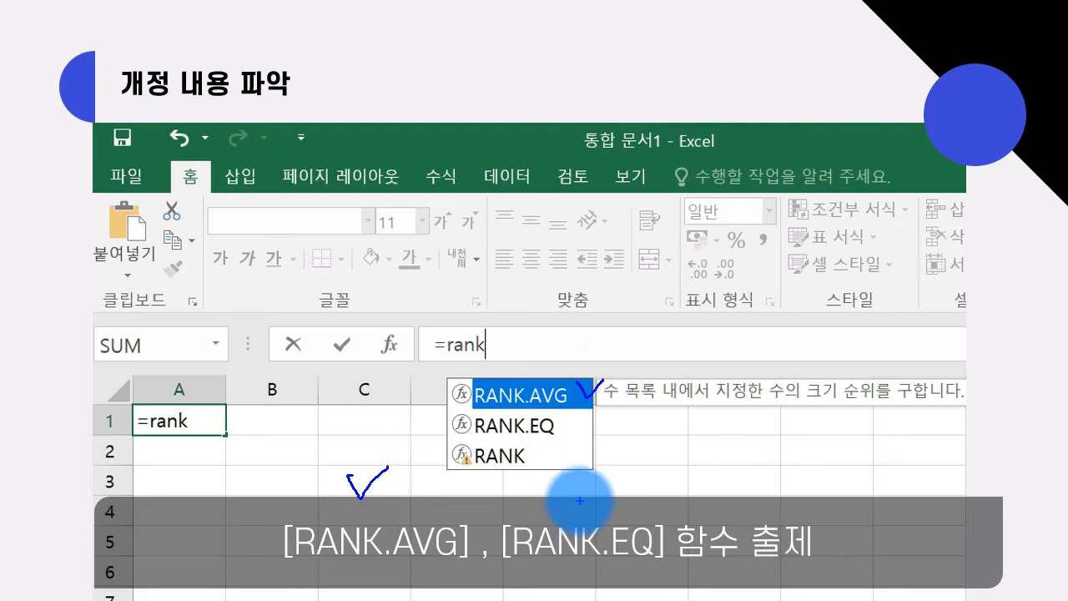
left_click_drag(559, 501, 594, 498)
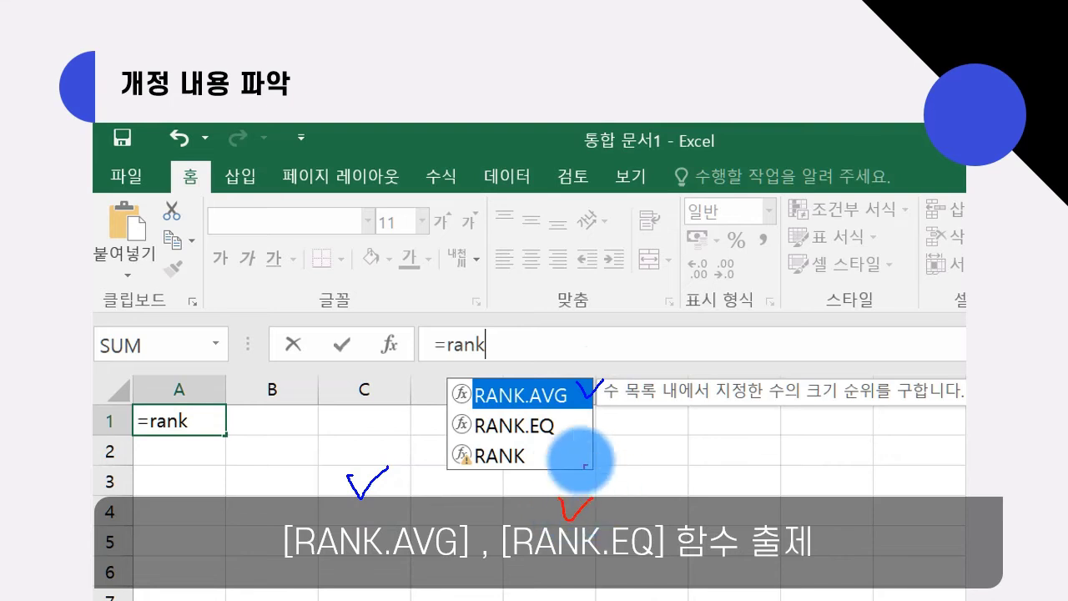
left_click_drag(562, 423, 589, 417)
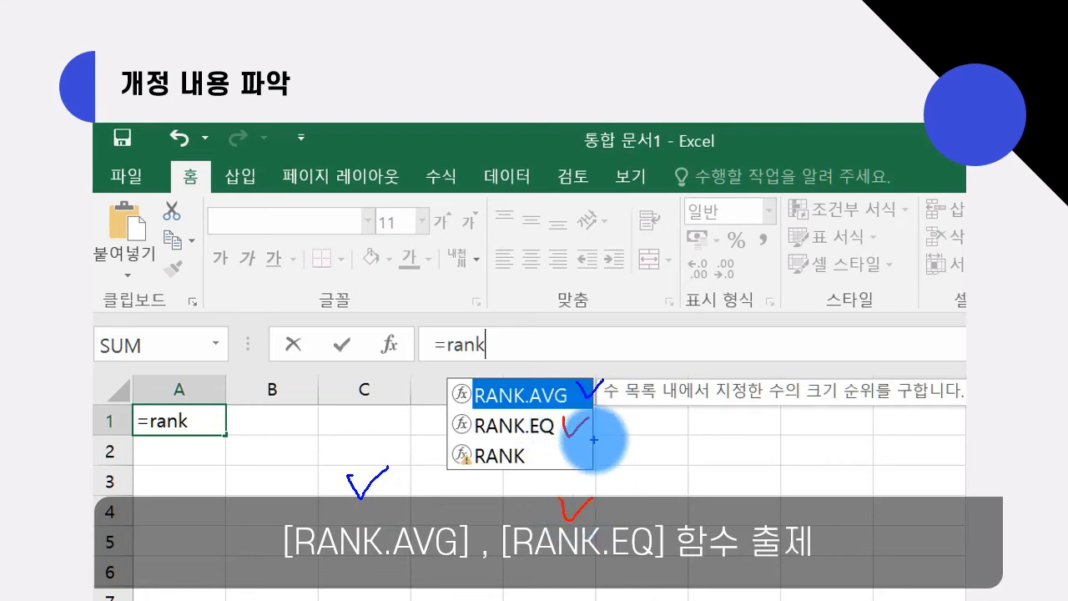
mouse_move(686, 524)
left_mouse_down()
mouse_move(716, 574)
mouse_move(807, 568)
left_mouse_up()
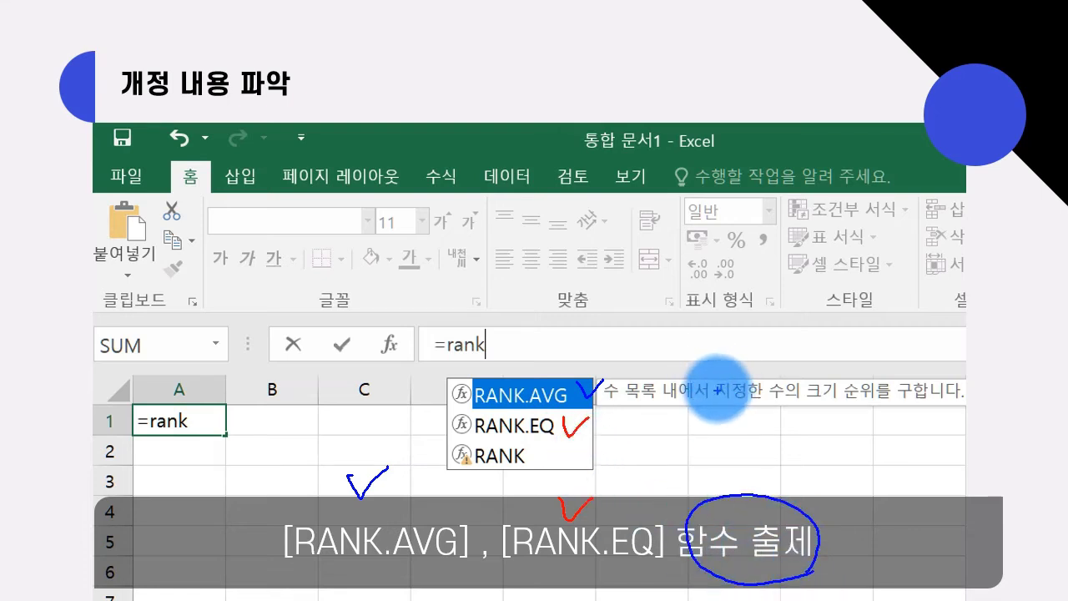
key("e")
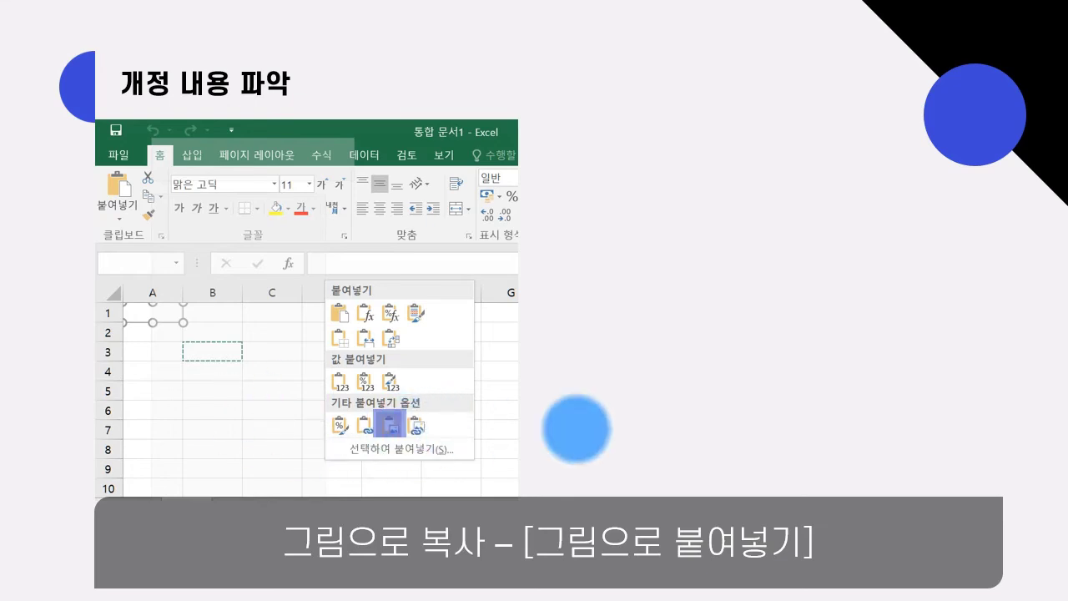
- Handwrite 결재란 and sketch a two-row, two-column approval box, then erase the sketch
mouse_move(532, 177)
left_mouse_down()
mouse_move(551, 199)
mouse_move(575, 172)
mouse_move(563, 183)
mouse_move(582, 174)
mouse_move(605, 196)
mouse_move(615, 179)
mouse_move(646, 174)
mouse_move(645, 193)
mouse_move(664, 199)
left_mouse_up()
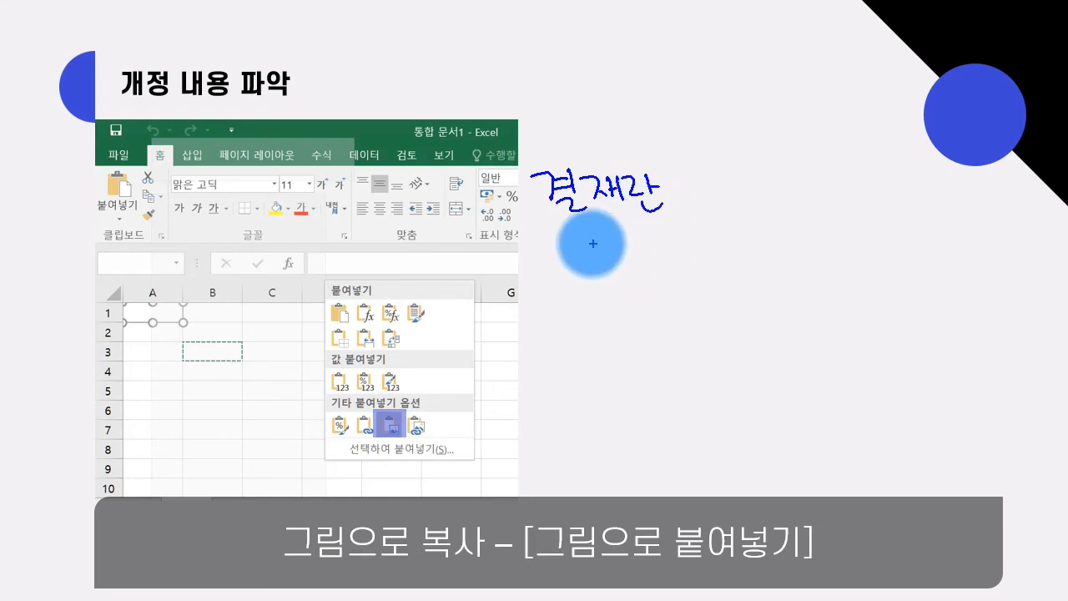
left_click_drag(546, 239, 656, 245)
mouse_move(546, 241)
left_mouse_down()
mouse_move(549, 304)
mouse_move(658, 286)
mouse_move(656, 245)
left_mouse_up()
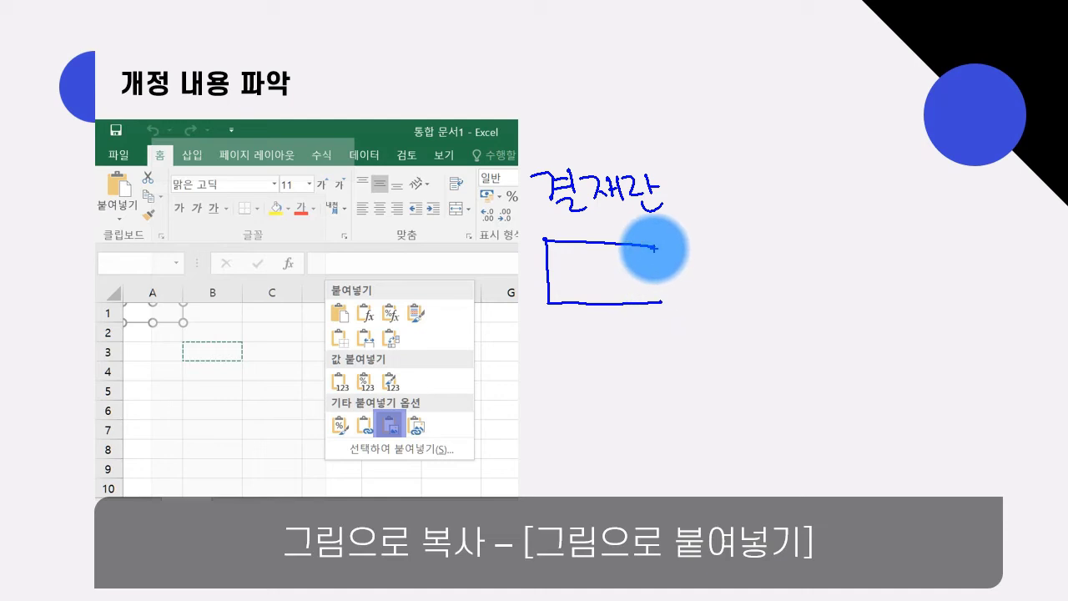
left_click_drag(545, 260, 661, 272)
left_click_drag(598, 244, 601, 313)
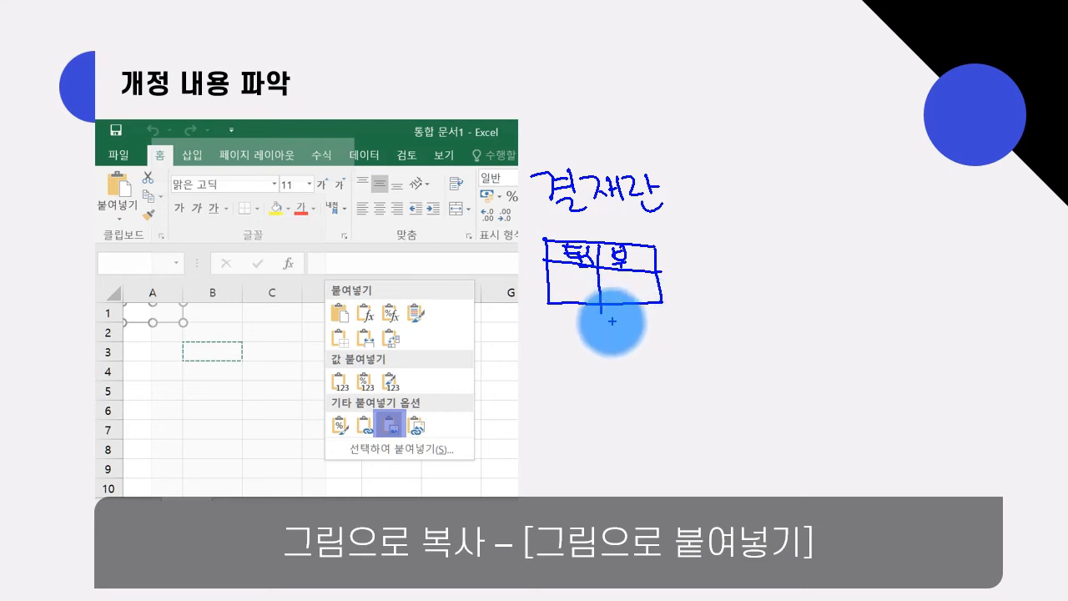
mouse_move(558, 226)
left_mouse_down()
mouse_move(660, 223)
mouse_move(669, 236)
left_mouse_up()
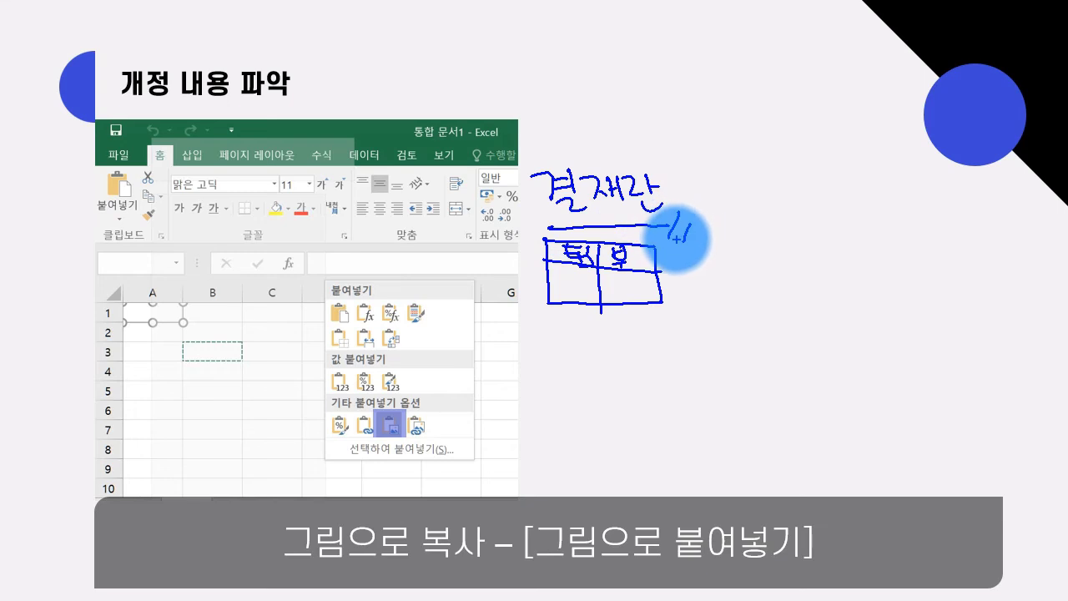
key("Escape")
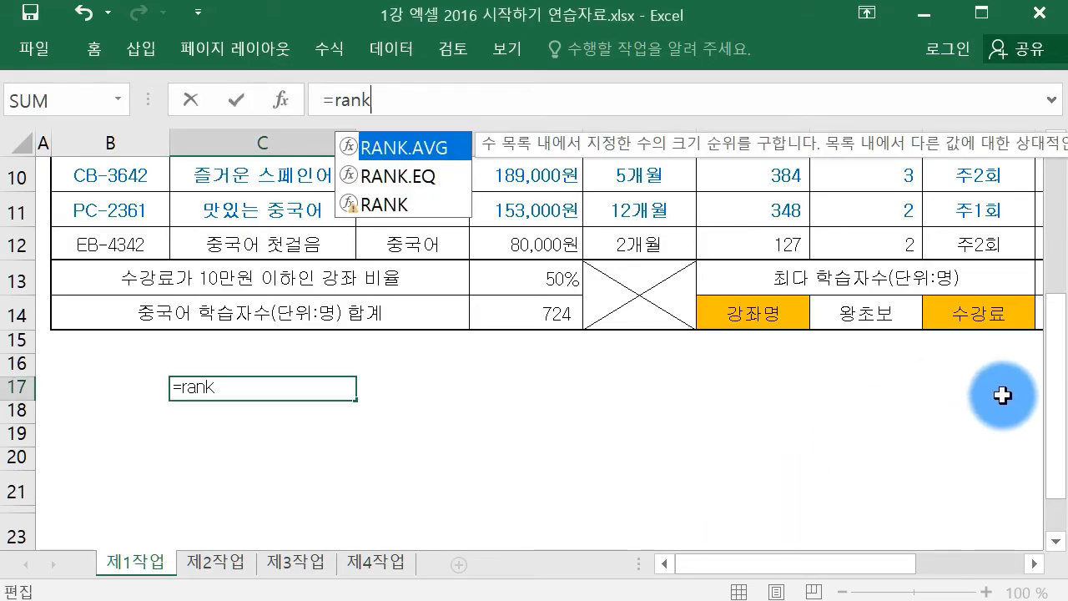
- Circle the approval table H1:J3 and add handwritten marks beside it
left_click_drag(1053, 407, 1035, 245)
left_click_drag(811, 564, 890, 561)
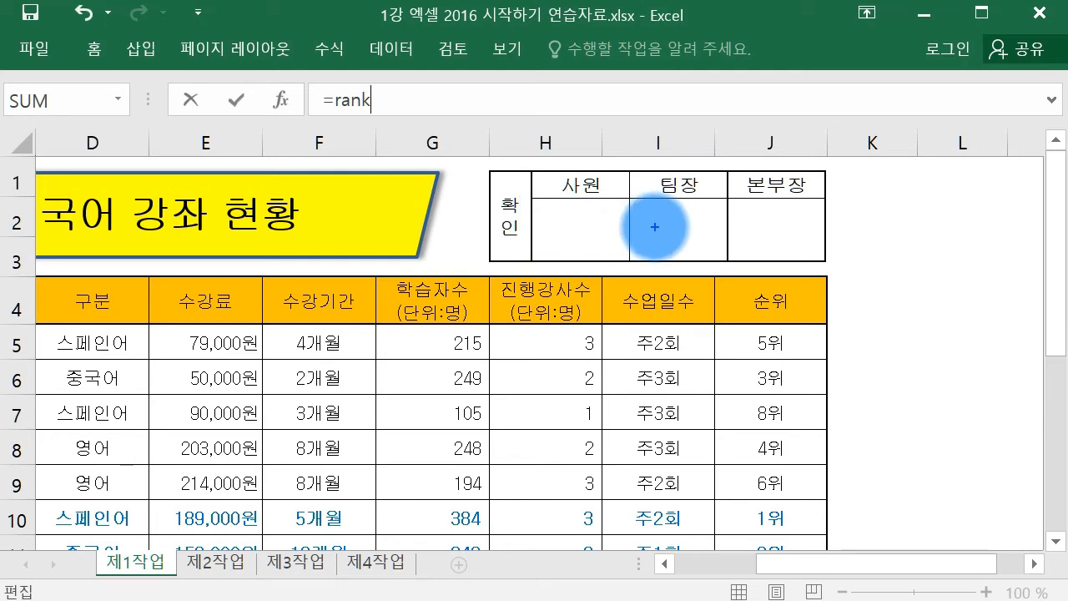
mouse_move(830, 294)
left_mouse_down()
mouse_move(704, 327)
mouse_move(708, 138)
mouse_move(809, 334)
left_mouse_up()
mouse_move(863, 213)
left_mouse_down()
mouse_move(900, 224)
mouse_move(901, 239)
mouse_move(977, 231)
mouse_move(999, 257)
left_mouse_up()
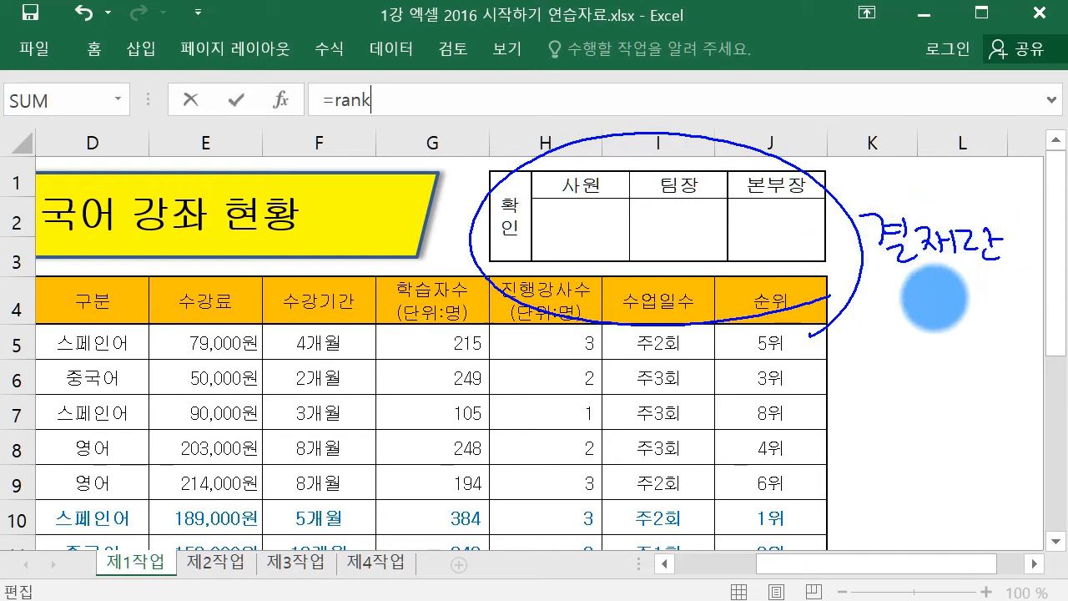
left_click_drag(878, 284, 987, 289)
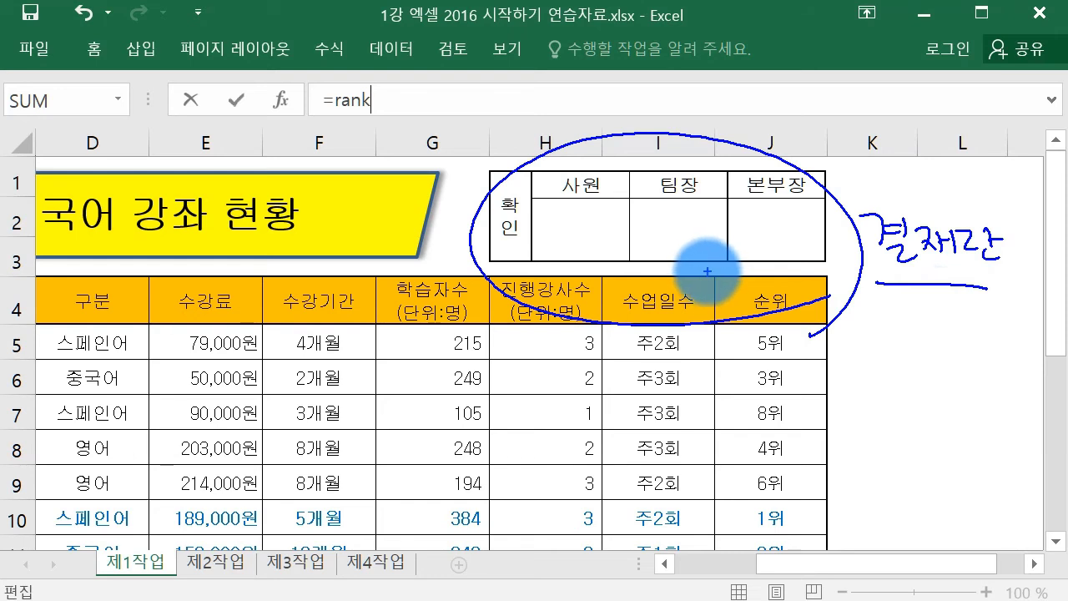
- Clear the ink, cancel the unfinished =rank entry in C17, and scroll back up
key("Escape")
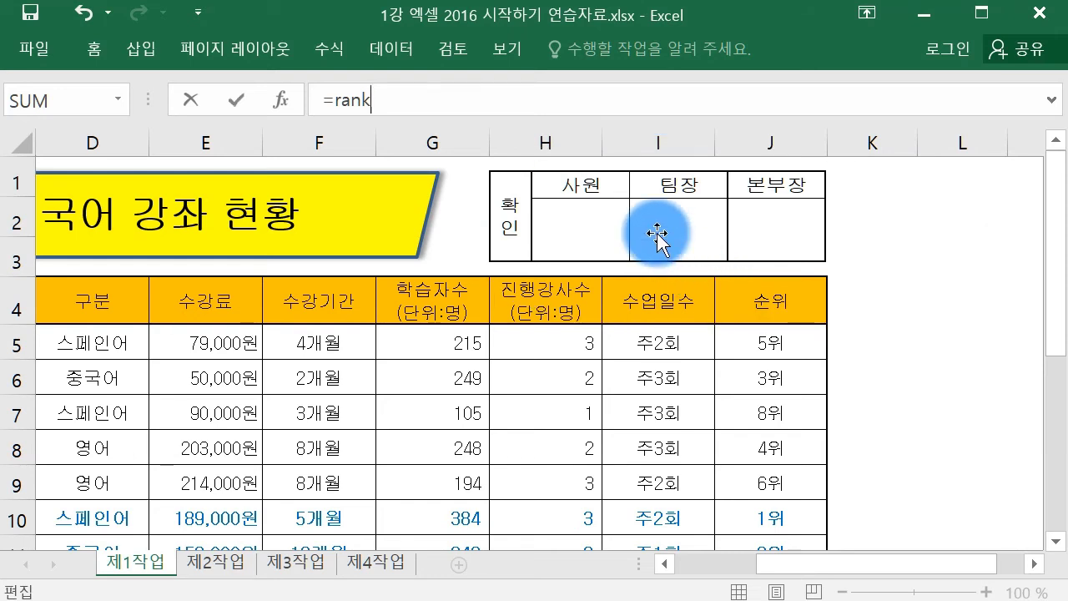
key("Escape")
scroll(720, 229, "up", 2)
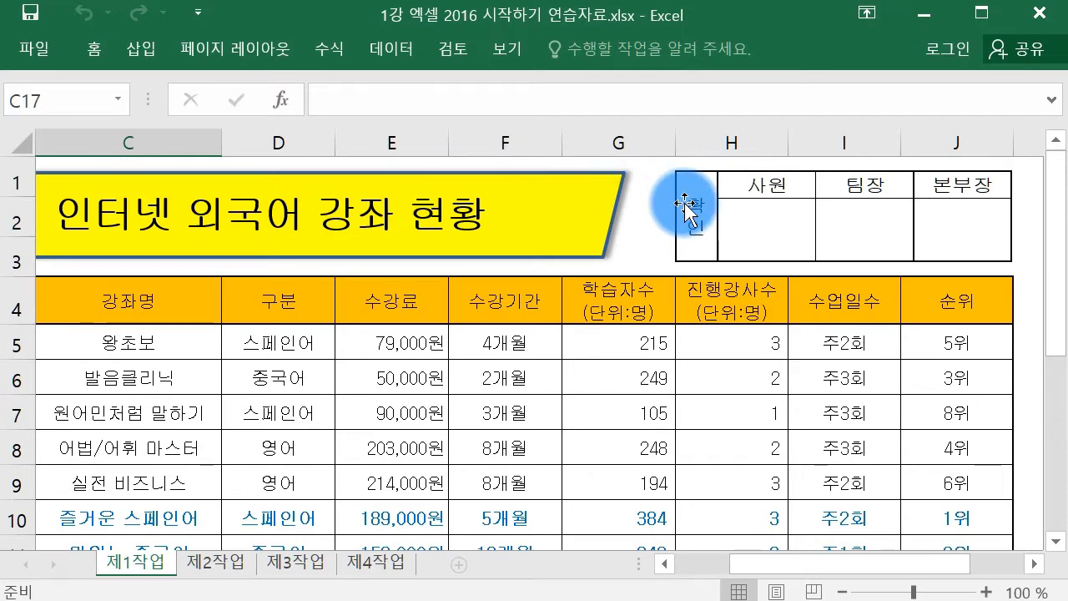
- Try moving the approval-box picture, undo the move, then select F4:H8
left_click(685, 203)
left_click(718, 310)
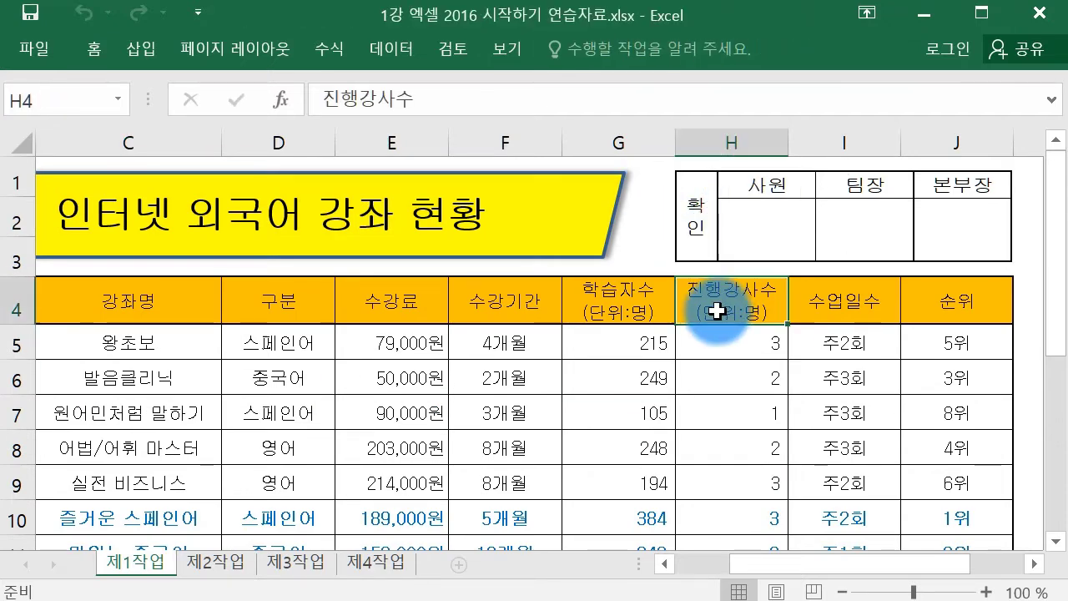
left_click(738, 247)
left_click_drag(791, 202, 789, 212)
key("ctrl+z")
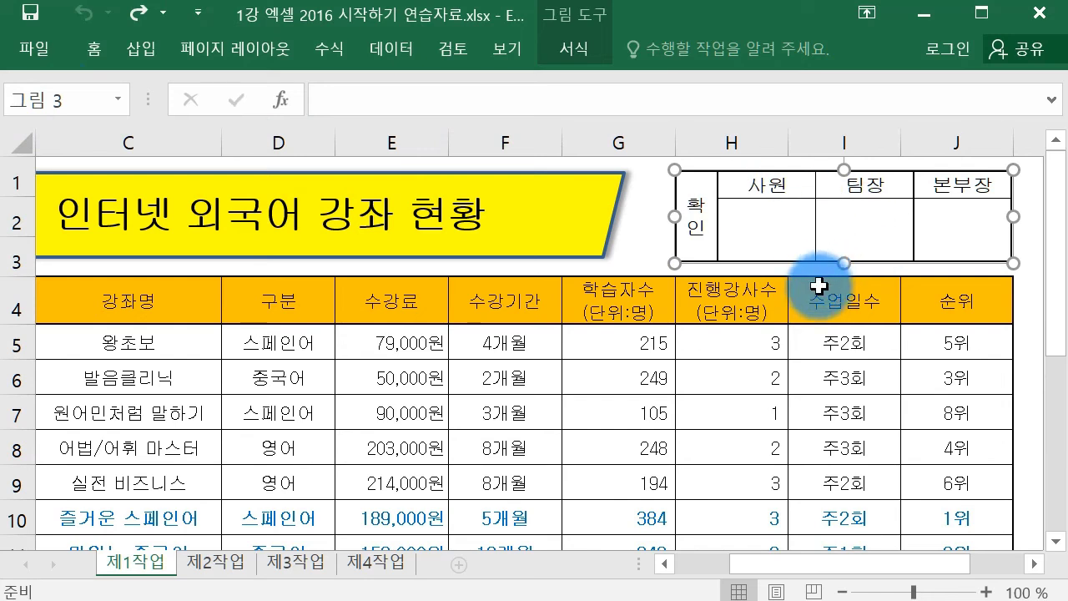
left_click_drag(513, 308, 756, 431)
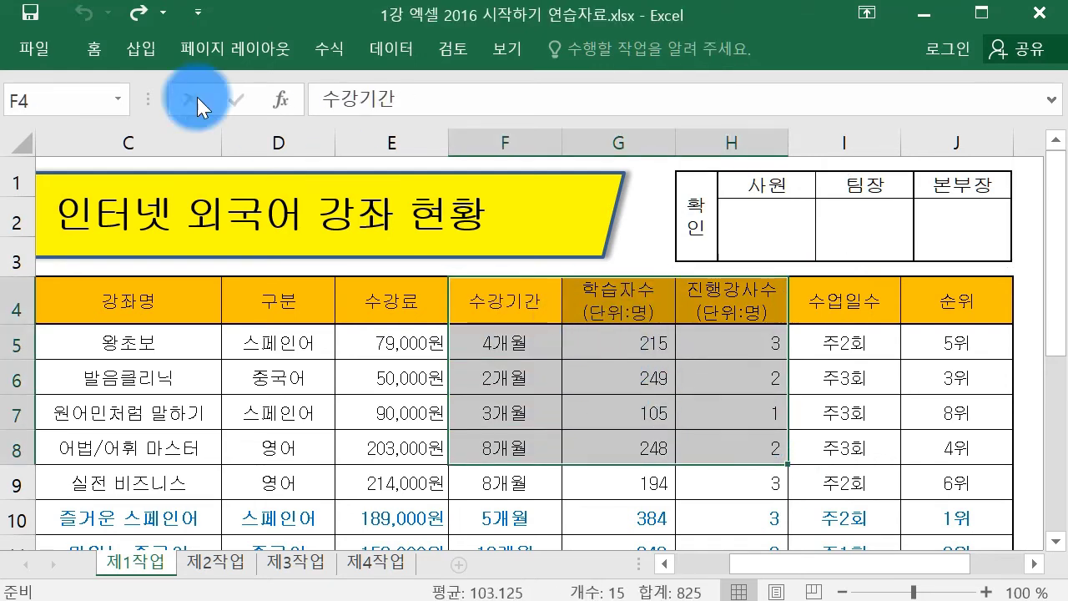
- Copy F4:H8 from the Home tab and select cell L5 as the paste destination
left_click(84, 53)
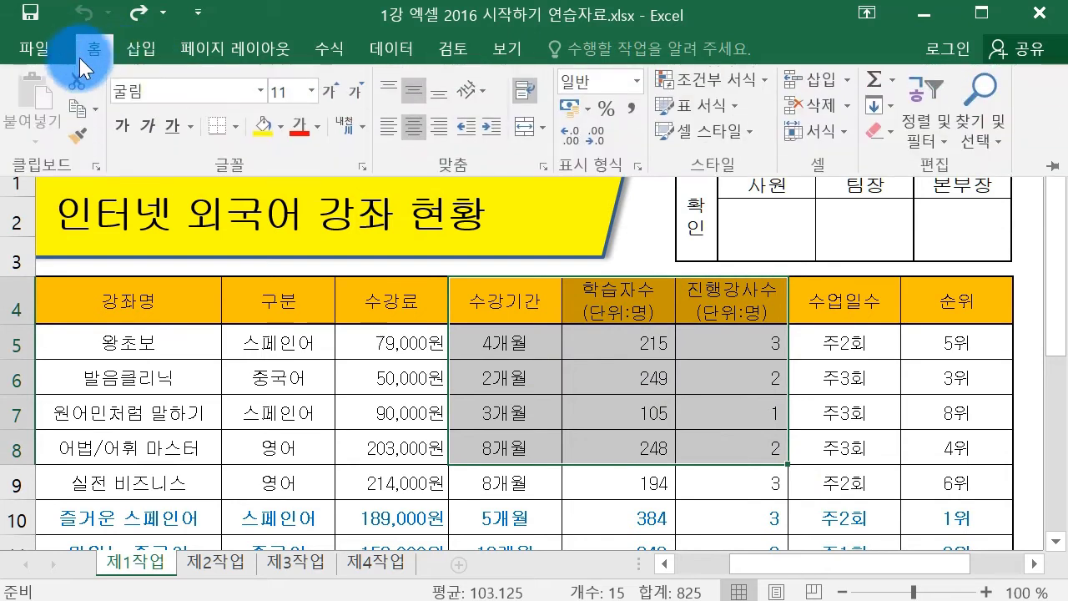
left_click(78, 109)
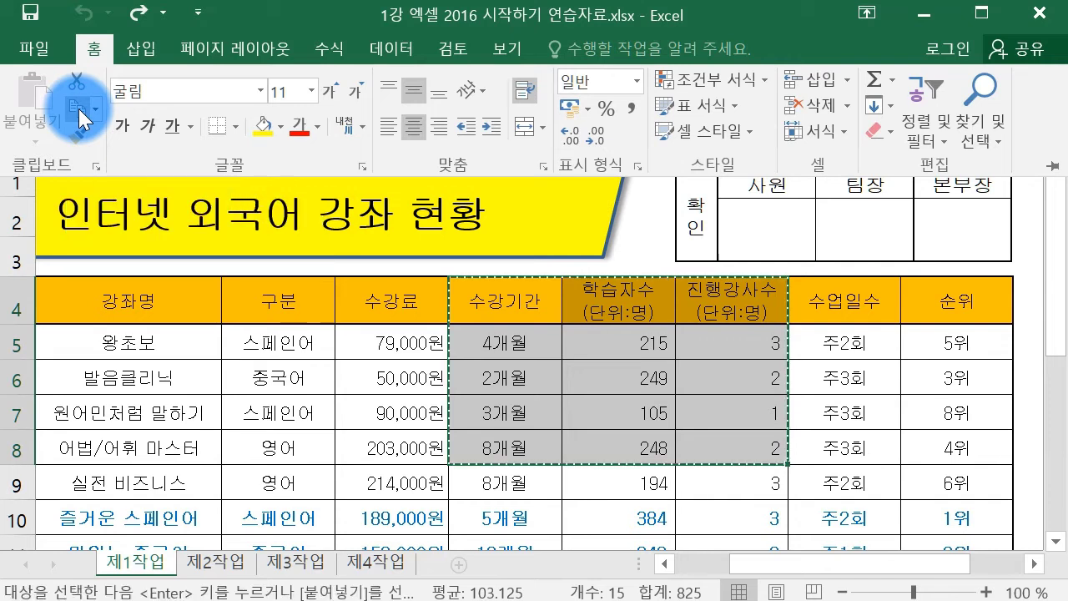
left_click_drag(812, 563, 884, 554)
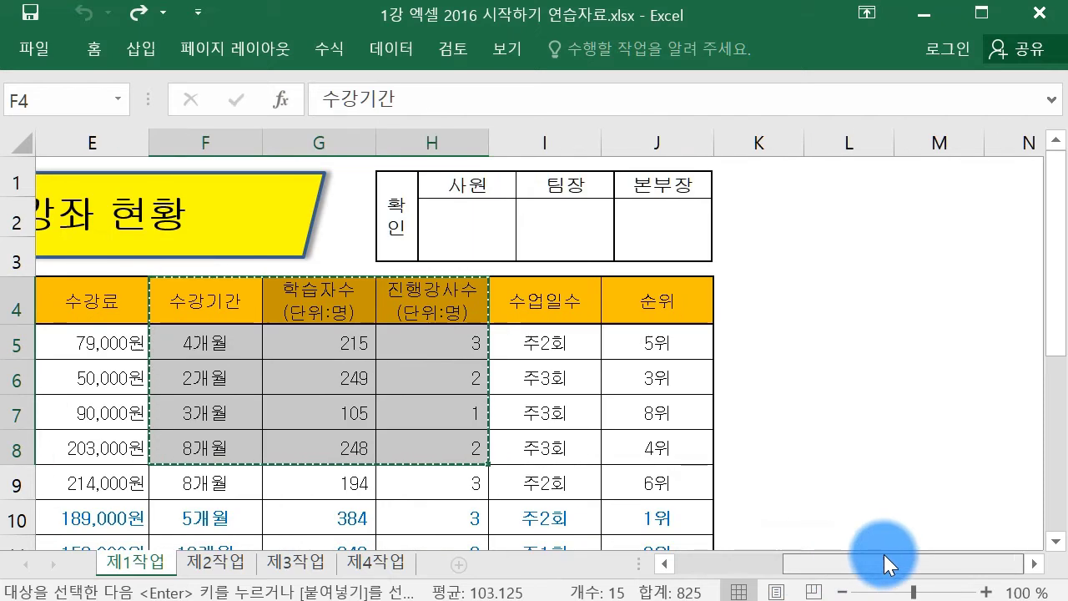
left_click(793, 301)
left_click(828, 357)
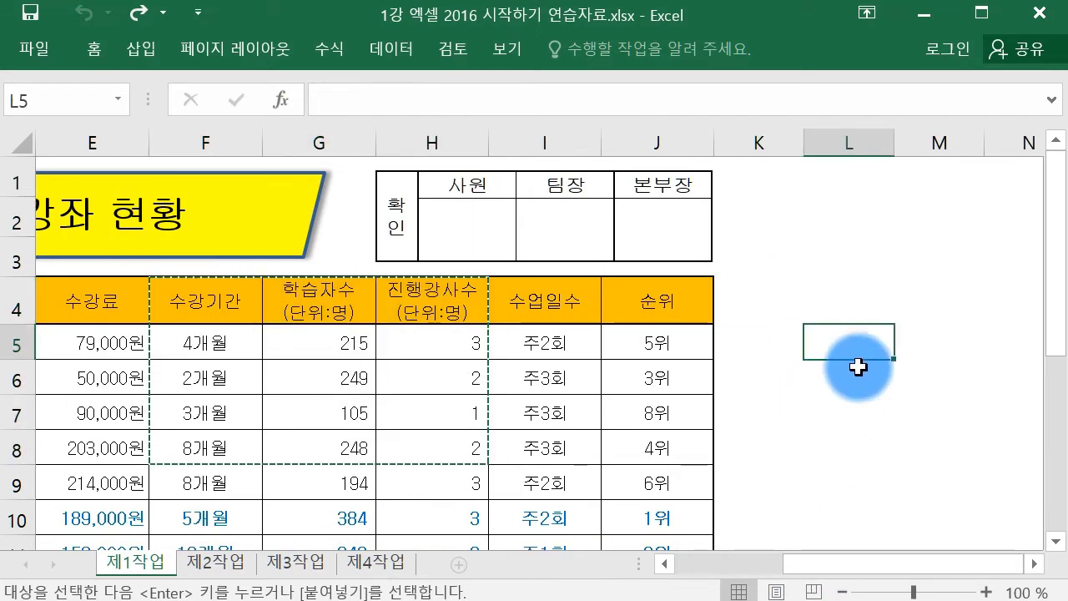
right_click(819, 338)
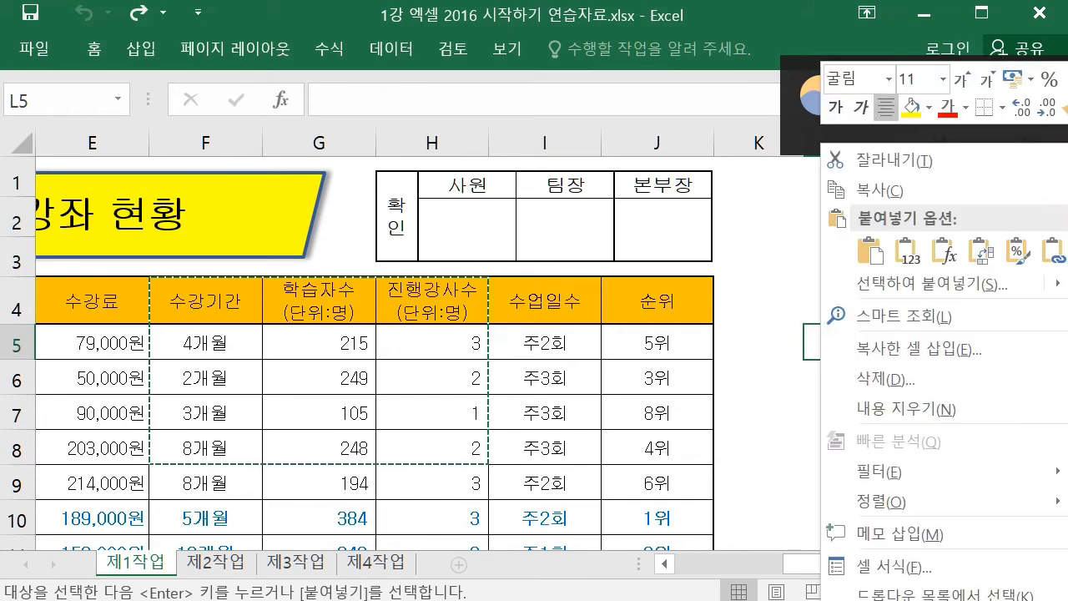
key("Escape")
right_click(824, 338)
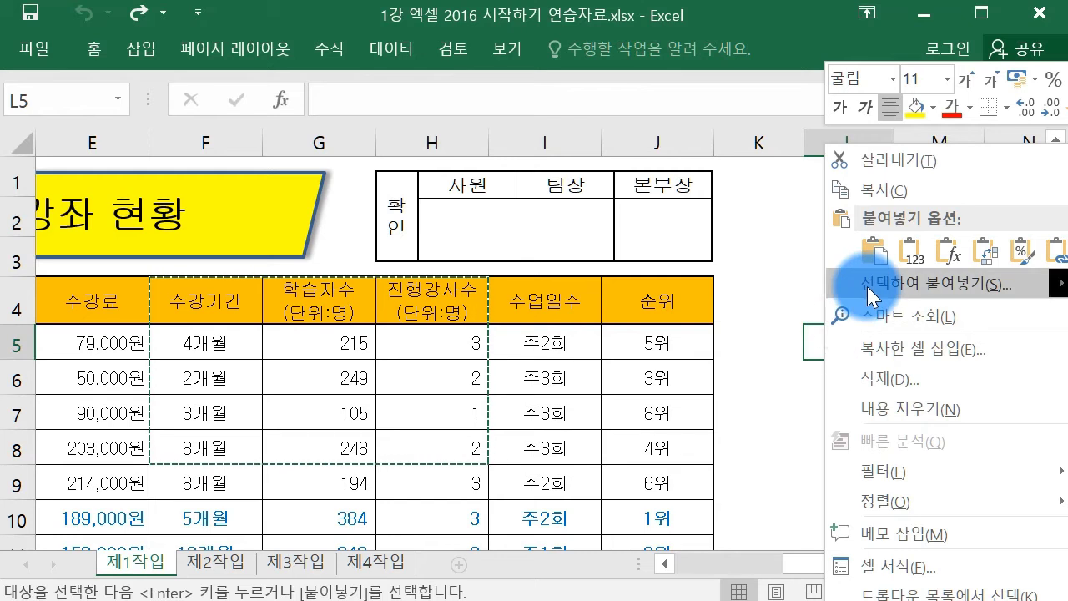
mouse_move(867, 286)
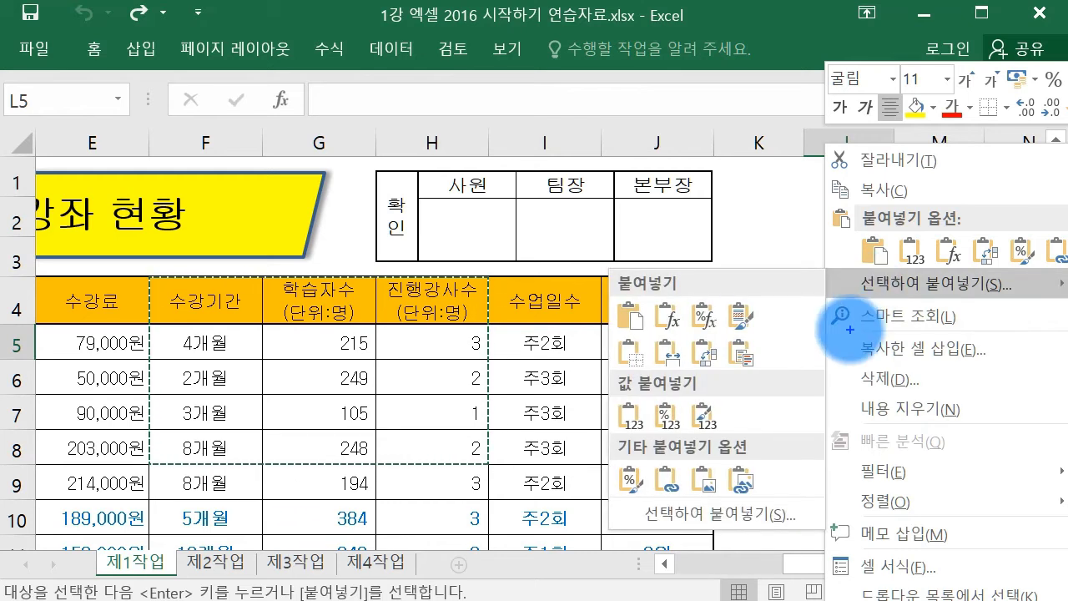
mouse_move(653, 193)
left_mouse_down()
mouse_move(669, 195)
mouse_move(639, 202)
mouse_move(686, 179)
mouse_move(697, 160)
mouse_move(705, 210)
mouse_move(678, 205)
left_mouse_up()
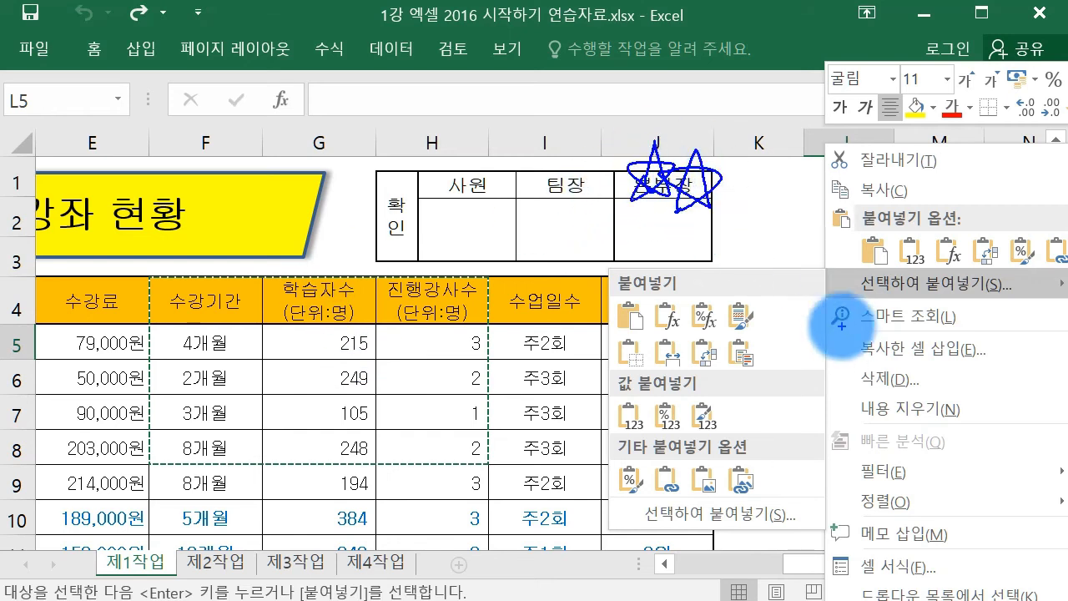
mouse_move(487, 486)
left_mouse_down()
mouse_move(140, 343)
mouse_move(555, 418)
mouse_move(466, 481)
left_mouse_up()
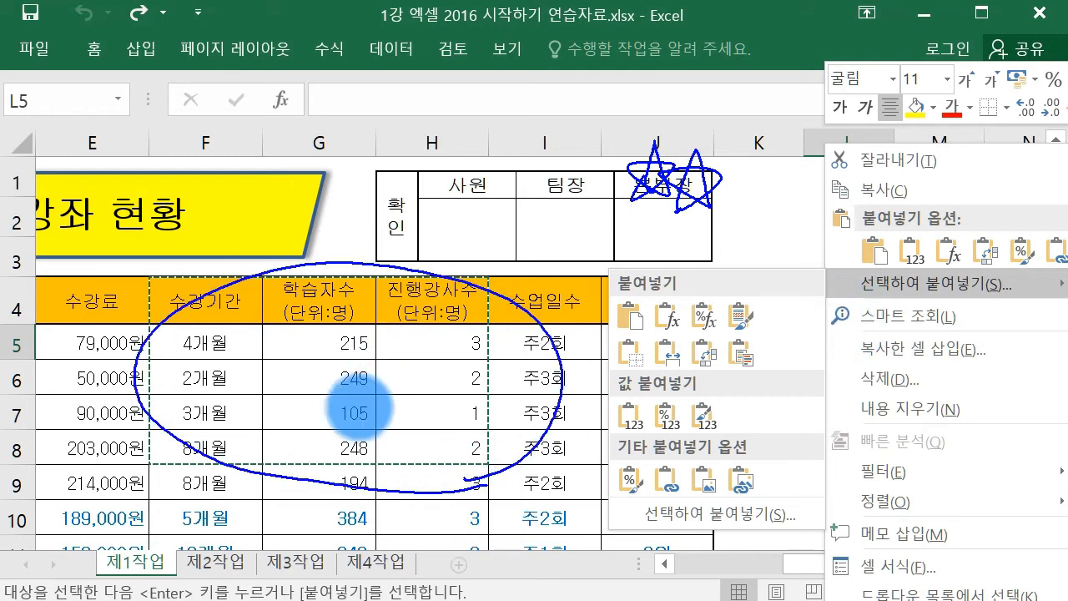
left_click_drag(295, 332, 297, 352)
mouse_move(308, 333)
left_mouse_down()
mouse_move(312, 350)
mouse_move(388, 357)
left_mouse_up()
mouse_move(436, 294)
left_mouse_down()
mouse_move(692, 262)
mouse_move(739, 292)
mouse_move(716, 292)
left_mouse_up()
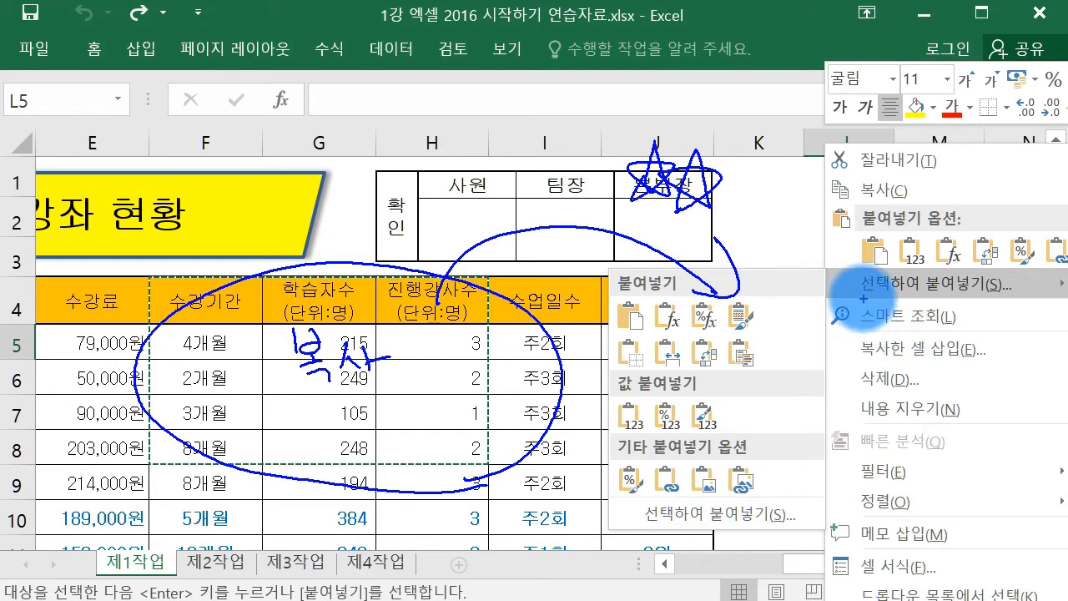
left_click_drag(824, 307, 1022, 310)
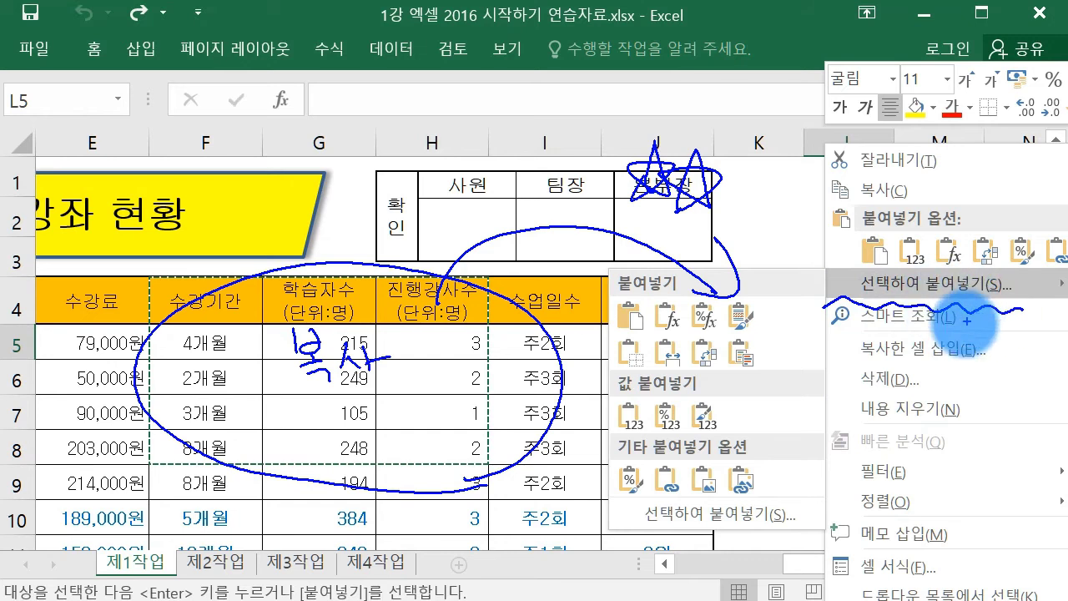
left_click_drag(618, 459, 753, 458)
left_click_drag(672, 468, 707, 482)
mouse_move(691, 443)
left_mouse_down()
mouse_move(713, 453)
mouse_move(726, 445)
left_mouse_up()
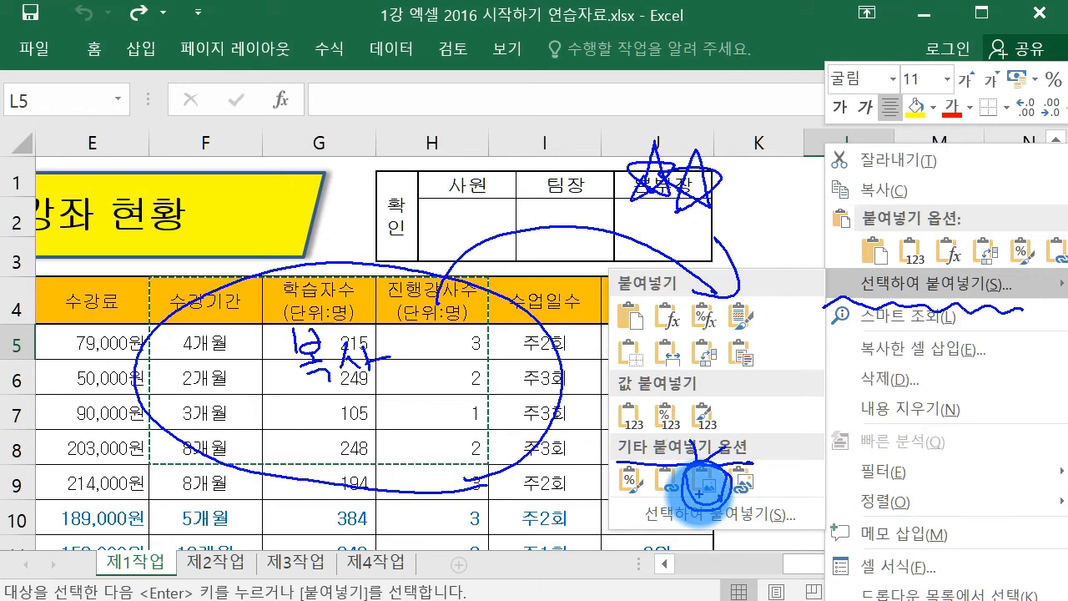
key("Escape")
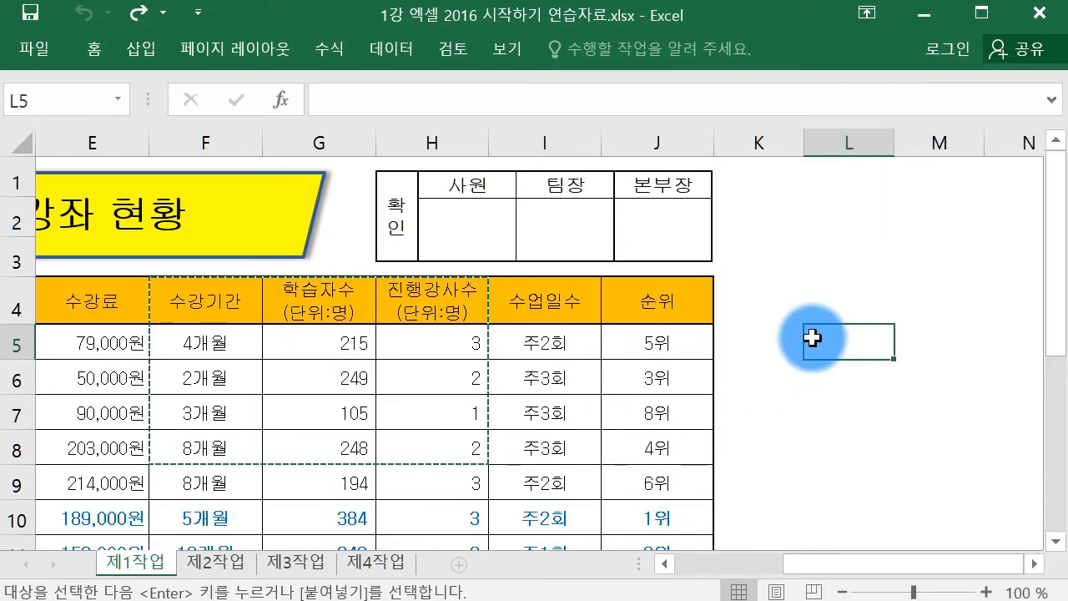
right_click(813, 338)
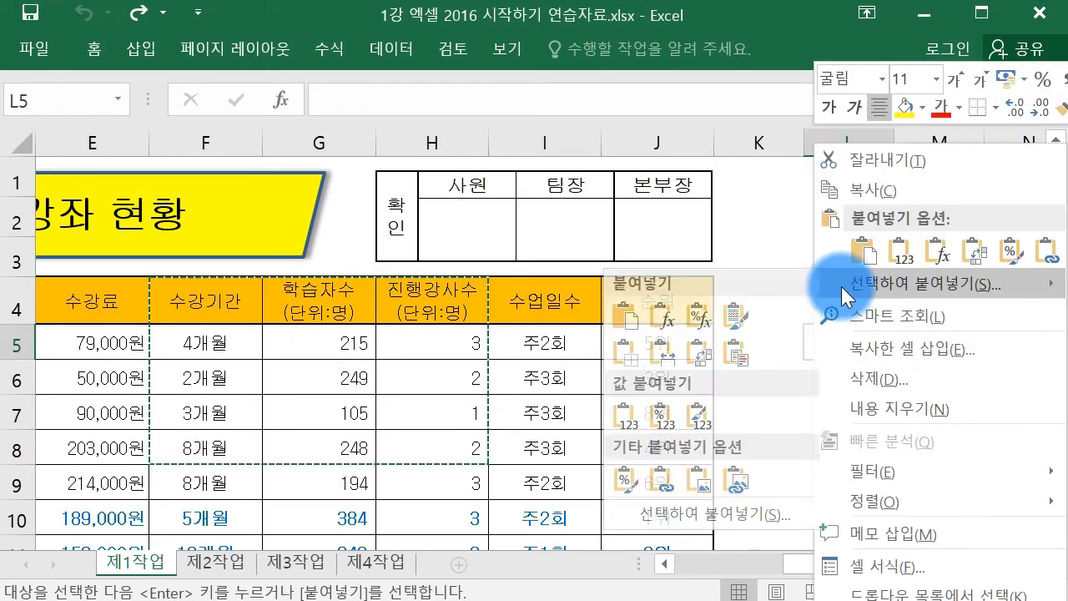
left_click(700, 480)
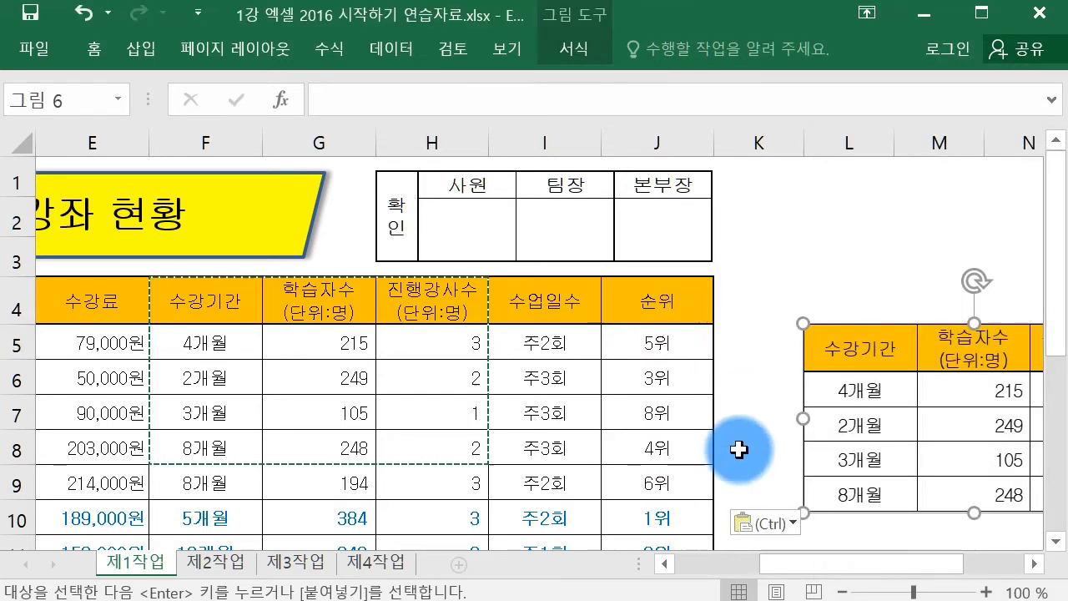
left_click(642, 245)
left_click_drag(842, 409, 839, 347)
left_click_drag(730, 429, 806, 392)
left_click_drag(860, 325, 777, 343)
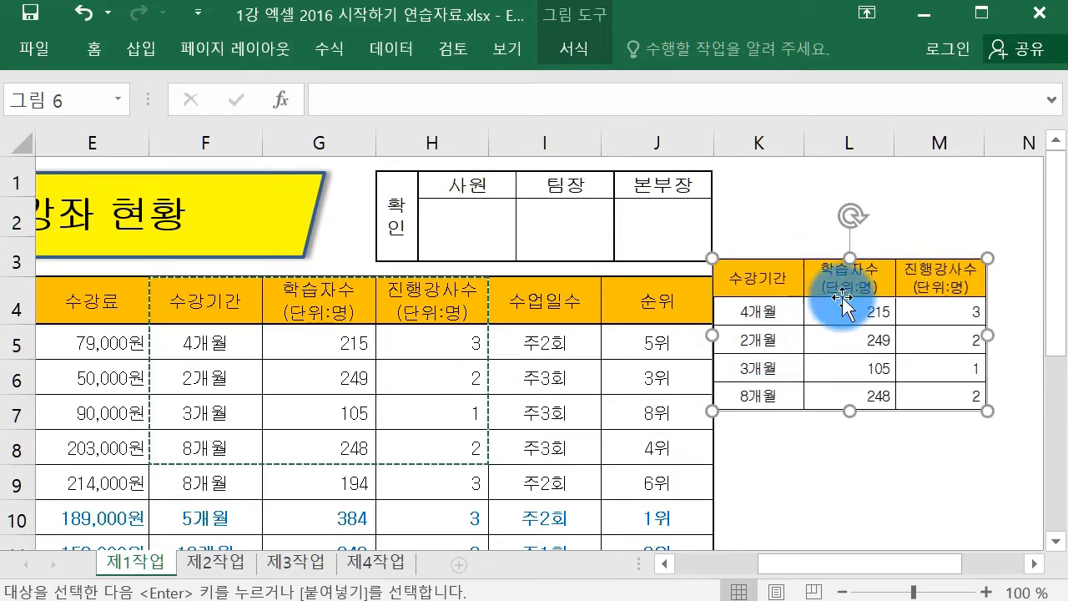
- Delete the pasted picture 그림 6 and cancel the pending F4:H8 copy
key("Delete")
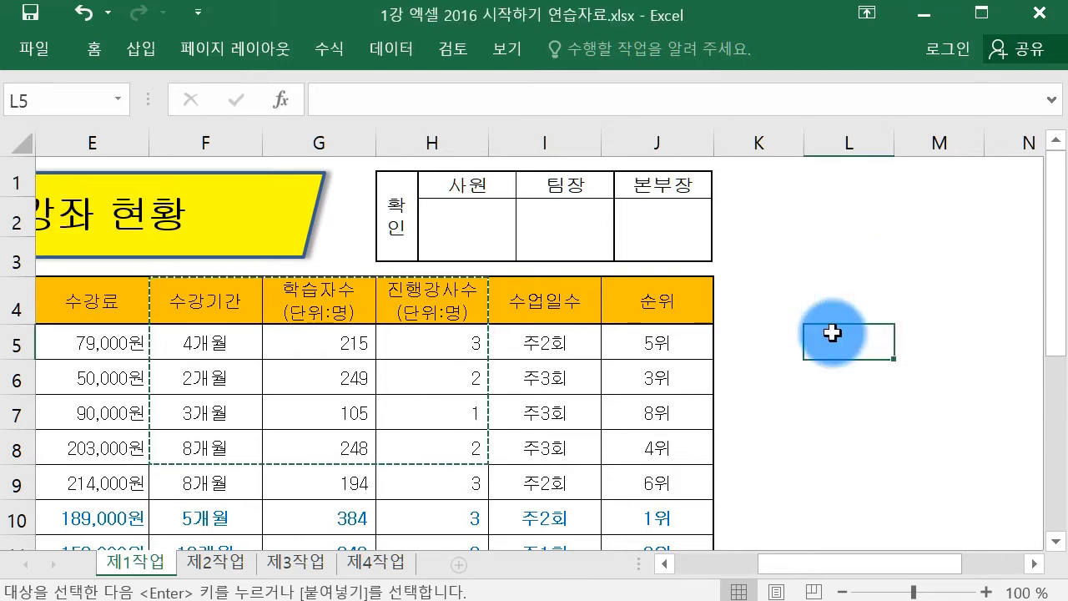
key("Escape")
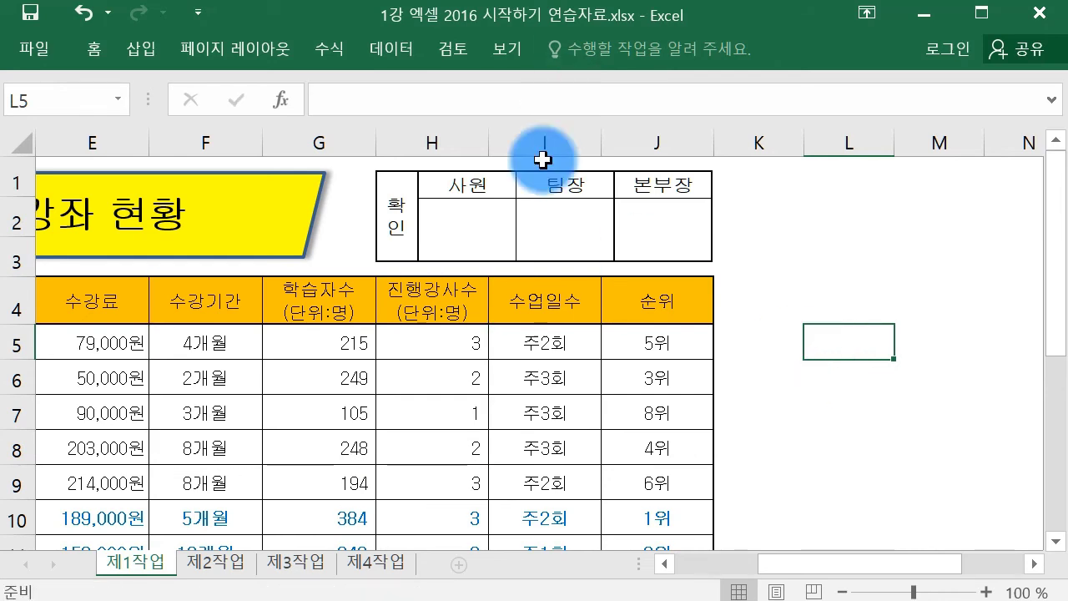
left_click(545, 193)
left_click(762, 284)
- Expand the clipboard commands and bring up the right-click menu for cell K4
left_click_drag(863, 565, 801, 570)
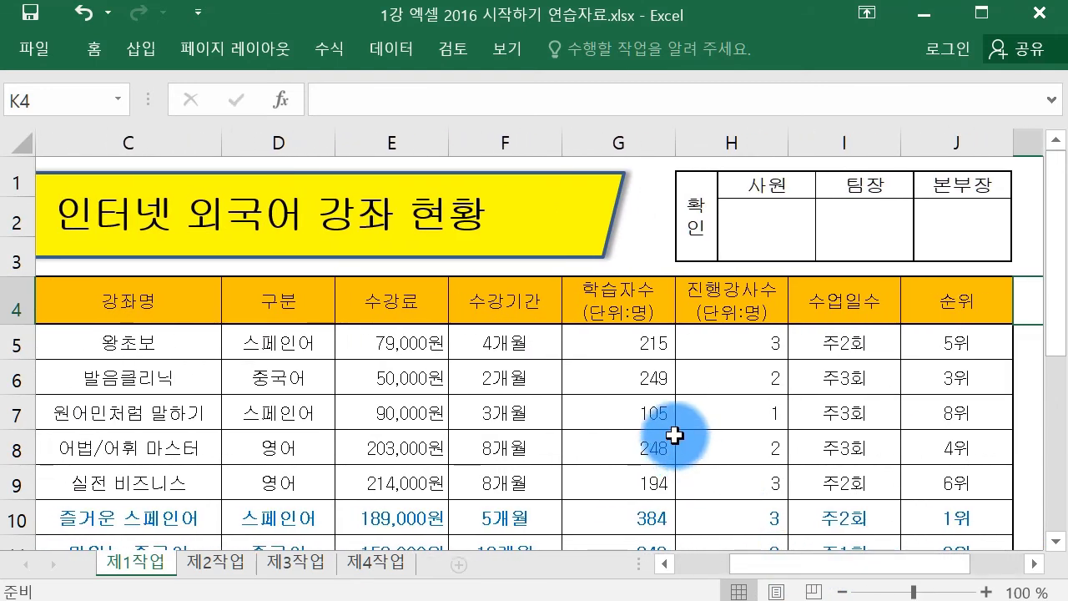
left_click(94, 50)
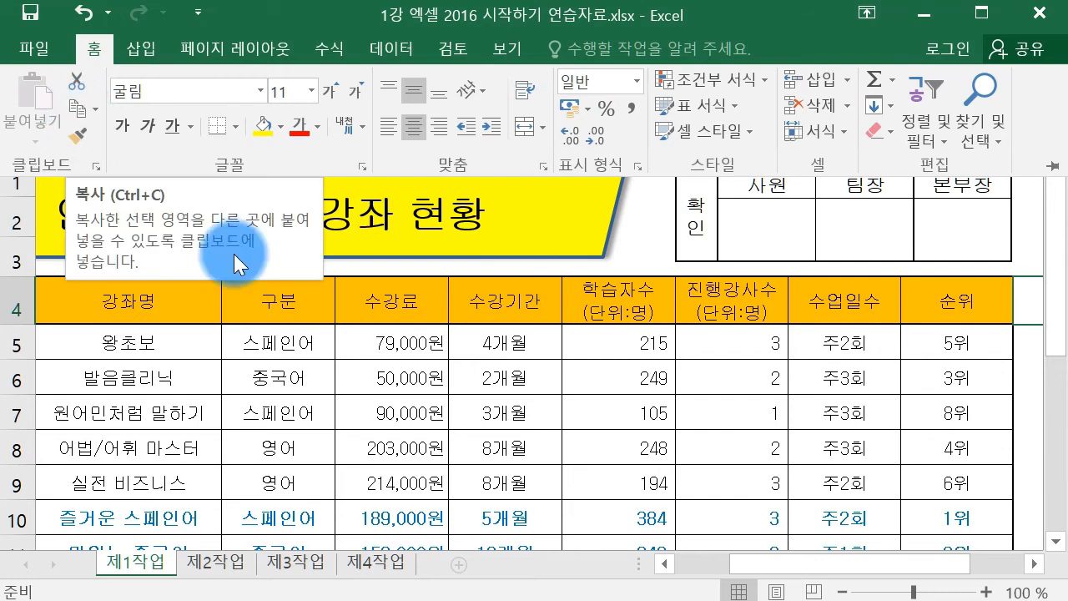
left_click(519, 351)
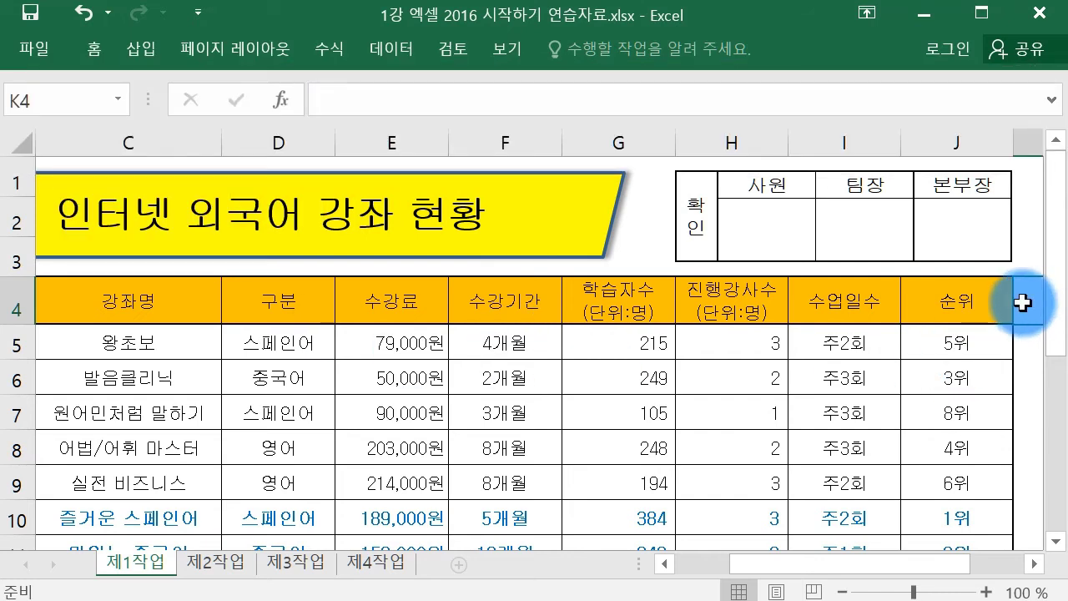
right_click(1023, 303)
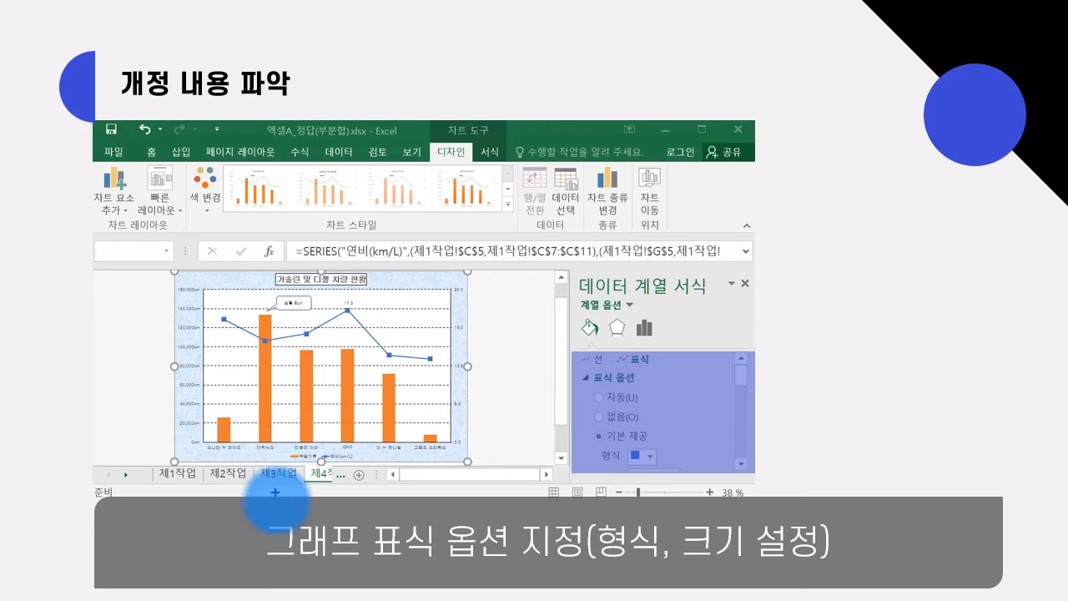
- Circle the word 표식 in the caption and several markers on the line series
mouse_move(353, 543)
left_mouse_down()
mouse_move(406, 511)
mouse_move(410, 561)
mouse_move(430, 575)
left_mouse_up()
mouse_move(233, 302)
left_mouse_down()
mouse_move(209, 310)
mouse_move(240, 334)
mouse_move(305, 327)
mouse_move(353, 298)
mouse_move(361, 323)
left_mouse_up()
mouse_move(389, 365)
left_mouse_down()
mouse_move(439, 375)
mouse_move(432, 341)
mouse_move(440, 384)
left_mouse_up()
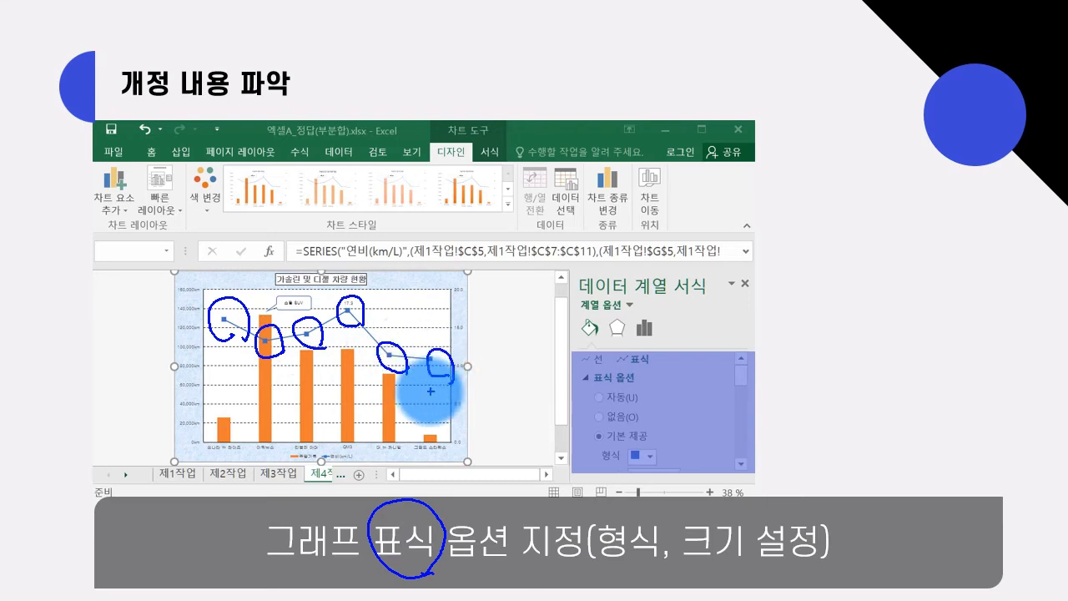
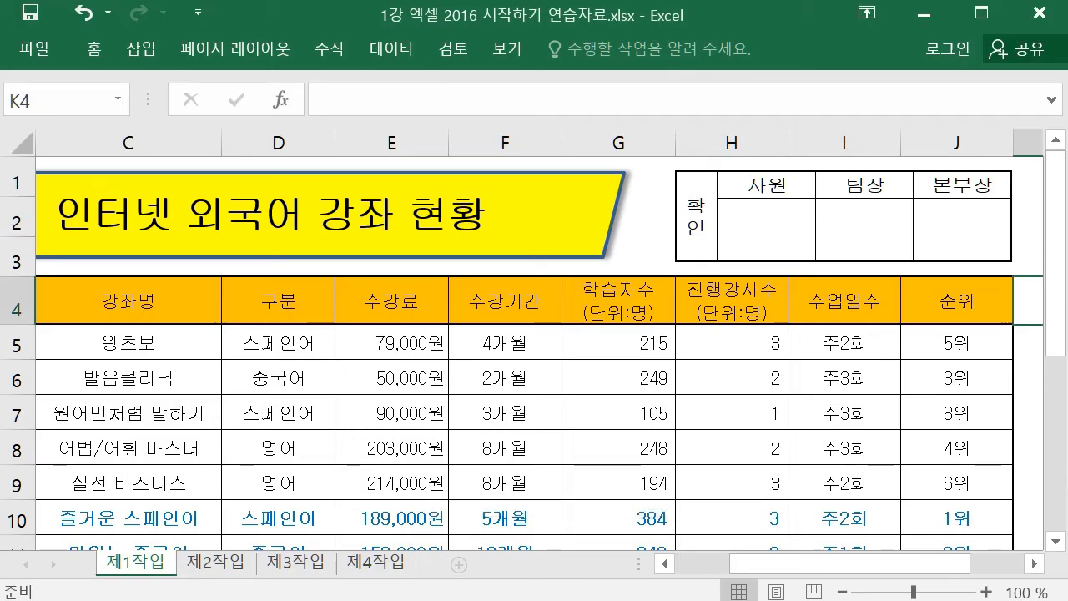
- On sheet 제4작업, open 데이터 계열 서식 for the chart's 수강료 line series
left_click(389, 567)
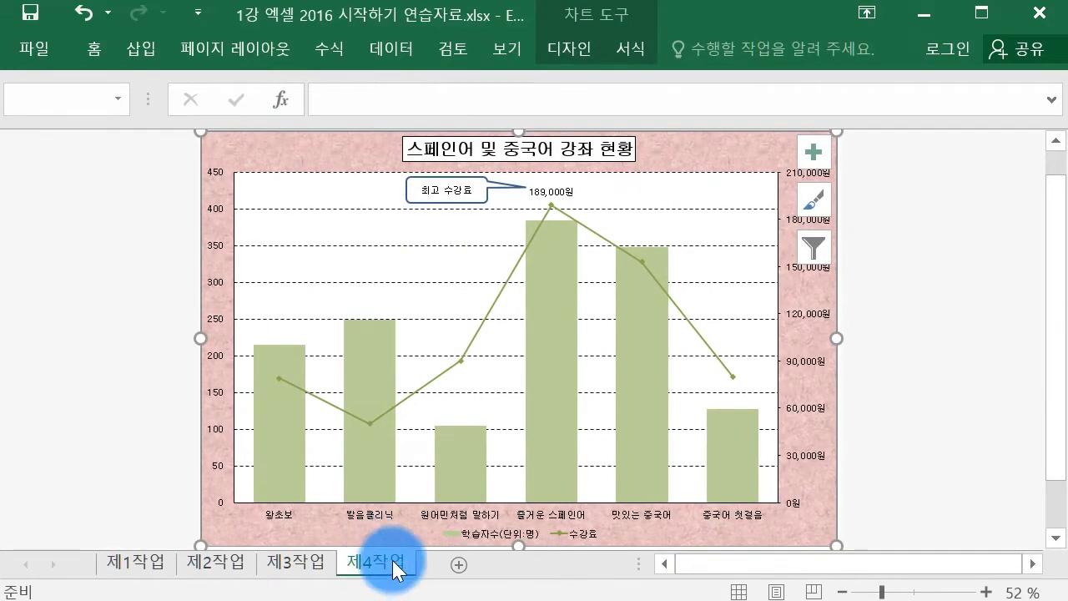
left_click(550, 203)
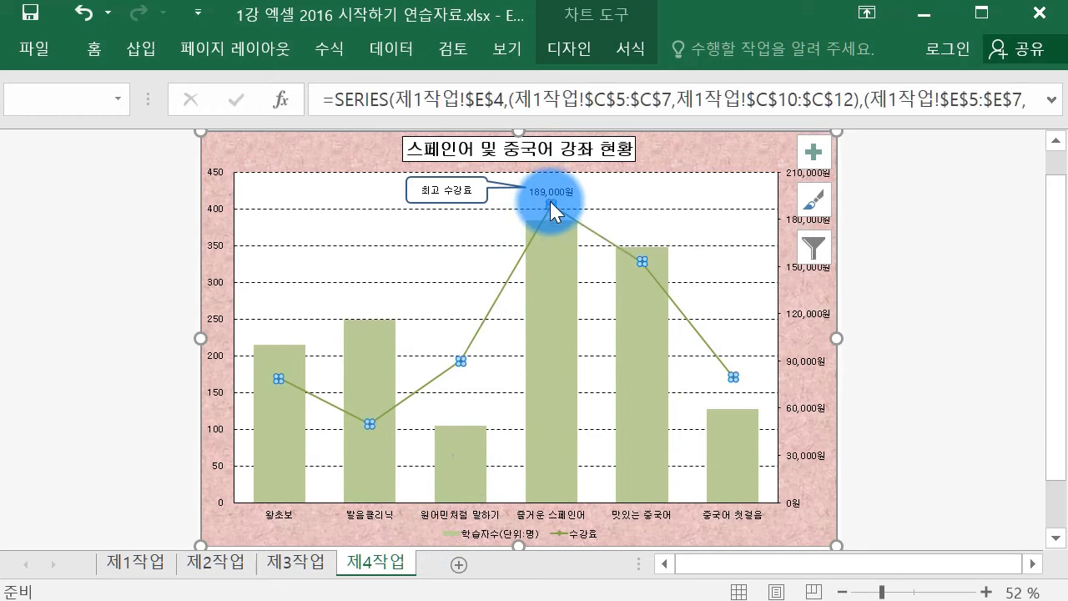
right_click(550, 203)
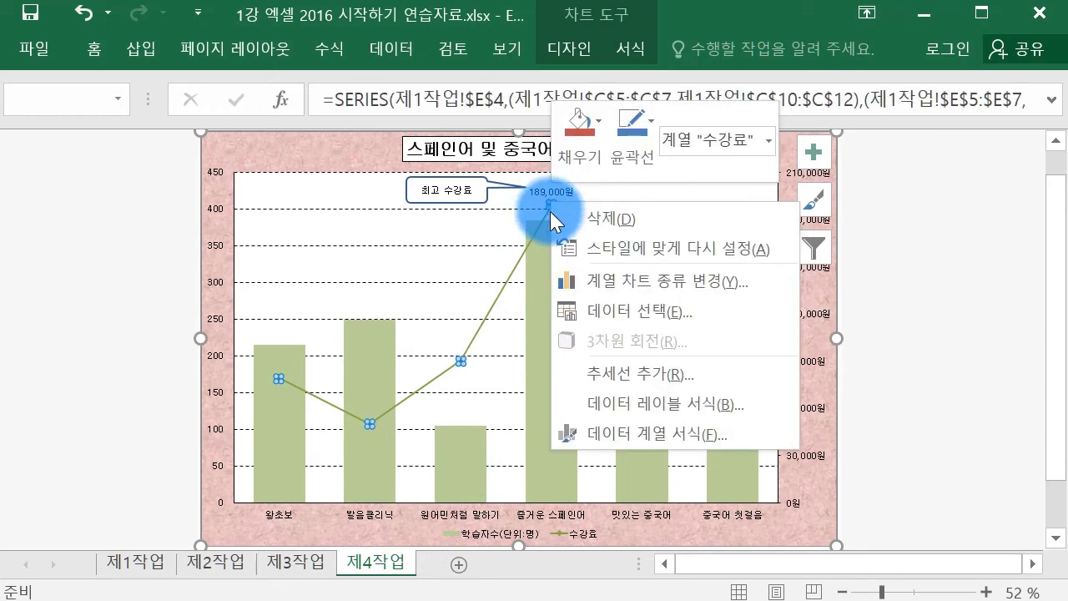
left_click(590, 433)
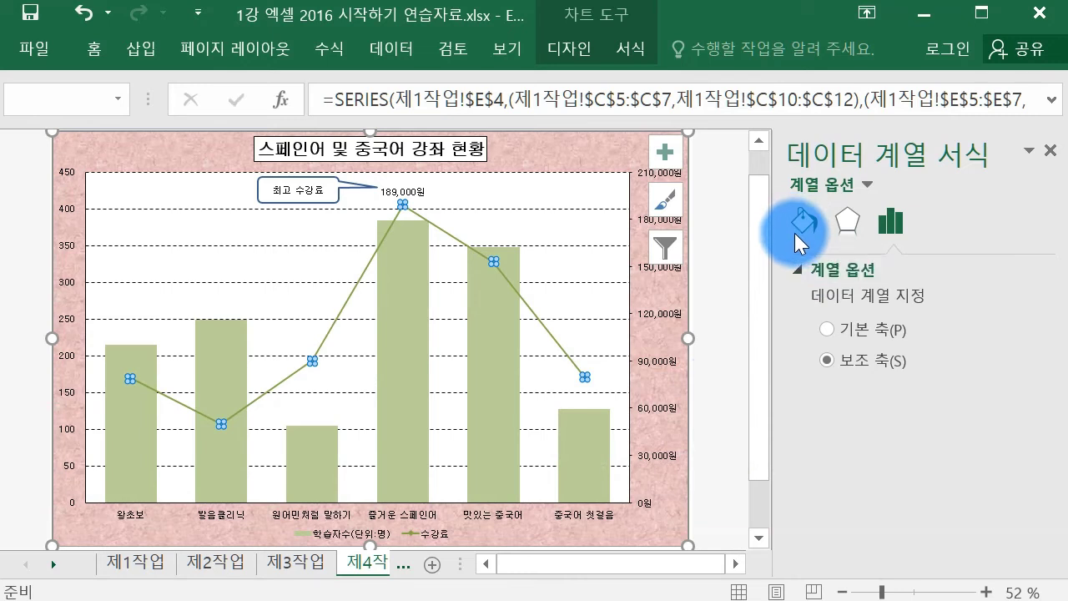
- Give the 수강료 line built-in square markers under 채우기 및 선 > 표식
left_click(803, 225)
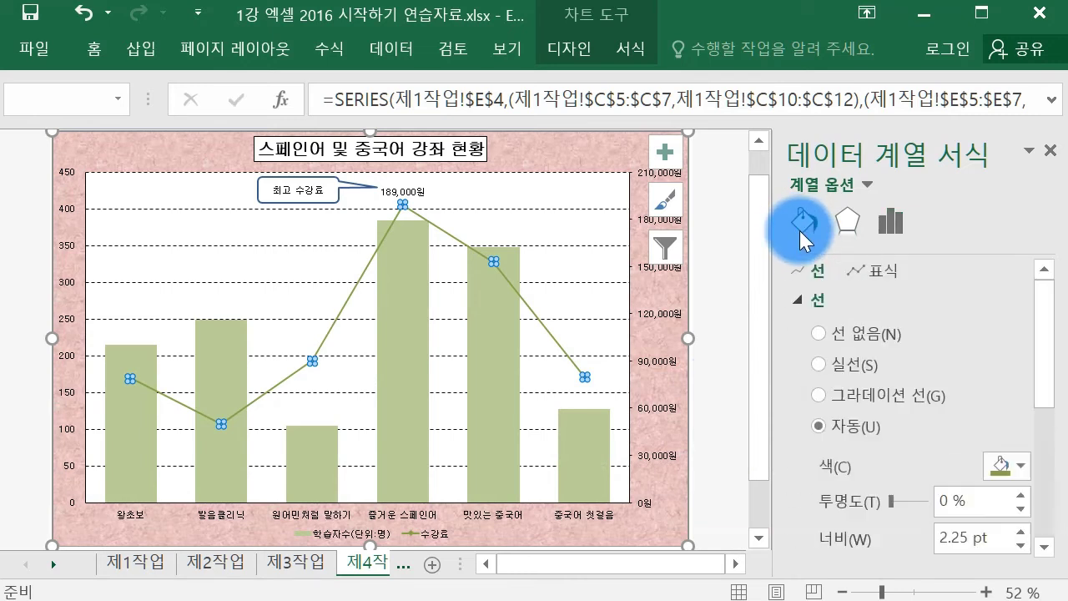
left_click(857, 274)
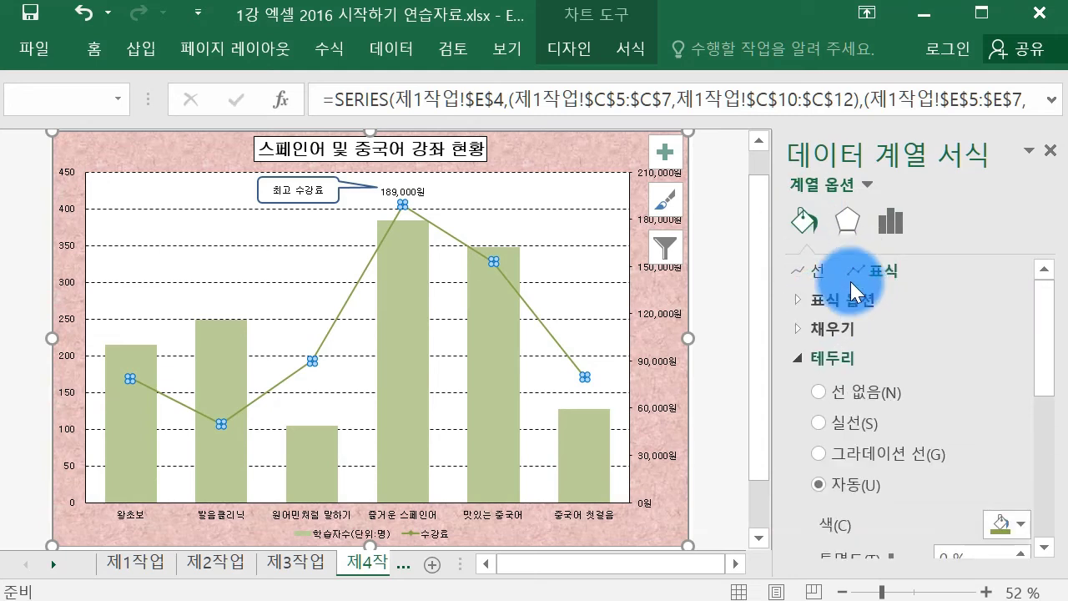
left_click(806, 304)
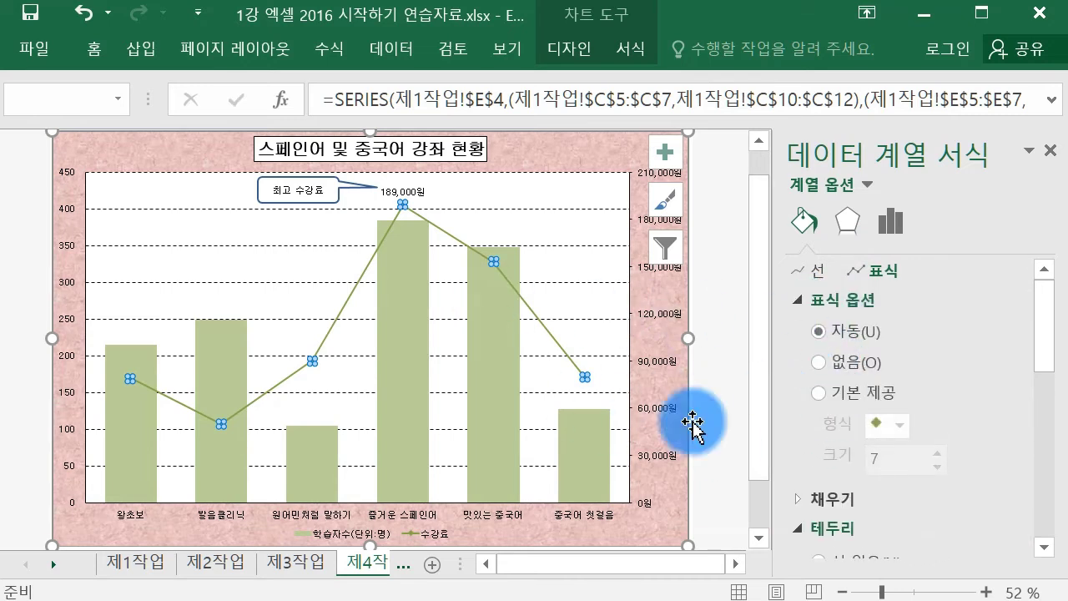
left_click(839, 399)
left_click(895, 423)
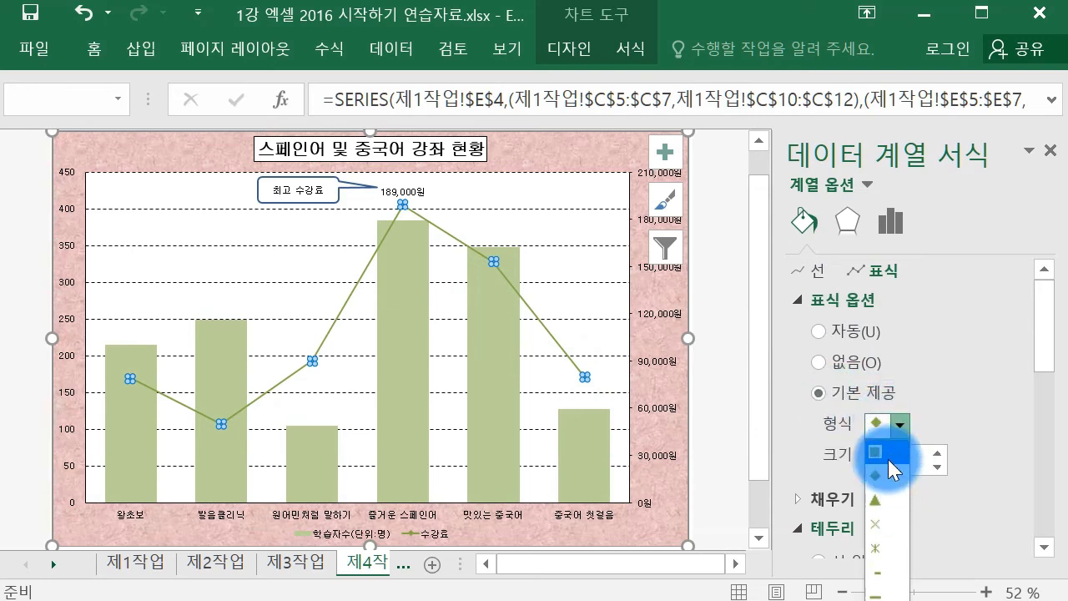
left_click(888, 455)
- Enlarge the square markers to size 20
left_click(937, 463)
left_click(935, 455)
left_click(935, 455)
left_click(935, 453)
left_click(934, 453)
double_click(935, 453)
double_click(934, 453)
left_click(939, 453)
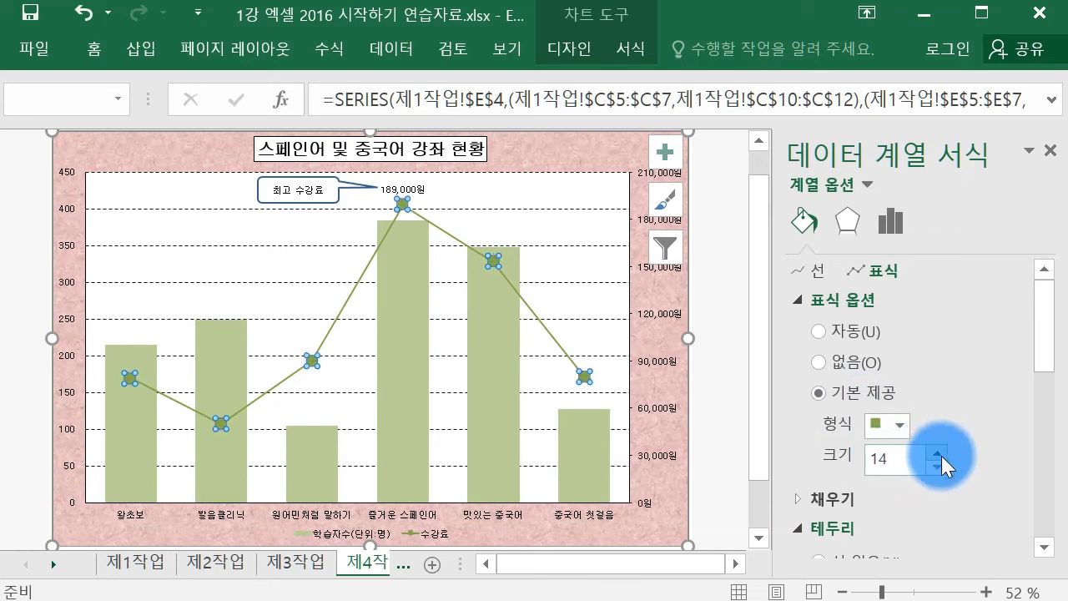
left_click_drag(906, 459, 842, 453)
type("20")
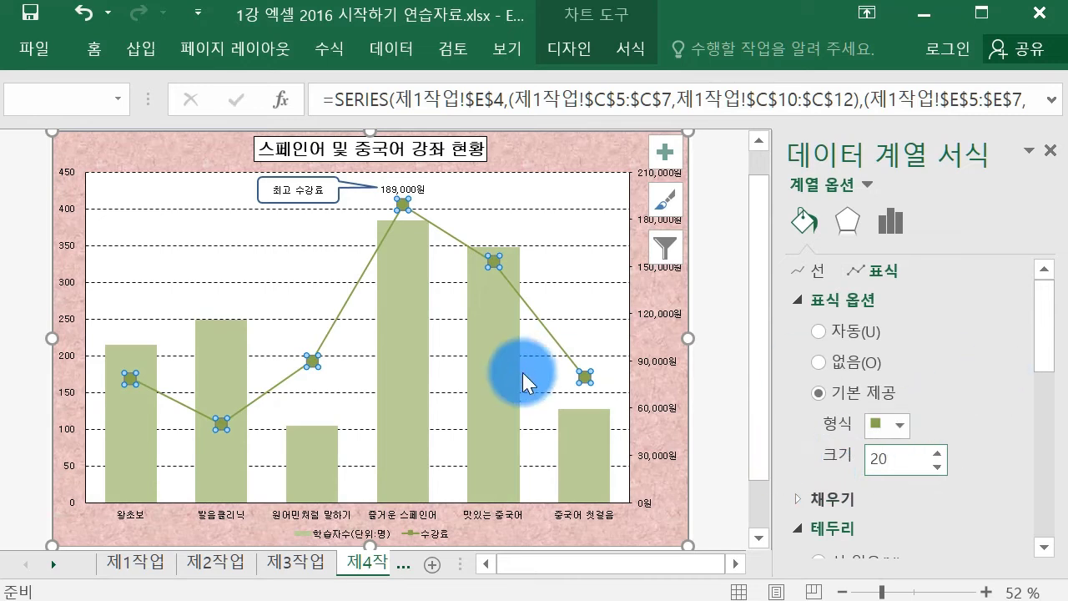
left_click(705, 347)
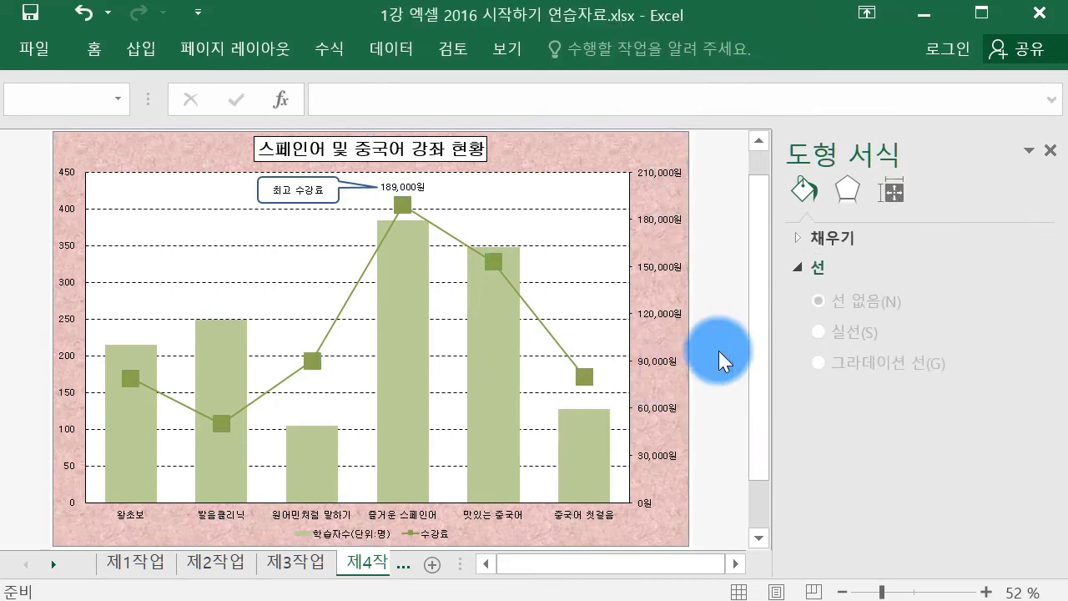
- Switch the 수강료 series markers to the X shape in 표식 옵션 형식
left_click(590, 374)
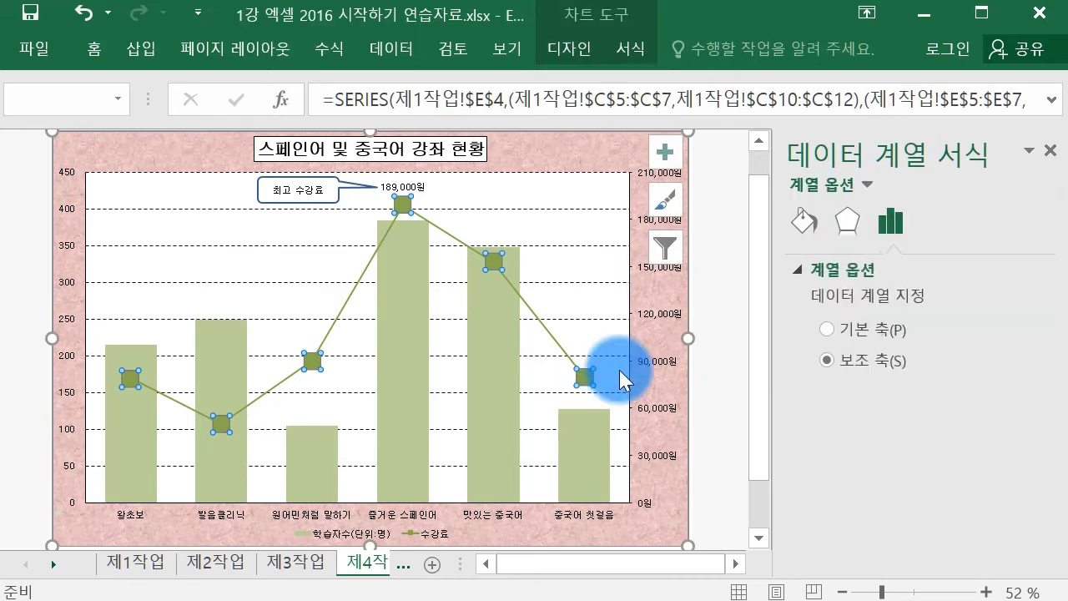
left_click(824, 231)
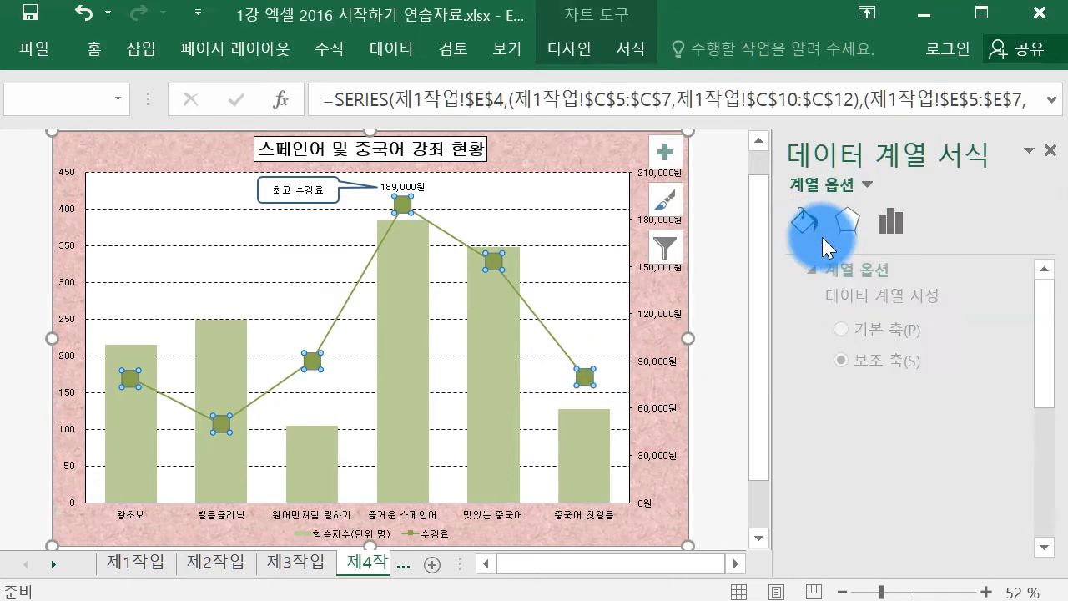
left_click(873, 275)
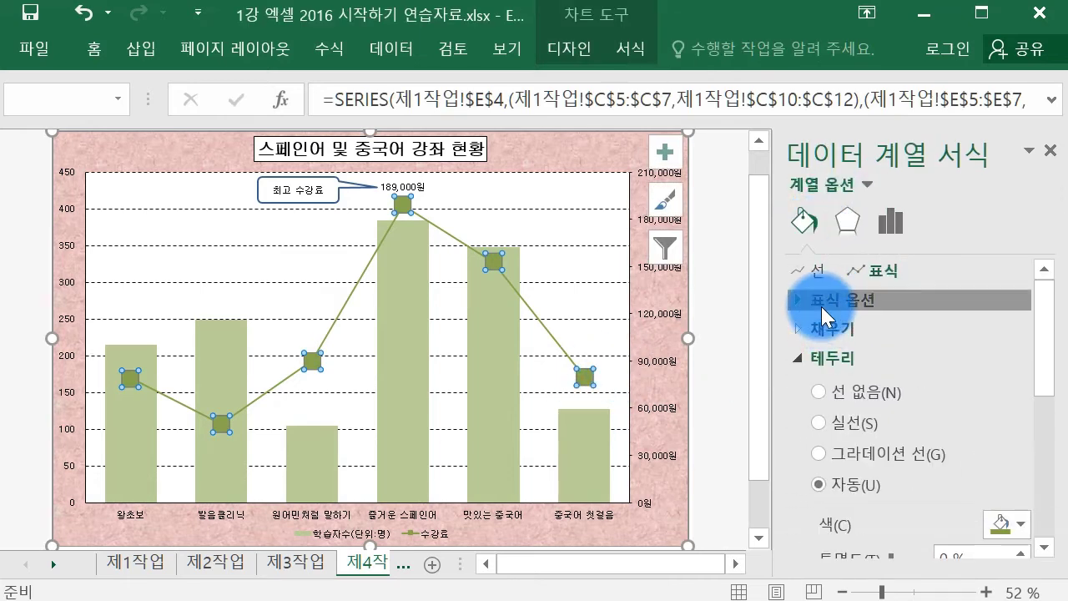
left_click(821, 304)
left_click(878, 426)
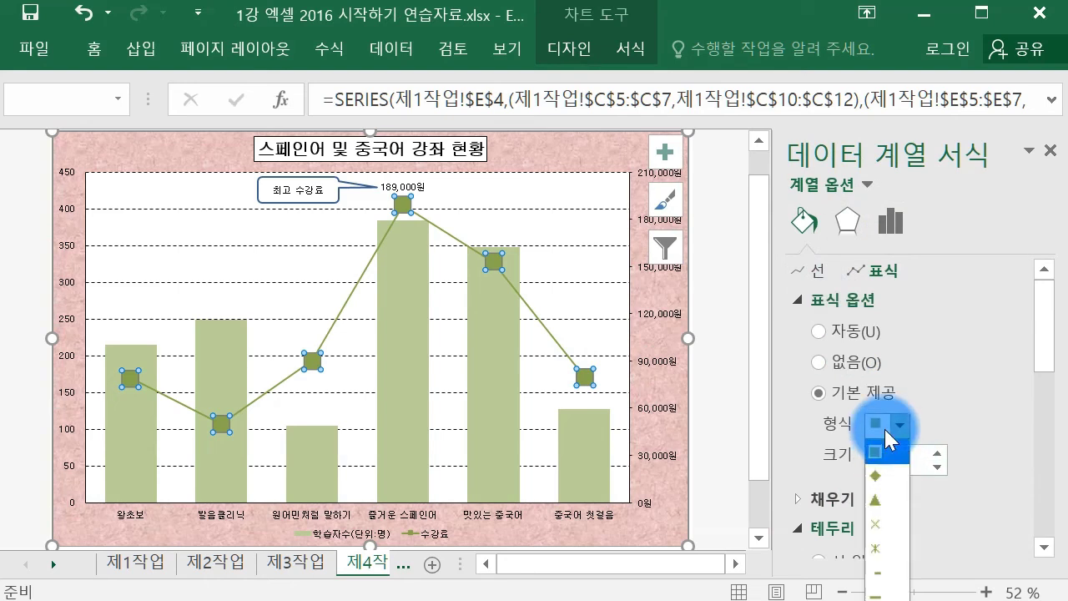
left_click(898, 537)
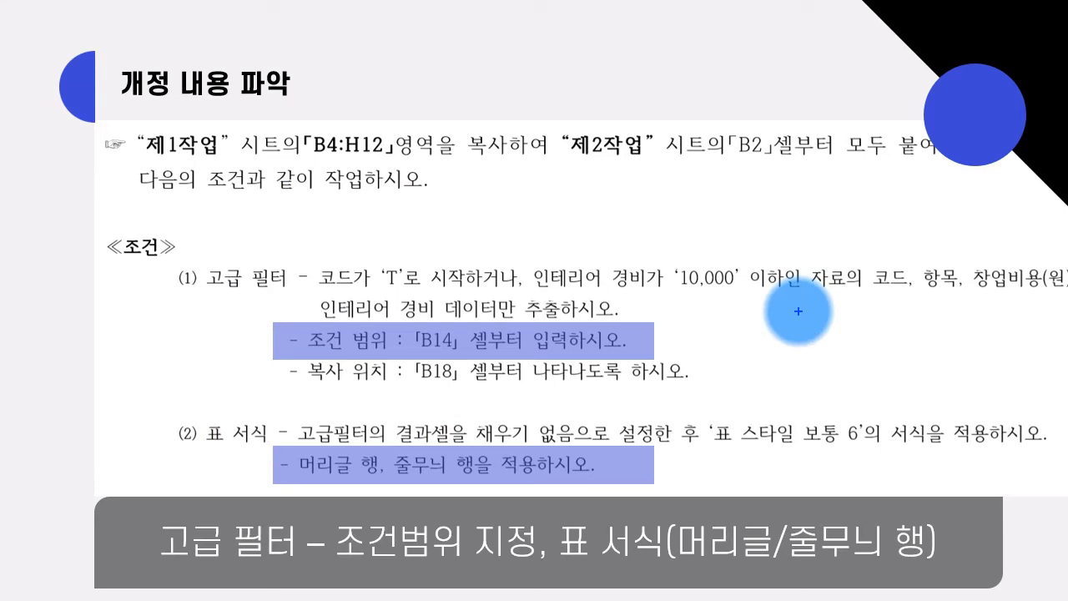
mouse_move(293, 299)
left_mouse_down()
mouse_move(174, 302)
mouse_move(224, 233)
mouse_move(277, 248)
mouse_move(292, 298)
left_mouse_up()
mouse_move(284, 451)
left_mouse_down()
mouse_move(269, 458)
mouse_move(171, 430)
mouse_move(246, 398)
mouse_move(290, 448)
left_mouse_up()
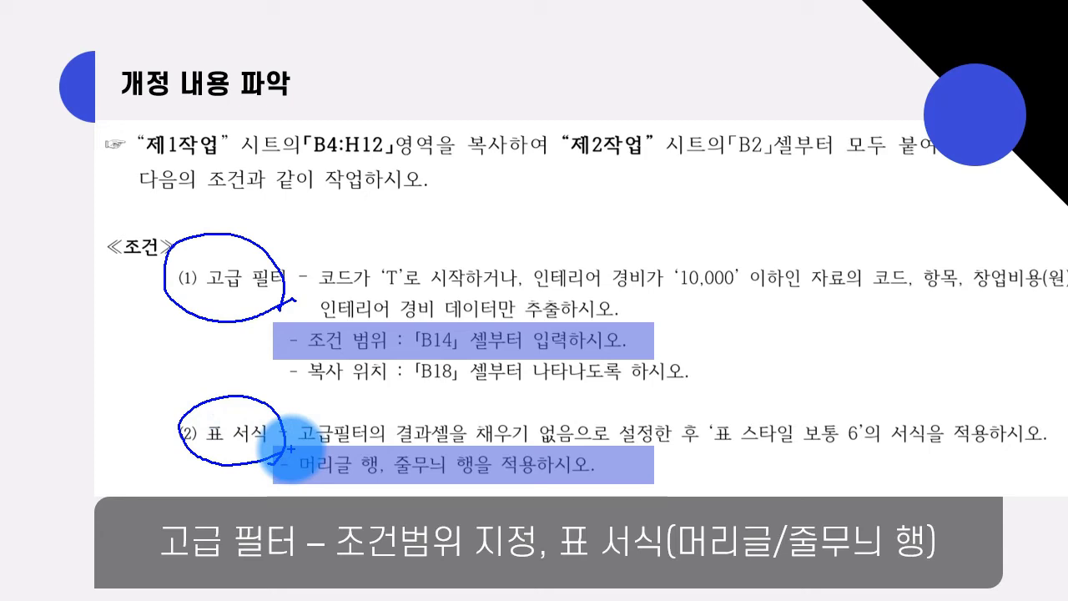
key("Escape")
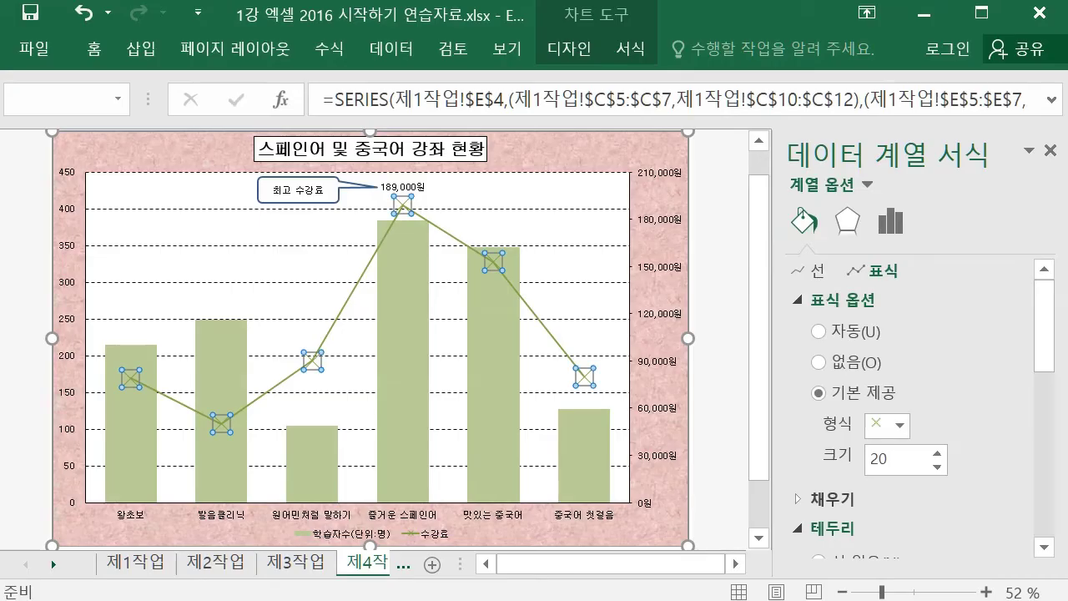
- On sheet 제2작업, close the 도형 서식 pane and select the filter results B18:E21
left_click(215, 565)
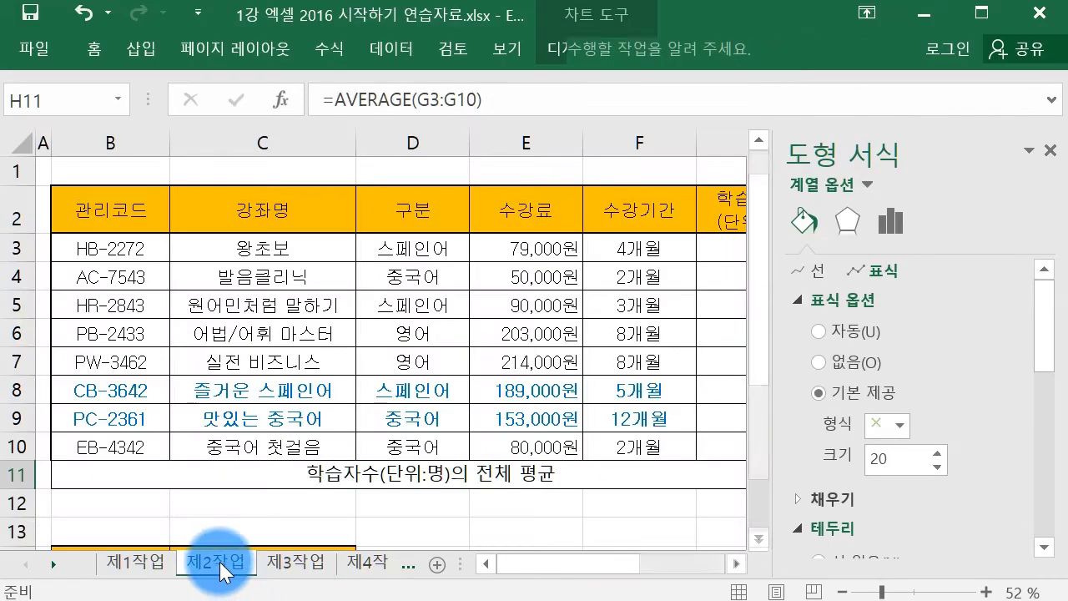
scroll(274, 367, "down", 5)
scroll(282, 364, "up", 5)
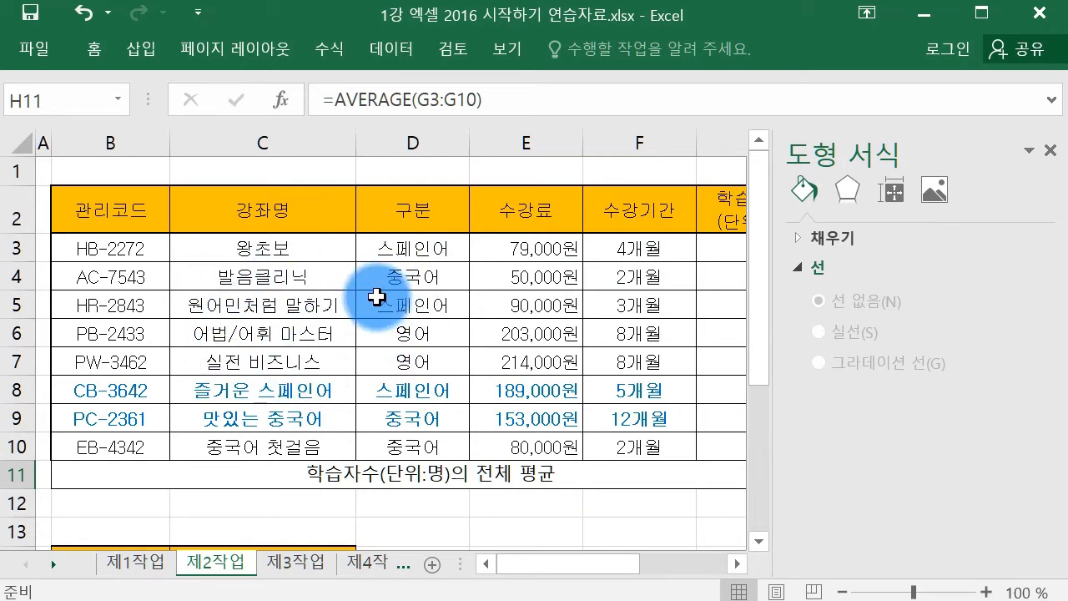
left_click(1045, 150)
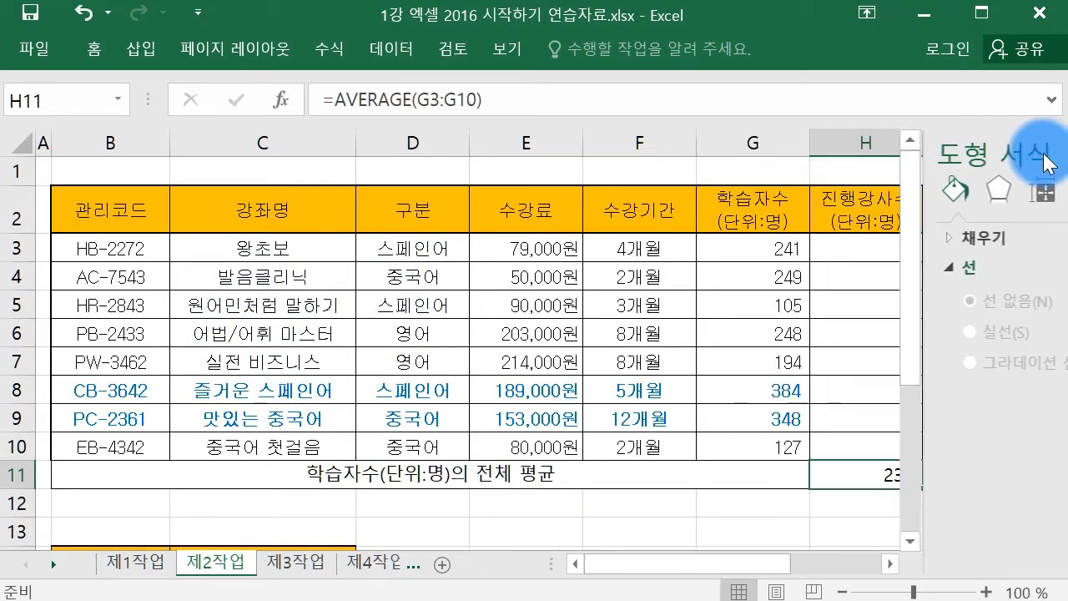
scroll(314, 458, "down", 2)
scroll(314, 458, "down", 2)
left_click_drag(96, 326, 477, 416)
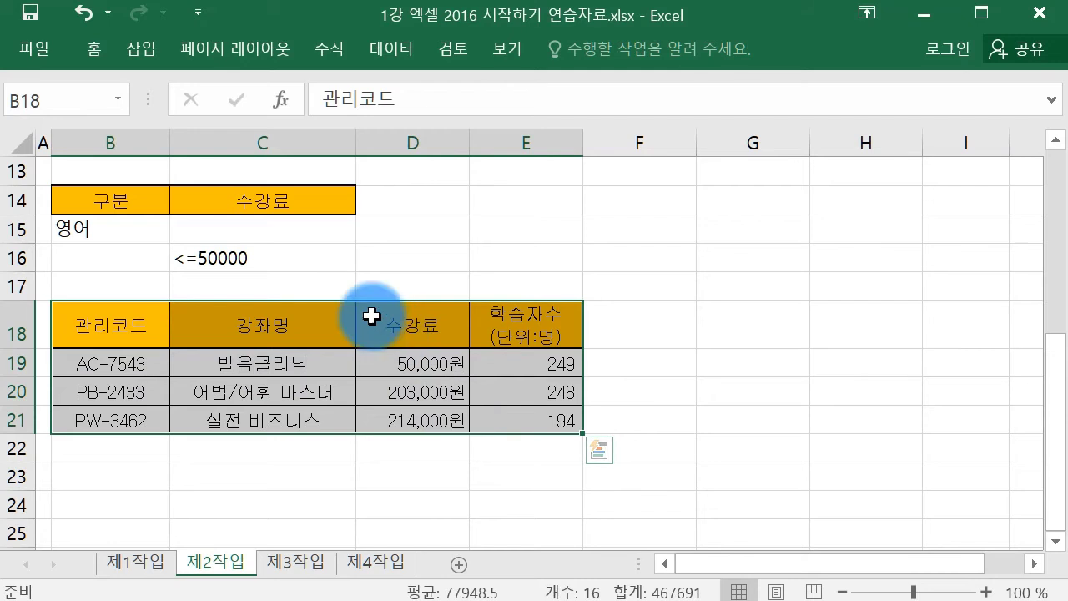
- Convert B18:E21 into a table with headers and apply a medium blue-grey 보통 style
left_click(132, 46)
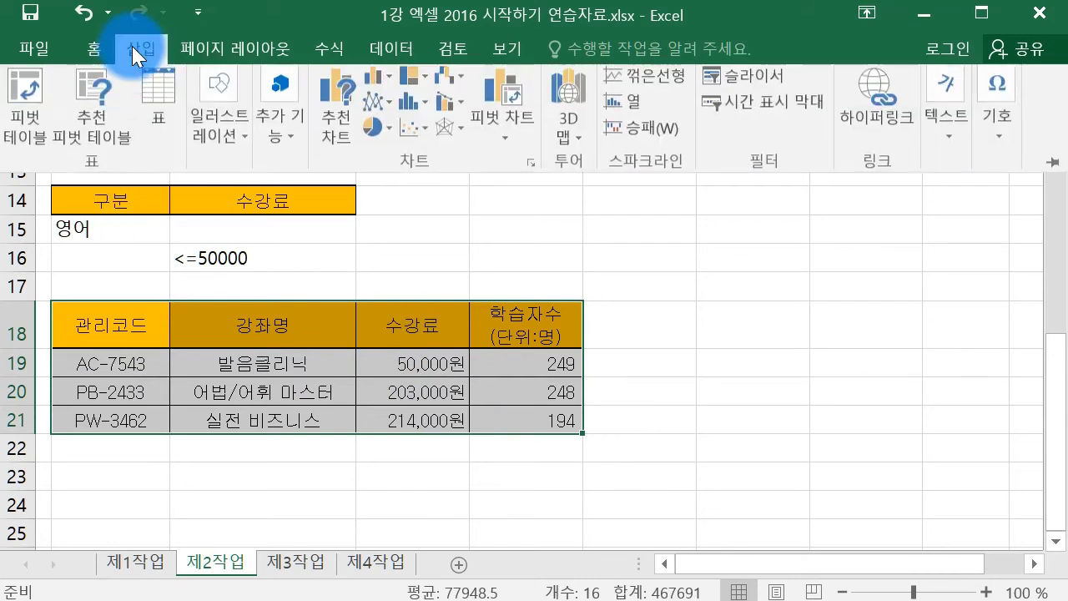
left_click(167, 91)
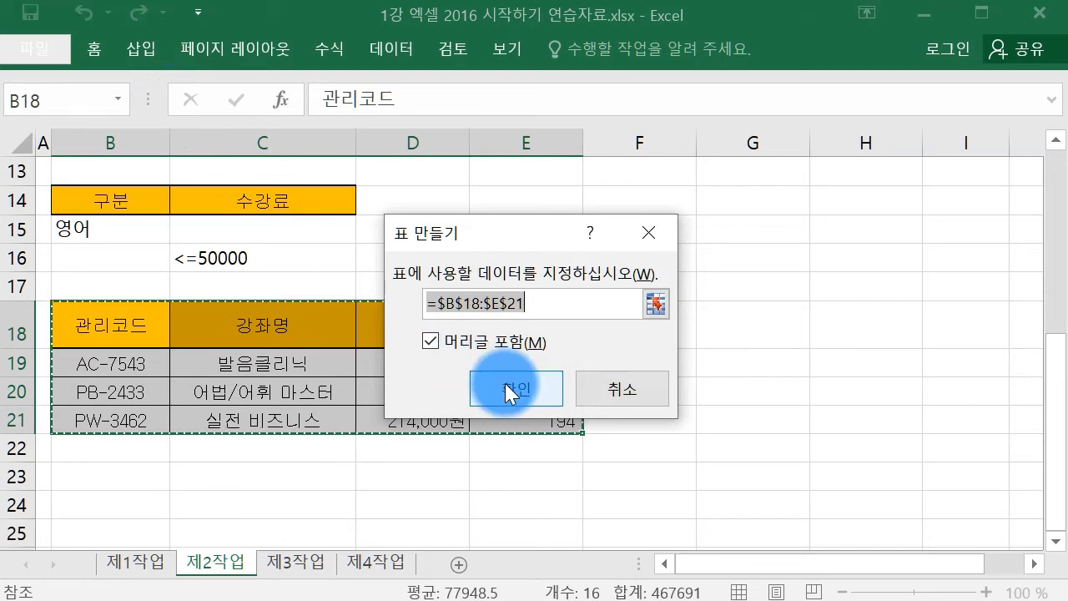
left_click(508, 389)
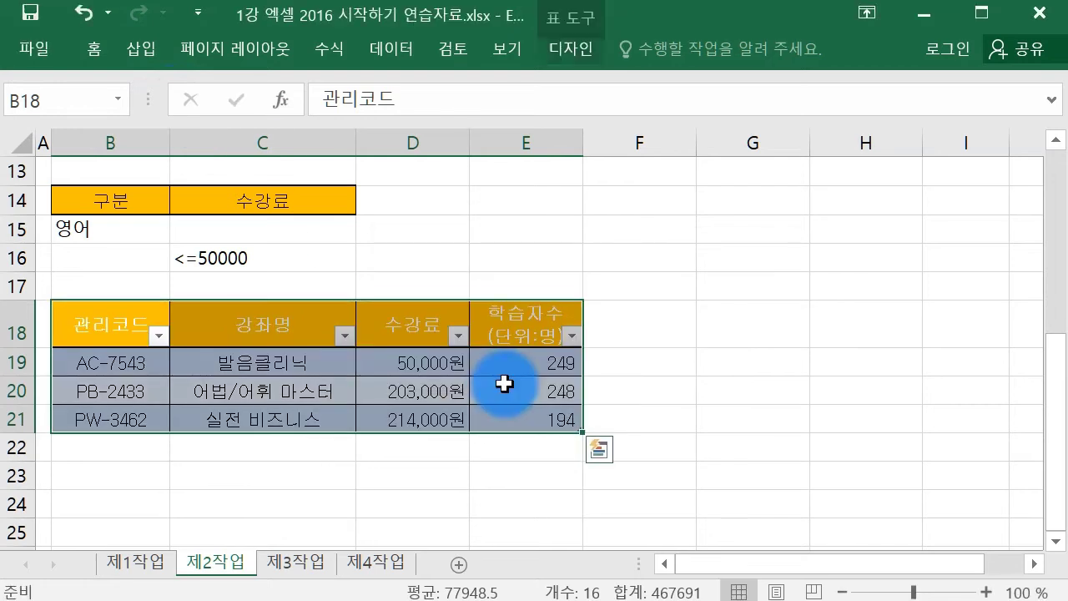
left_click(553, 47)
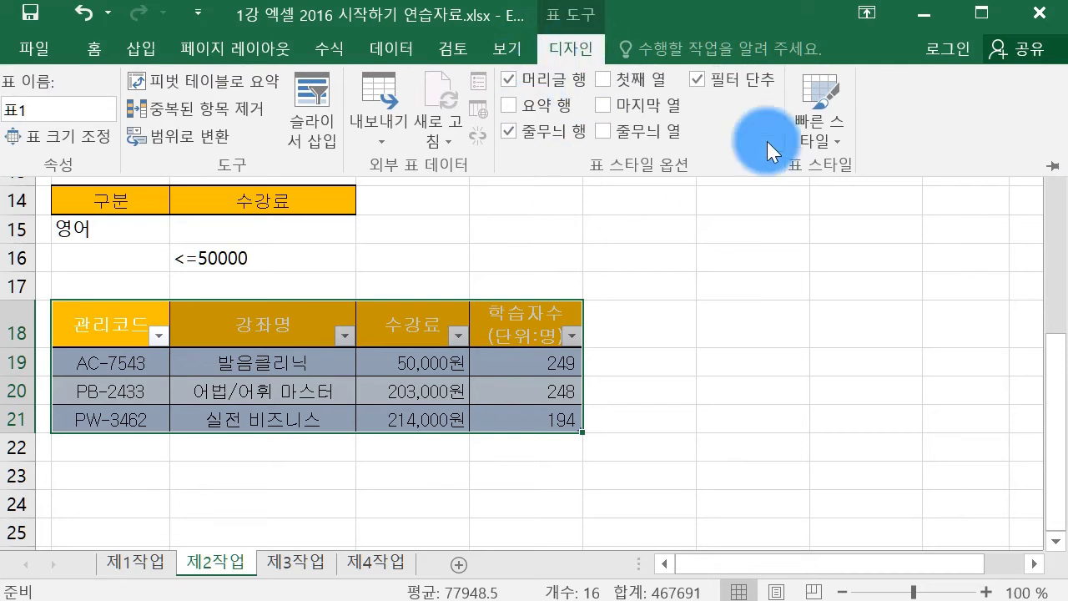
left_click(827, 122)
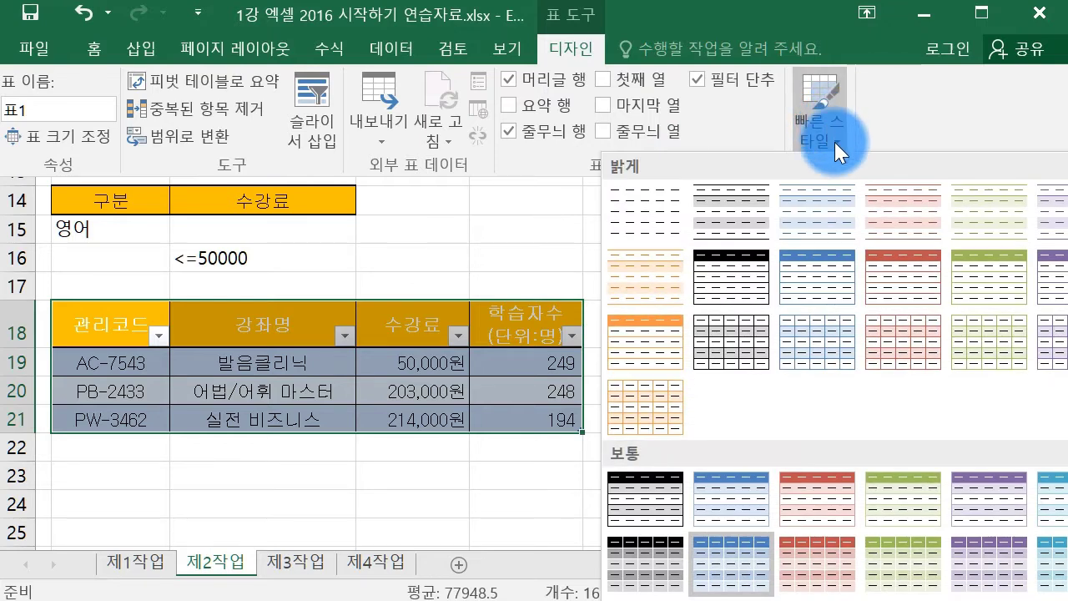
scroll(775, 512, "down", 3)
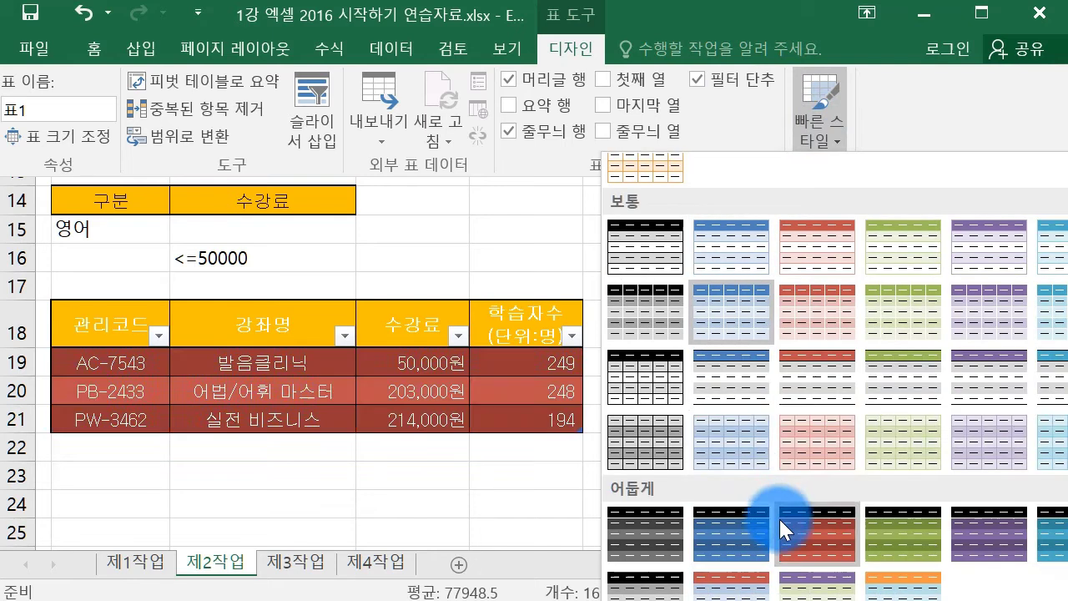
left_click(730, 440)
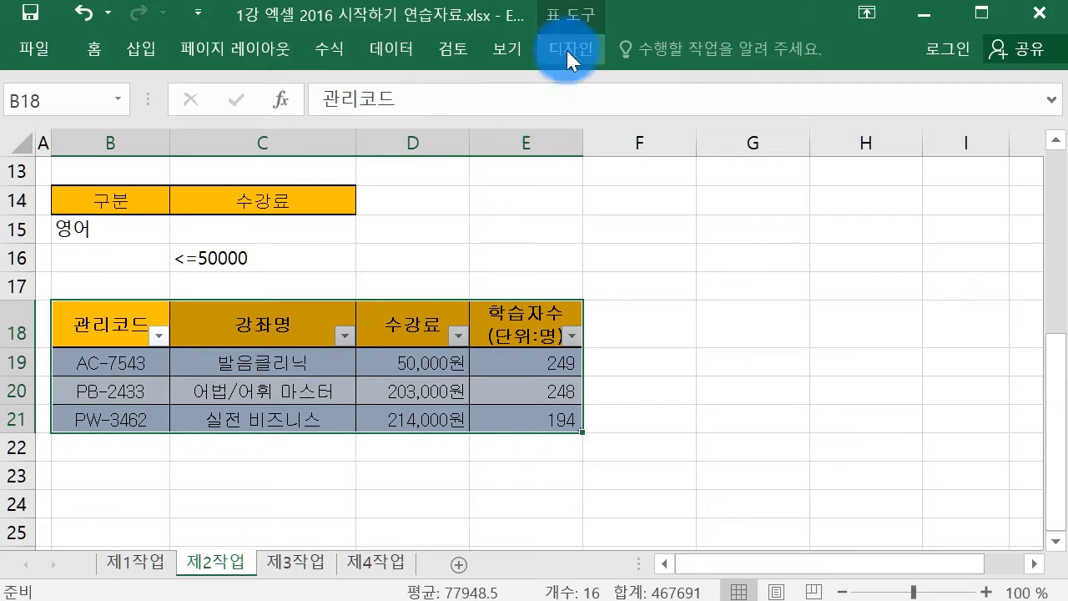
- Mark the total row, banded rows and filter button options in ink, then clear the ink
left_click(570, 50)
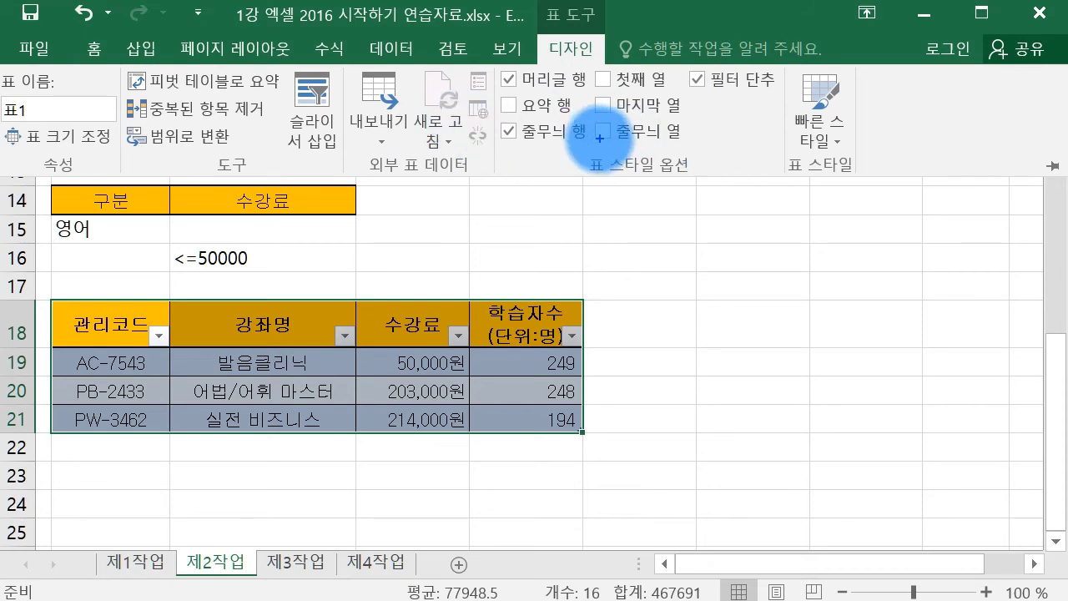
left_click_drag(490, 99, 576, 108)
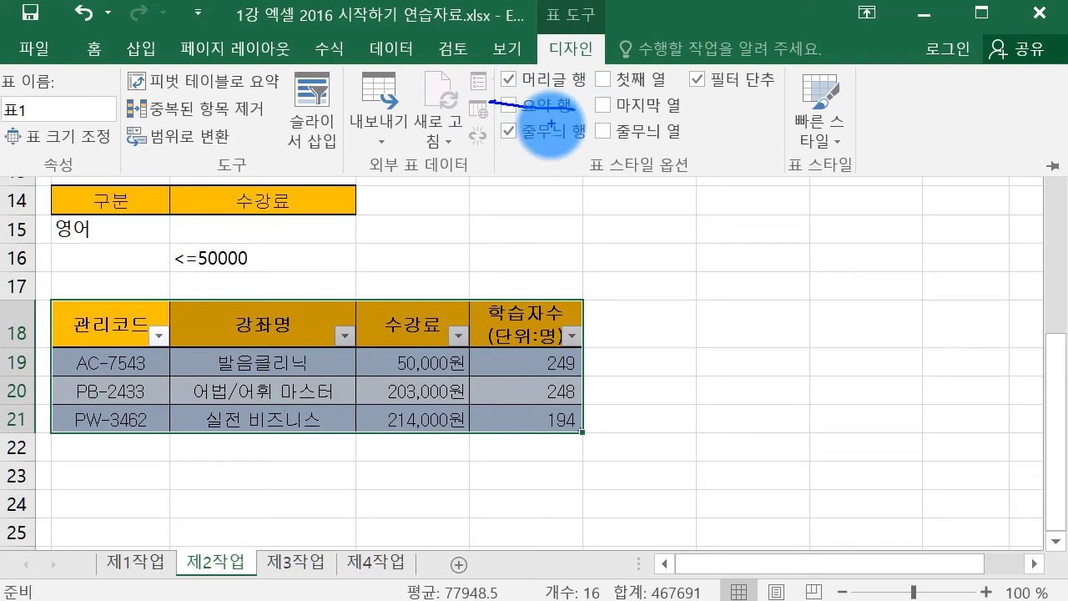
left_click_drag(499, 147, 583, 146)
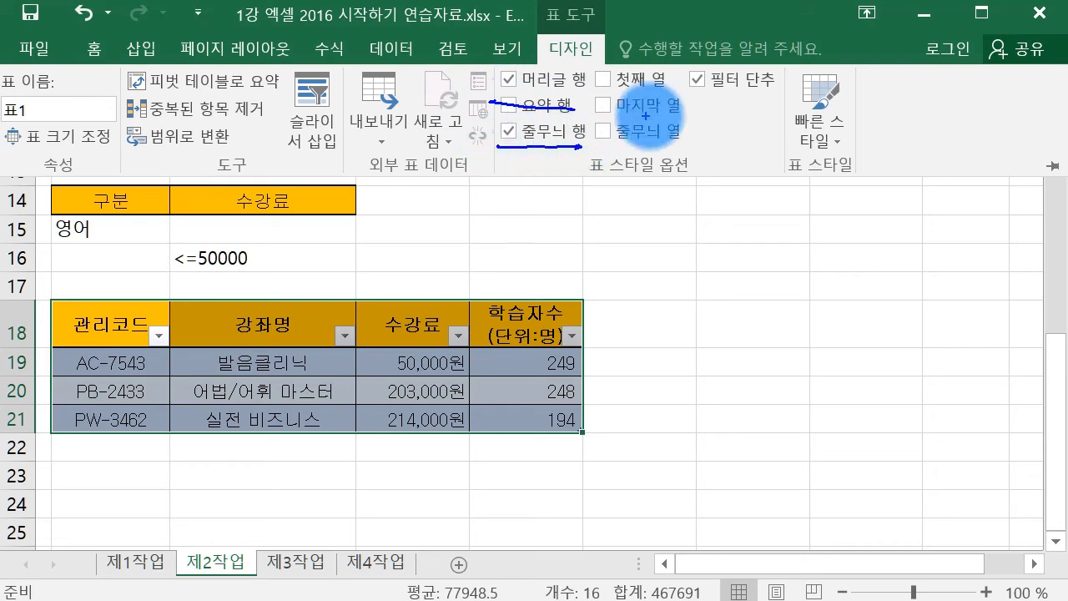
left_click_drag(769, 102, 756, 125)
left_click_drag(778, 67, 732, 115)
left_click_drag(732, 65, 770, 125)
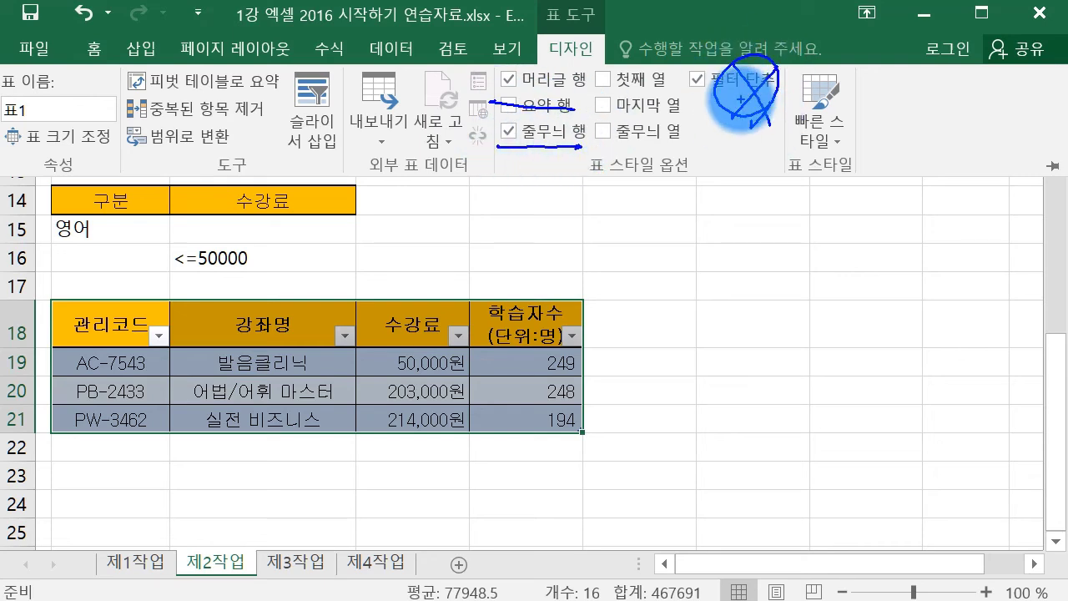
key("Escape")
- Uncheck 필터 단추 so the table header has no dropdown arrows
left_click(580, 57)
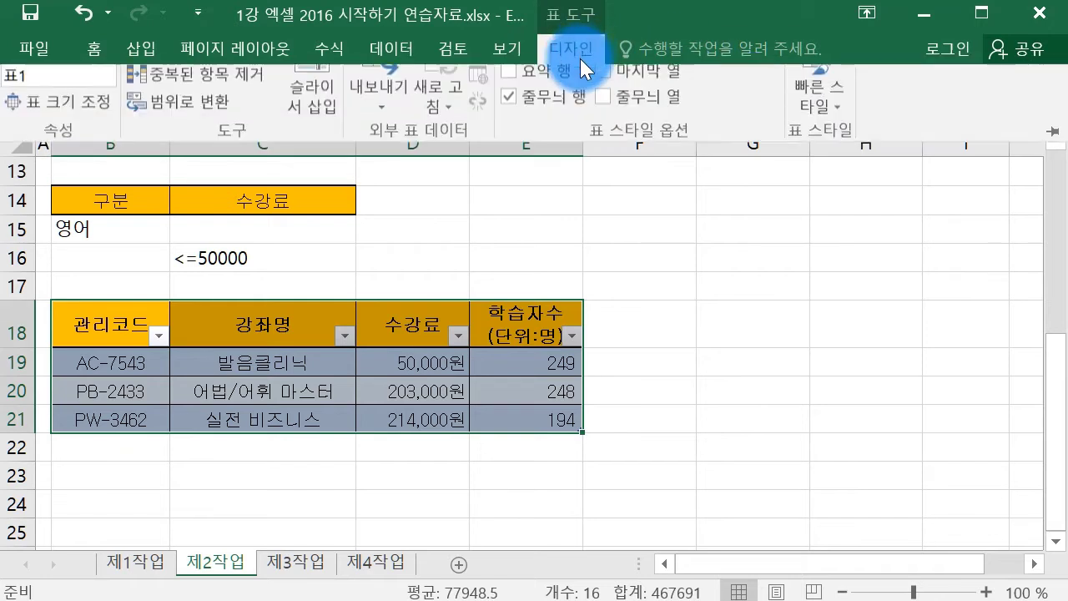
left_click(738, 78)
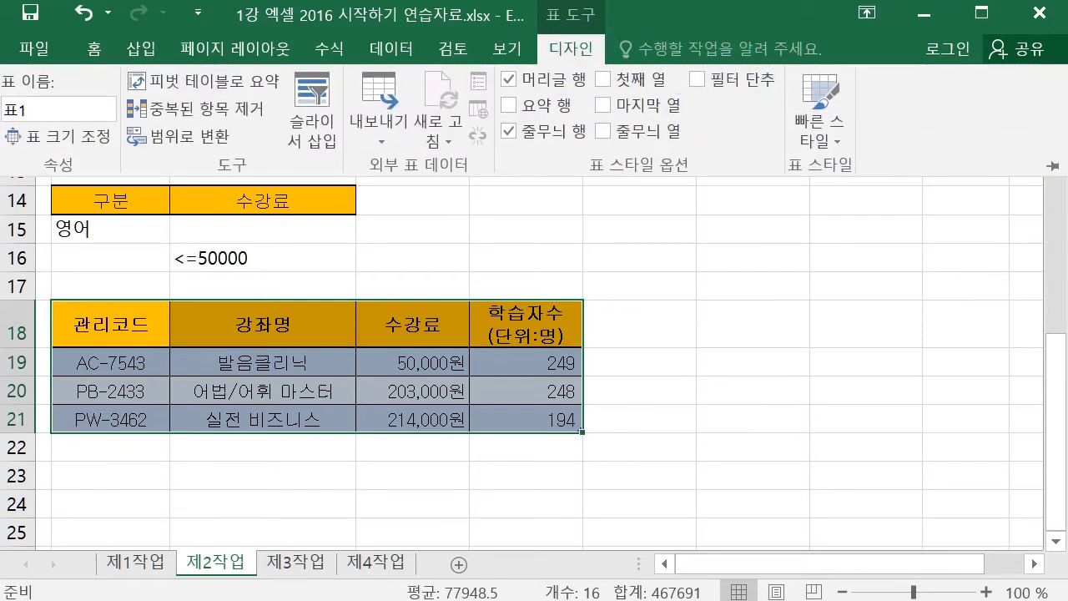
left_click(562, 140)
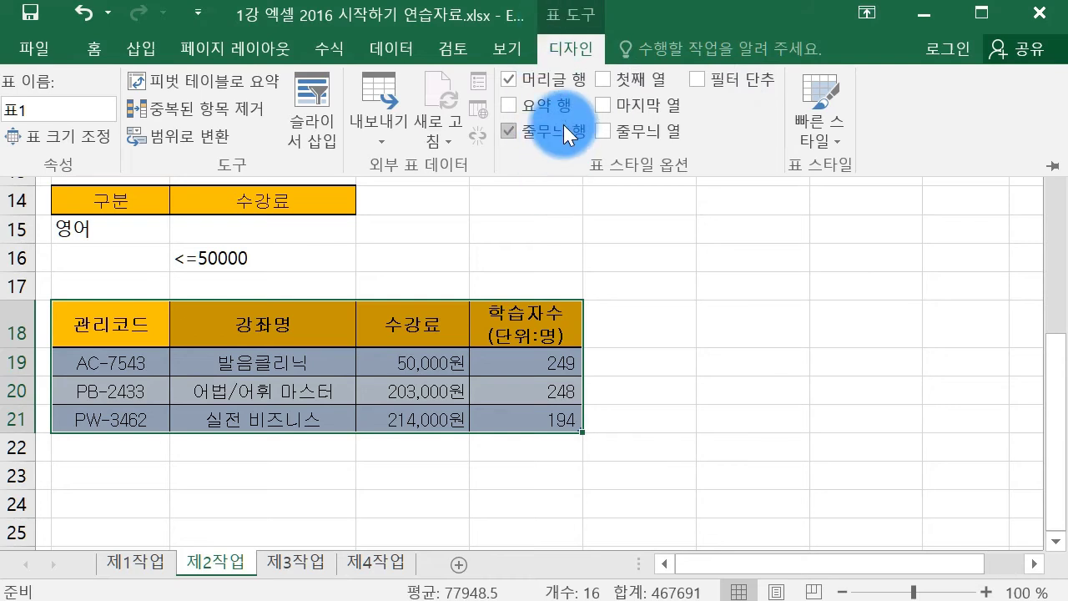
double_click(565, 42)
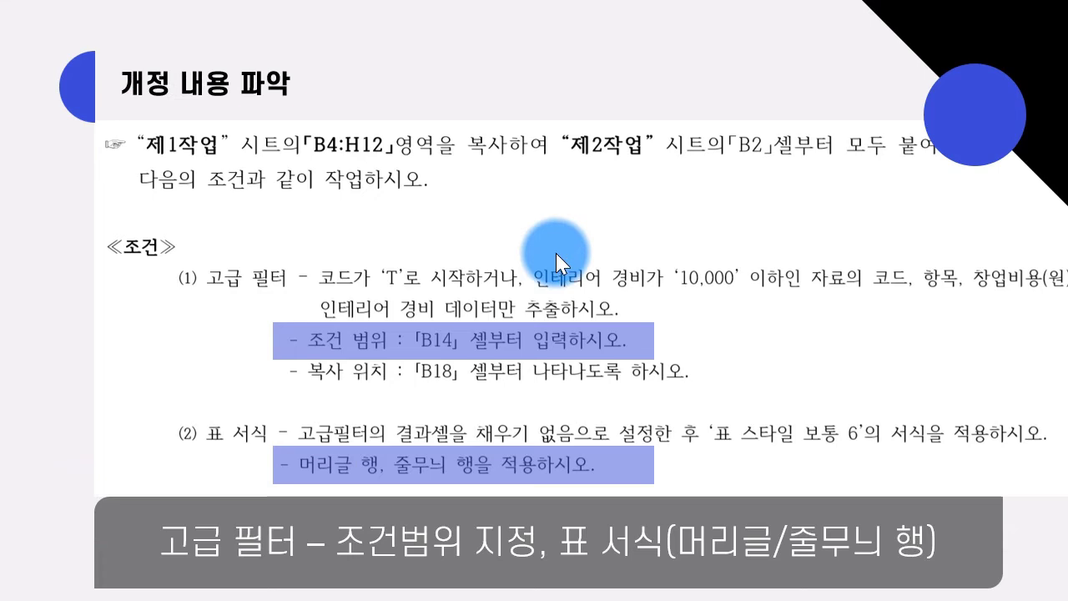
- Annotate the slide and the first column, banded columns, total row and banded rows options in ink
mouse_move(261, 440)
left_mouse_down()
mouse_move(214, 405)
mouse_move(251, 414)
left_mouse_up()
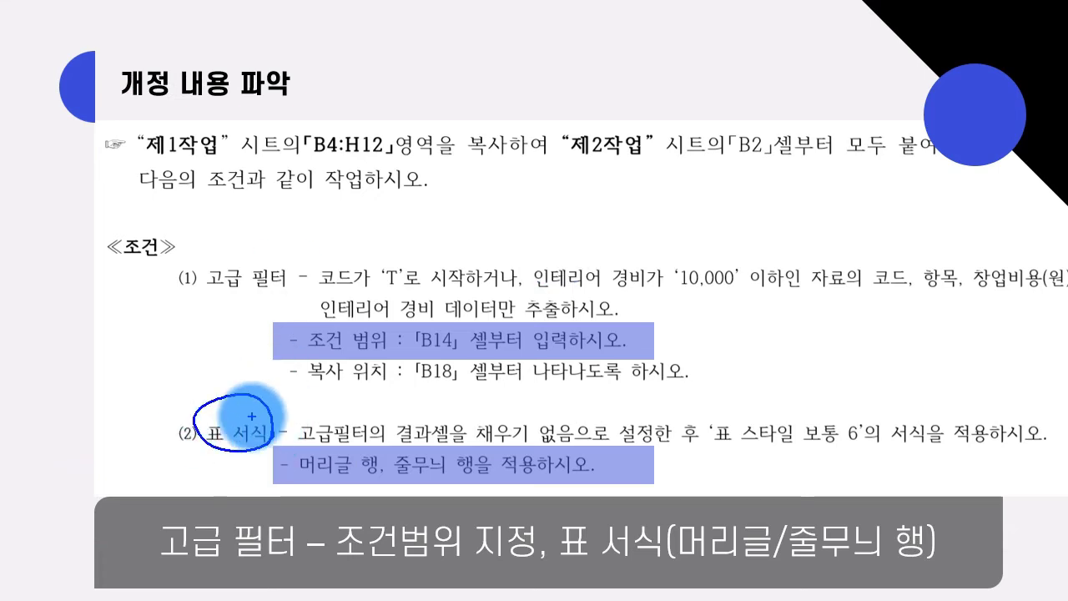
key("Escape")
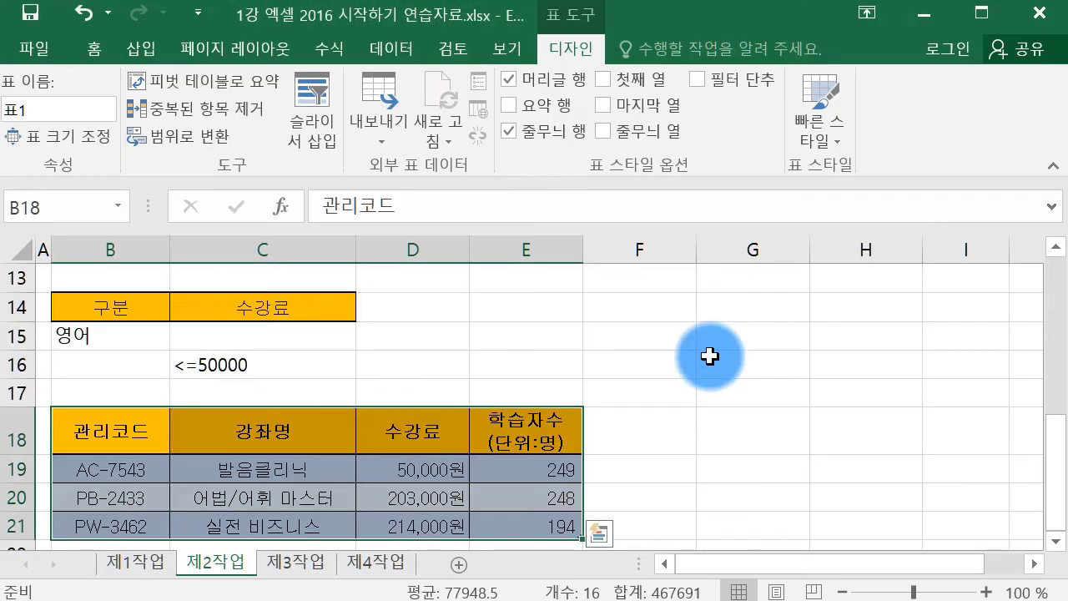
left_click_drag(597, 72, 626, 67)
left_click_drag(589, 123, 603, 137)
left_click_drag(501, 96, 576, 103)
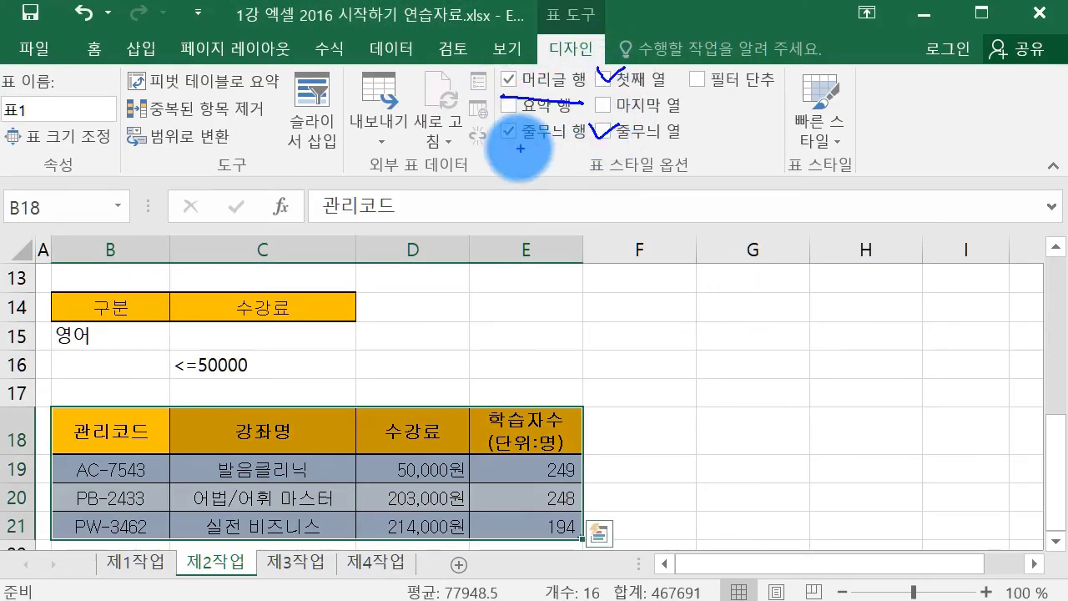
left_click_drag(498, 142, 609, 129)
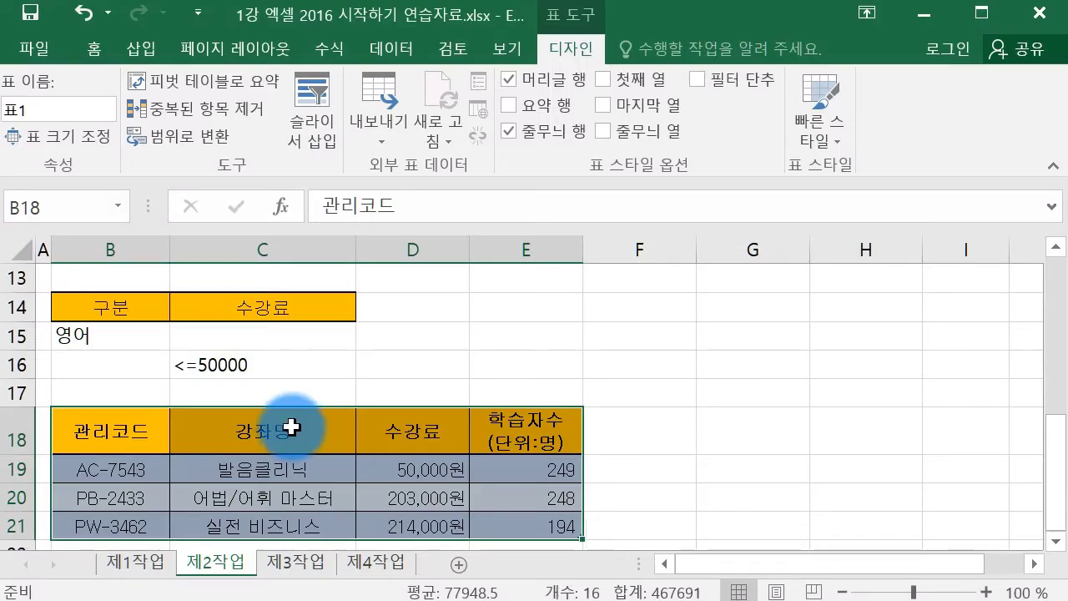
scroll(289, 430, "down", 1)
scroll(289, 437, "up", 1)
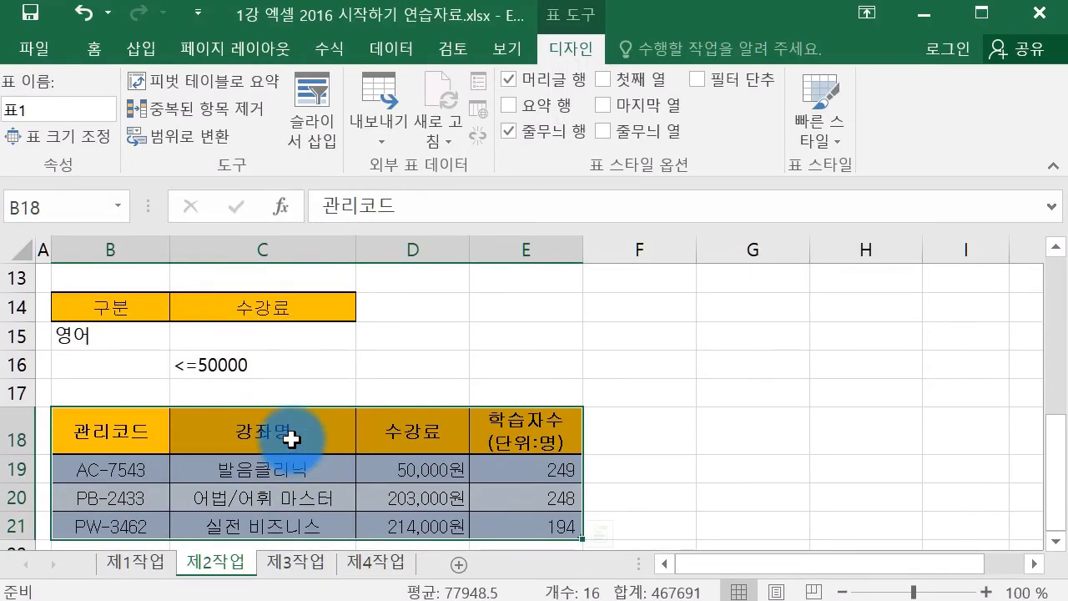
- Undo the filter-button change and earlier 제4작업 chart marker edits, then return to 제2작업
key("ctrl+z")
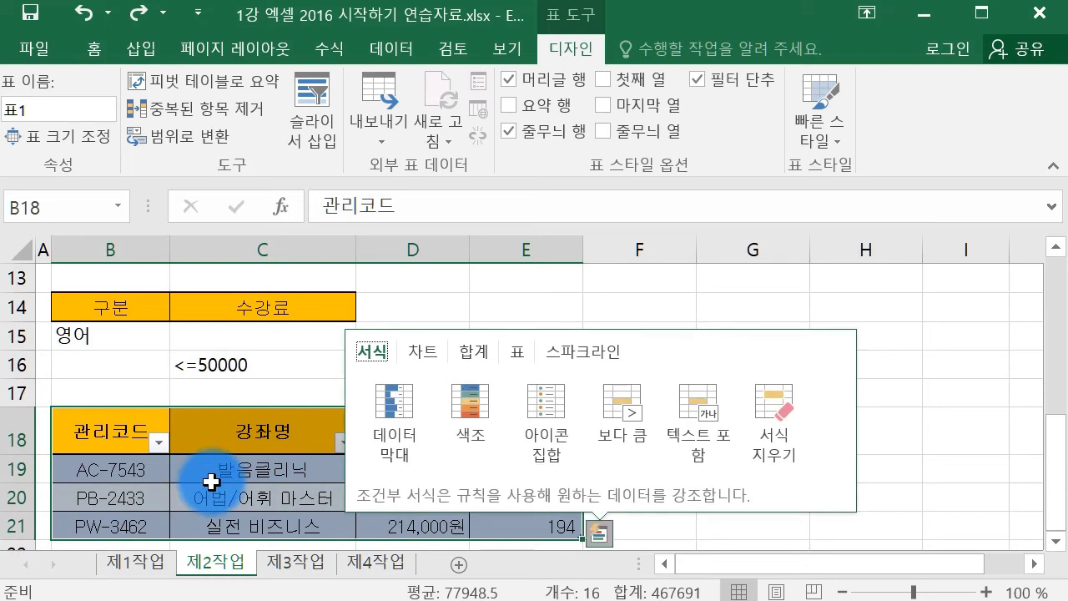
left_click(211, 481)
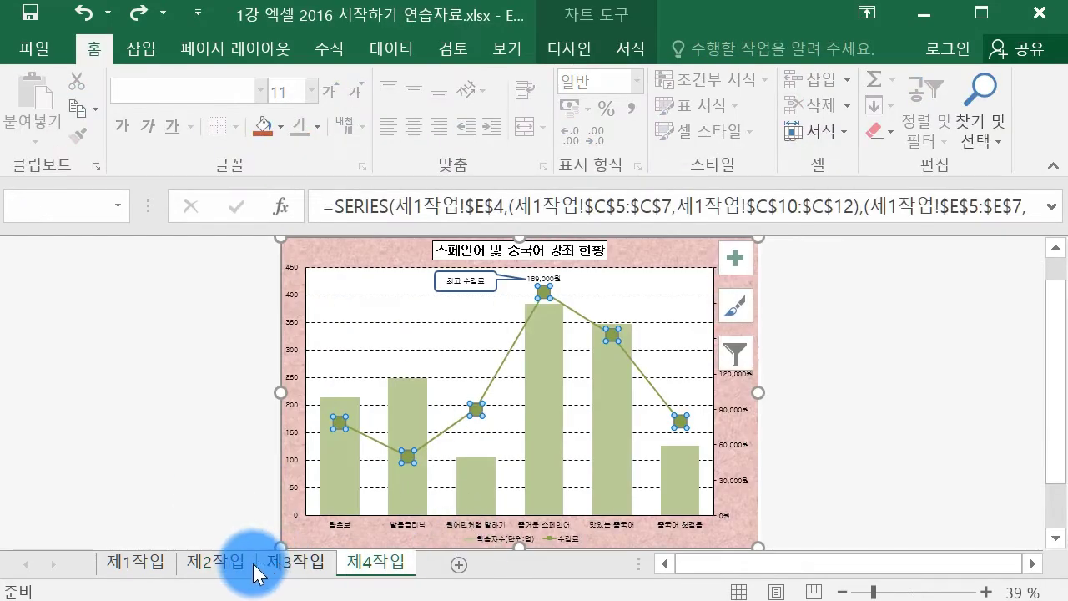
left_click(246, 566)
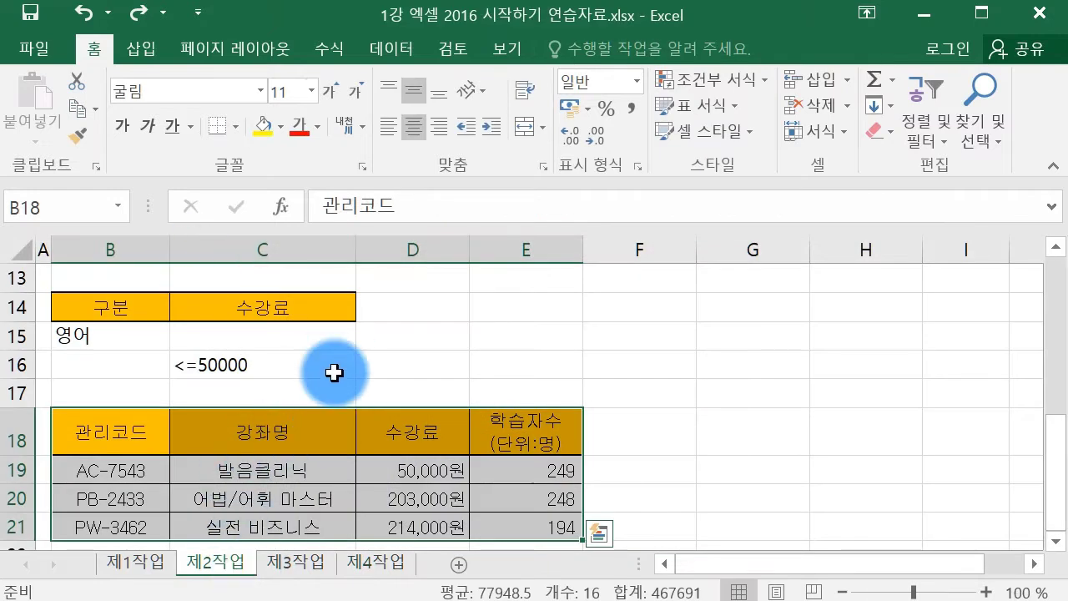
left_click(79, 12)
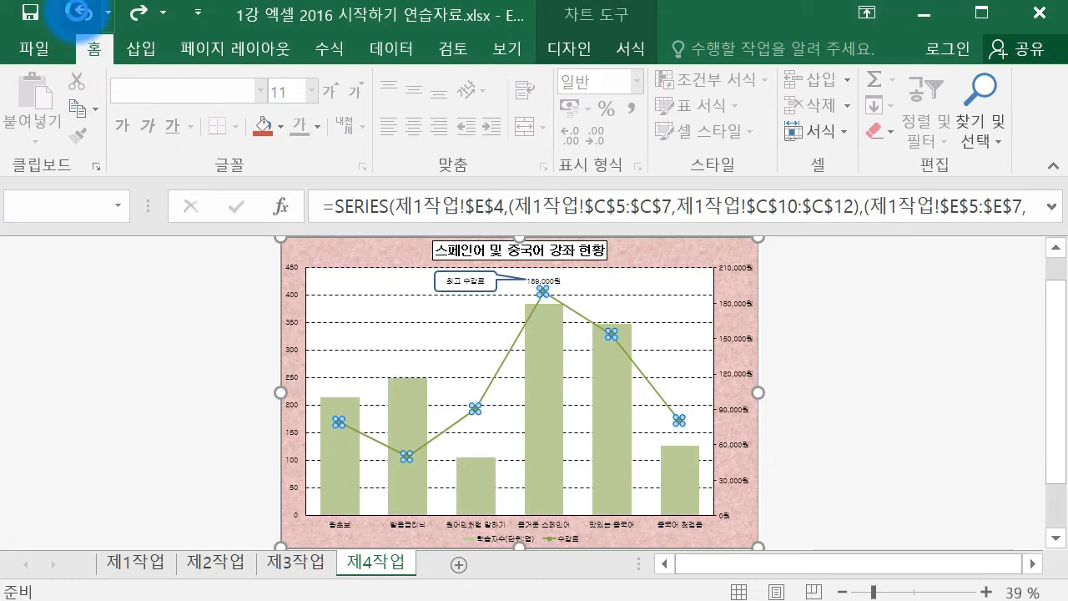
left_click(78, 13)
left_click(79, 14)
left_click(78, 13)
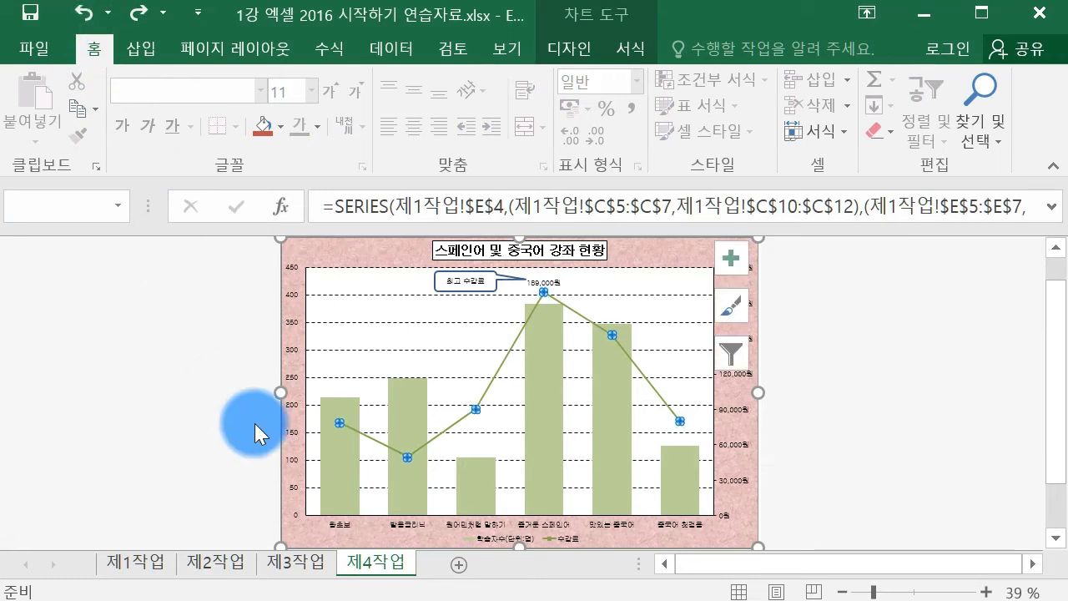
left_click(215, 563)
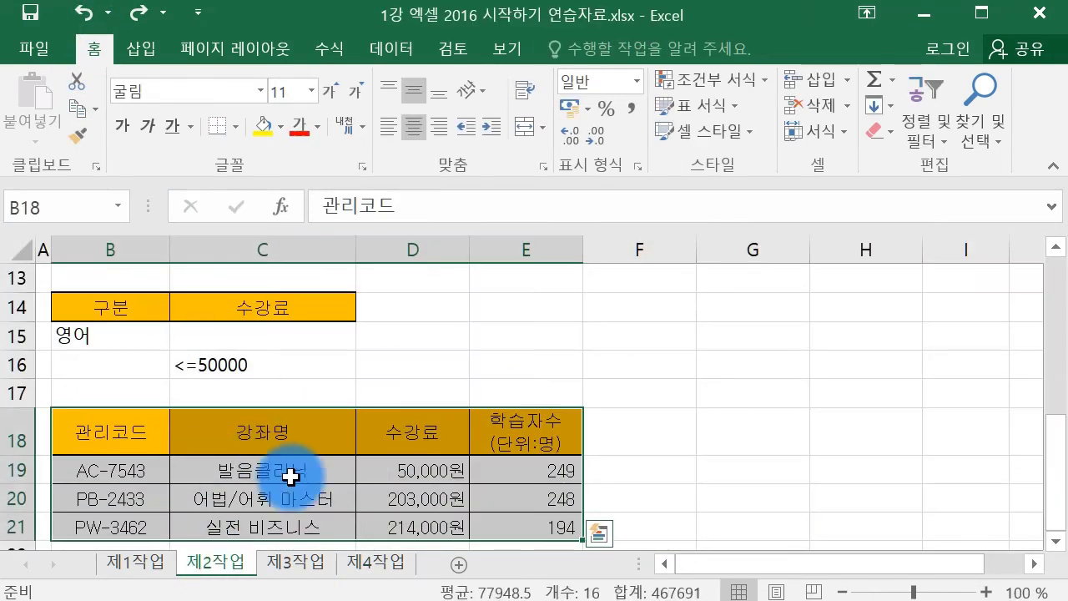
scroll(464, 470, "up", 2)
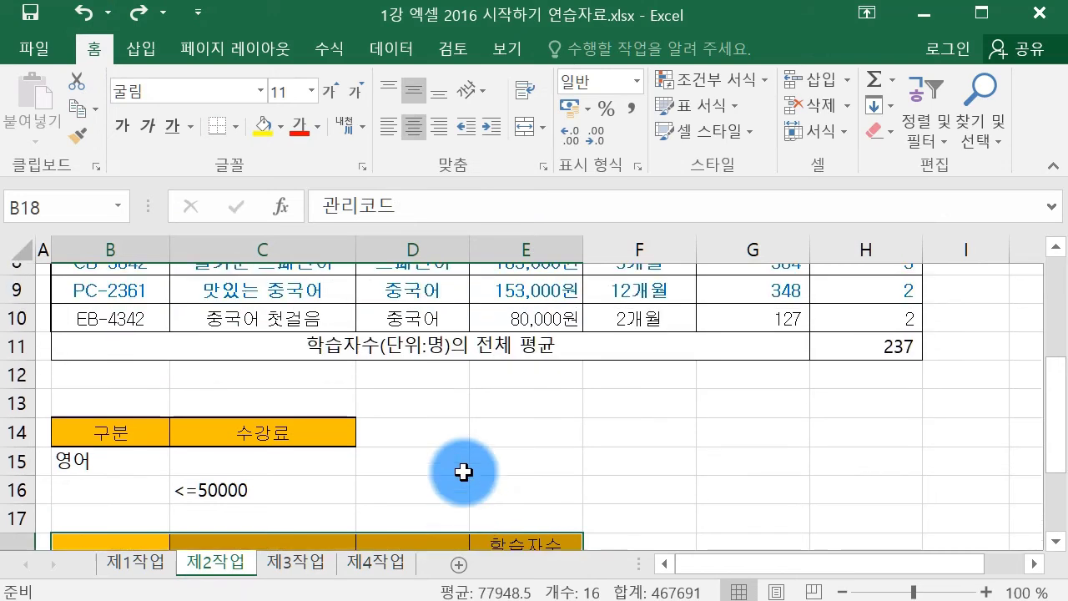
scroll(455, 455, "up", 2)
- Review advanced filter ranges B2:H10, B14:C16 and B18:E18 with copy-to-location, then cancel
left_click(410, 431)
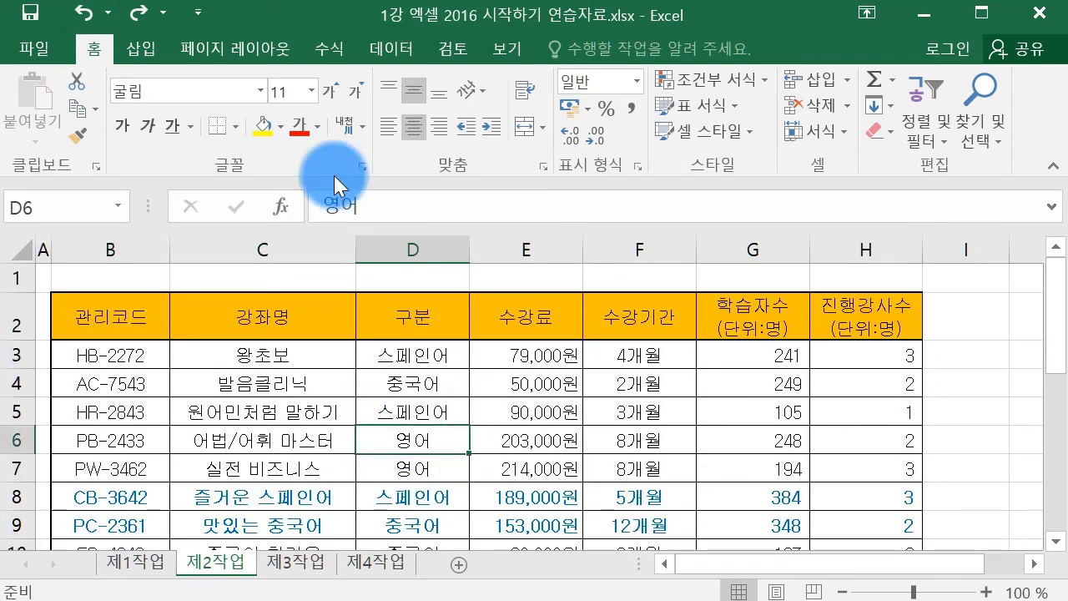
left_click(385, 48)
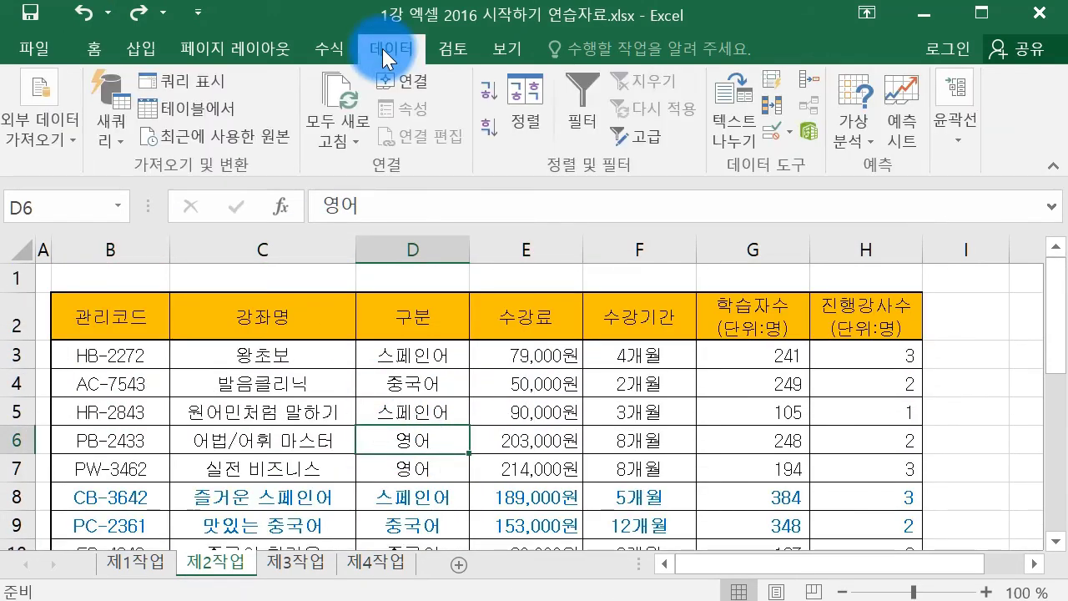
left_click(633, 137)
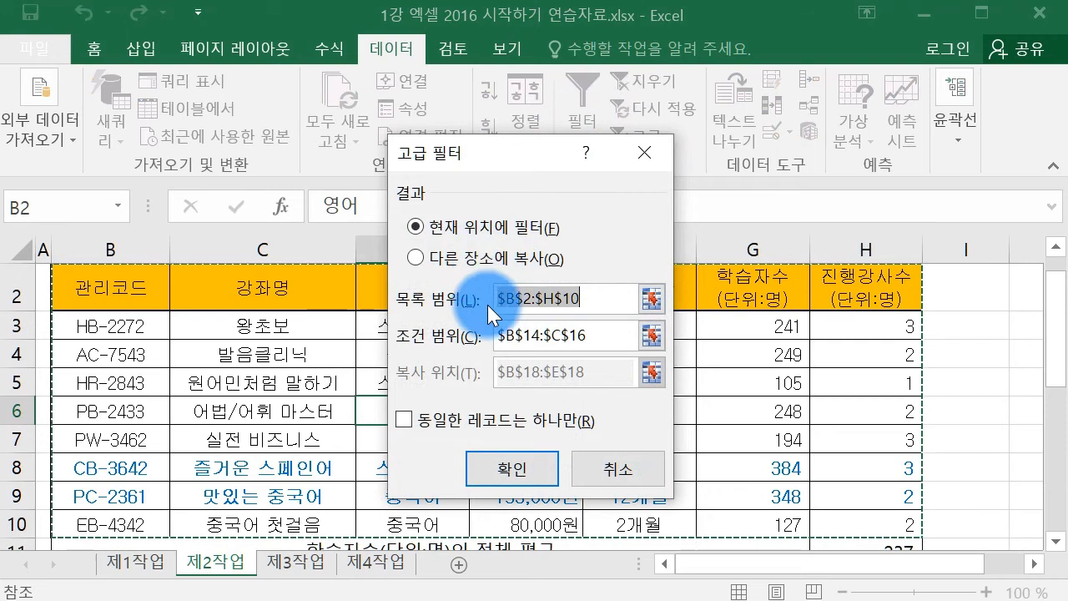
left_click(463, 264)
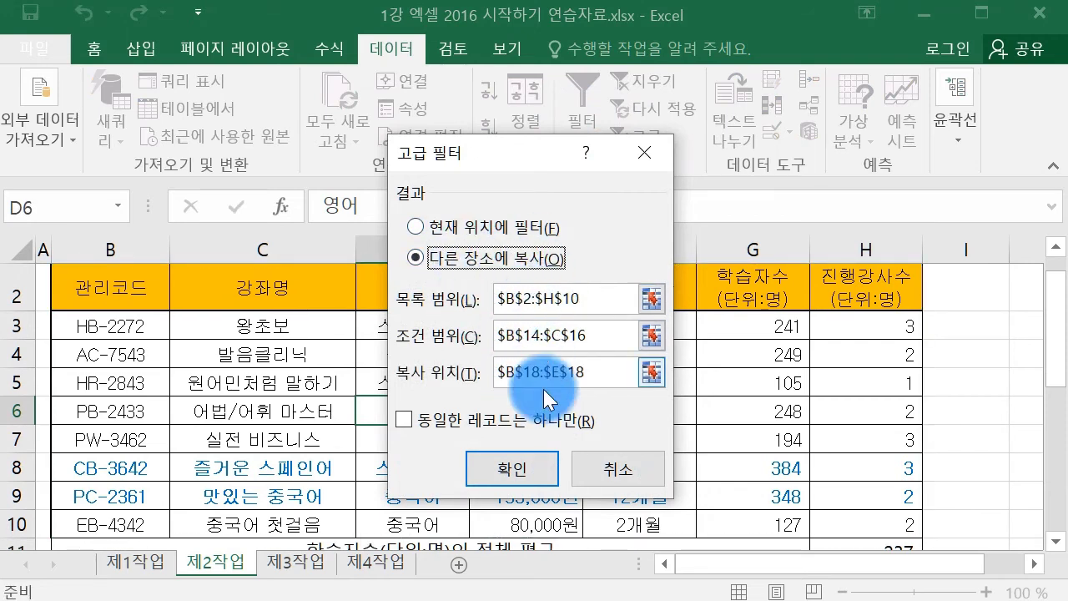
left_click(617, 469)
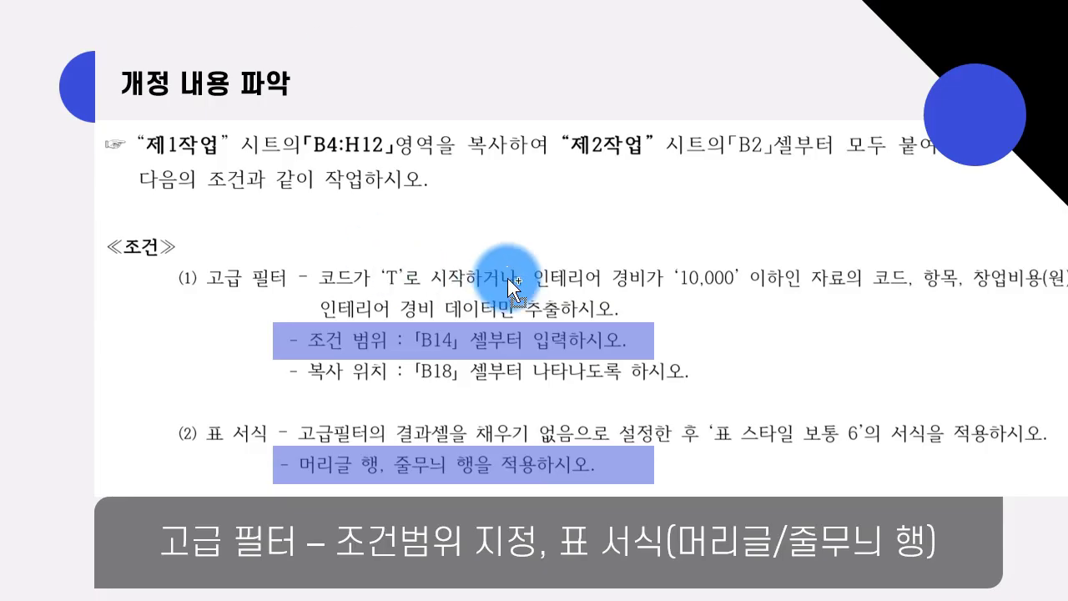
- Ink the criteria range, copy location and code/10,000 conditions, erase them, and advance the slide
left_click_drag(301, 355, 402, 359)
left_click_drag(294, 397, 399, 399)
mouse_move(760, 315)
left_mouse_down()
mouse_move(501, 321)
mouse_move(715, 245)
mouse_move(693, 360)
left_mouse_up()
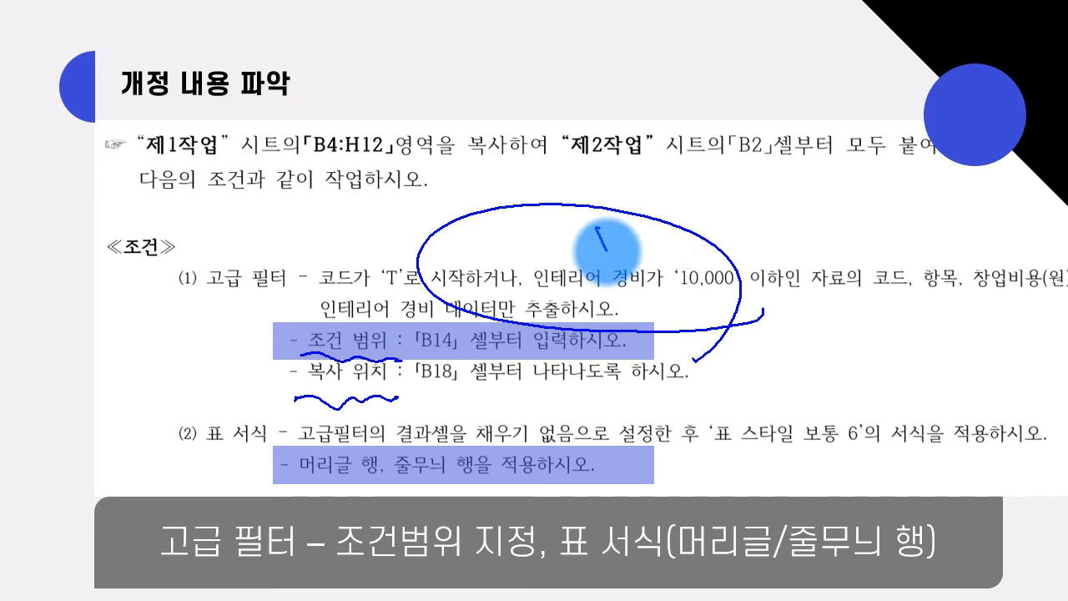
left_click_drag(606, 249, 645, 222)
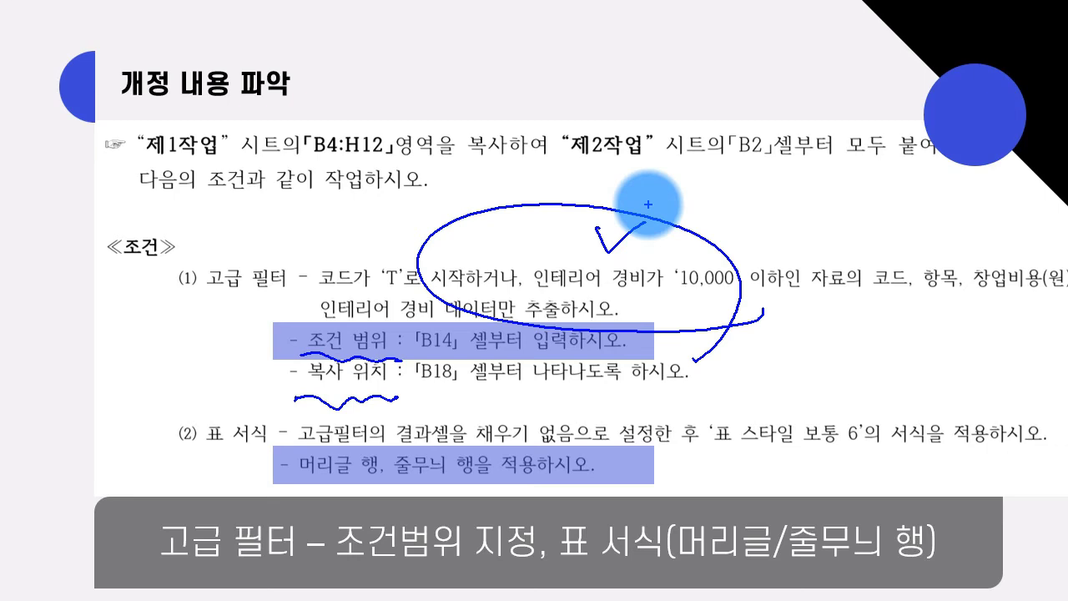
key("e")
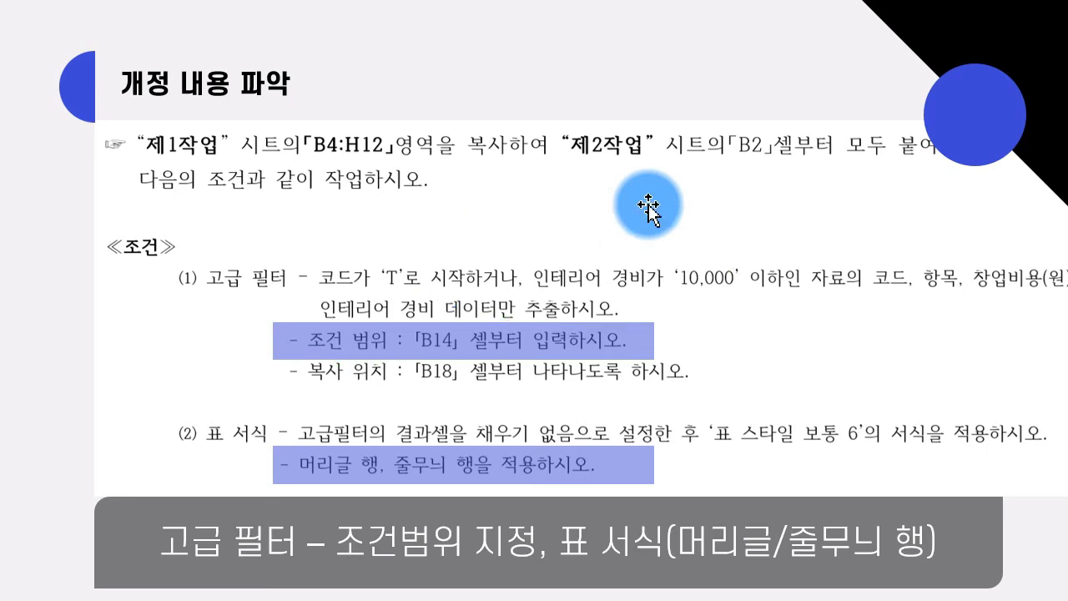
key("Right")
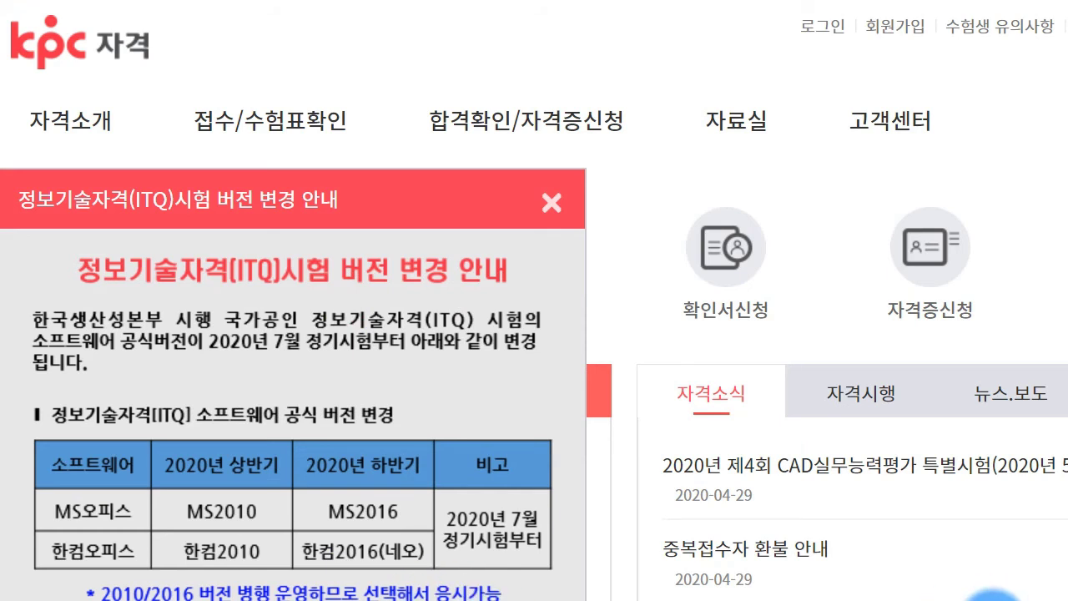
- Close the ITQ version-change notice and mark 자료실 and 기출/샘플문제 in ink
left_click(628, 140)
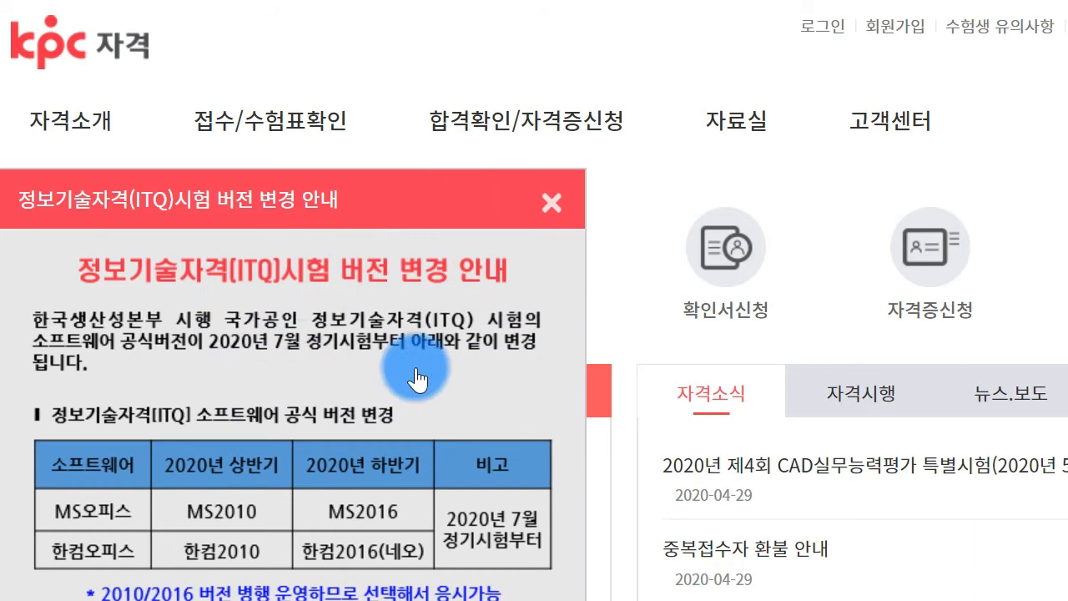
left_click(550, 203)
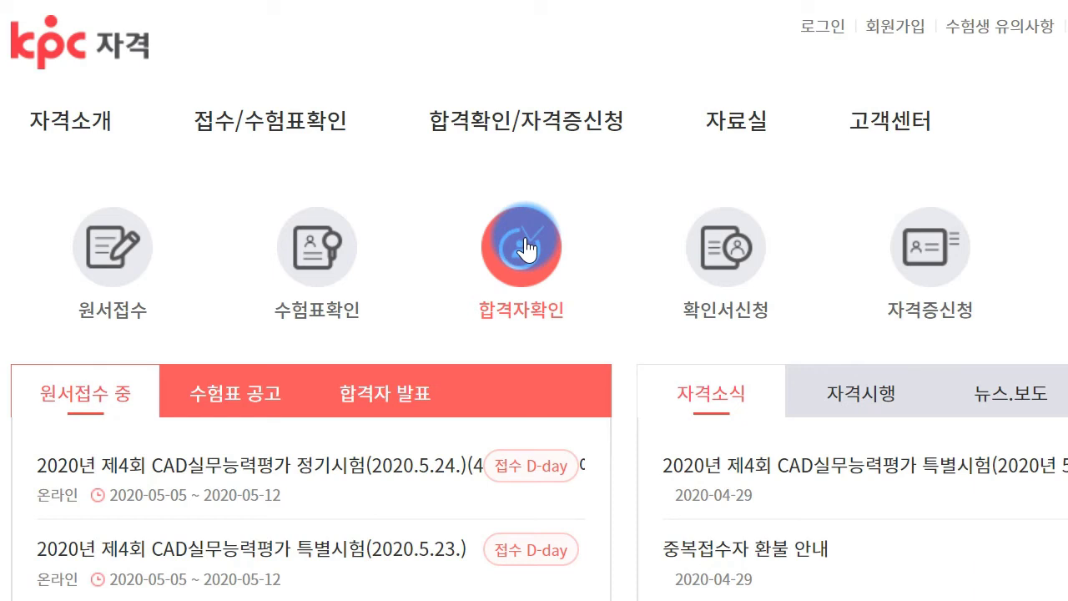
mouse_move(749, 143)
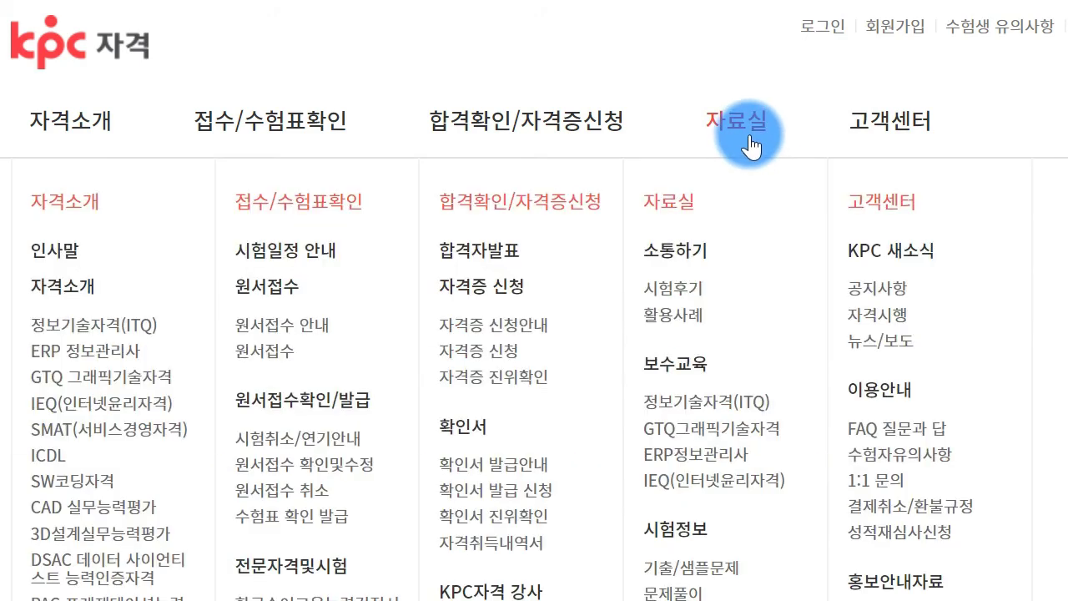
mouse_move(779, 148)
left_mouse_down()
mouse_move(758, 75)
mouse_move(766, 167)
left_mouse_up()
left_click_drag(751, 554, 786, 548)
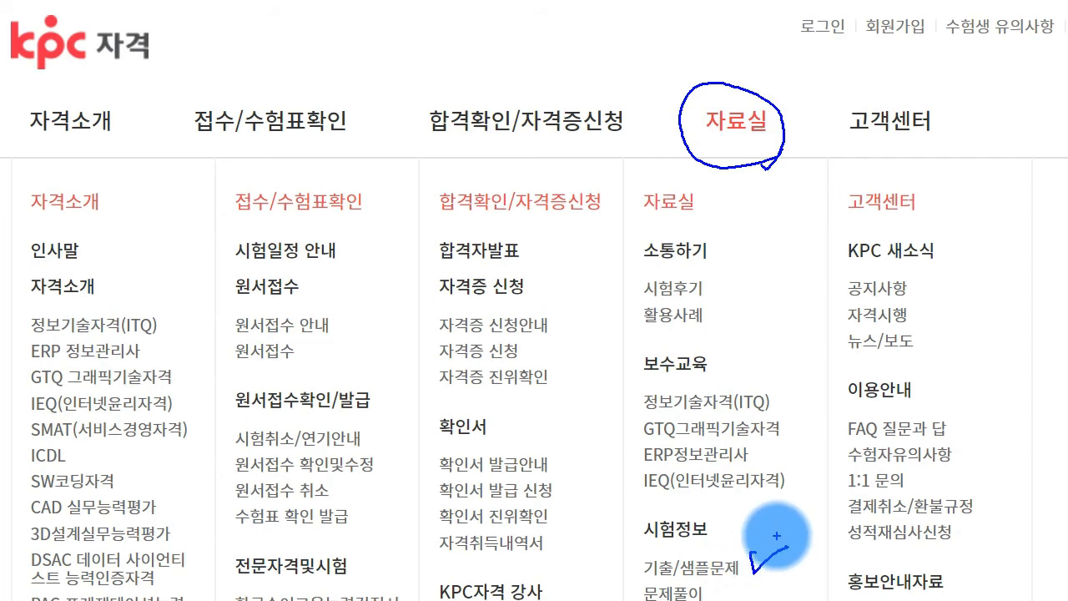
key("Escape")
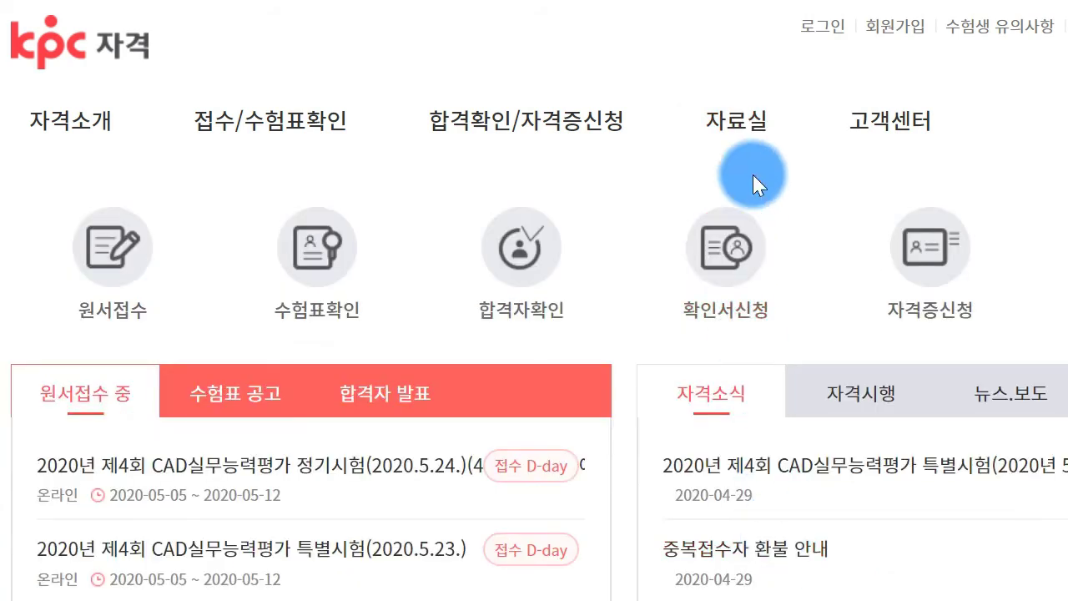
- Go to the 기출/샘플문제 page under 자료실 on the KPC 자격 site
mouse_move(744, 119)
scroll(692, 574, "down", 10)
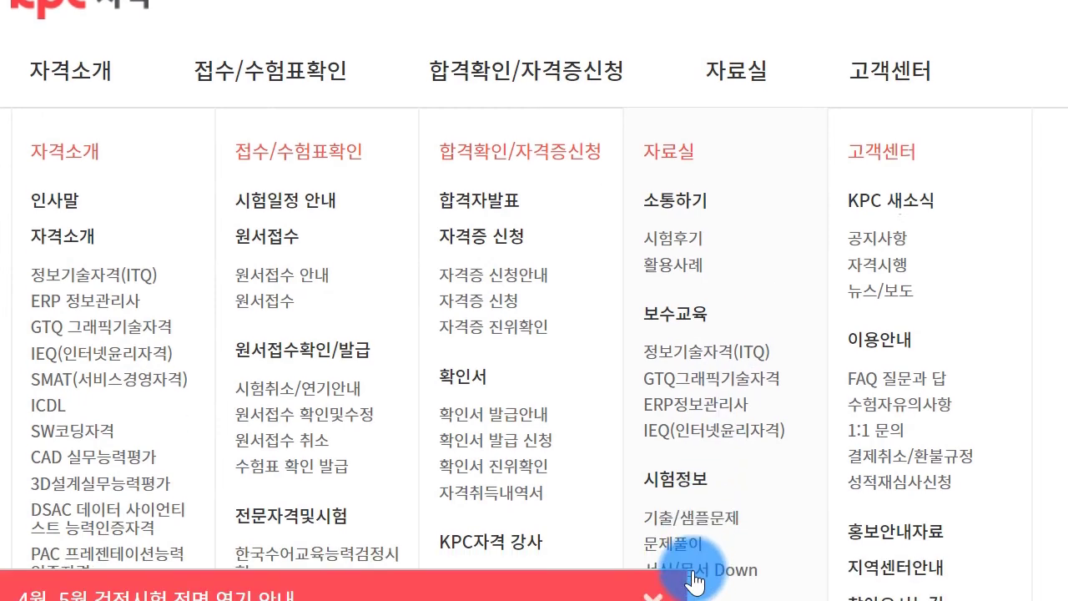
scroll(690, 354, "up", 10)
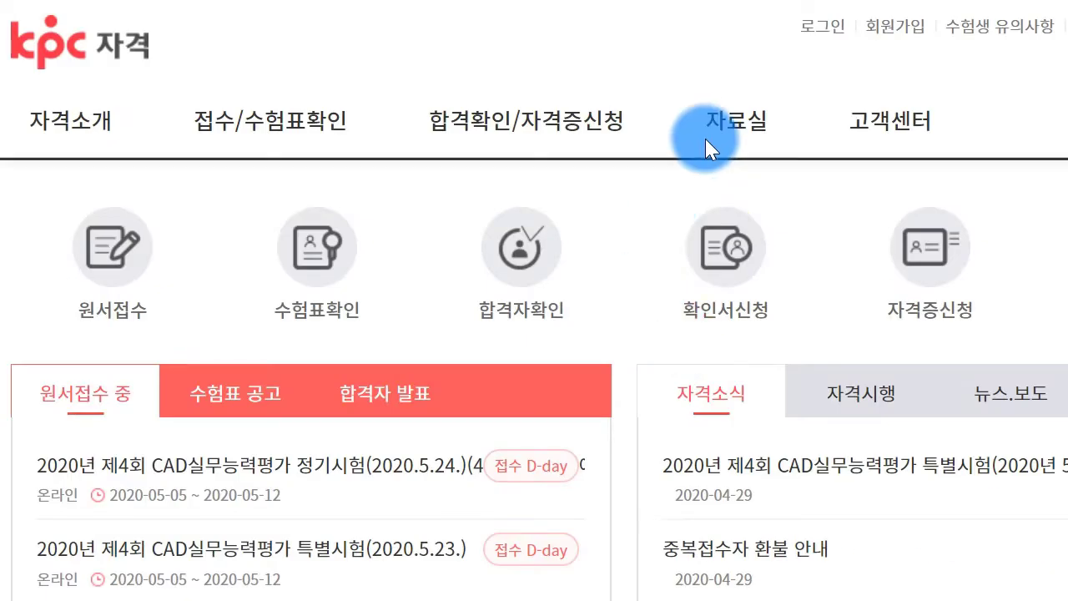
mouse_move(706, 138)
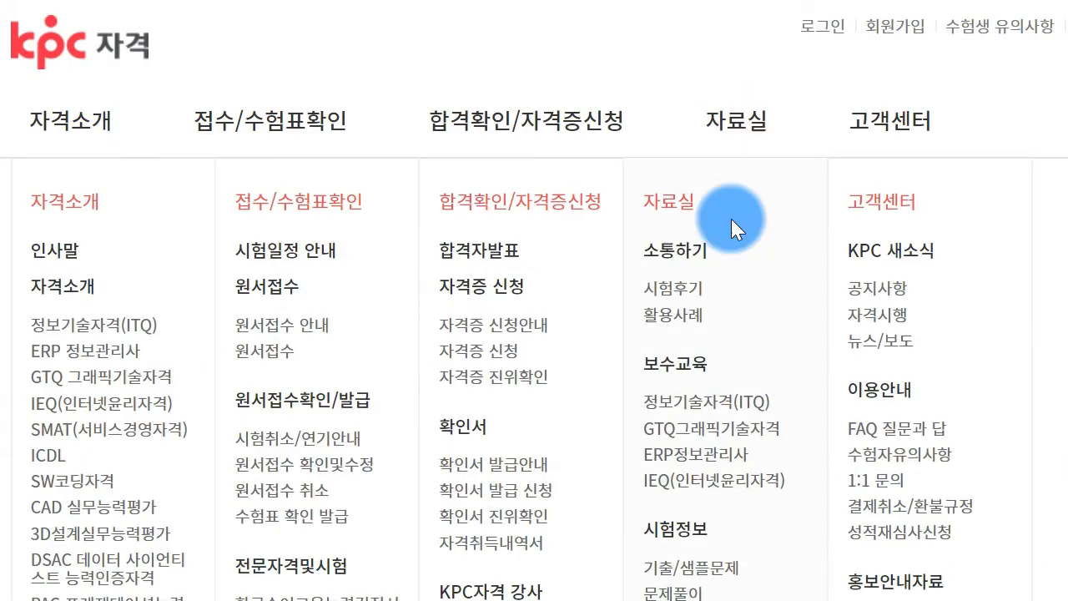
left_click(707, 574)
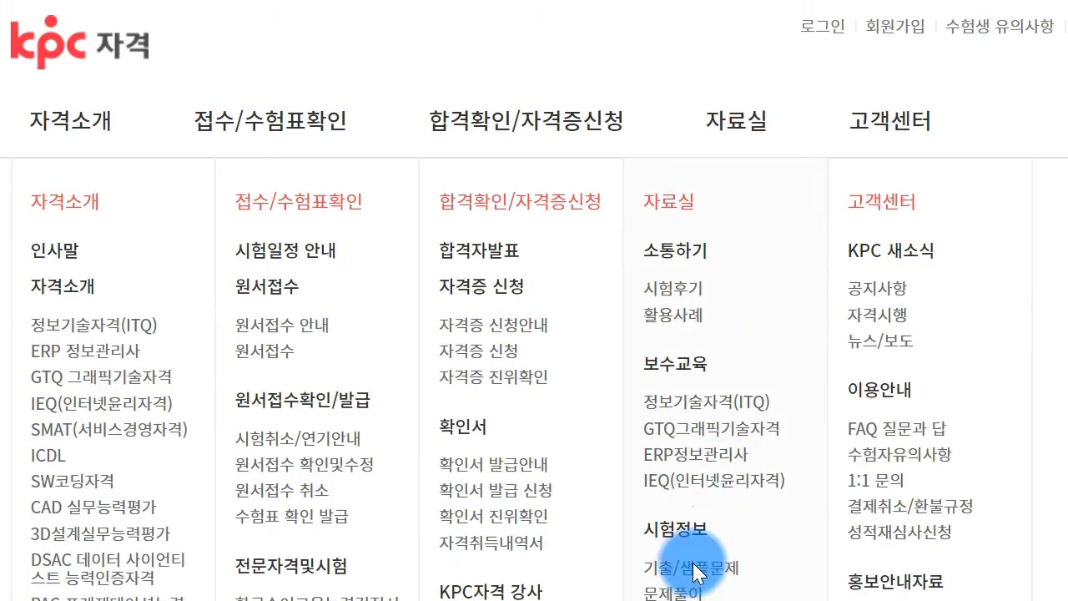
left_click(695, 571)
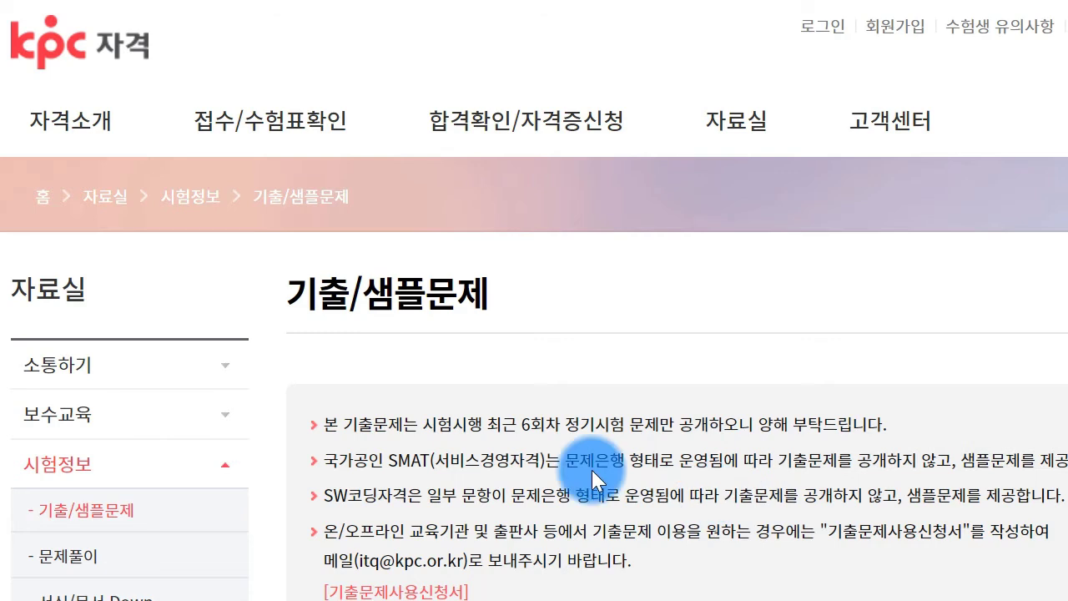
- Filter the exam posts to 정보기술자격(ITQ) with 제목 as the search condition
scroll(529, 448, "down", 3)
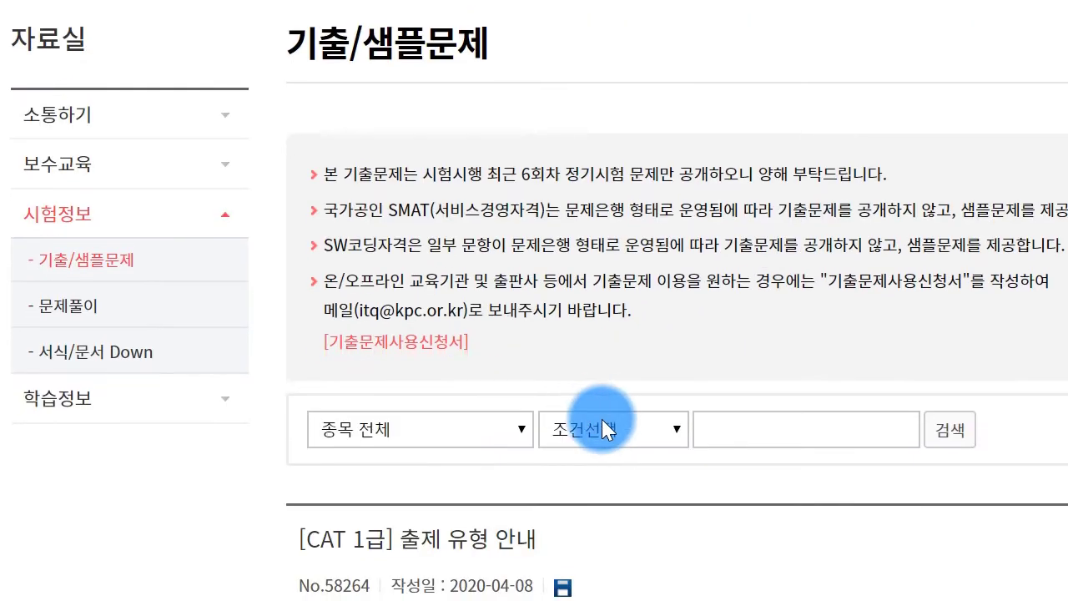
mouse_move(564, 197)
left_mouse_down()
mouse_move(537, 136)
mouse_move(560, 188)
left_mouse_up()
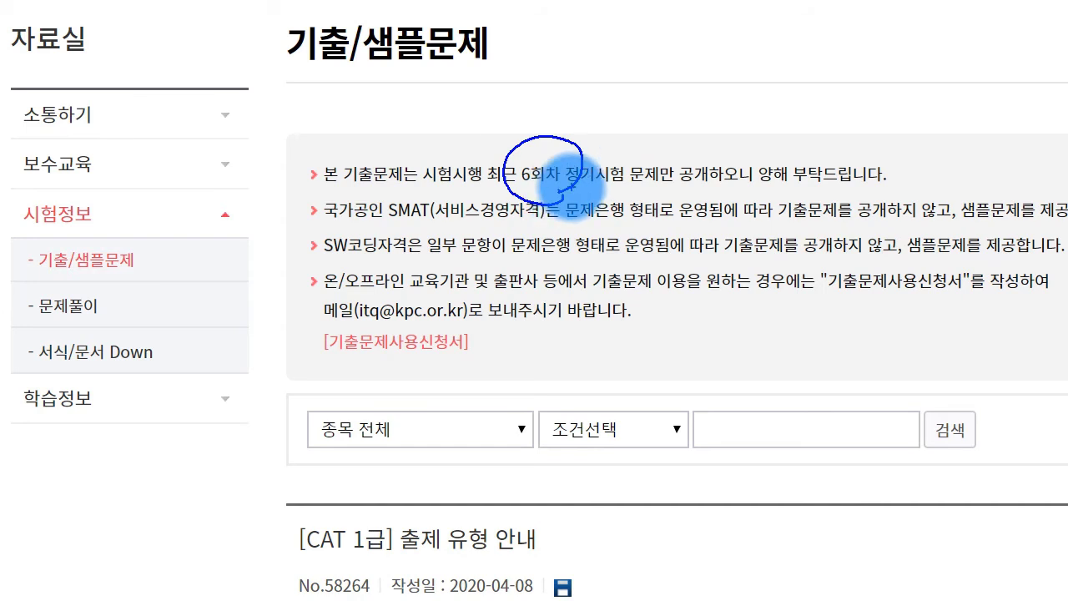
left_click(474, 430)
left_click(421, 119)
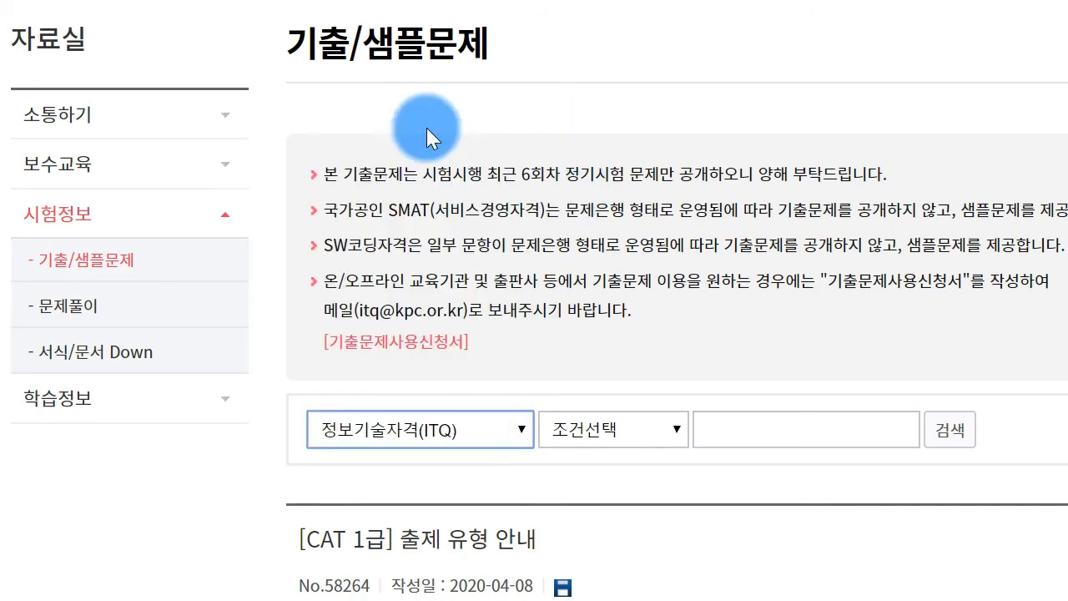
left_click(598, 430)
left_click(601, 475)
- Search the ITQ post titles for '엑셀'
left_click(706, 431)
type("dl")
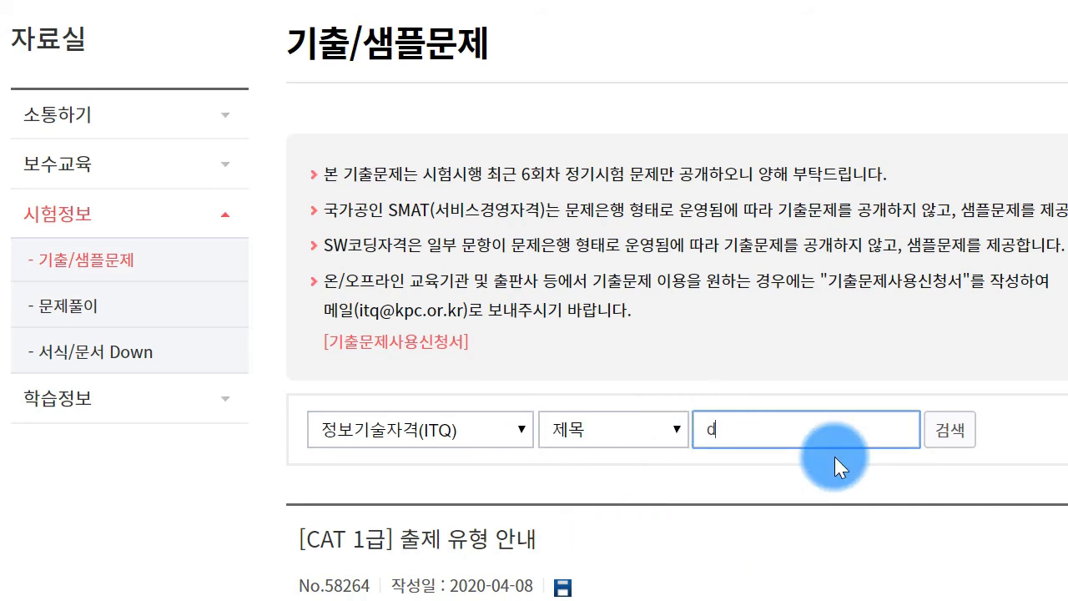
key("Hangul")
type("ㅇ")
key("BackSpace")
key("BackSpace")
key("BackSpace")
type("엑셀")
left_click(939, 432)
- Open the [2020102회차]엑셀 문제 및 답안 post and mark its 102_엑셀.zip attachment
scroll(620, 363, "down", 6)
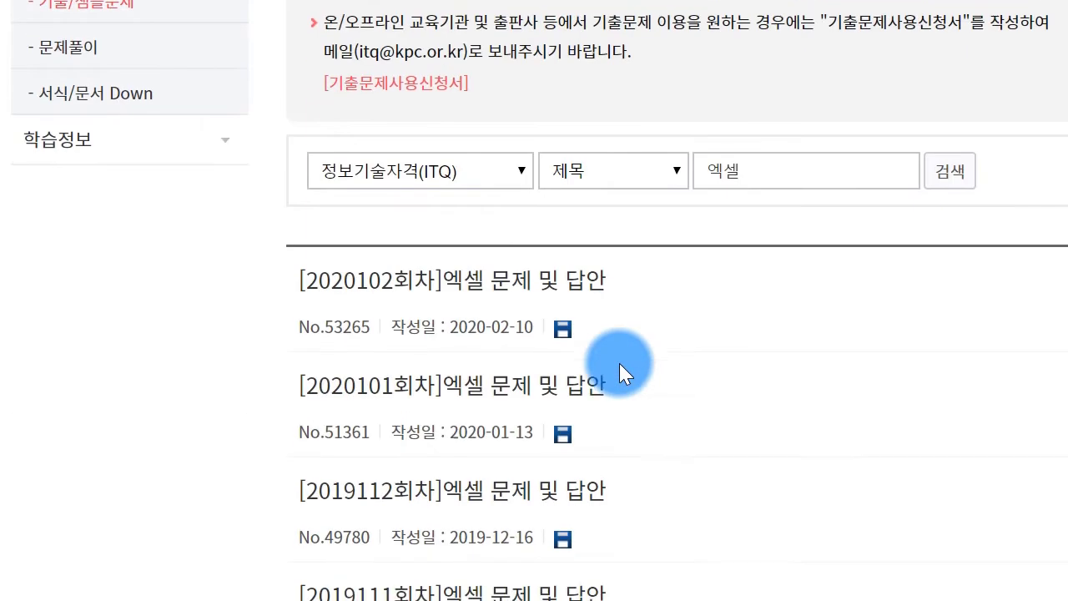
scroll(620, 358, "up", 1)
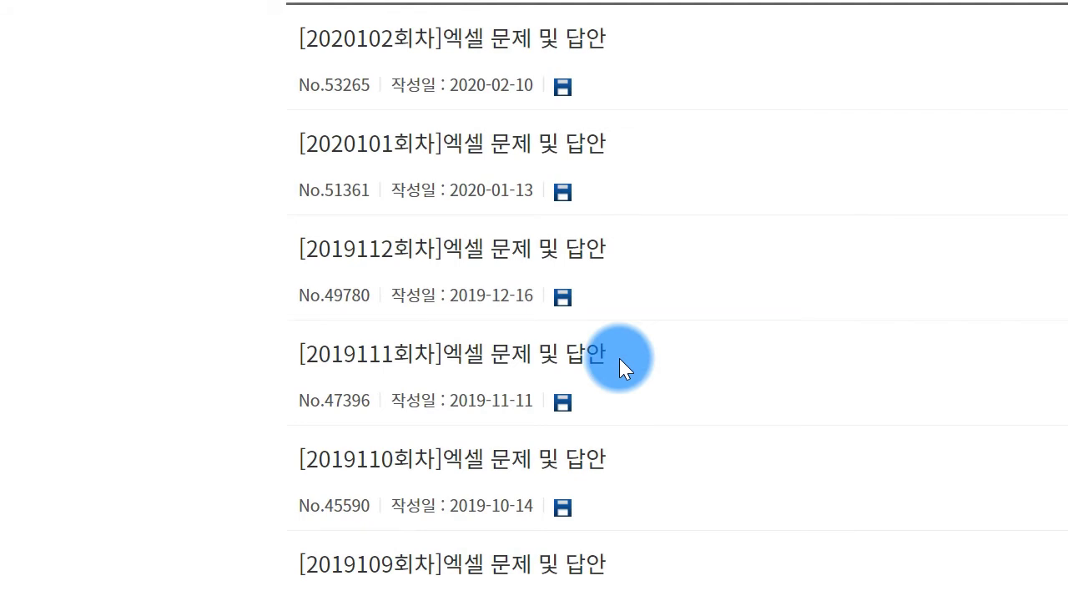
scroll(626, 368, "up", 2)
left_click(516, 177)
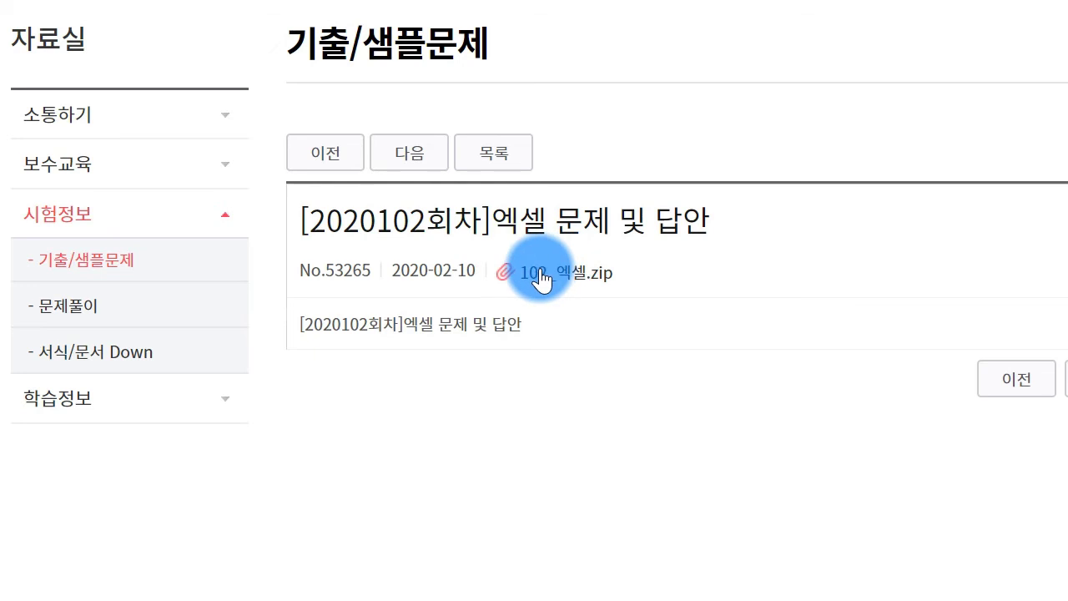
mouse_move(617, 288)
left_mouse_down()
mouse_move(562, 222)
mouse_move(614, 315)
left_mouse_up()
left_click_drag(655, 261, 689, 265)
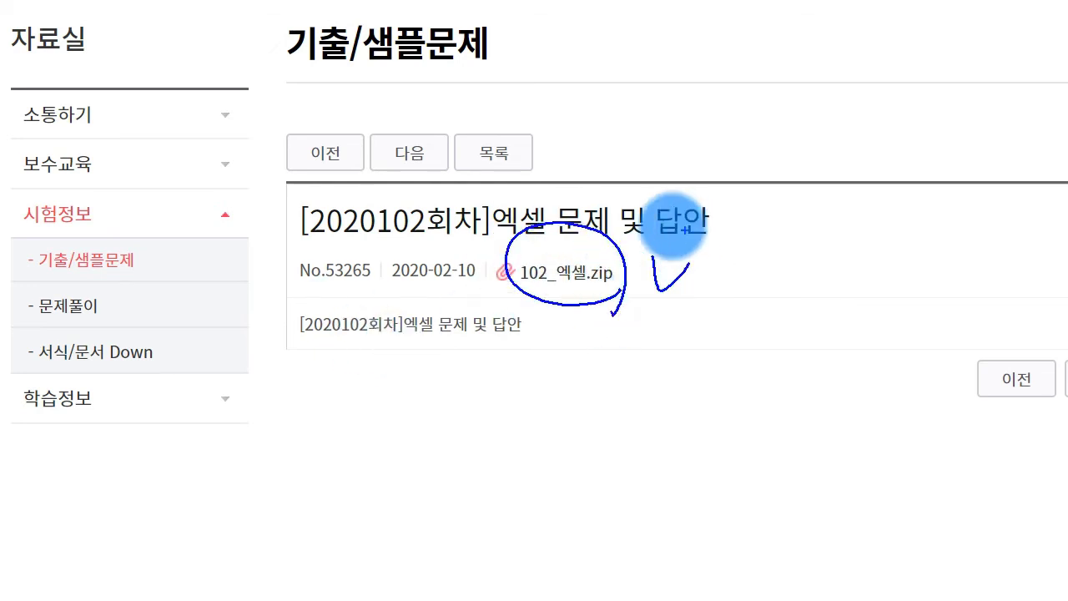
key("Escape")
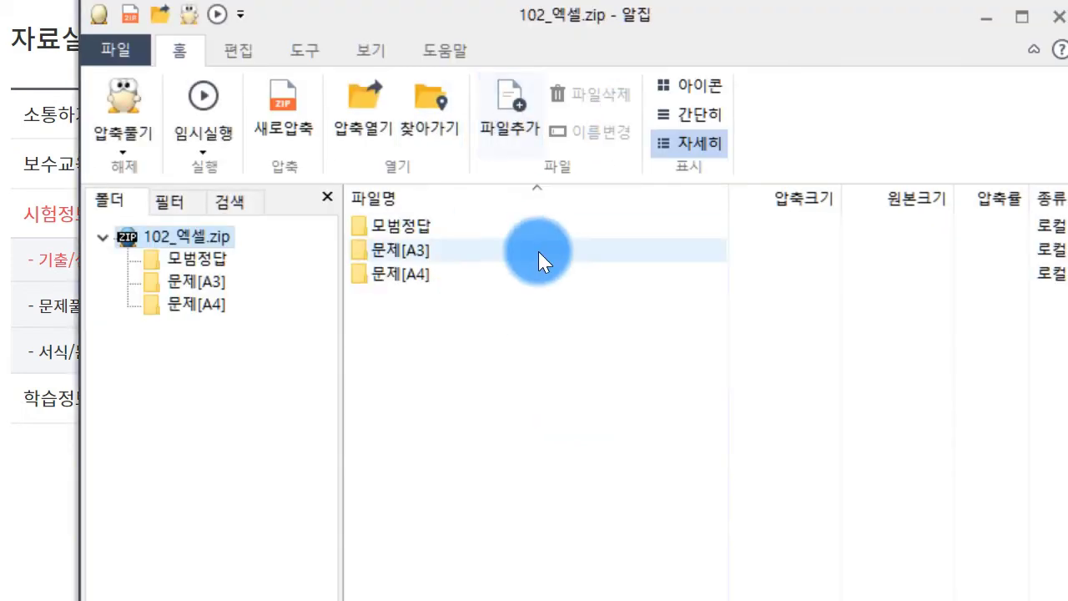
- Open the 모범정답 folder inside the 102_엑셀.zip archive
left_click(514, 228)
key("F2")
left_click(522, 236)
double_click(521, 236)
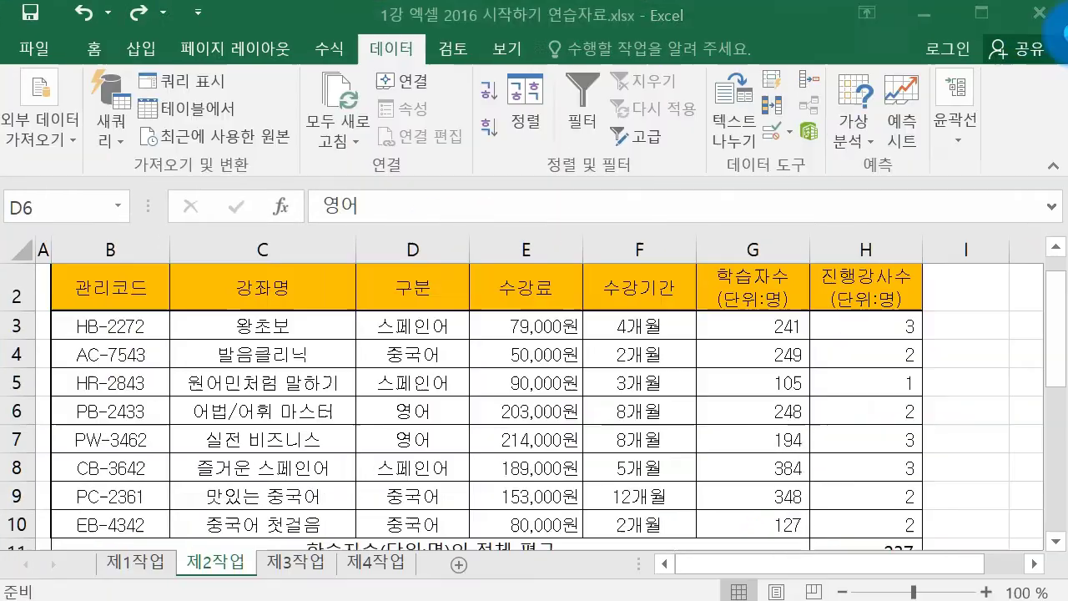
- Close the Excel practice workbook without saving and dismiss the archive warning
left_click(1031, 21)
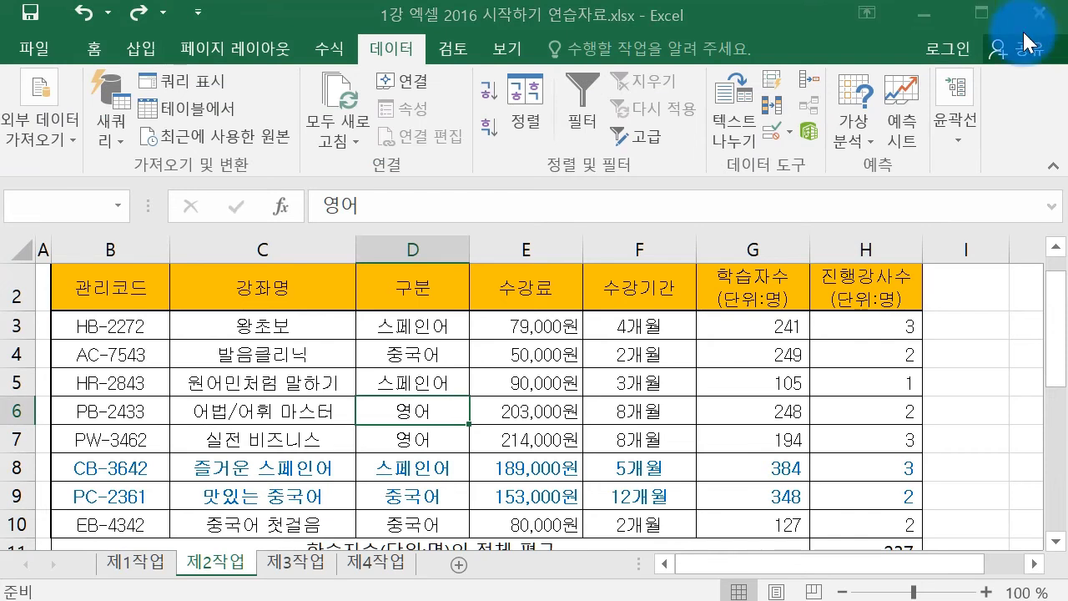
left_click(463, 340)
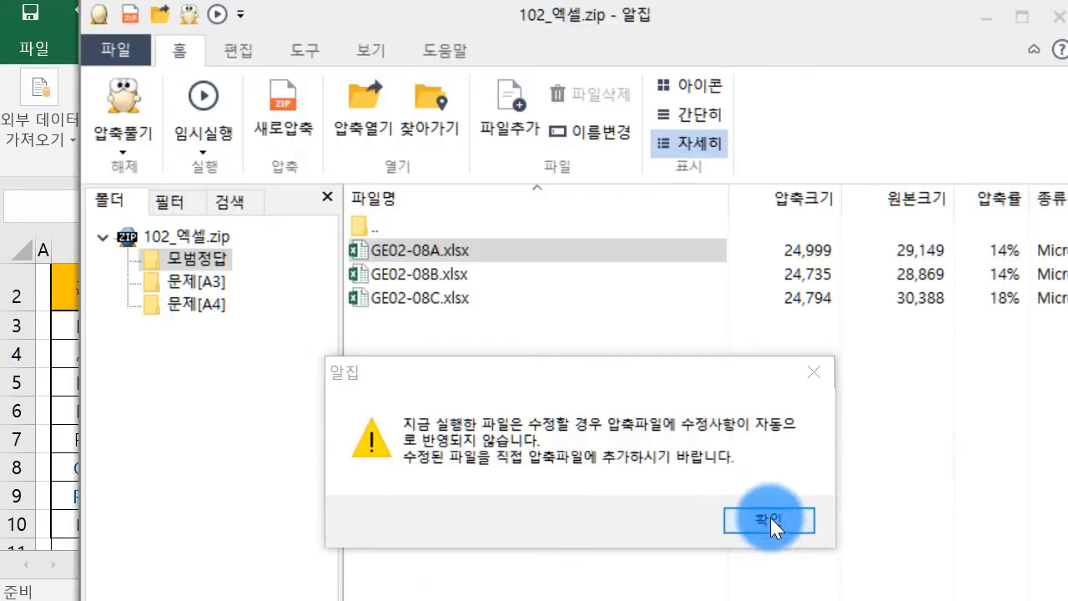
left_click(768, 516)
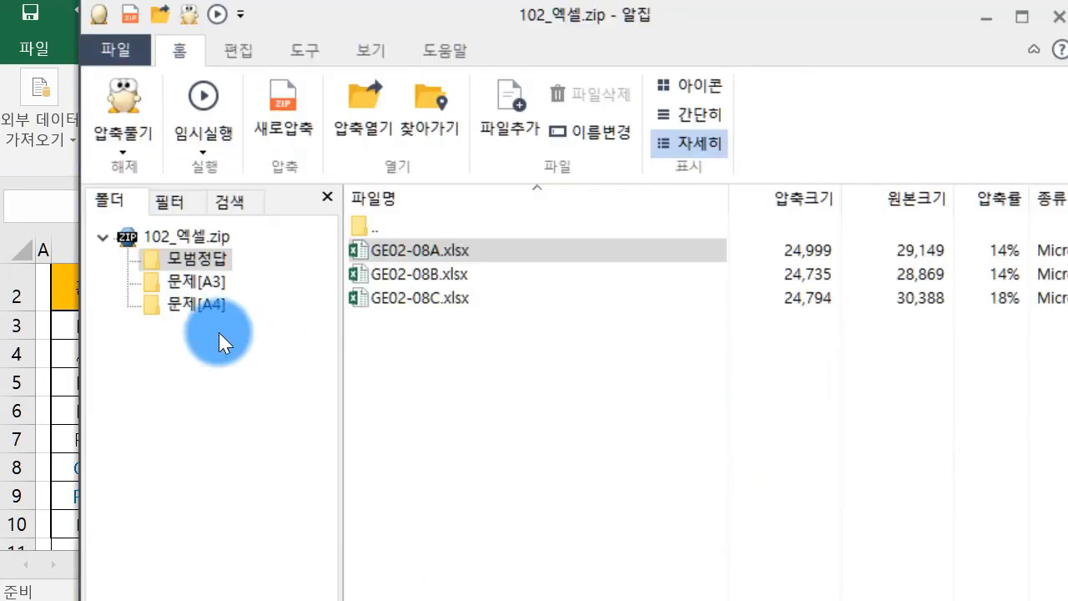
- Open GE02-08A.pdf from the archive's 문제[A4] folder
left_click(202, 315)
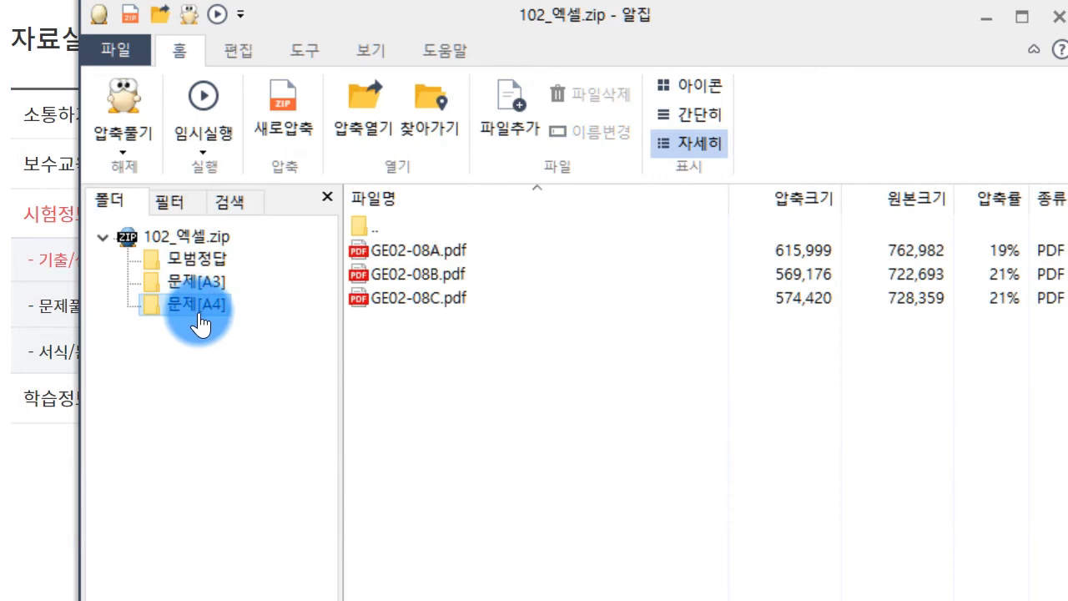
left_click(439, 294)
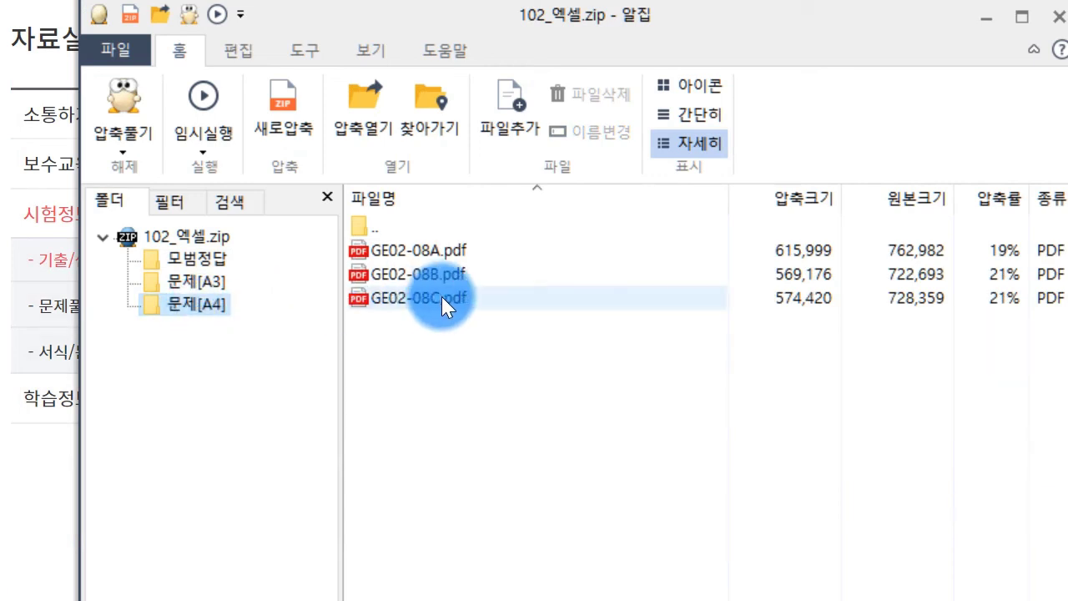
left_click(187, 237)
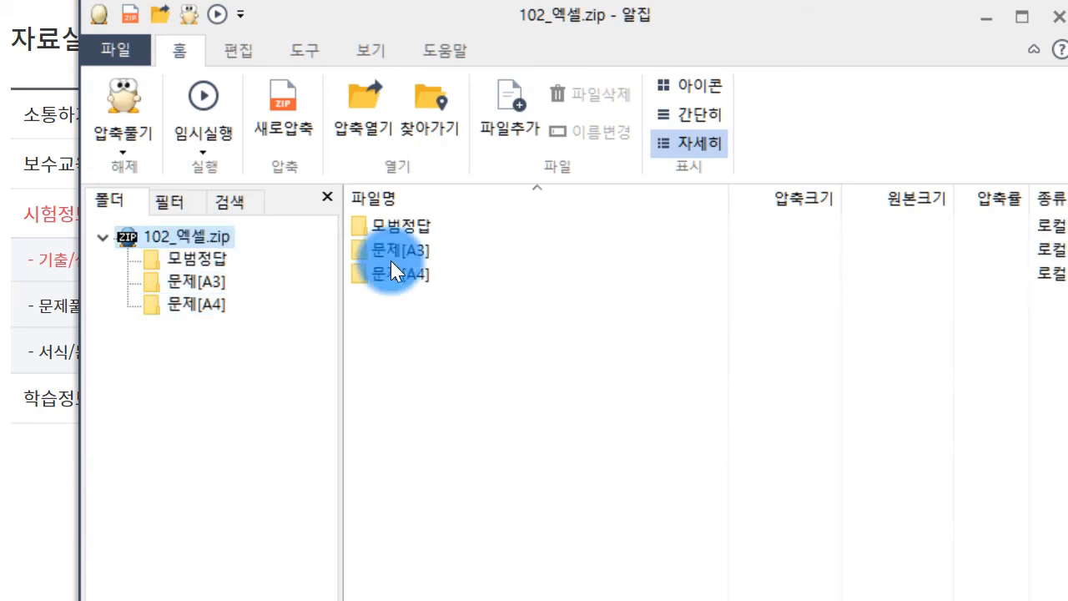
left_click(474, 247)
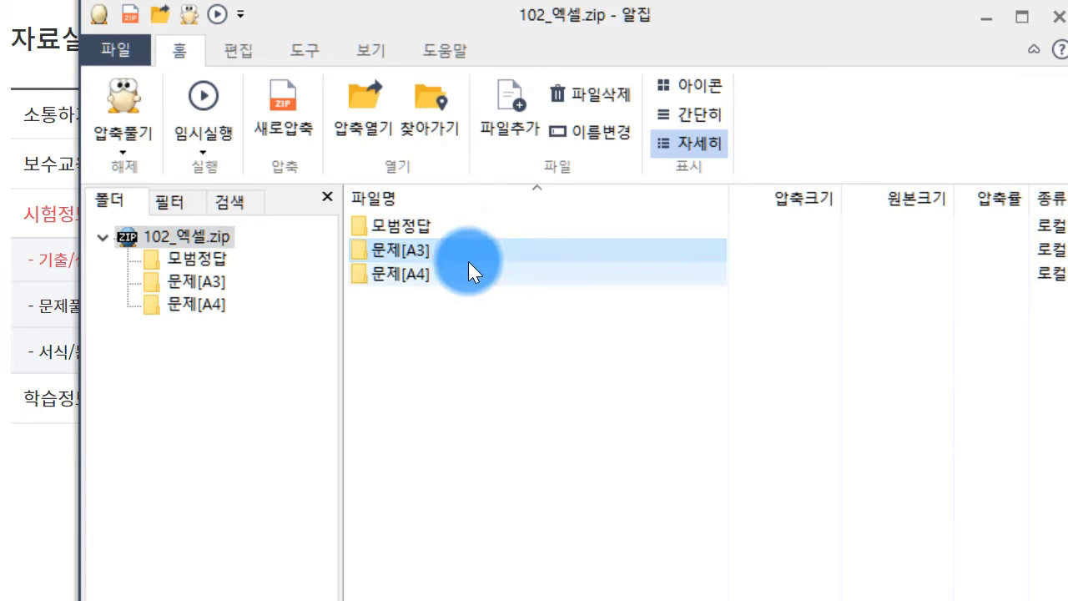
double_click(468, 265)
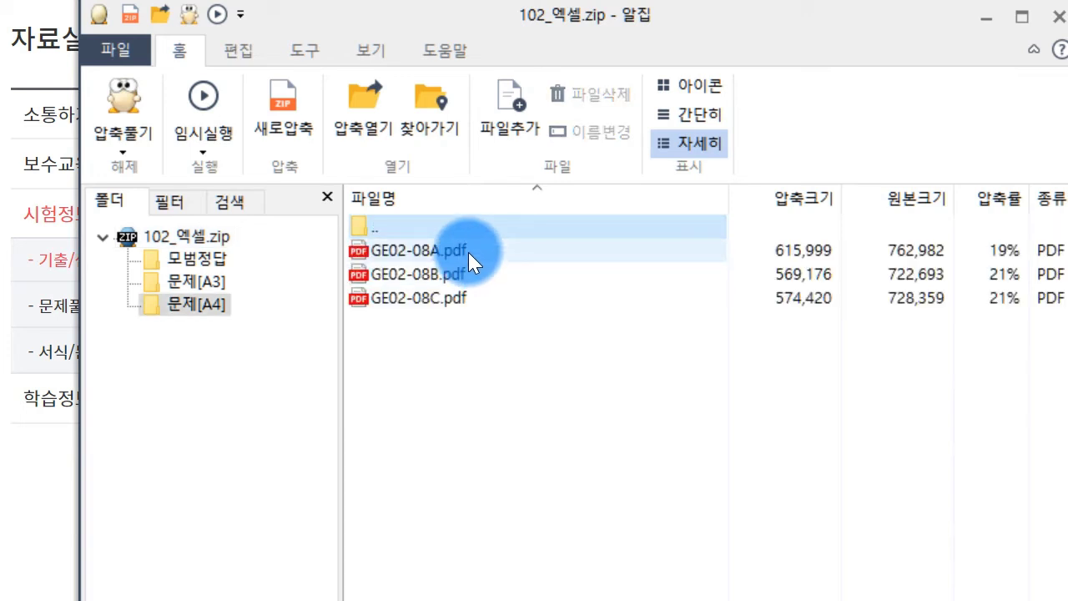
double_click(468, 252)
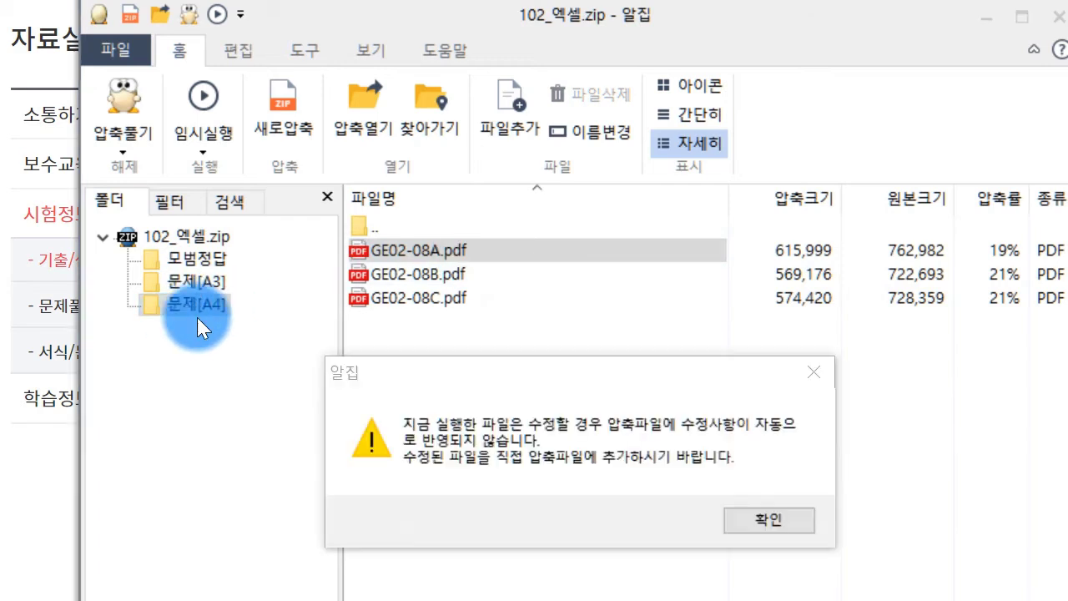
- Read through GE02-08A.pdf, circling the 제1작업 output table and its conditions list
left_click(762, 523)
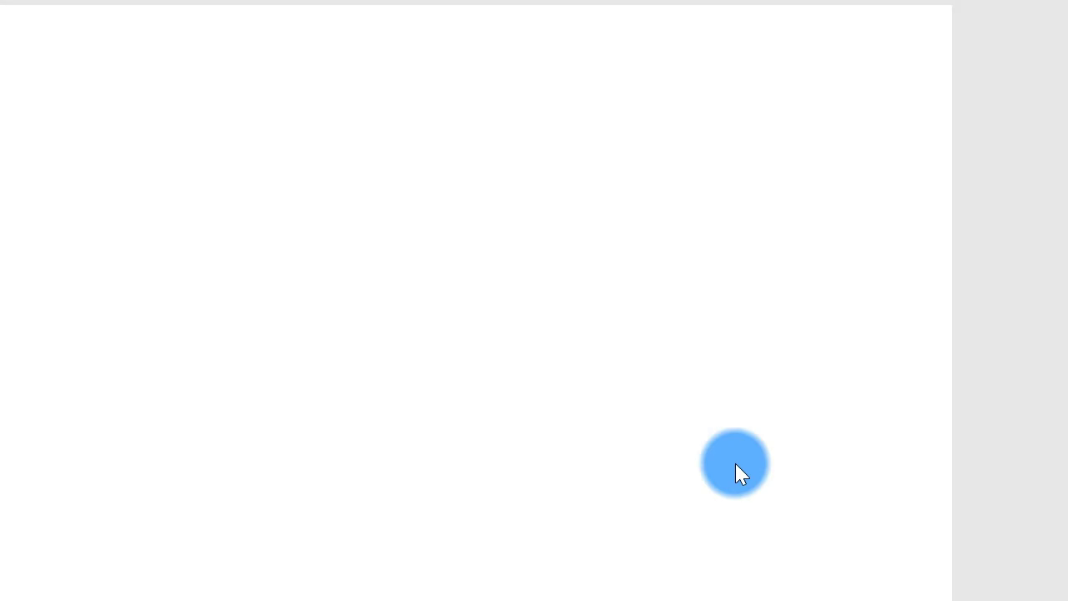
scroll(459, 315, "down", 20)
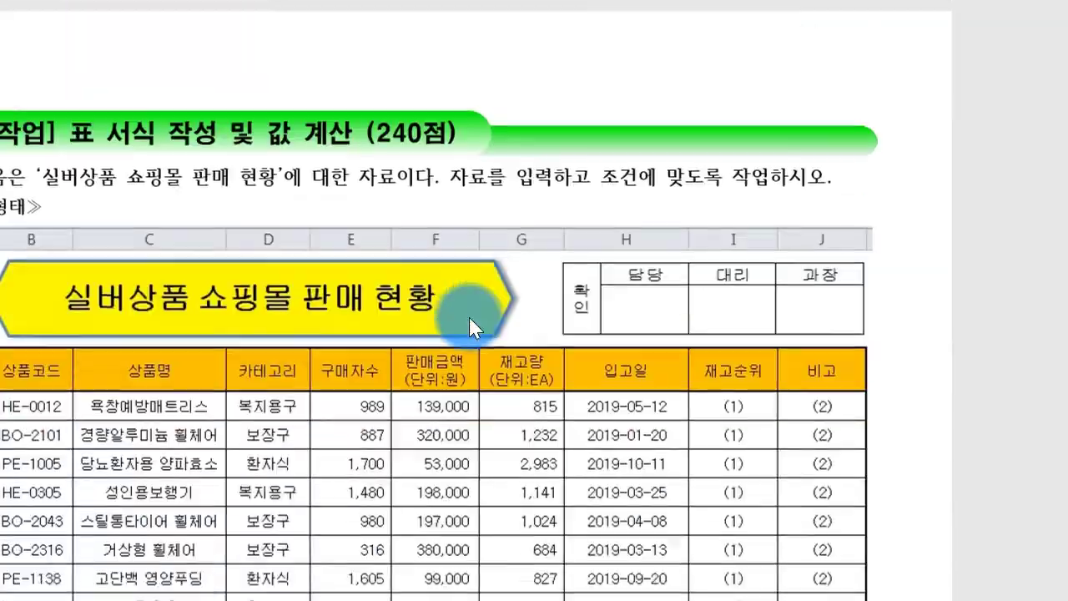
scroll(484, 309, "down", 15)
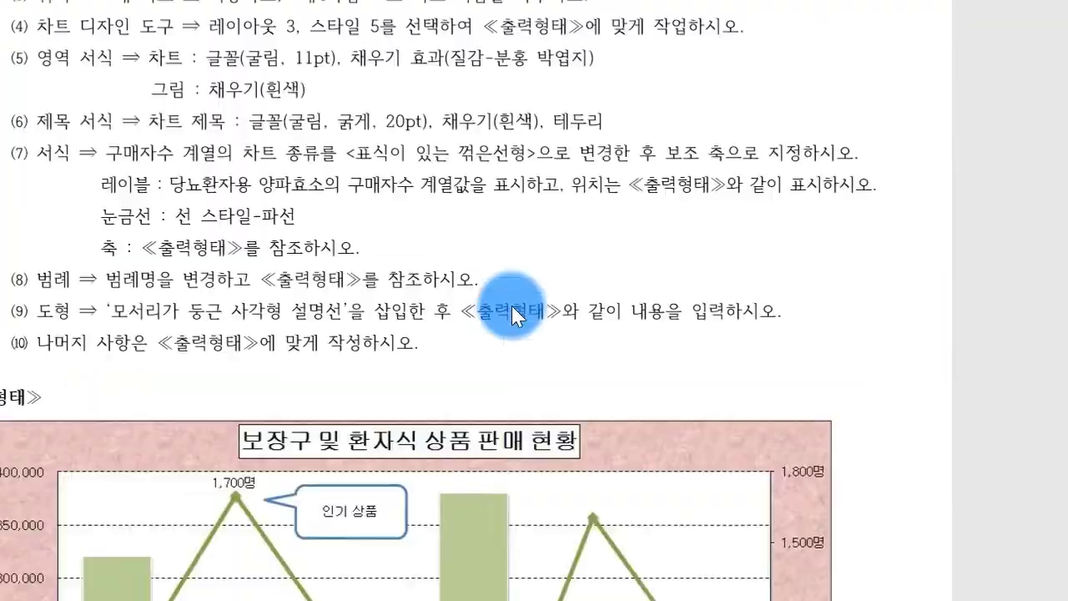
scroll(577, 304, "up", 20)
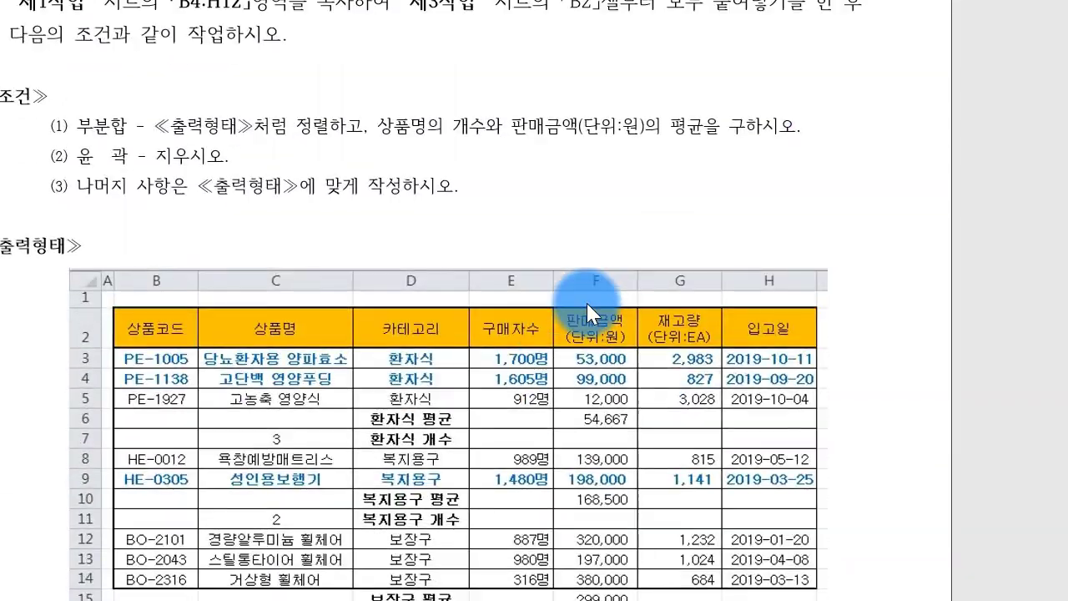
scroll(591, 290, "up", 6)
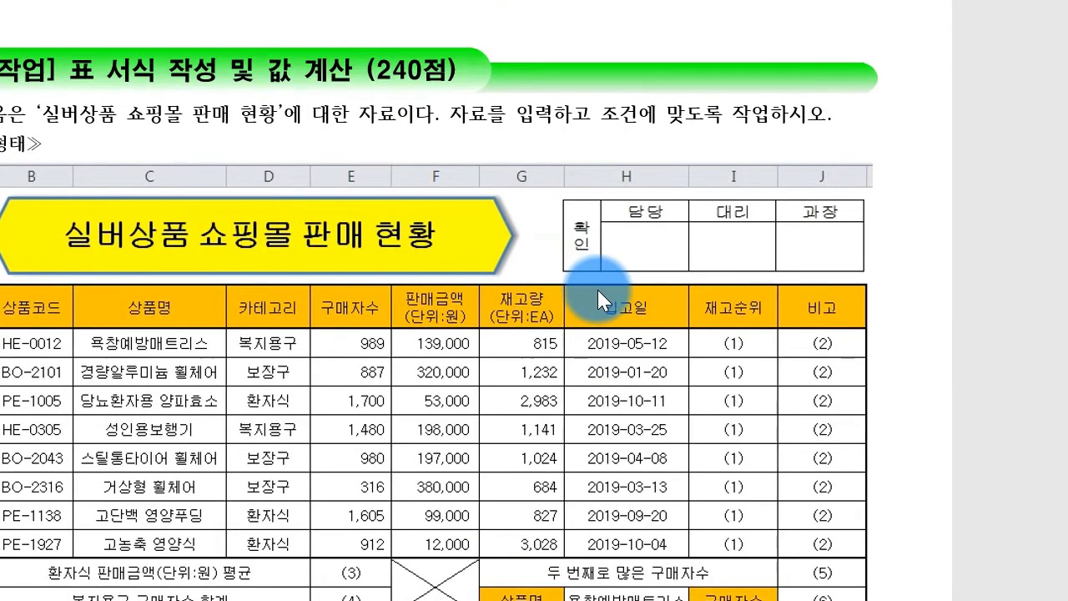
mouse_move(771, 388)
left_mouse_down()
mouse_move(353, 282)
mouse_move(621, 219)
left_mouse_up()
scroll(556, 458, "down", 5)
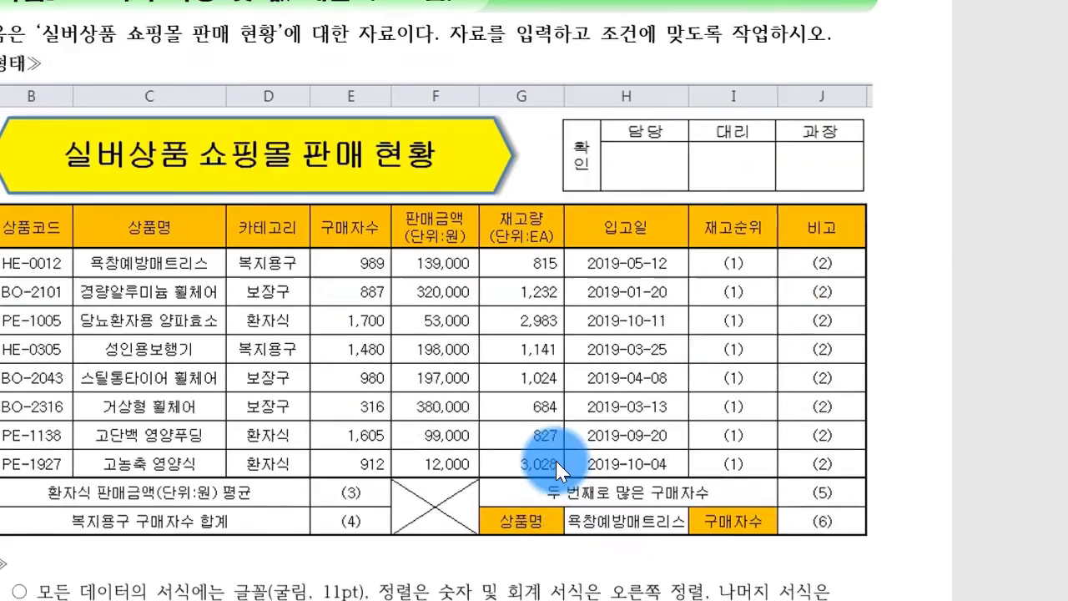
mouse_move(641, 438)
left_mouse_down()
mouse_move(518, 275)
mouse_move(668, 472)
left_mouse_up()
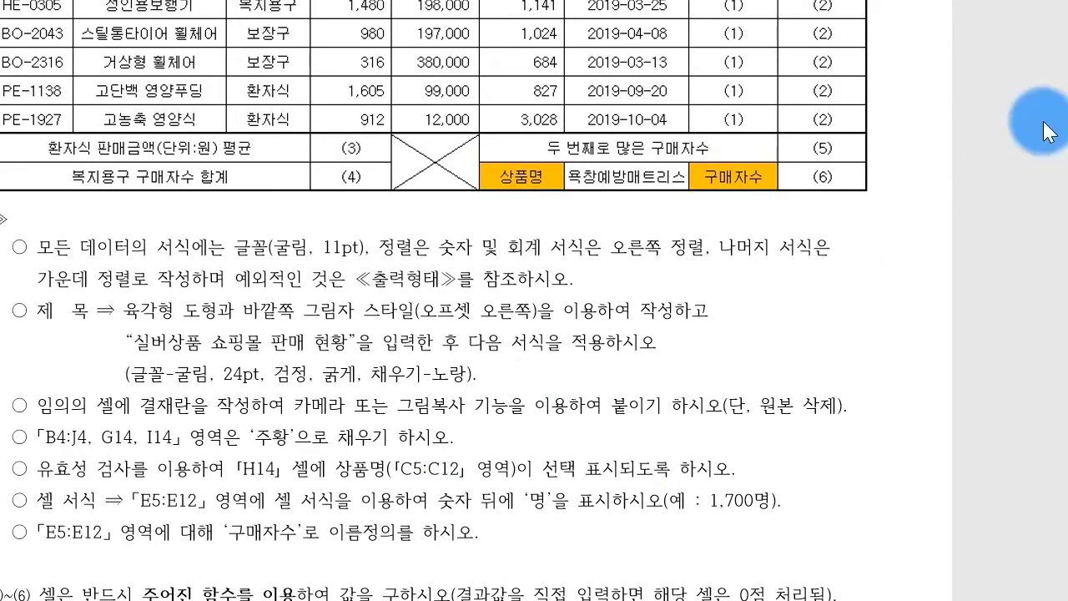
- Close the PDF and the ALZip archive to return to the KPC 자격 web page
left_click(1067, 7)
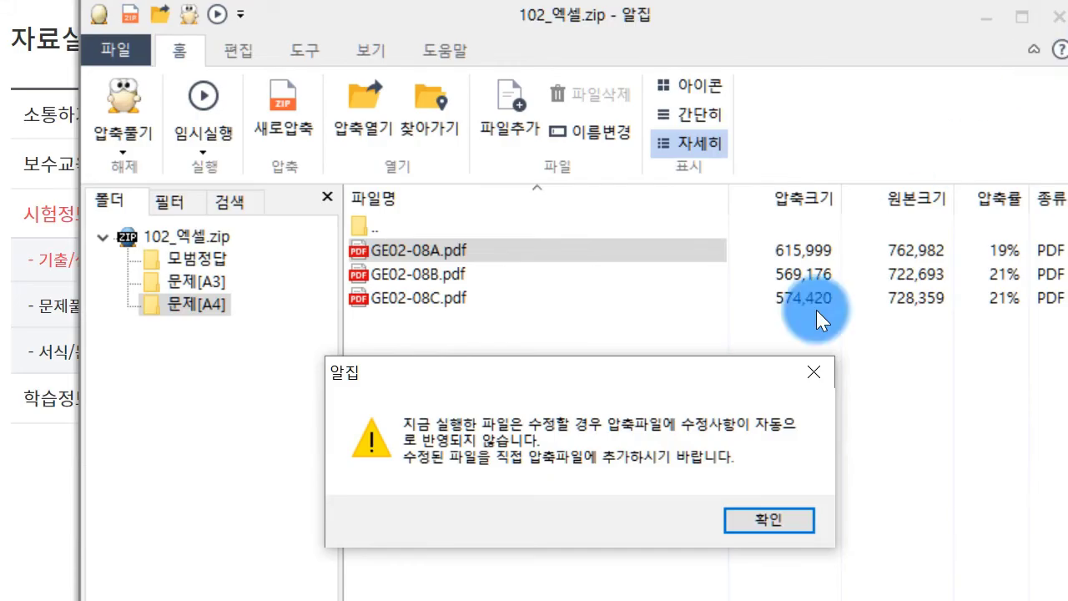
left_click(792, 519)
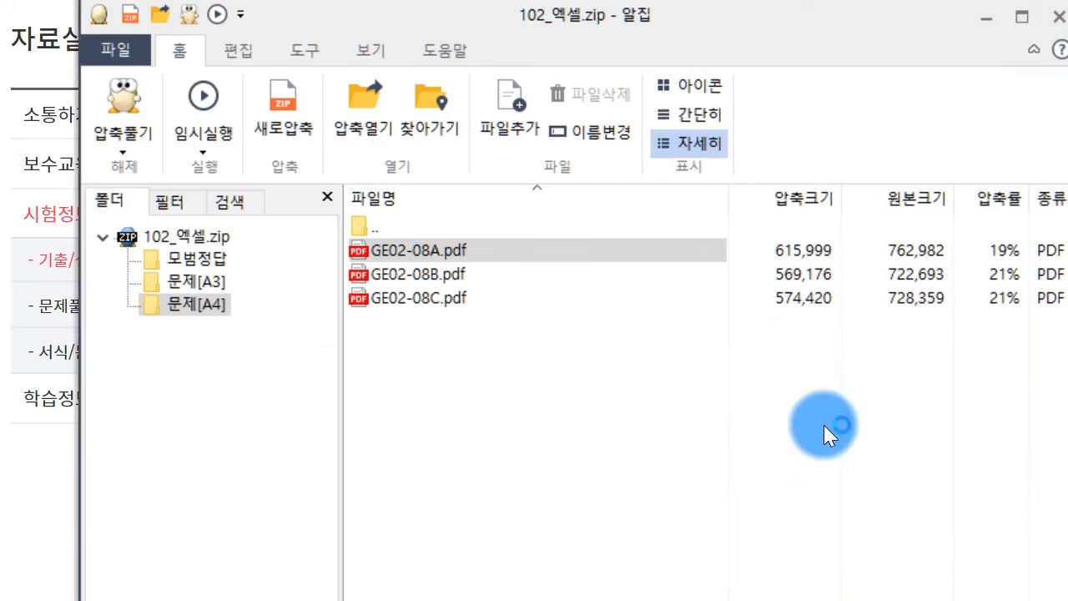
left_click(1057, 18)
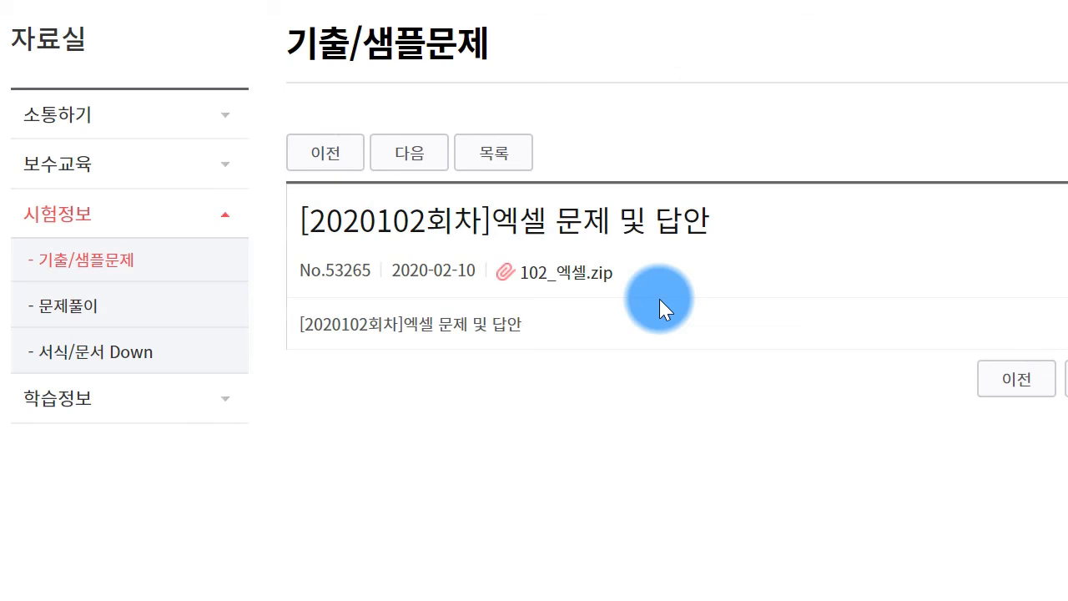
scroll(660, 298, "up", 3)
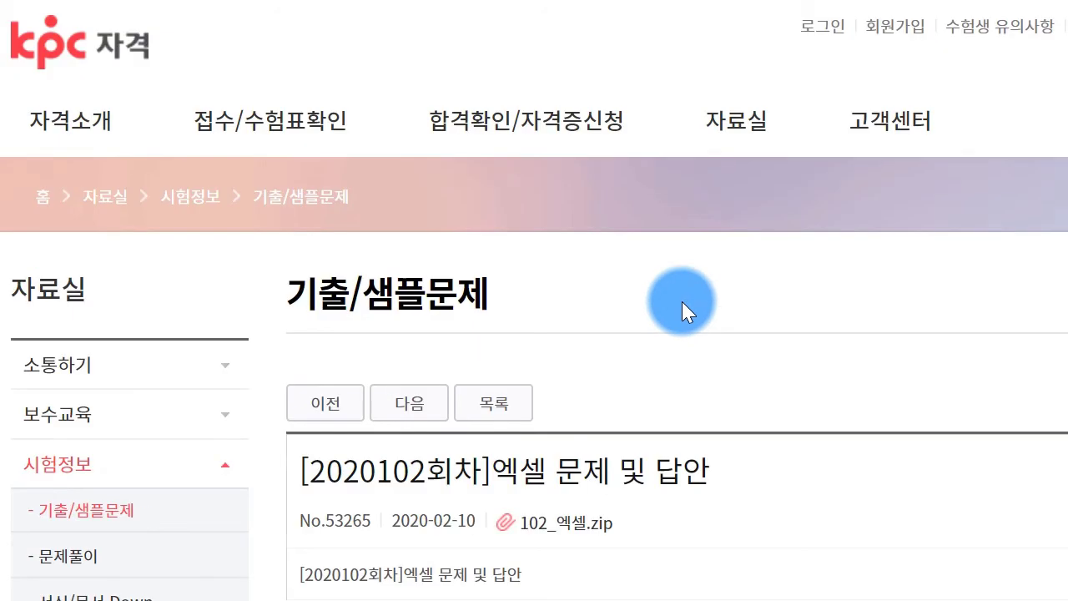
- Log in to the KPC 자격 site with the member ID and password
left_click(803, 30)
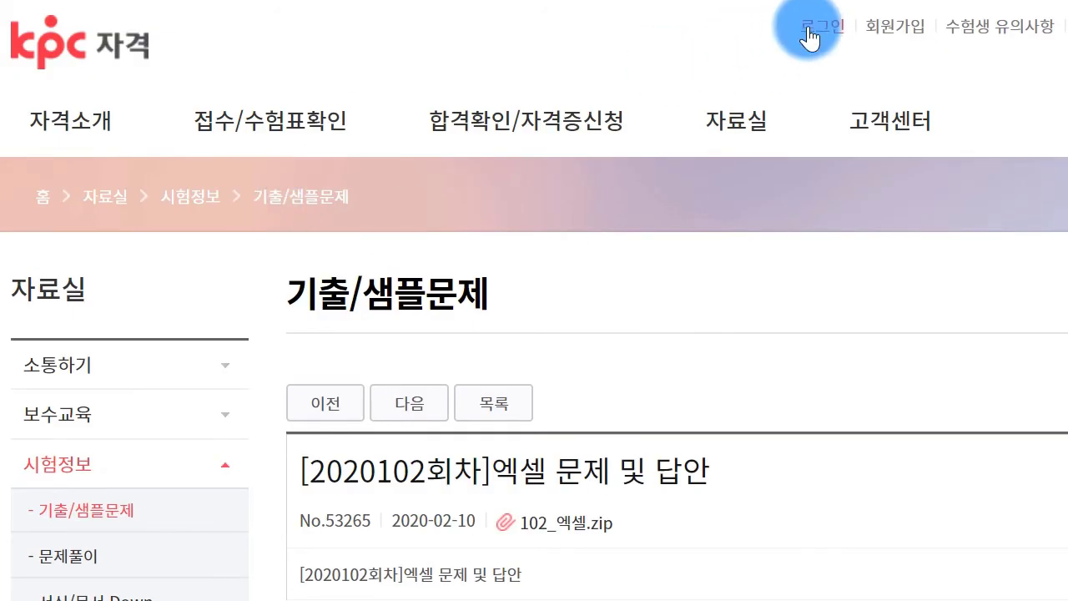
scroll(818, 342, "down", 3)
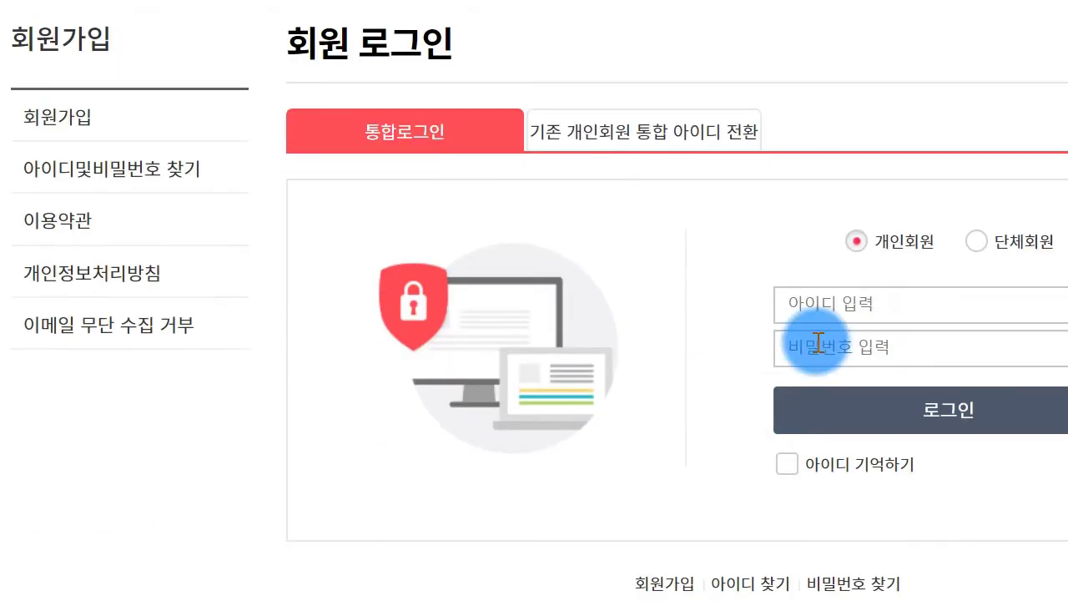
left_click(843, 306)
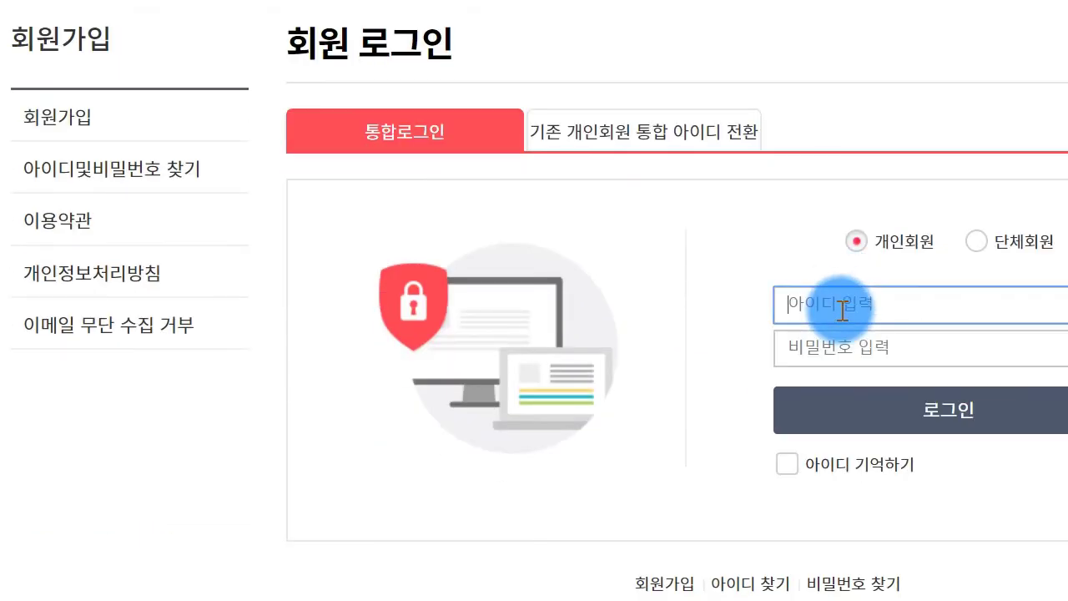
key("Tab")
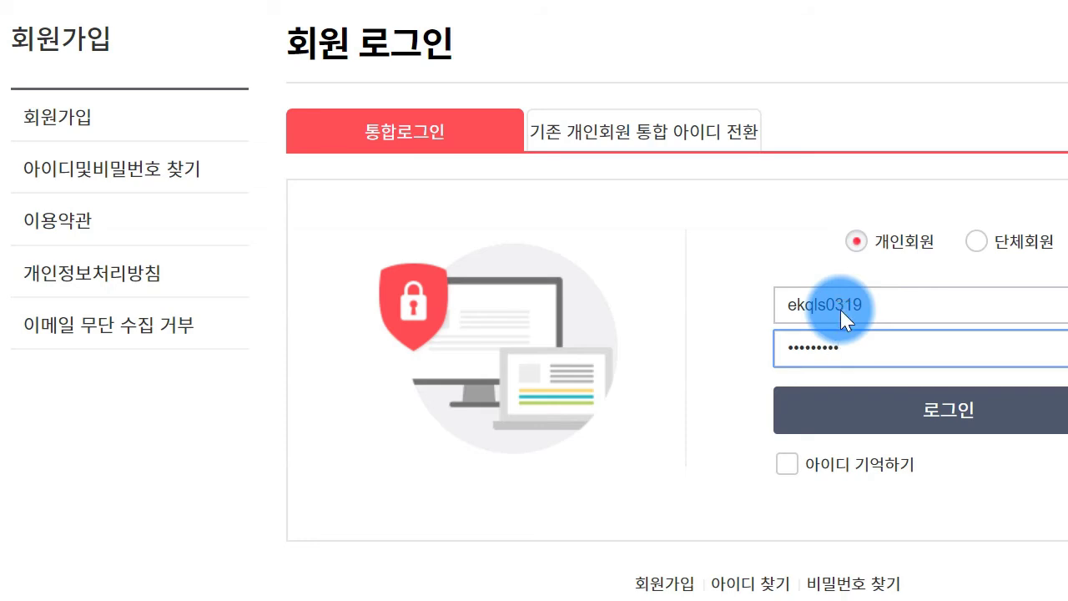
key("Return")
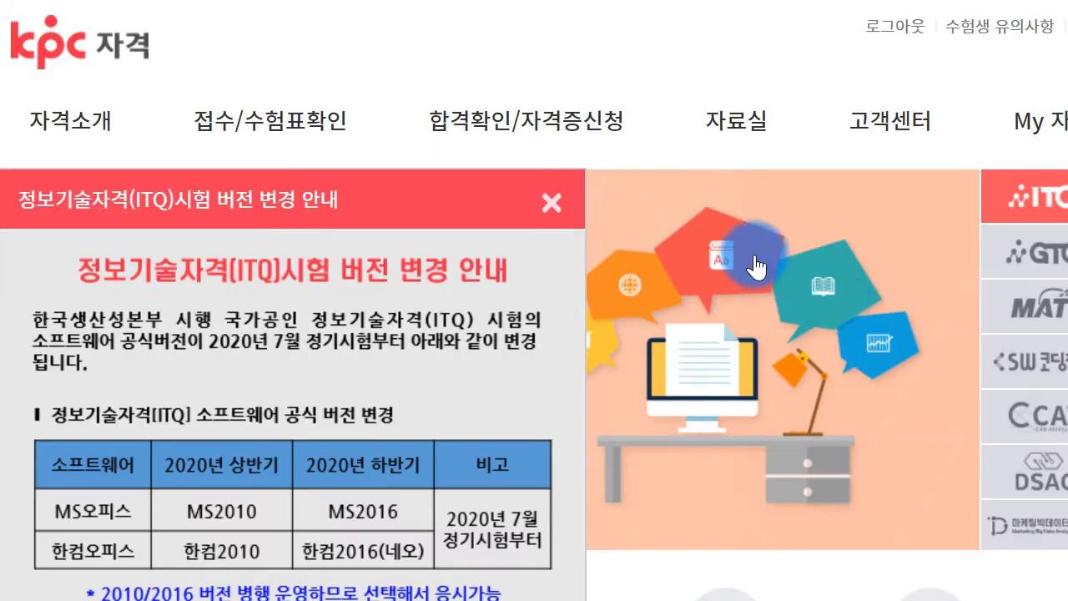
- Dismiss the version-change notice and open the 정보기술자격(ITQ) information page
left_click(544, 213)
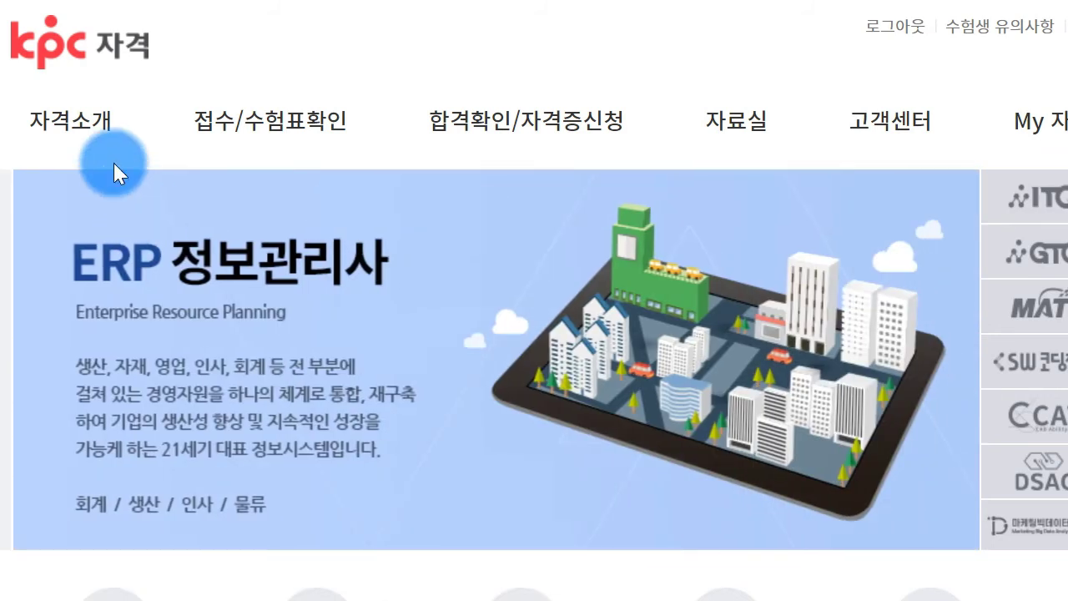
mouse_move(99, 130)
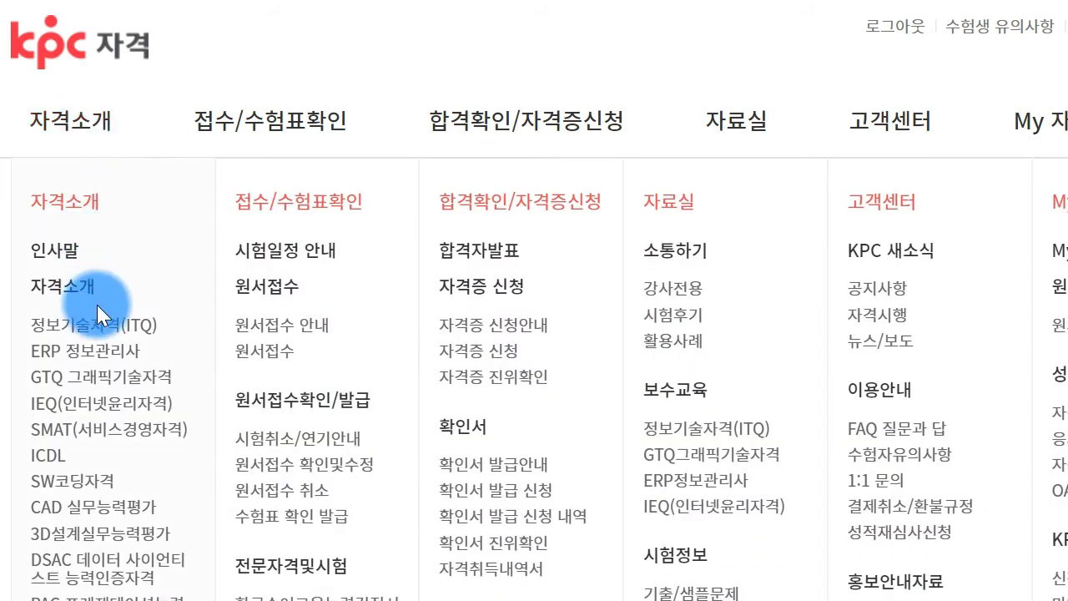
left_click(97, 331)
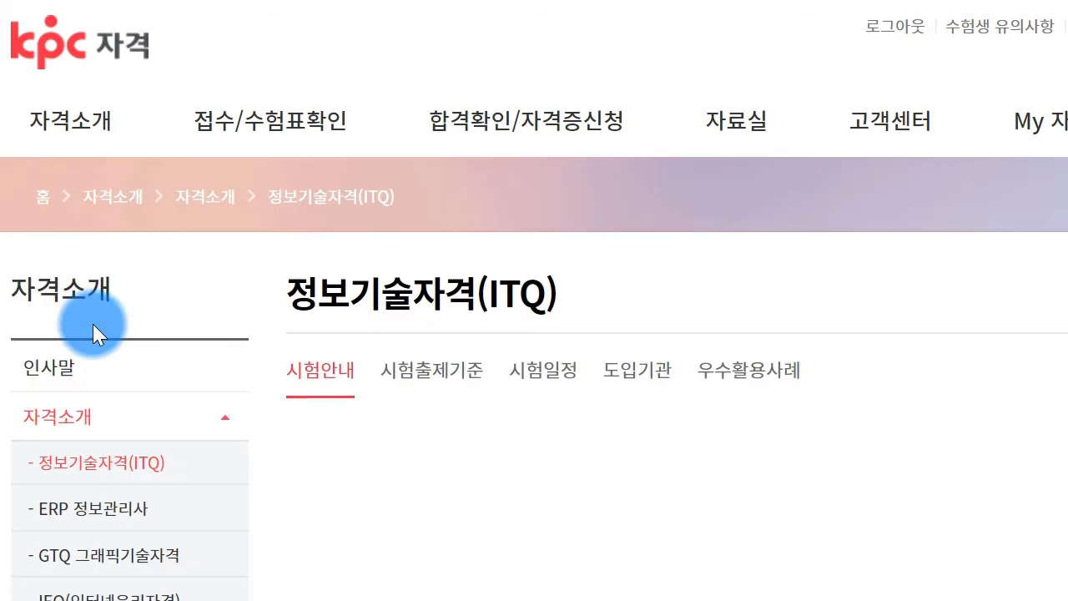
scroll(421, 360, "down", 4)
scroll(440, 362, "down", 2)
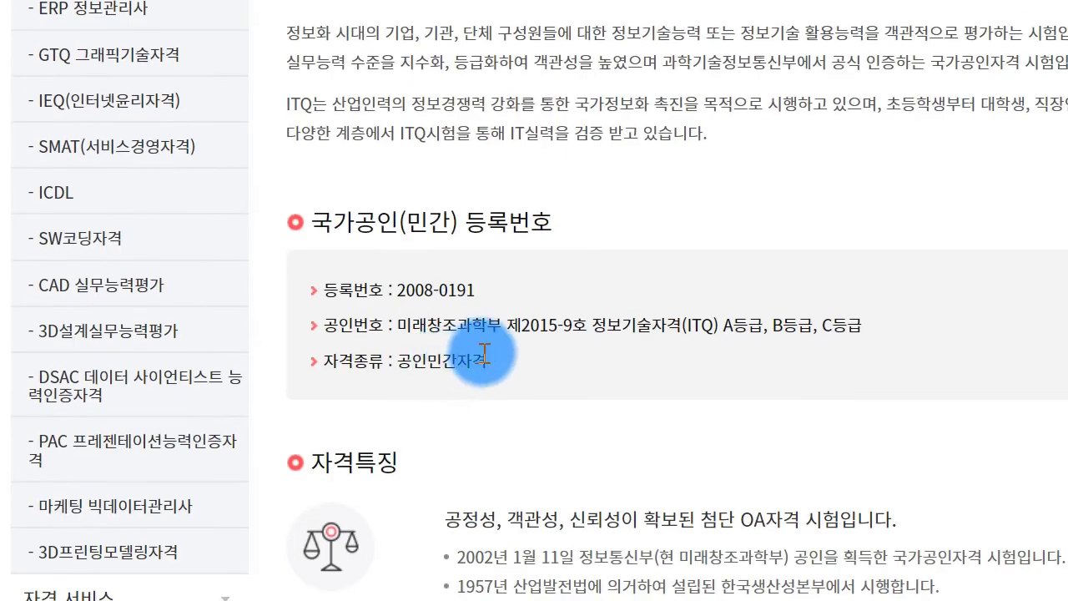
scroll(451, 380, "down", 3)
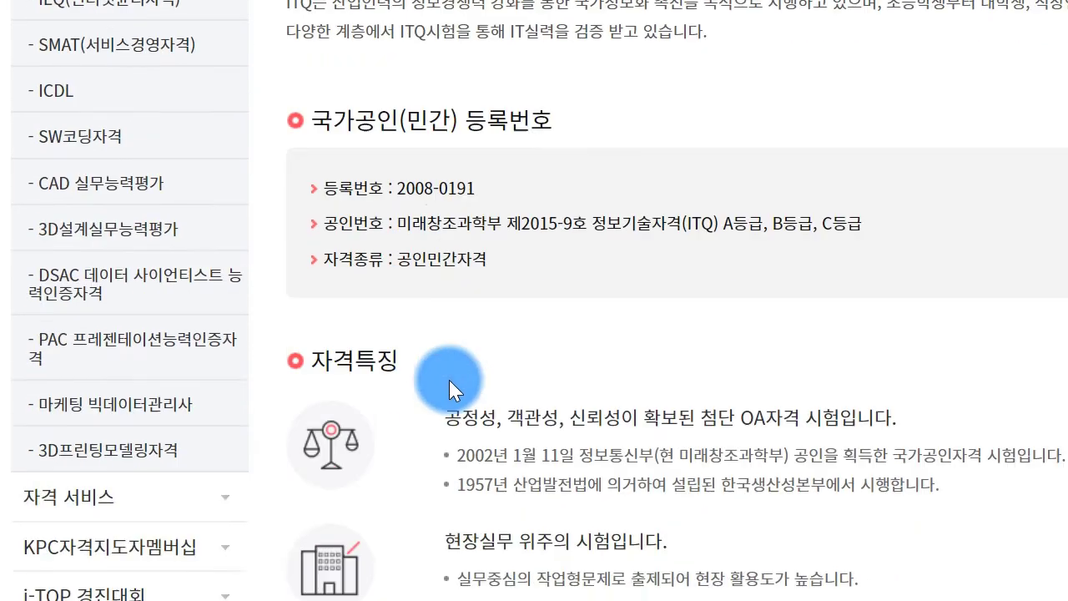
- Highlight A등급 and scroll down to the 합격 결정기준 grade table
left_click_drag(762, 75, 722, 77)
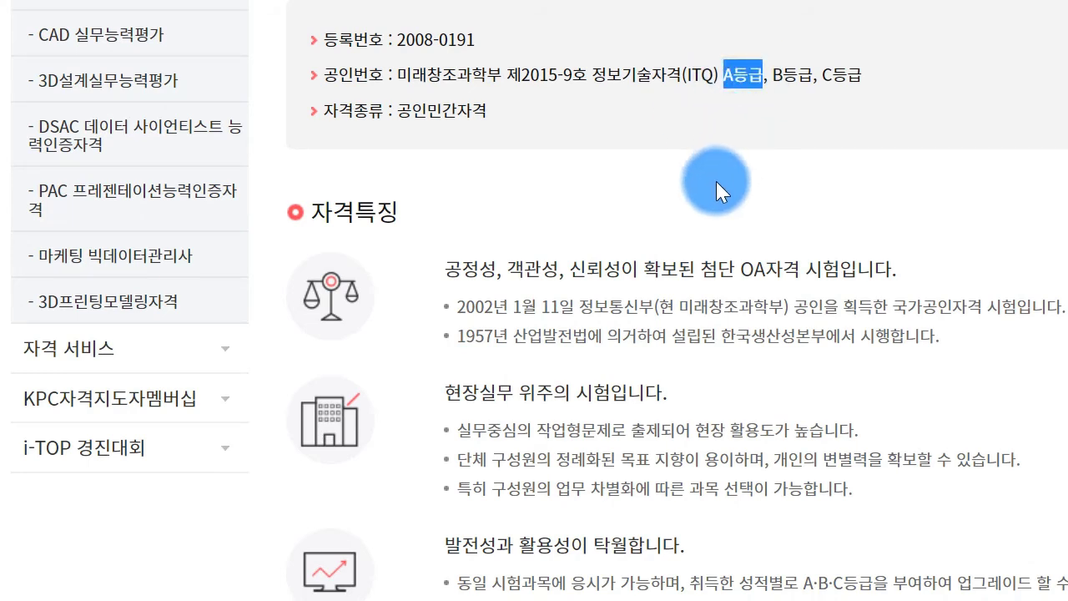
scroll(713, 201, "down", 5)
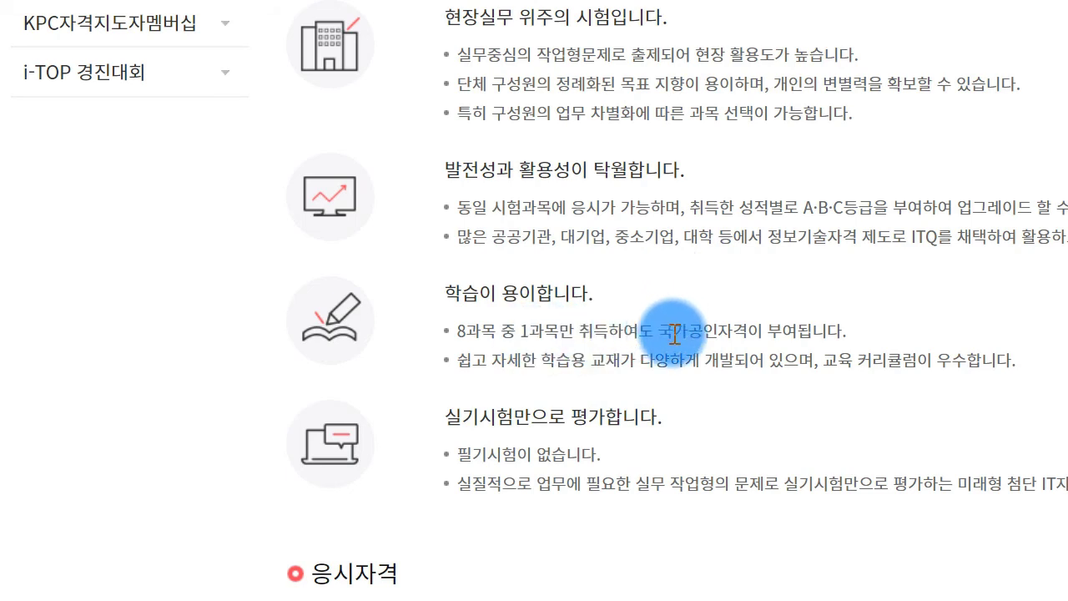
scroll(719, 341, "down", 2)
scroll(722, 345, "down", 2)
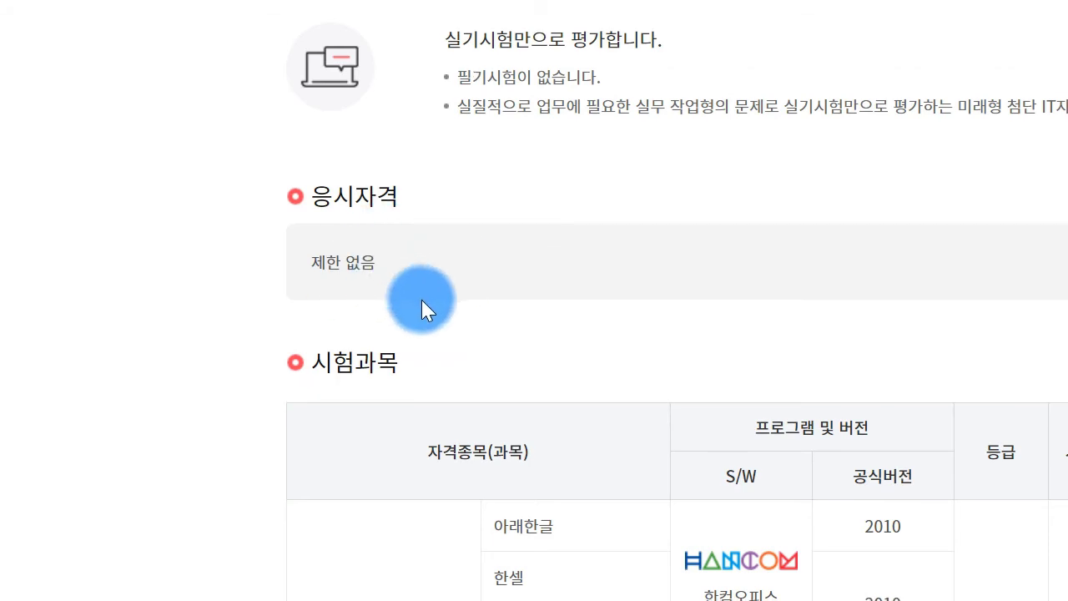
scroll(429, 309, "down", 5)
scroll(565, 328, "up", 3)
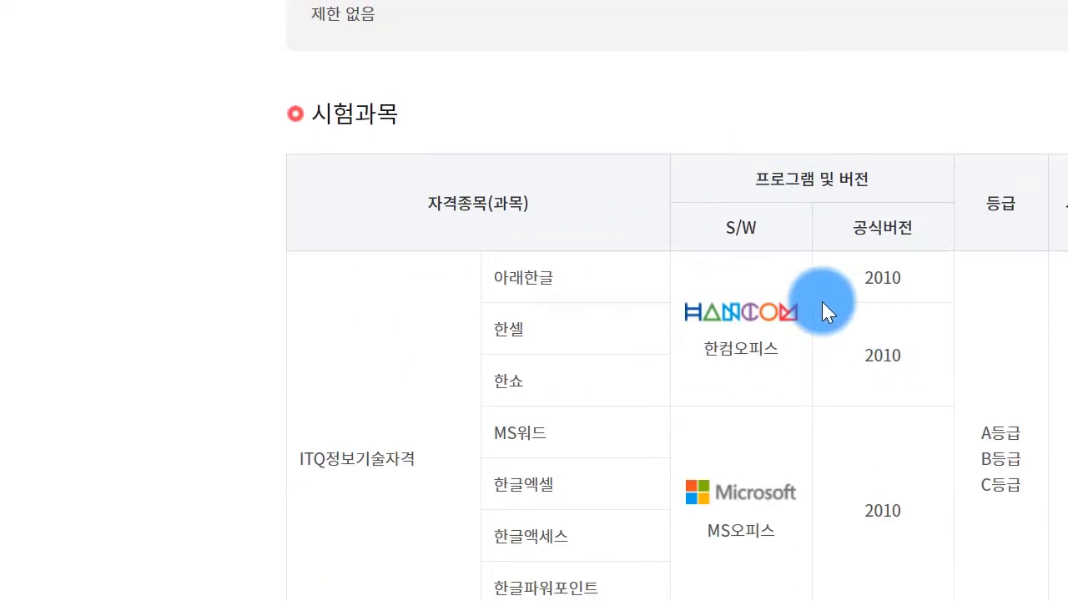
scroll(876, 487, "down", 3)
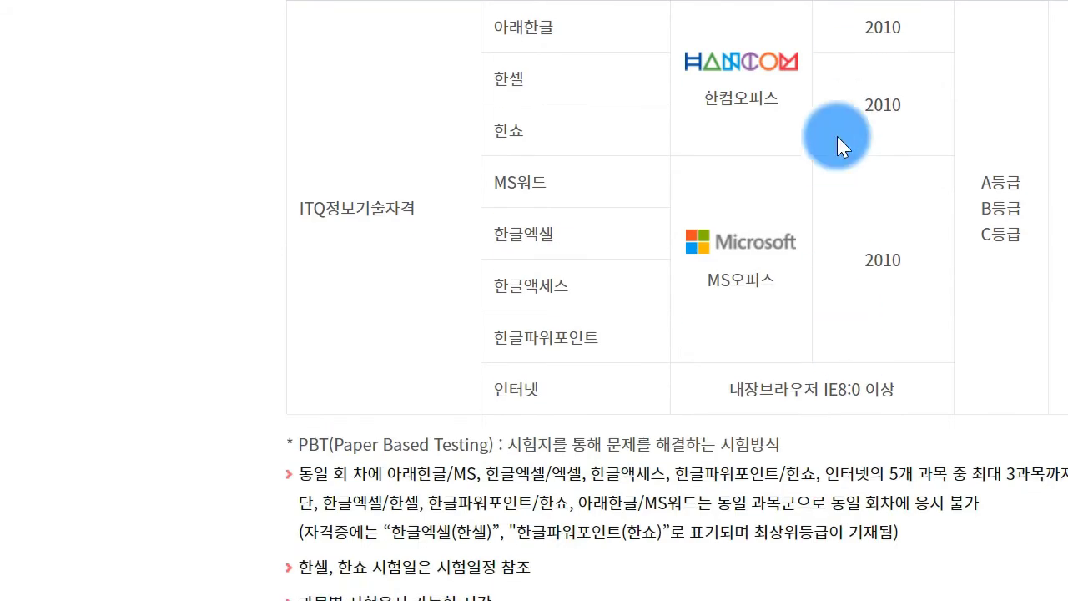
scroll(844, 316, "up", 2)
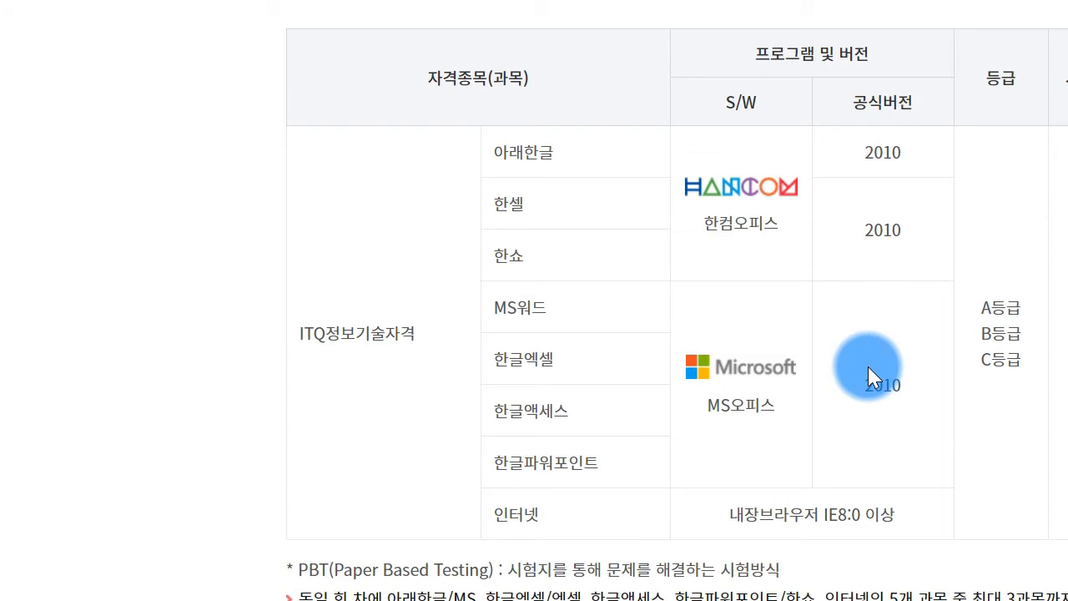
scroll(868, 366, "down", 3)
scroll(868, 367, "down", 3)
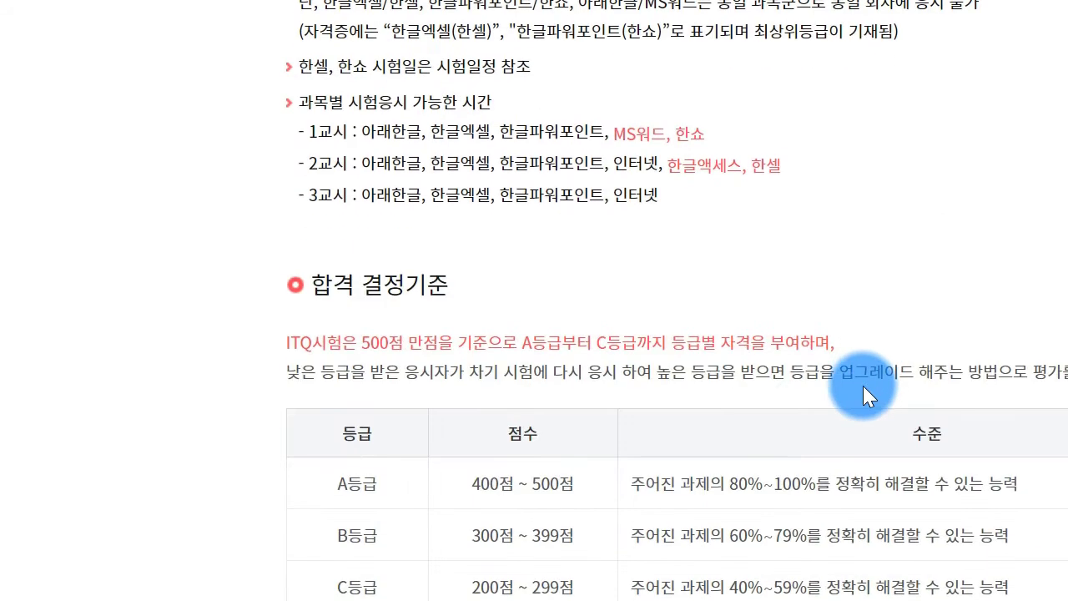
- Highlight the A, B and C grades, the 400점 ~ 500점 range and 업그레이드 in the pass criteria
scroll(863, 385, "down", 2)
scroll(756, 374, "down", 1)
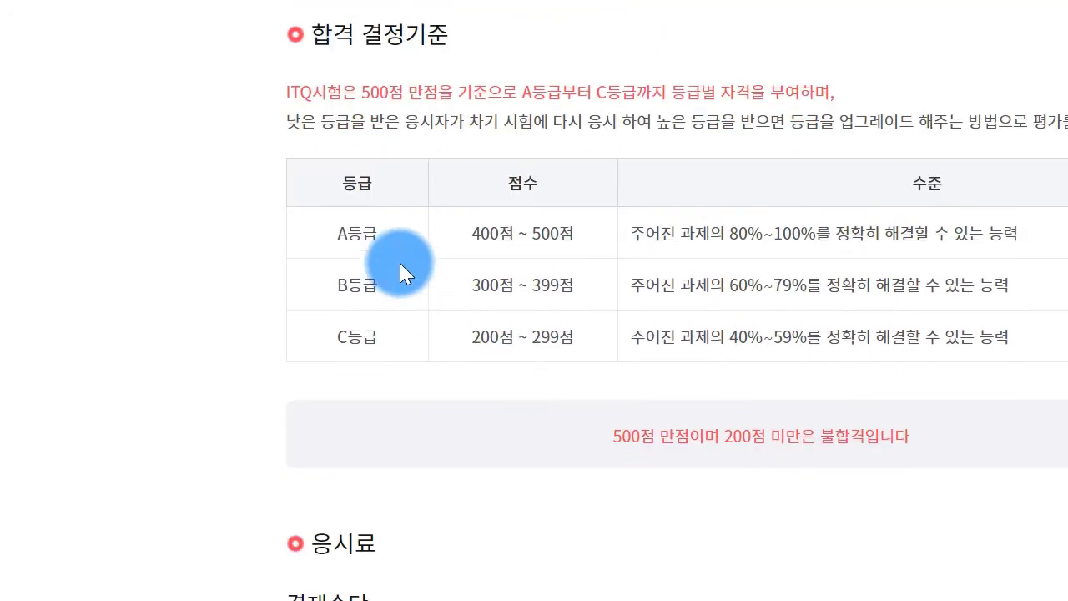
left_click_drag(325, 225, 382, 238)
left_click_drag(320, 287, 380, 288)
left_click_drag(336, 337, 401, 346)
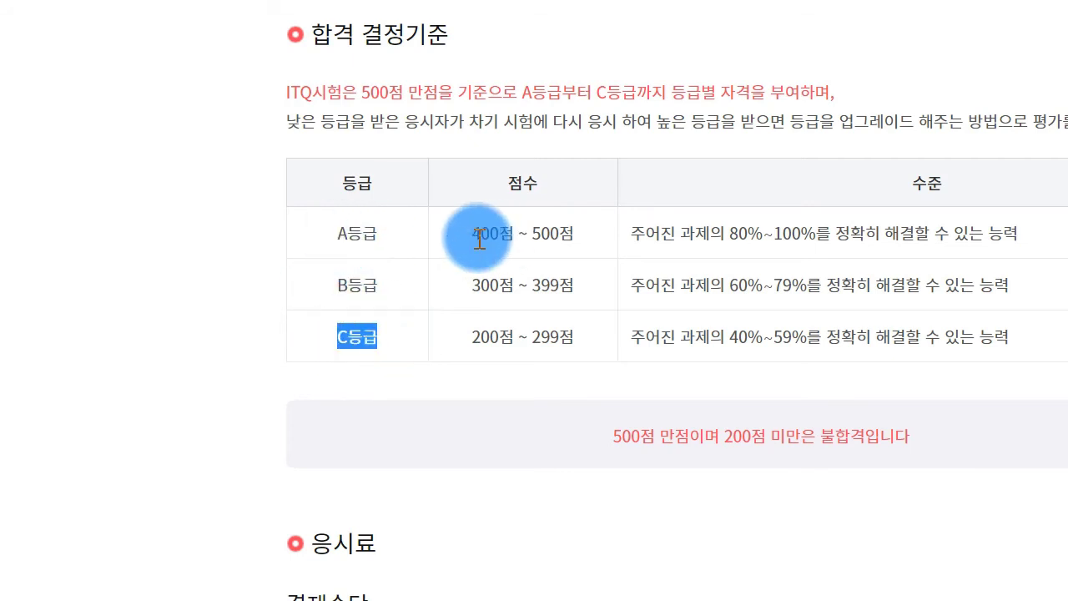
left_click_drag(469, 233, 589, 242)
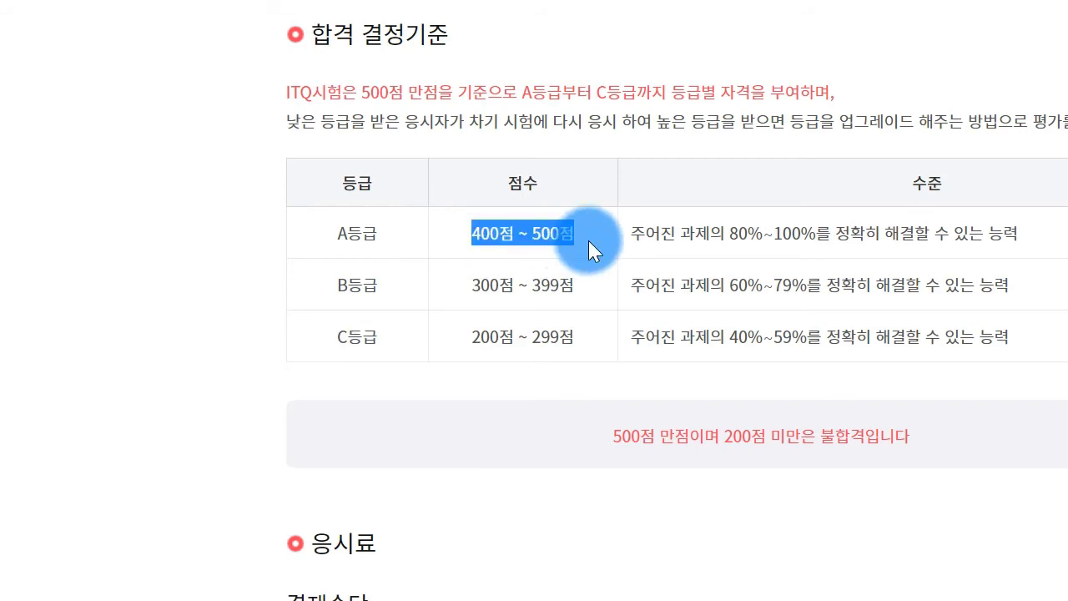
left_click(325, 221)
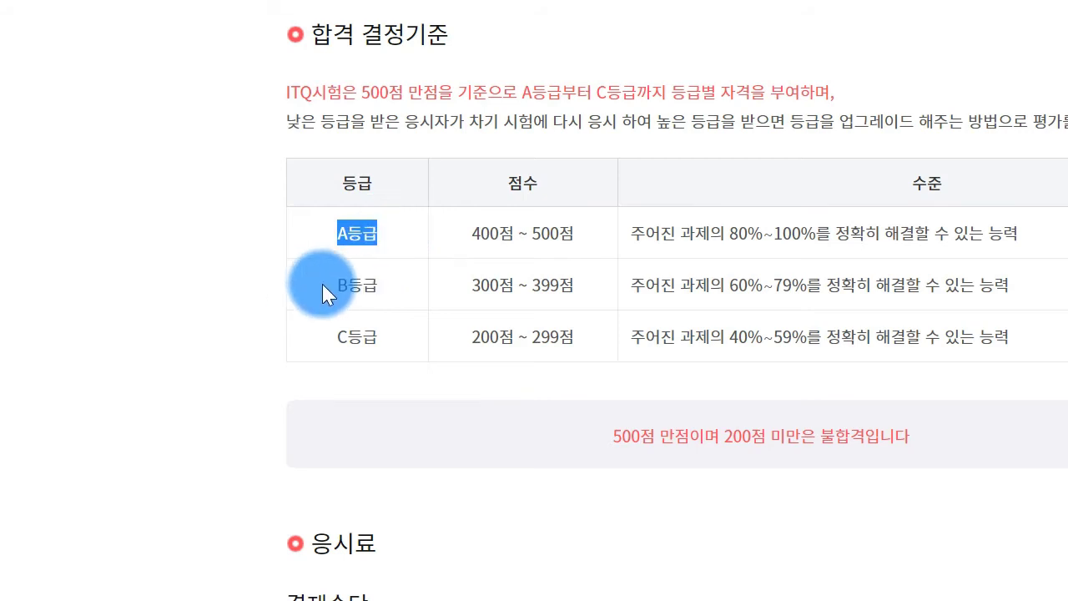
left_click_drag(322, 284, 391, 280)
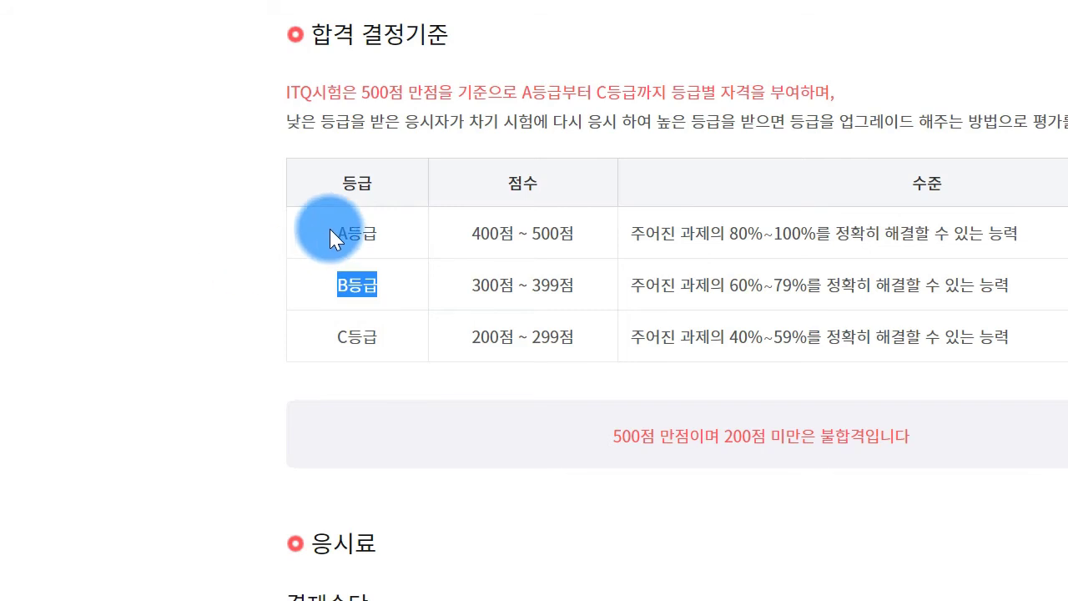
left_click_drag(327, 227, 384, 225)
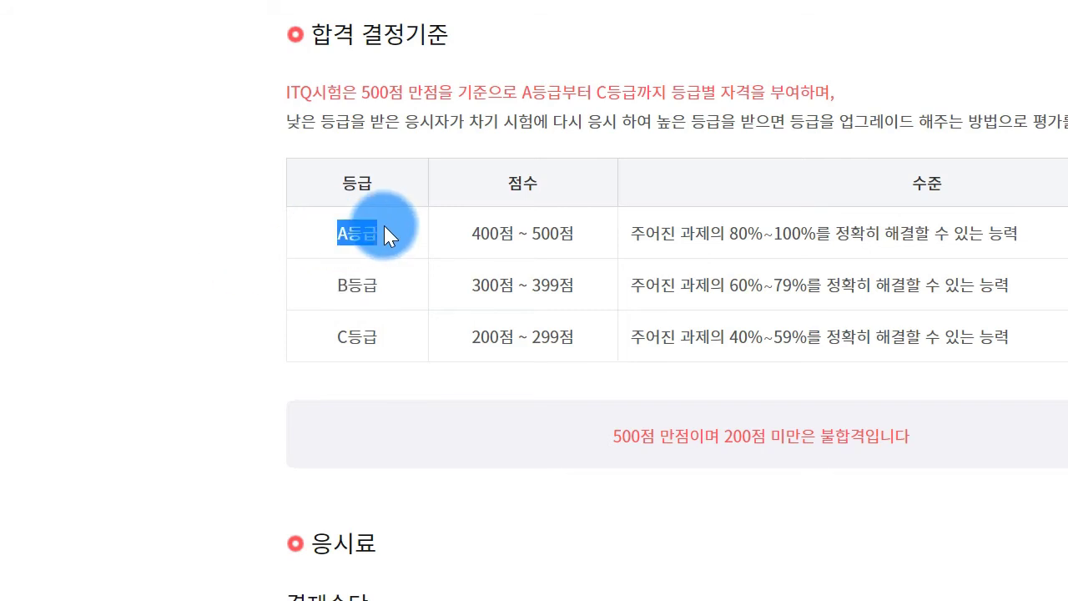
left_click(327, 284)
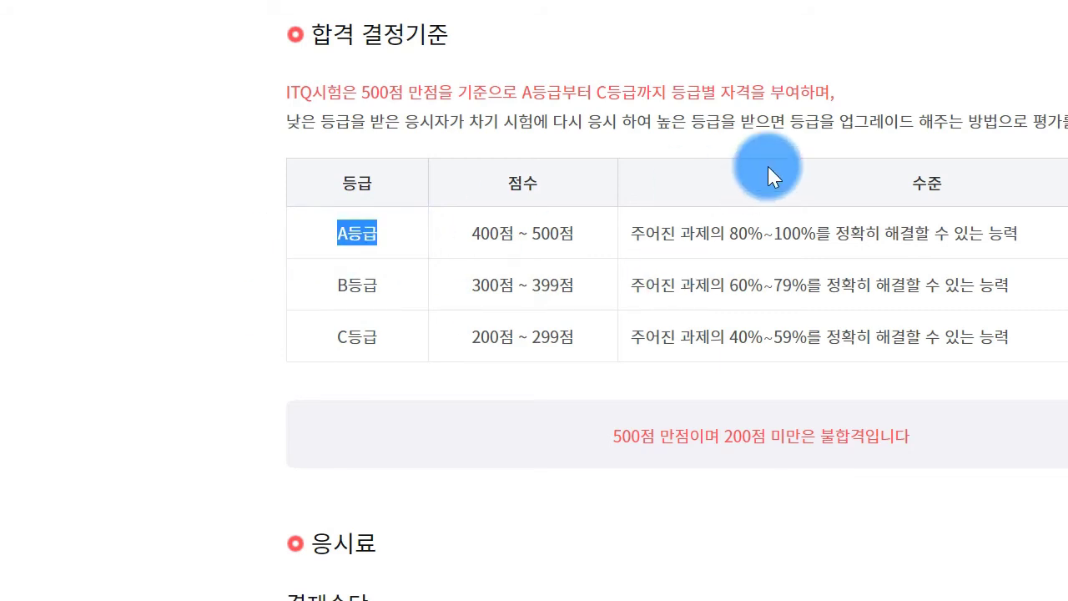
left_click_drag(840, 122, 915, 125)
left_click(684, 270)
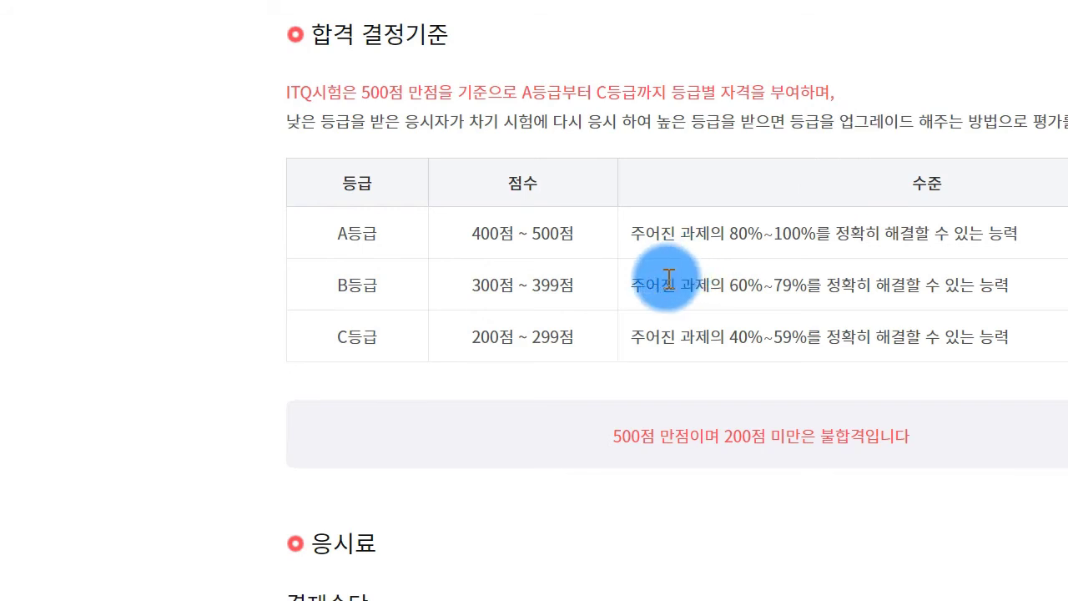
- Scroll back up and open the ITQ 시험출제기준 tab for 아래한글/MS워드
scroll(668, 282, "down", 5)
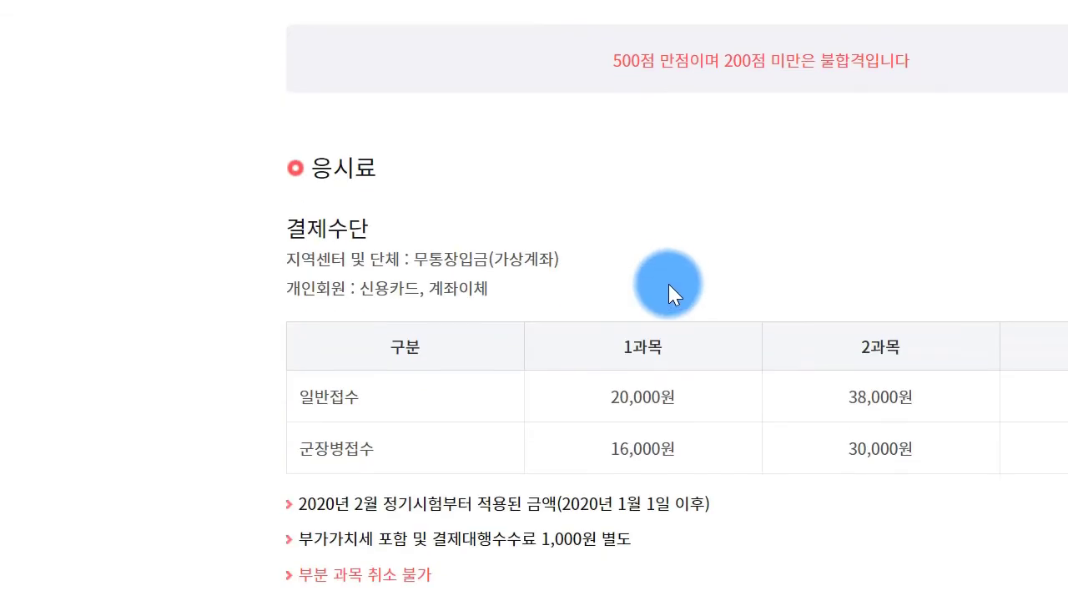
scroll(674, 392, "down", 2)
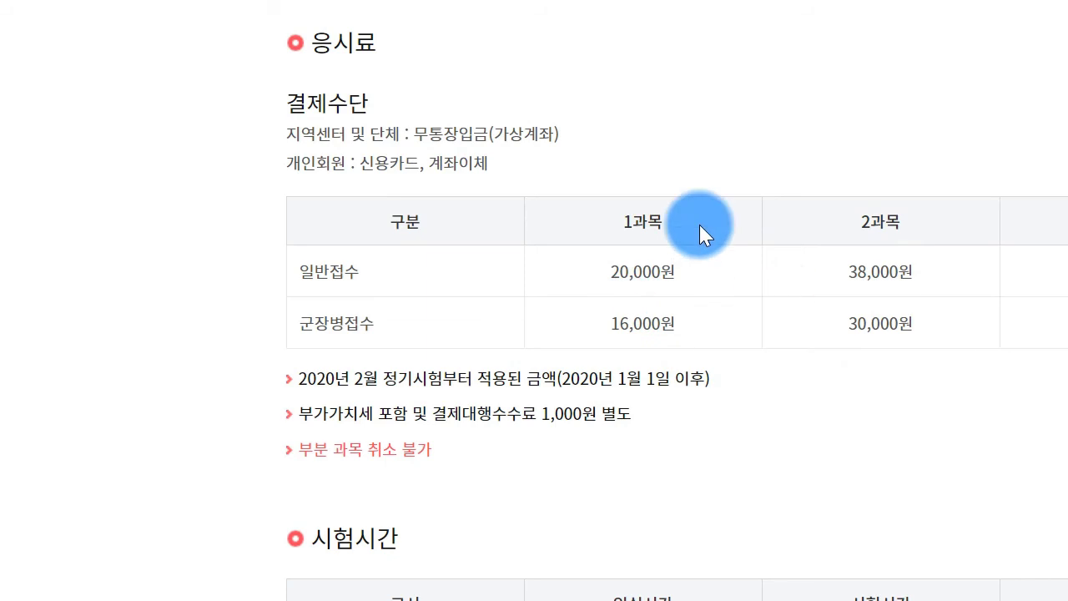
scroll(684, 306, "down", 3)
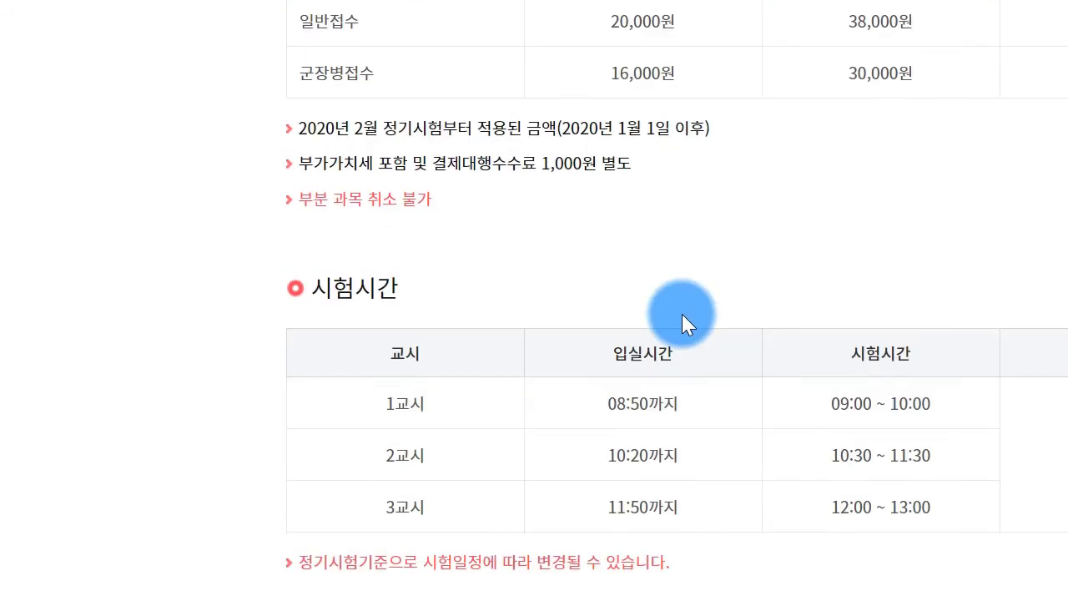
scroll(672, 327, "up", 1)
scroll(618, 370, "up", 15)
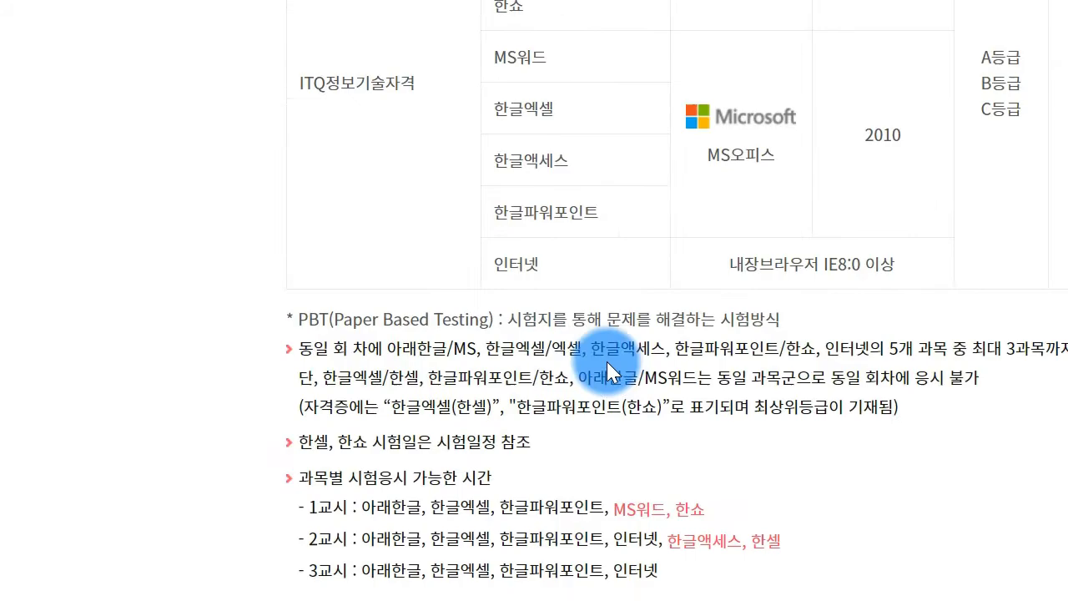
scroll(612, 356, "up", 7)
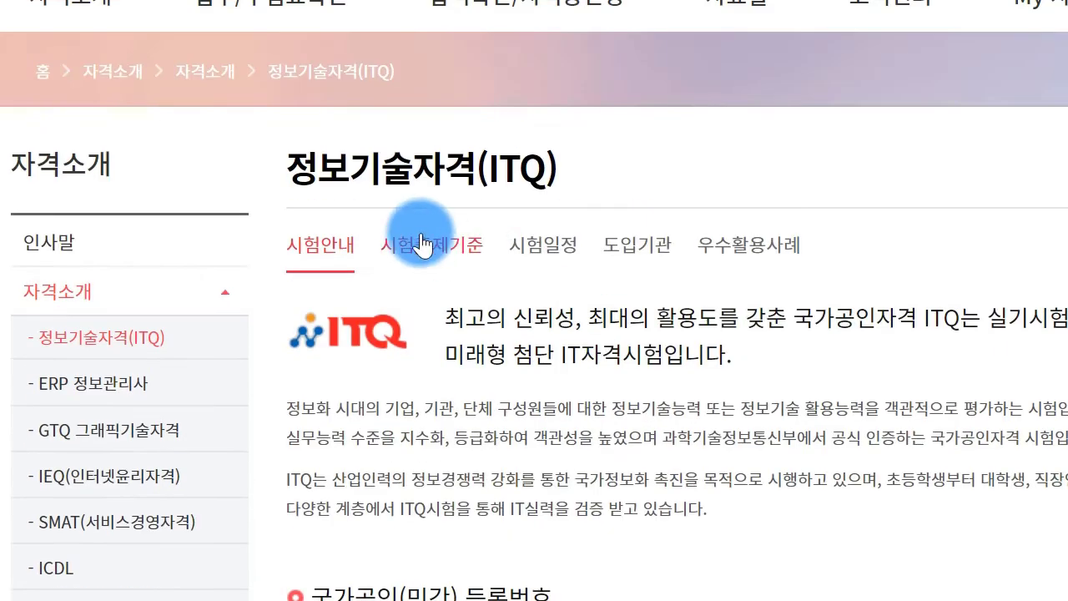
left_click(421, 245)
- Review the 한글엑셀/한셀 criteria and 함수 출제 범위 table, then switch to 시험일정
scroll(574, 347, "down", 10)
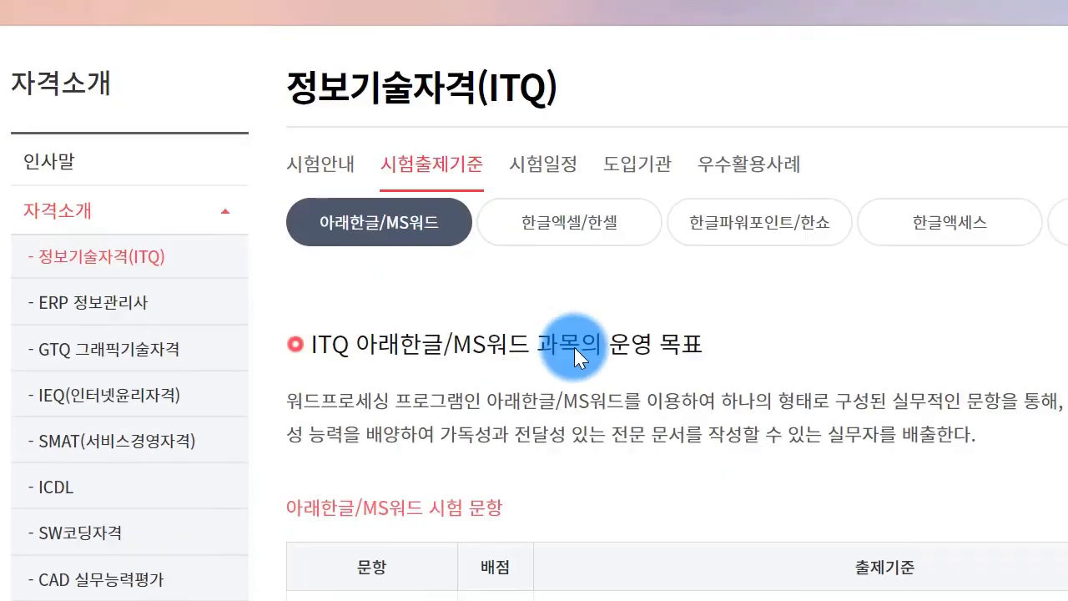
scroll(580, 354, "up", 10)
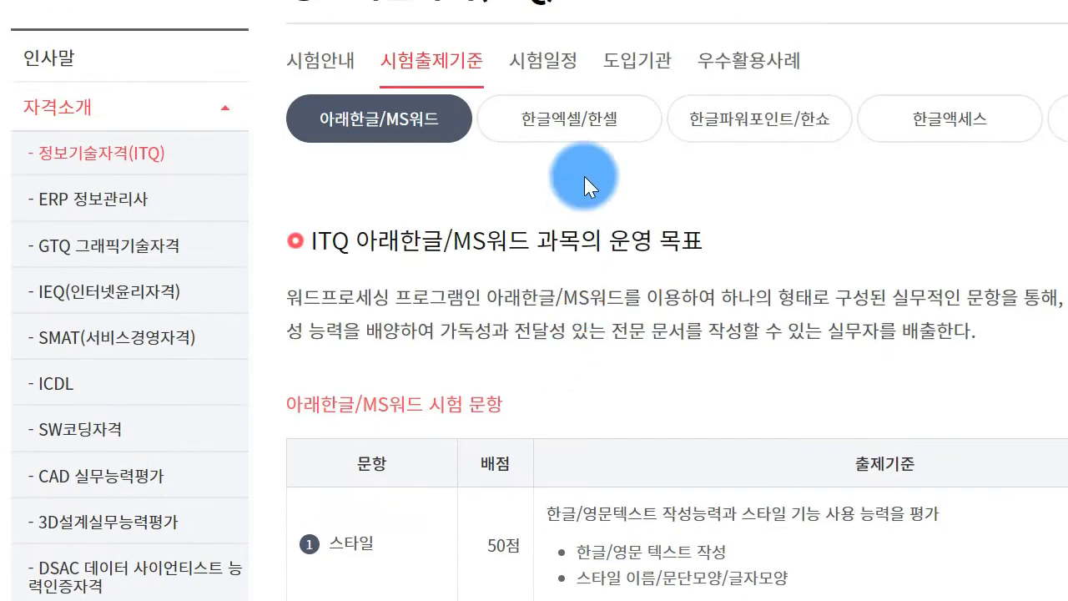
left_click(589, 138)
scroll(602, 380, "down", 3)
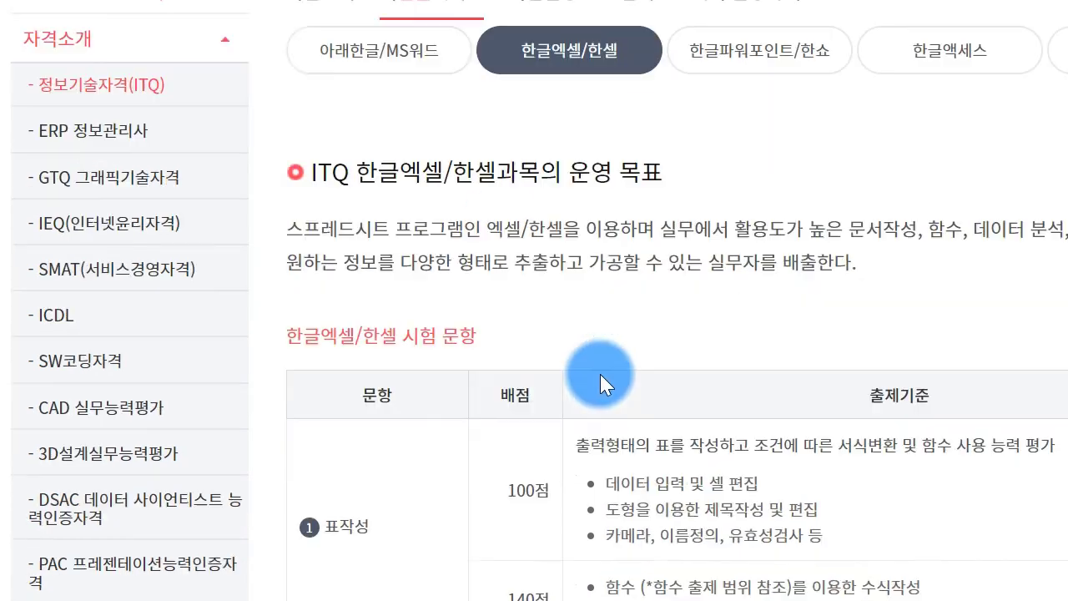
scroll(429, 396, "down", 10)
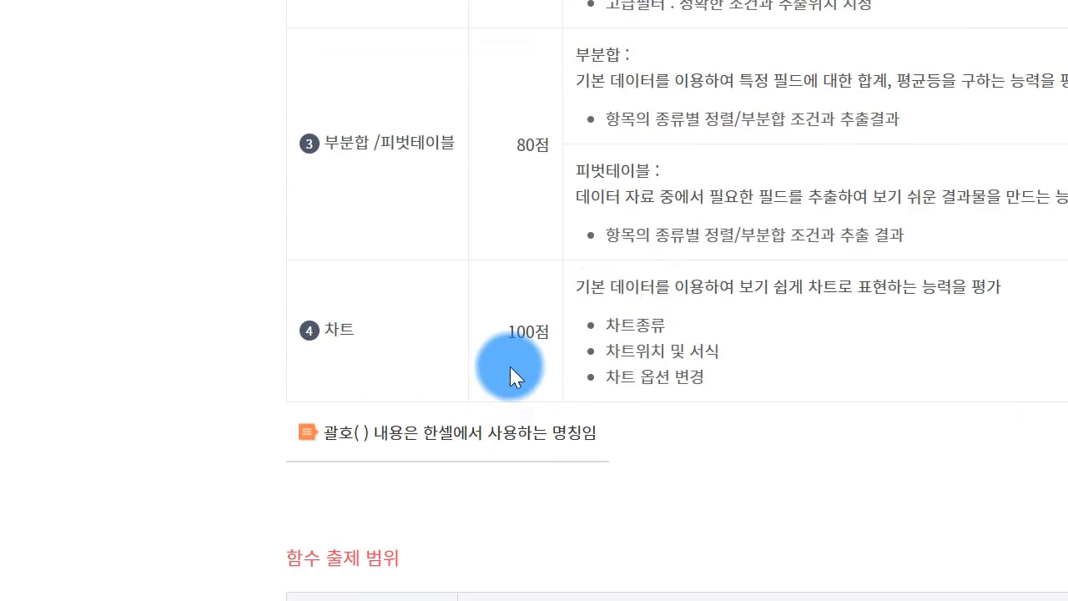
scroll(622, 313, "down", 6)
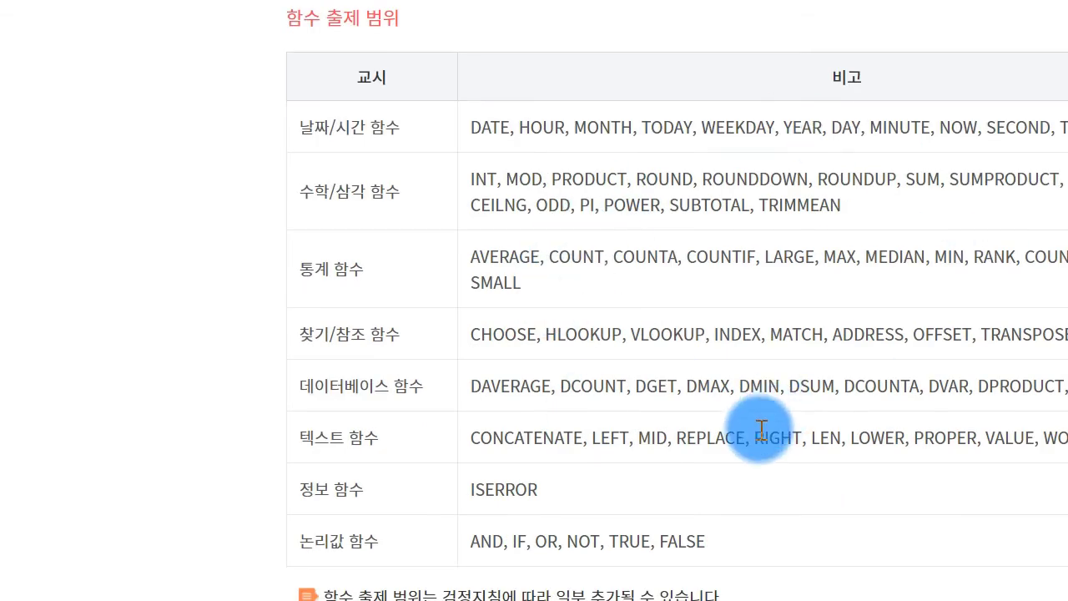
scroll(756, 430, "up", 10)
scroll(716, 429, "up", 9)
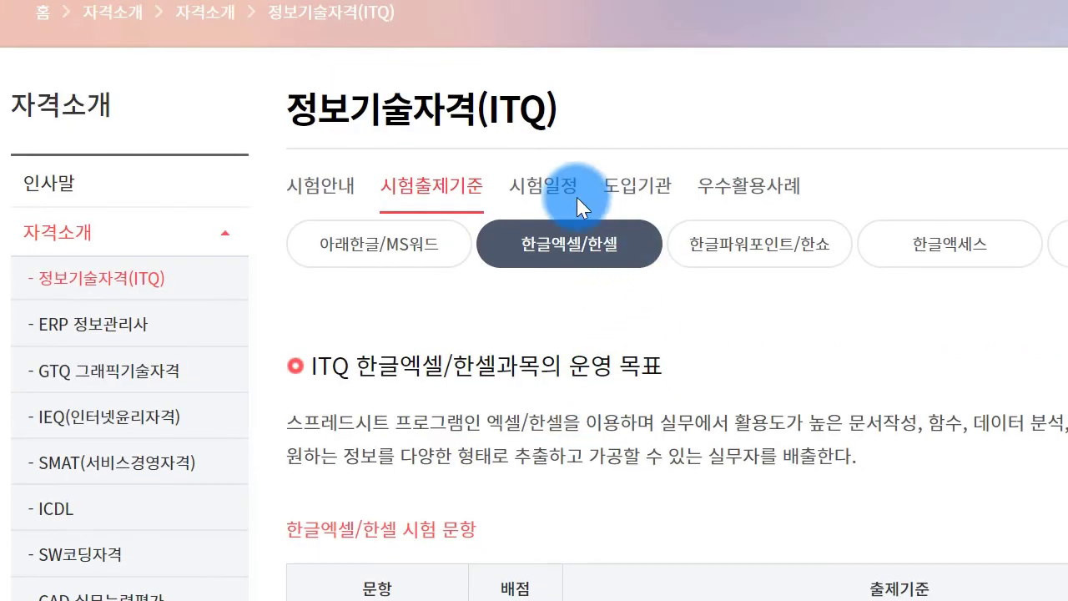
left_click(555, 188)
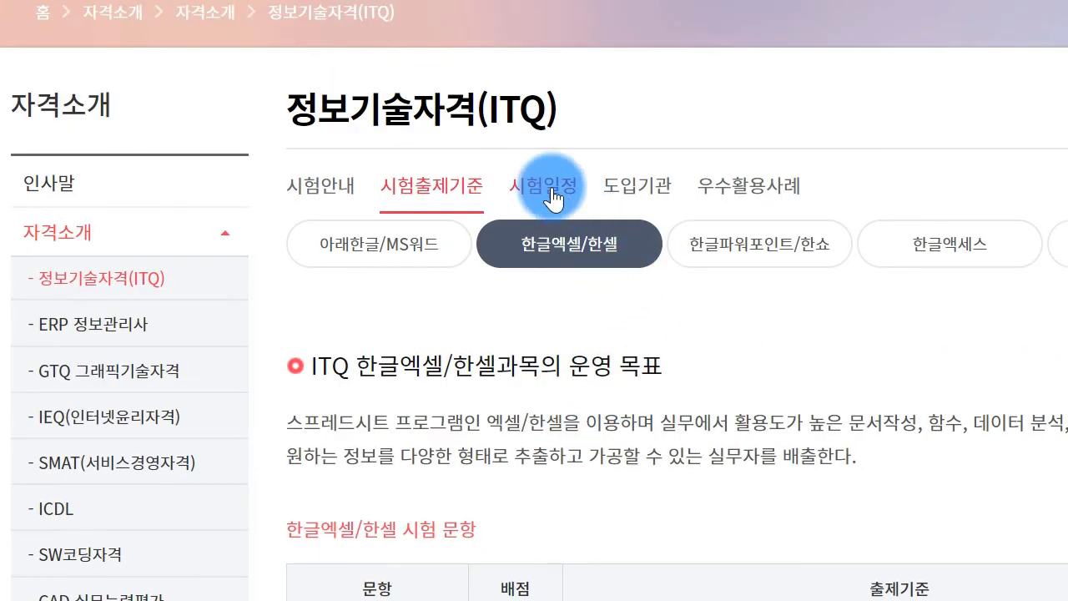
- Highlight the 온라인원서접수, admission-ticket notice and 시험일 headings in the ITQ schedule table
scroll(594, 302, "down", 2)
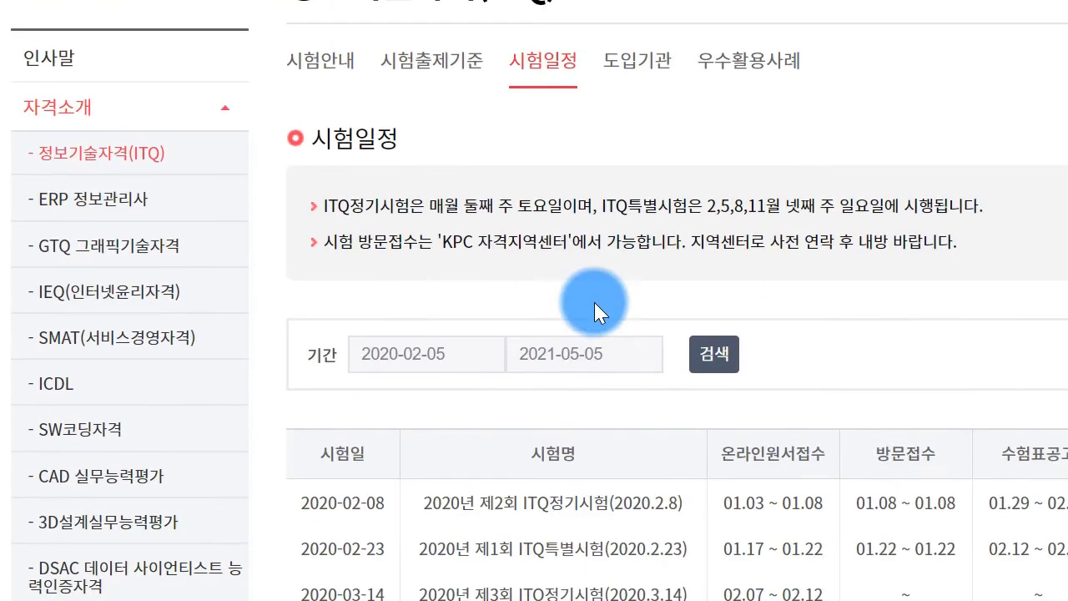
scroll(609, 369, "down", 5)
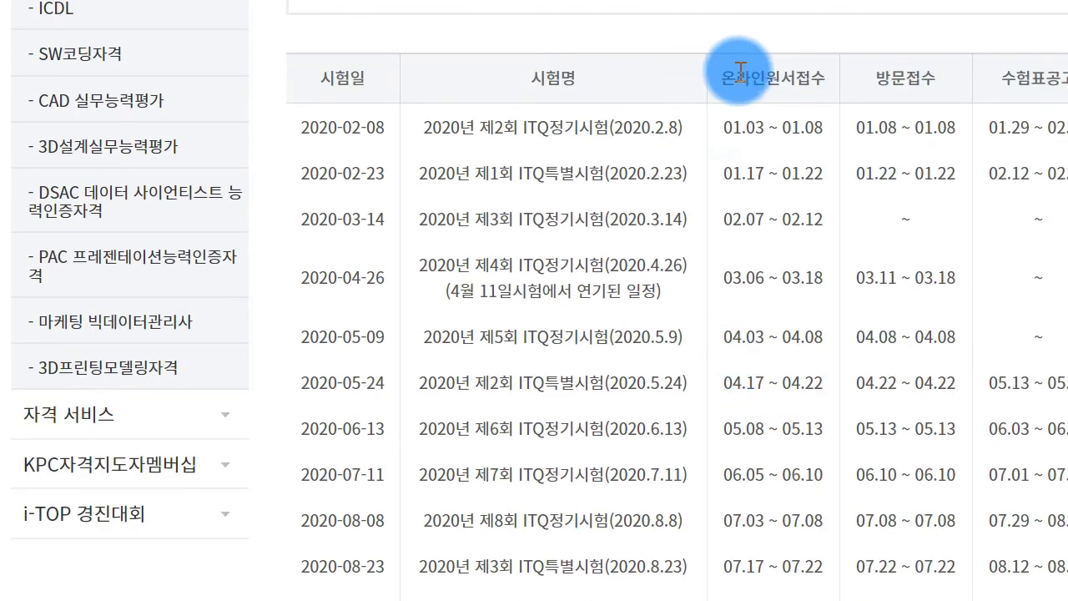
left_click_drag(721, 78, 826, 80)
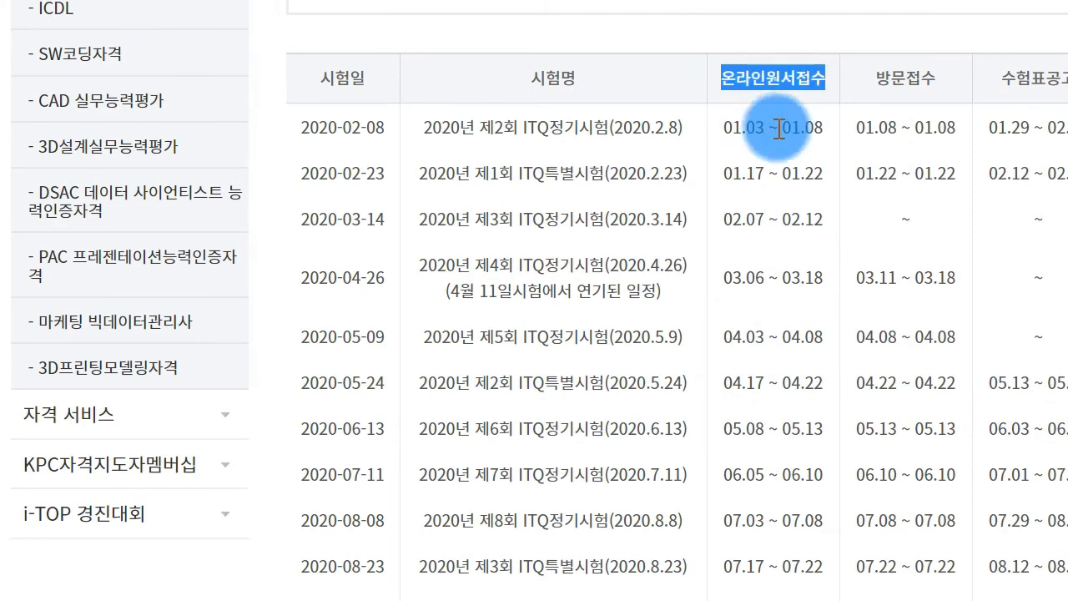
left_click_drag(807, 96, 797, 121)
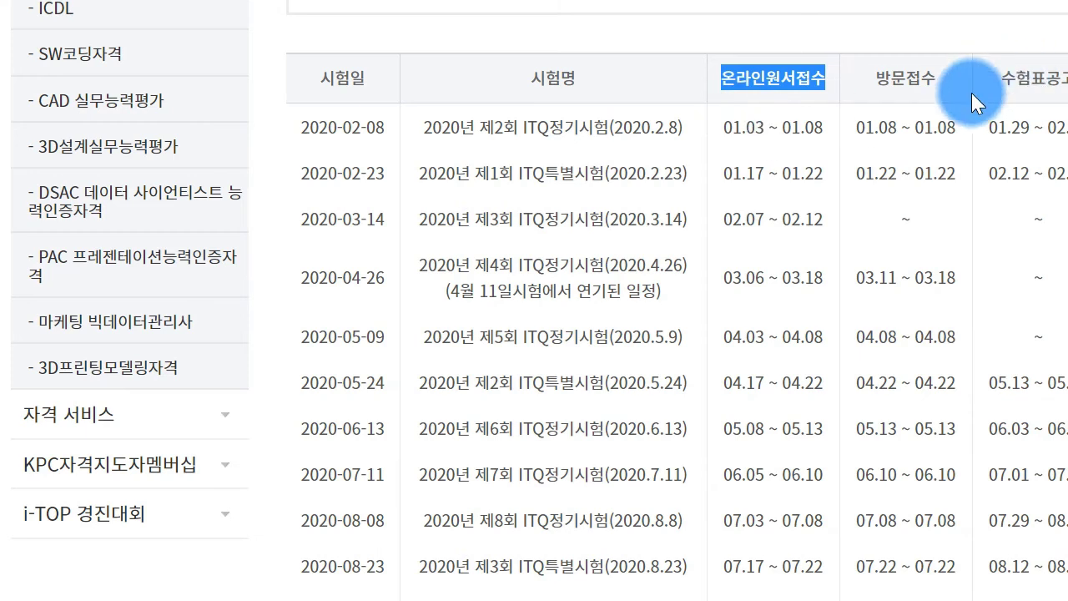
left_click_drag(974, 83, 1041, 86)
left_click(862, 251)
scroll(652, 404, "up", 2)
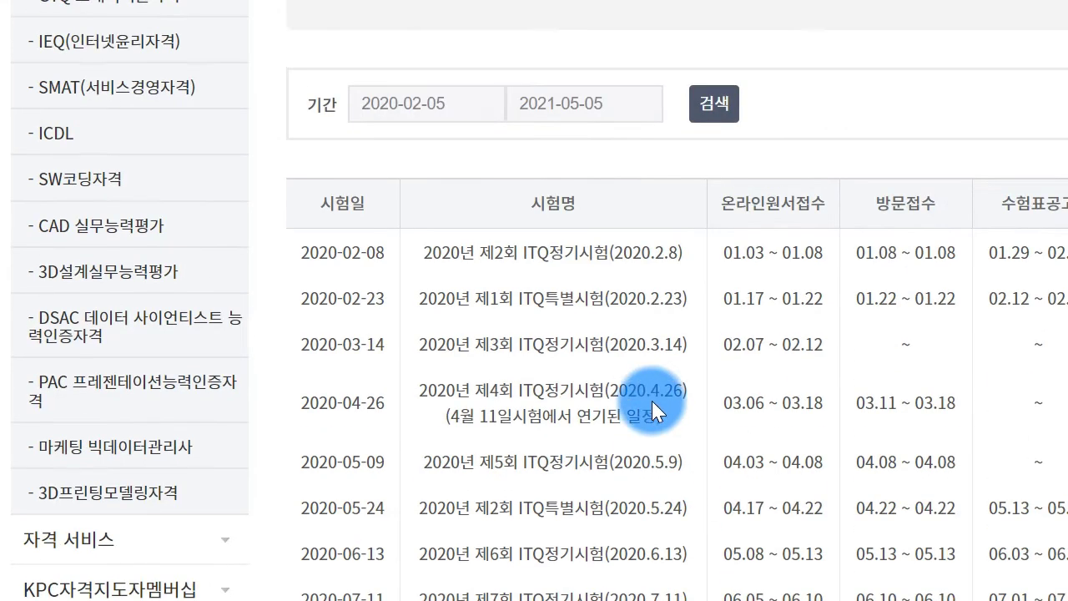
left_click_drag(317, 203, 365, 214)
left_click(365, 214)
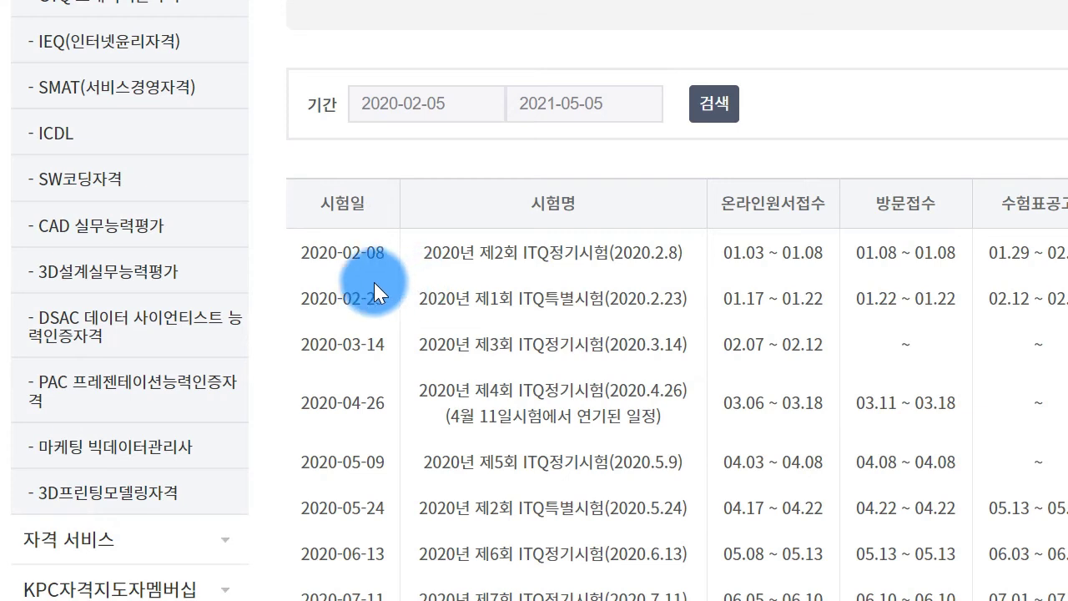
scroll(376, 282, "up", 5)
scroll(364, 298, "up", 3)
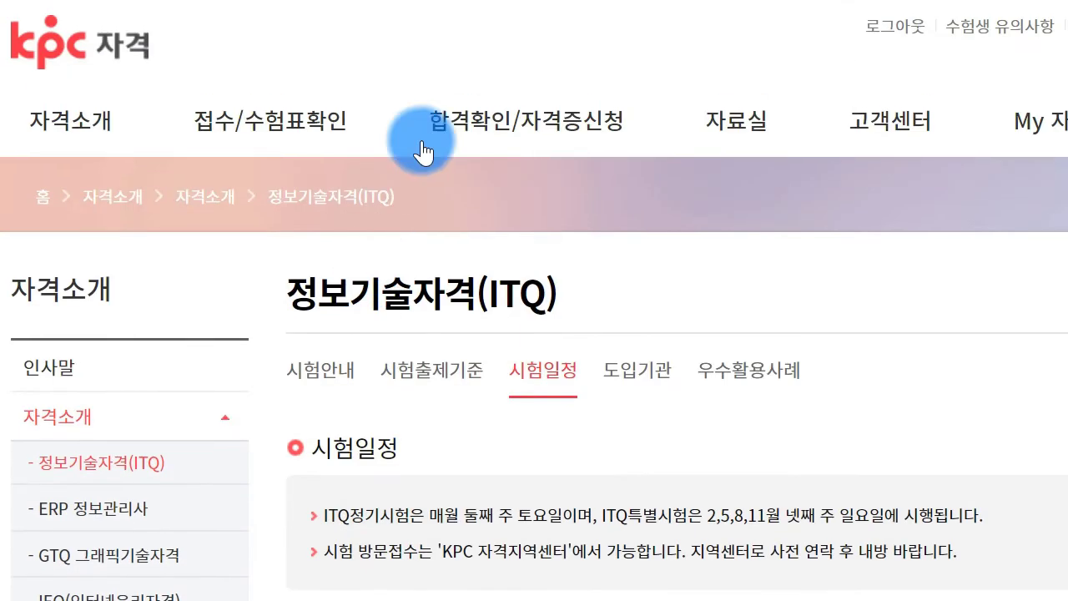
- Open the 원서접수 안내 page from the 접수/수험표확인 menu
mouse_move(261, 134)
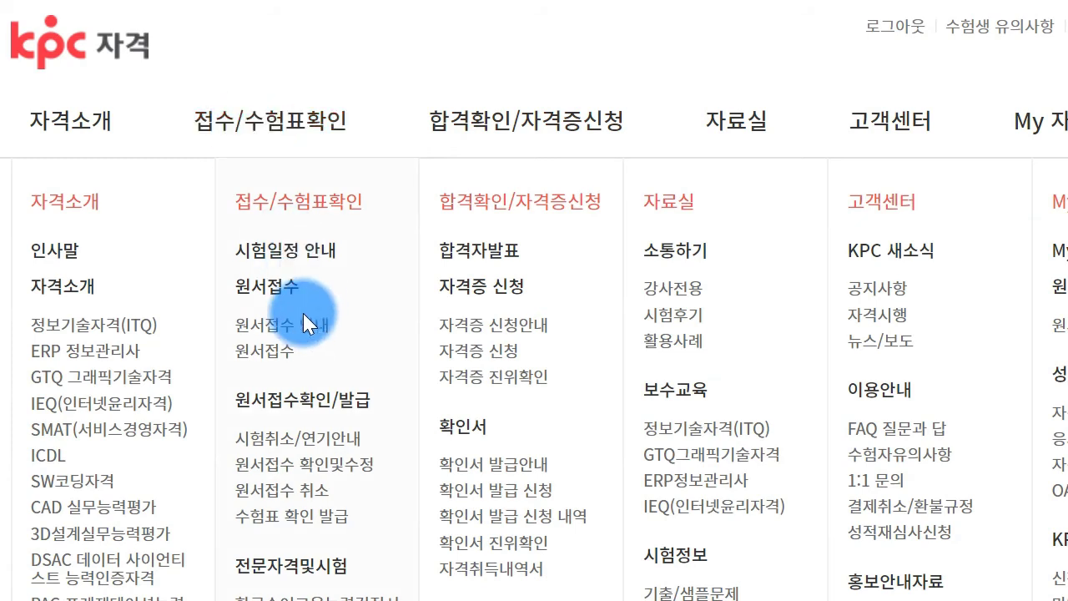
left_click(302, 341)
scroll(367, 338, "down", 3)
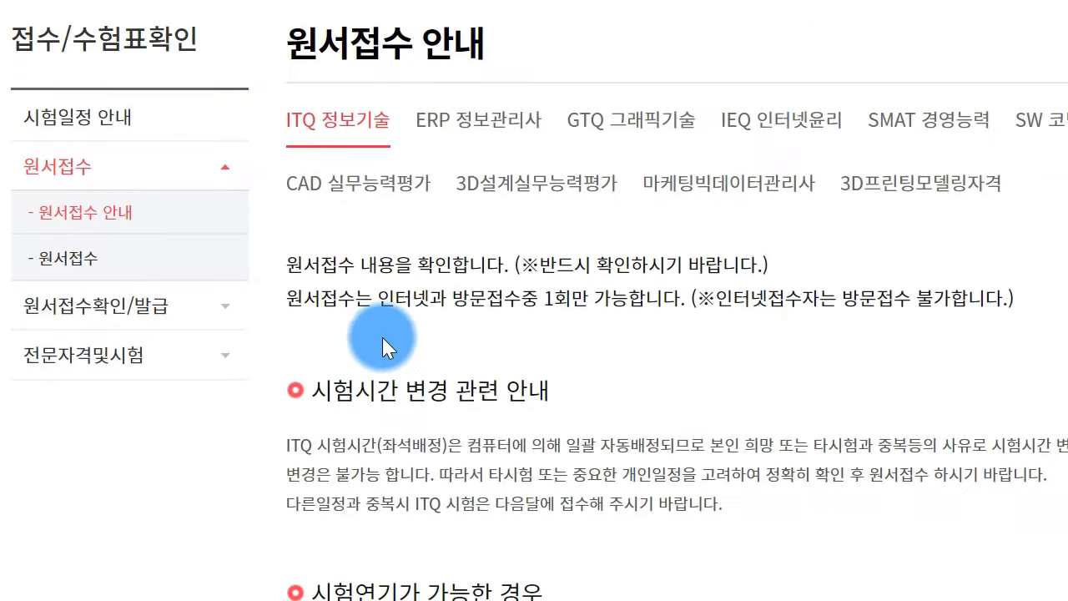
scroll(267, 338, "down", 2)
scroll(250, 317, "up", 3)
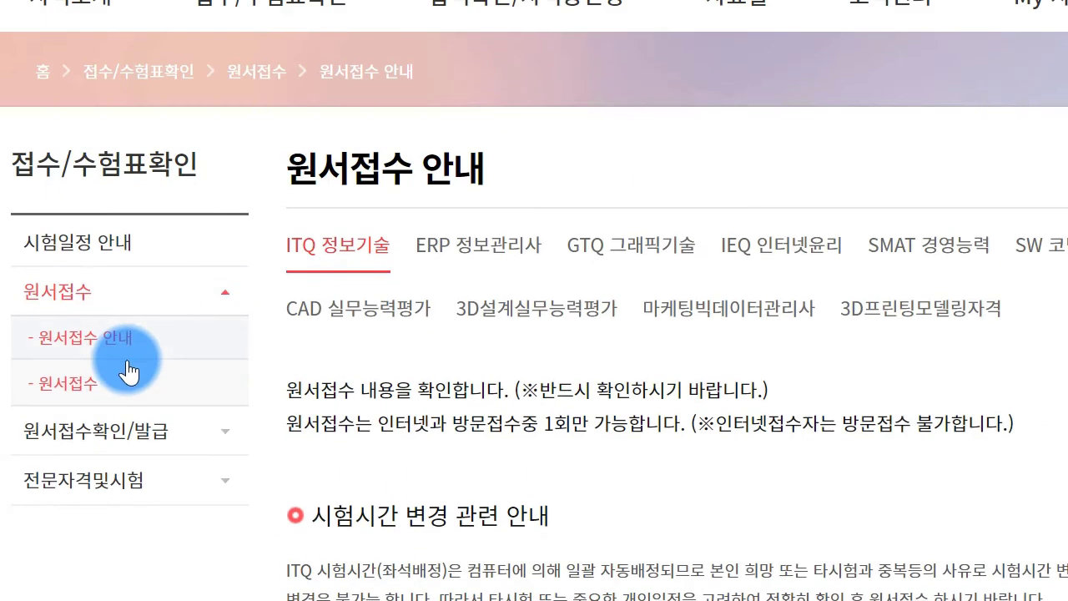
- Open the 원서접수 list of exams open for application and scroll to CAD 실무능력평가
left_click(229, 403)
scroll(451, 384, "down", 3)
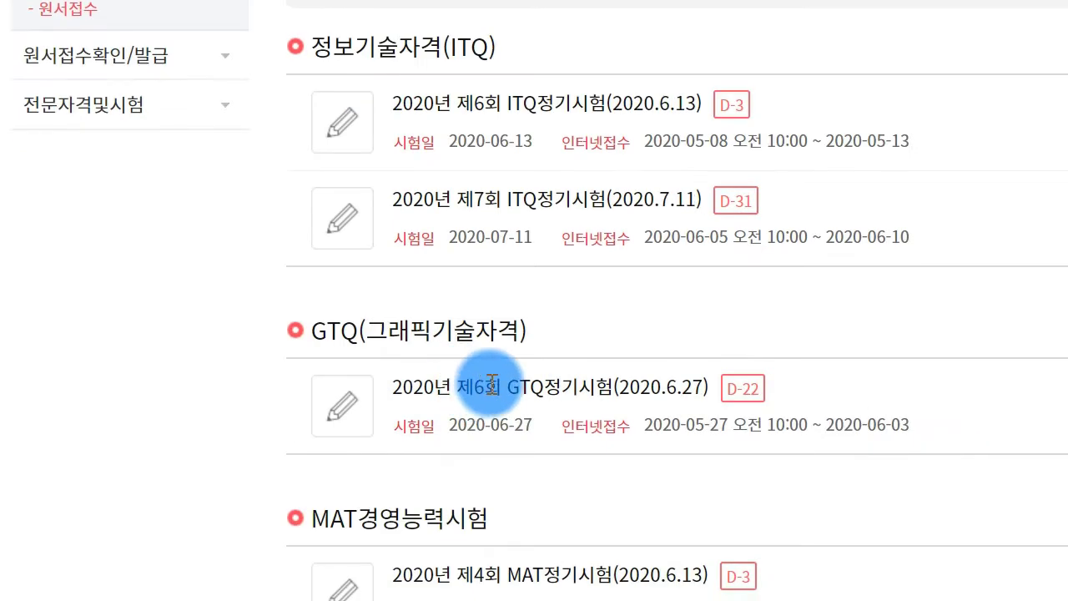
scroll(482, 382, "up", 2)
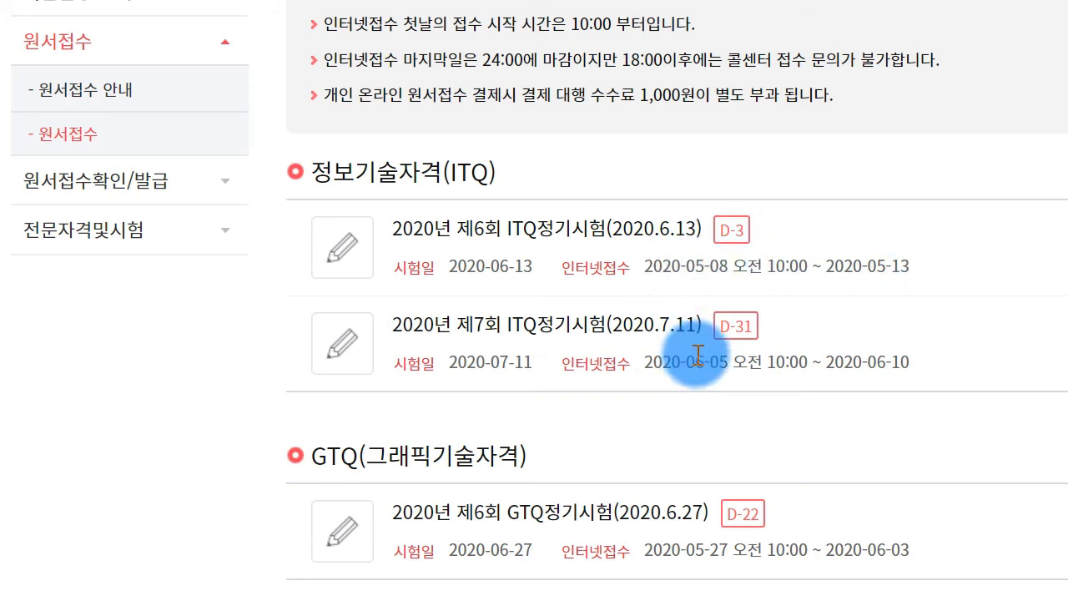
scroll(696, 354, "down", 7)
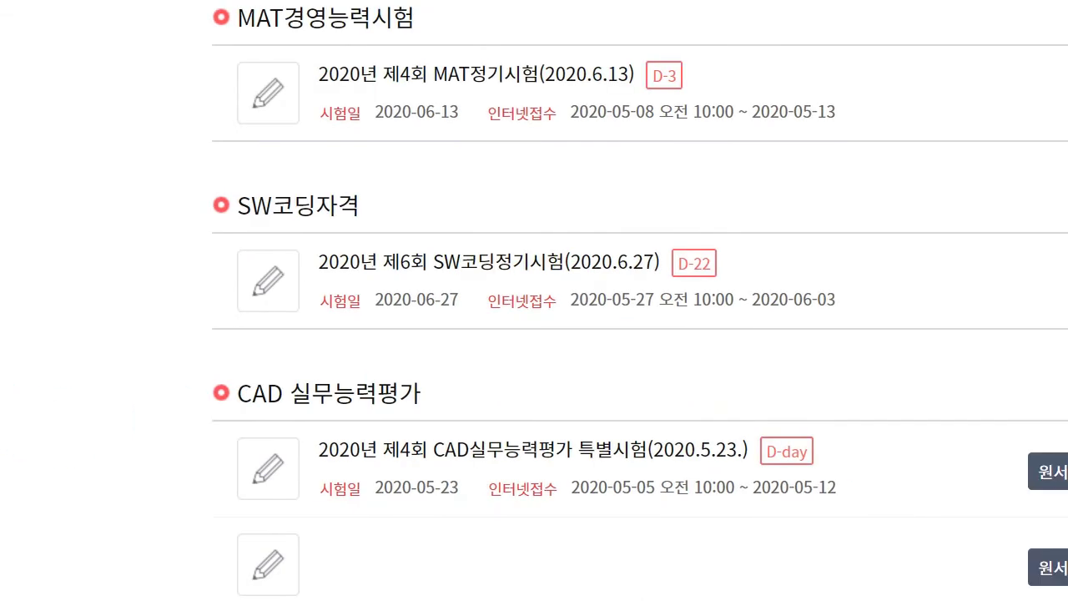
- Agree to the CAD special exam terms and review the 개인정보확인 member details form
left_click(1045, 475)
scroll(651, 474, "down", 9)
scroll(642, 473, "down", 10)
left_click(632, 299)
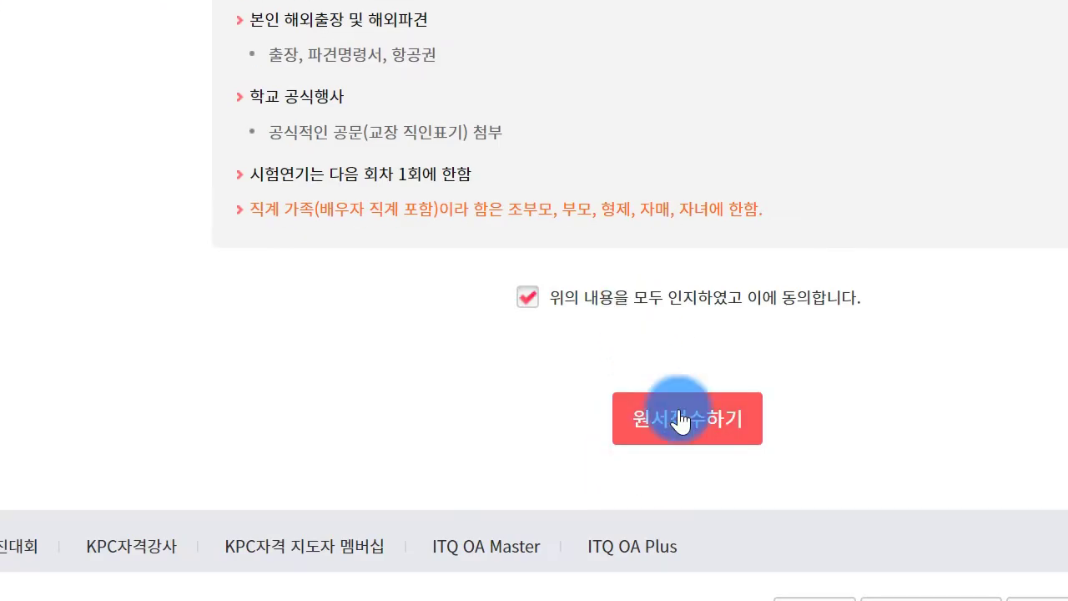
left_click(680, 420)
scroll(690, 440, "down", 5)
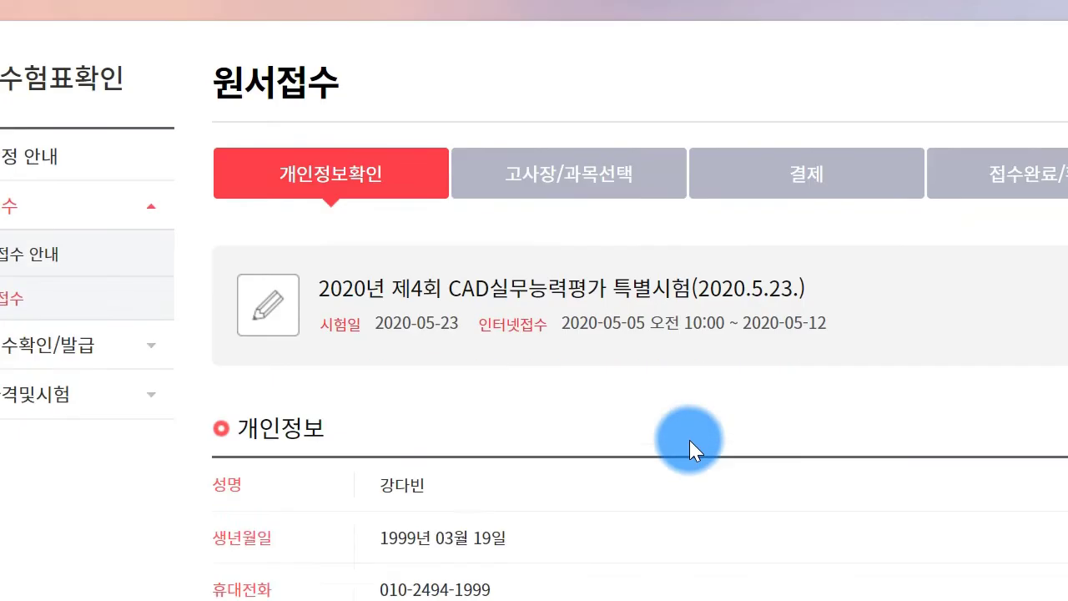
scroll(689, 440, "down", 15)
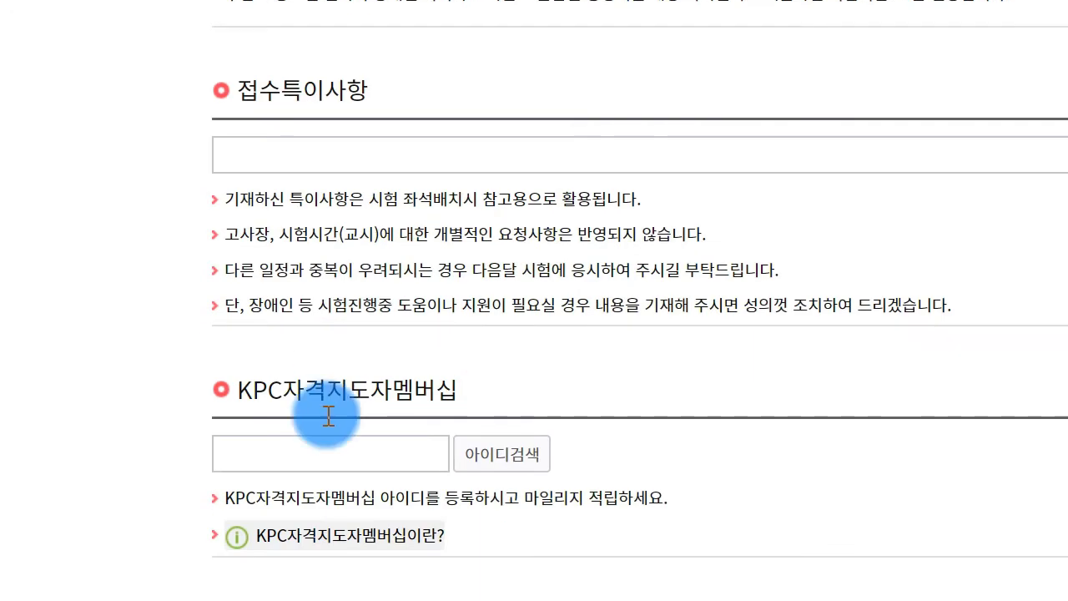
scroll(458, 429, "down", 4)
scroll(486, 442, "up", 15)
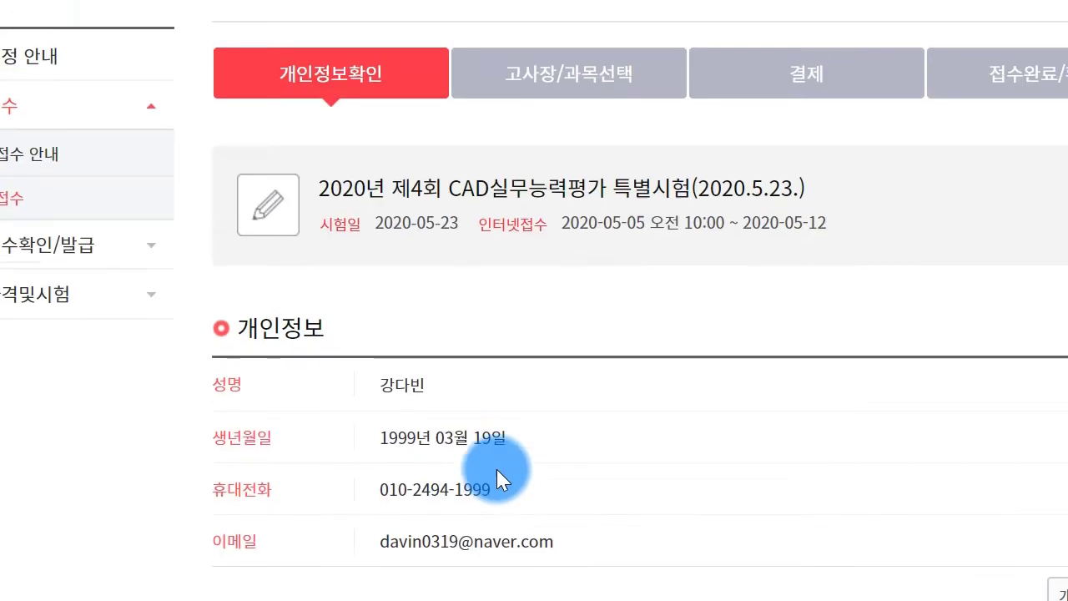
scroll(496, 474, "up", 4)
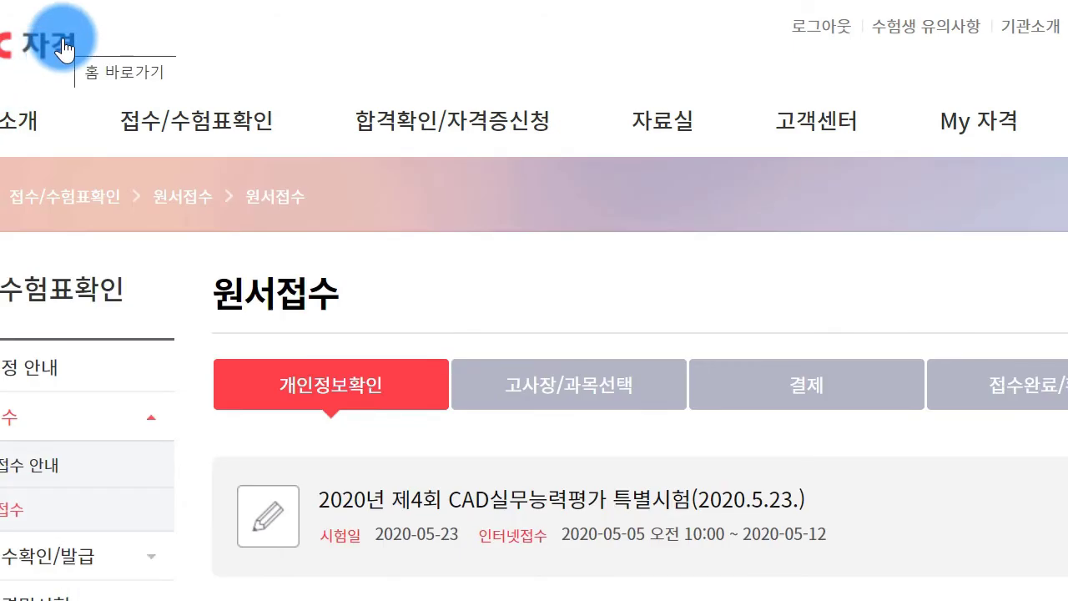
mouse_move(443, 114)
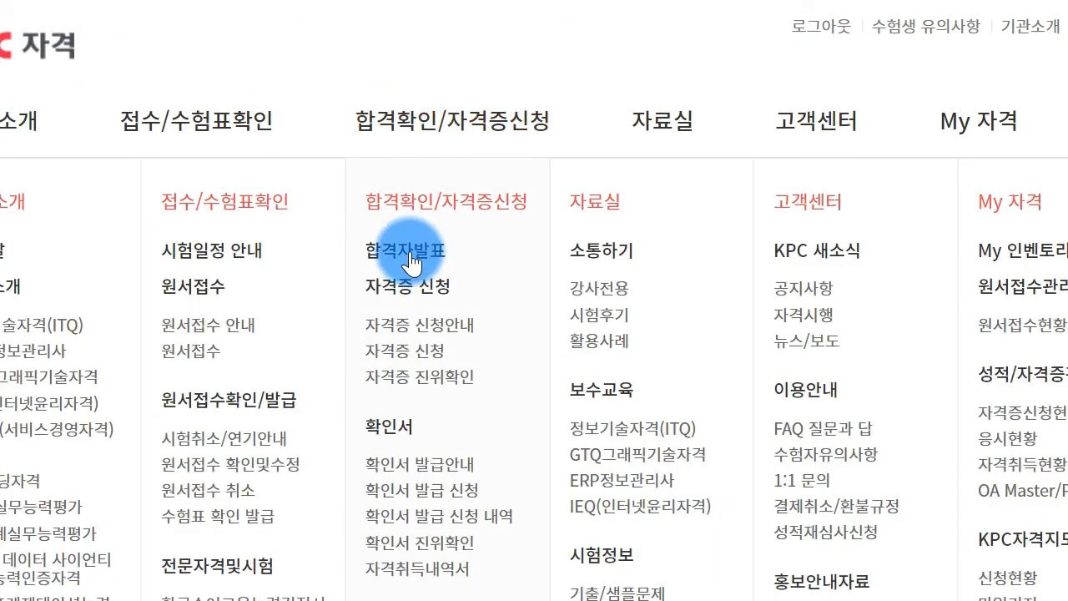
scroll(417, 351, "down", 3)
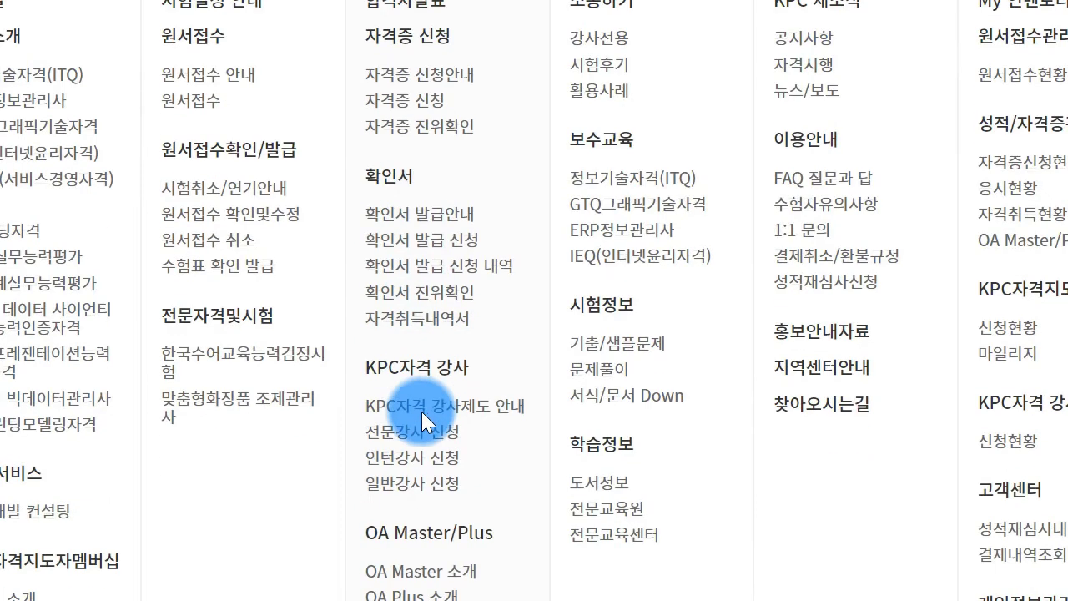
scroll(422, 422, "down", 2)
scroll(420, 423, "up", 3)
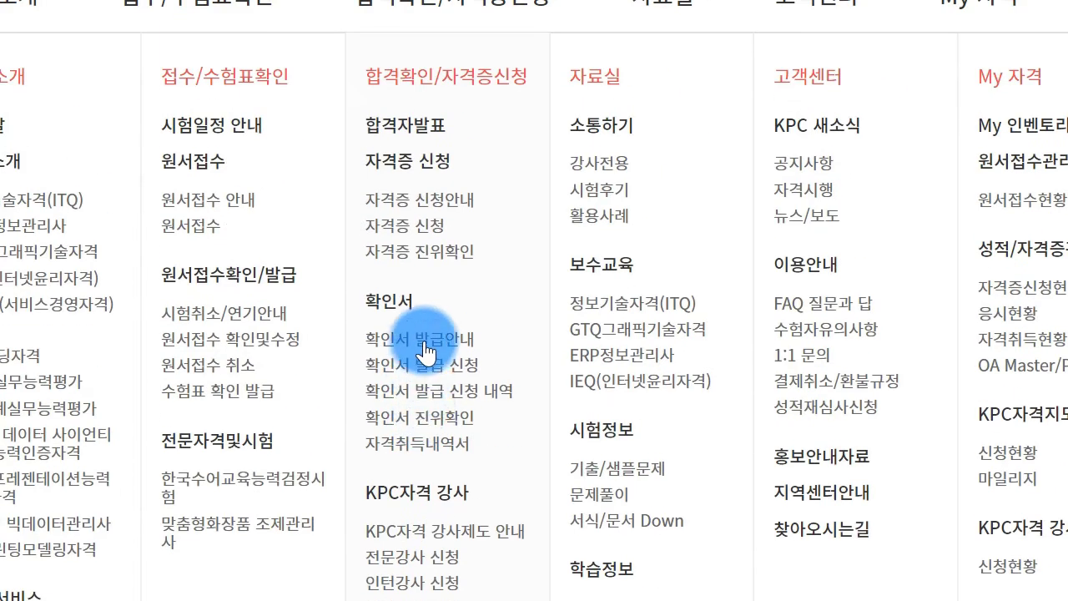
scroll(409, 388, "up", 2)
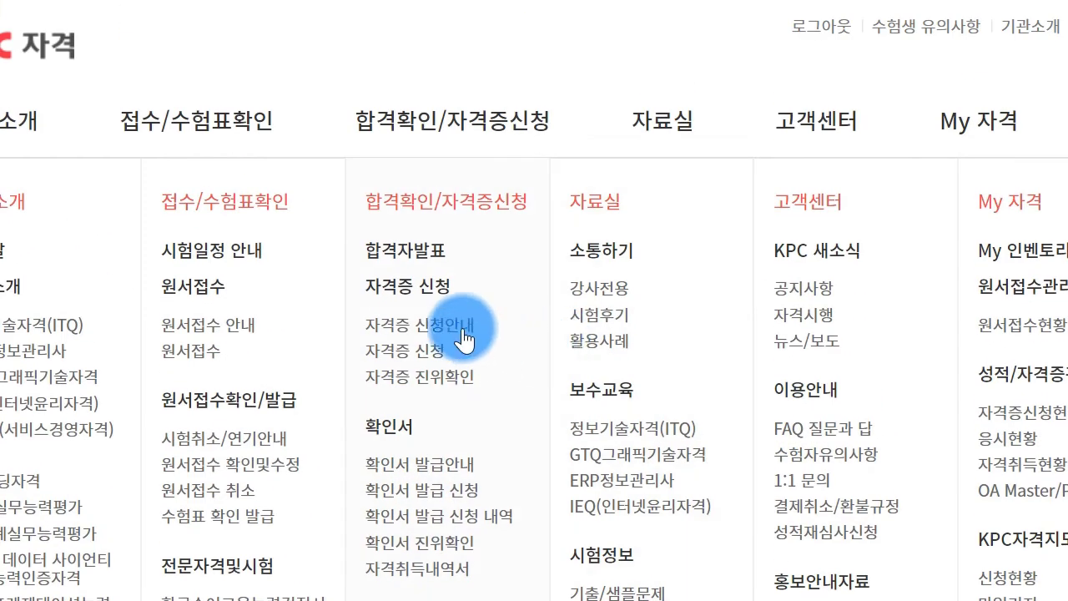
left_click(393, 350)
scroll(467, 356, "down", 5)
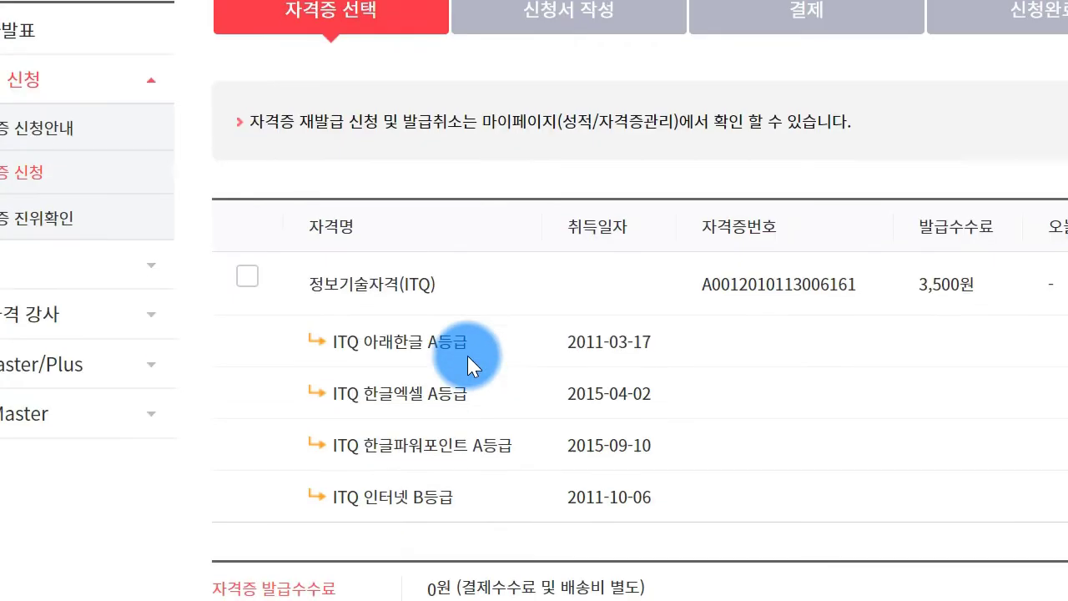
scroll(535, 355, "down", 2)
left_click_drag(723, 375, 242, 159)
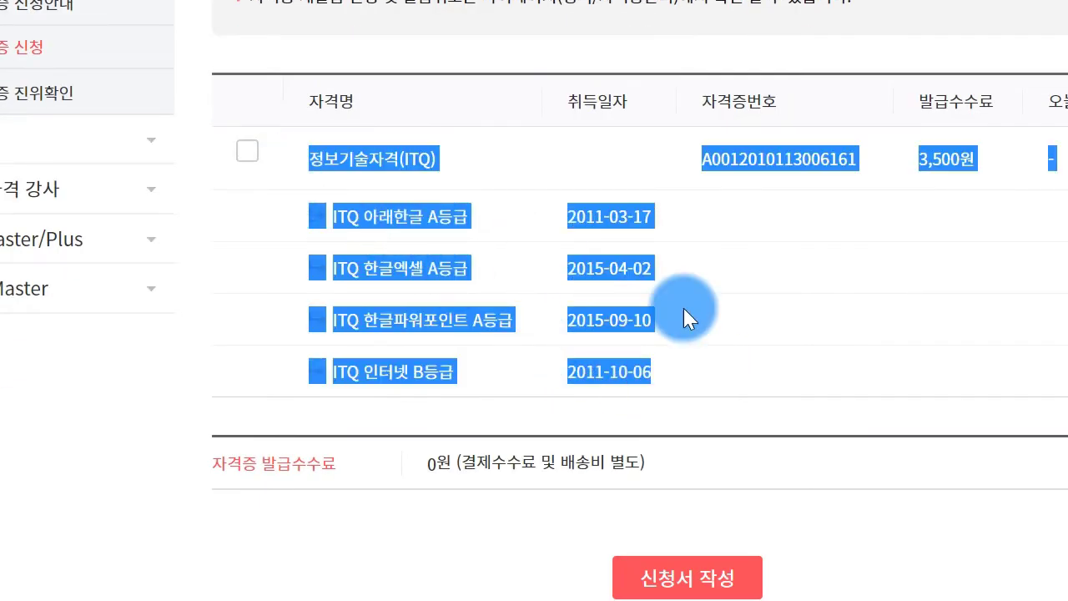
left_click(668, 288)
scroll(622, 355, "up", 3)
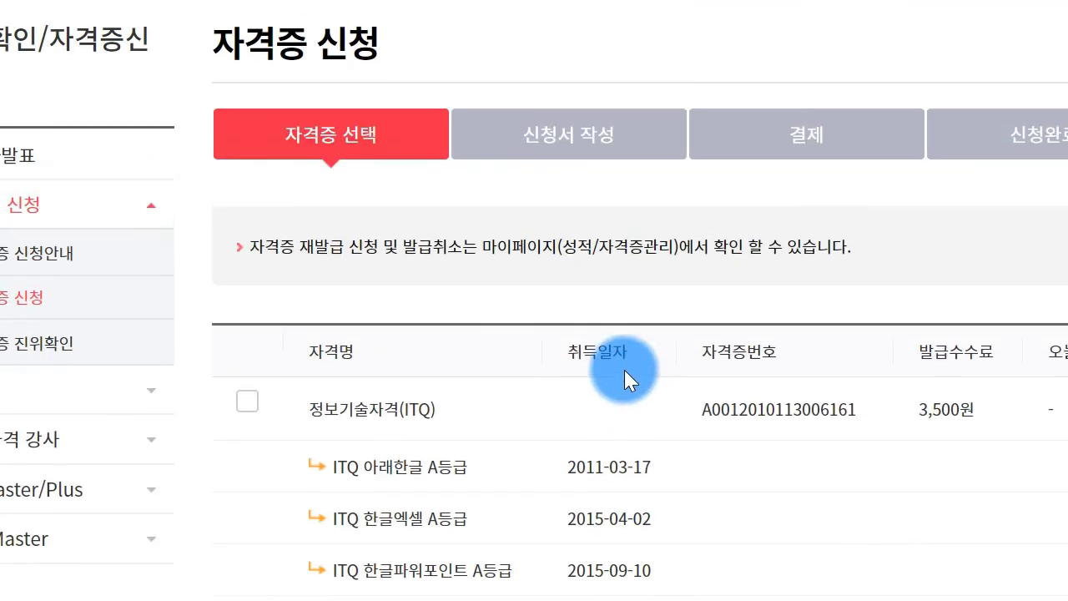
scroll(644, 374, "up", 3)
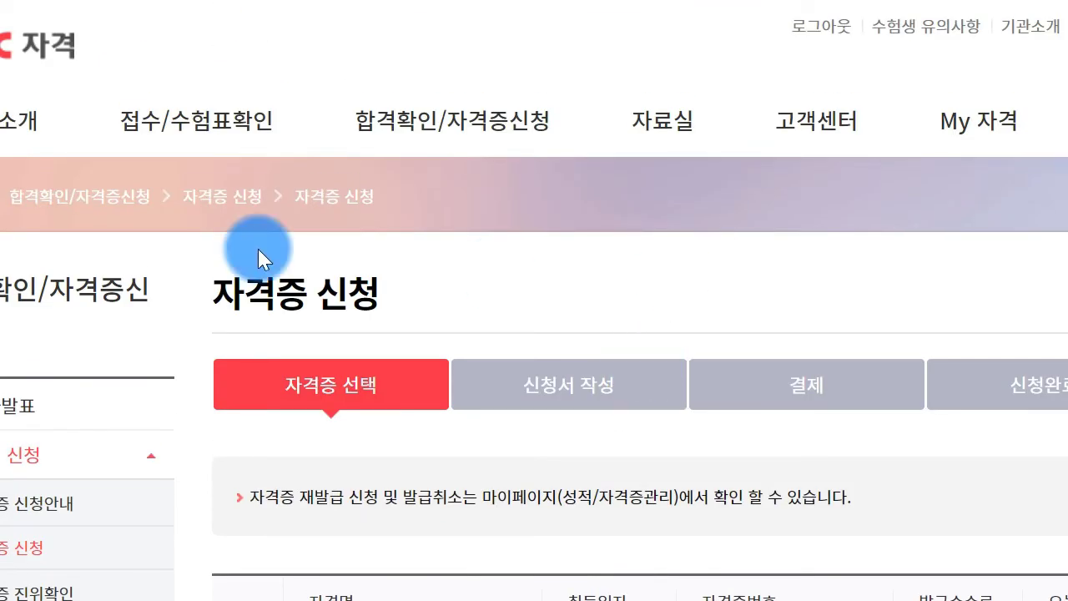
scroll(642, 389, "down", 3)
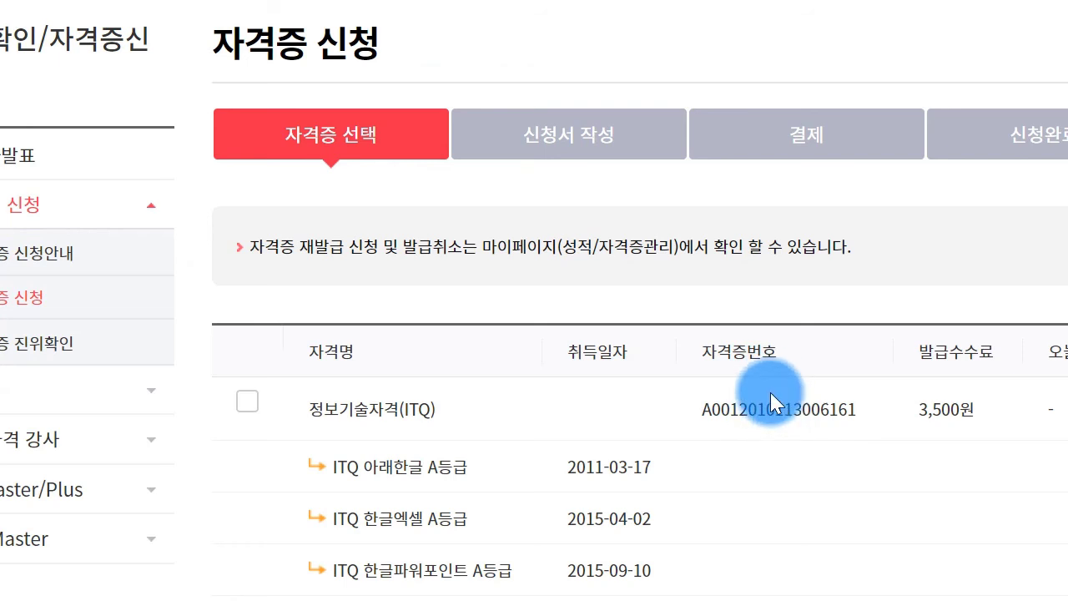
scroll(667, 360, "down", 2)
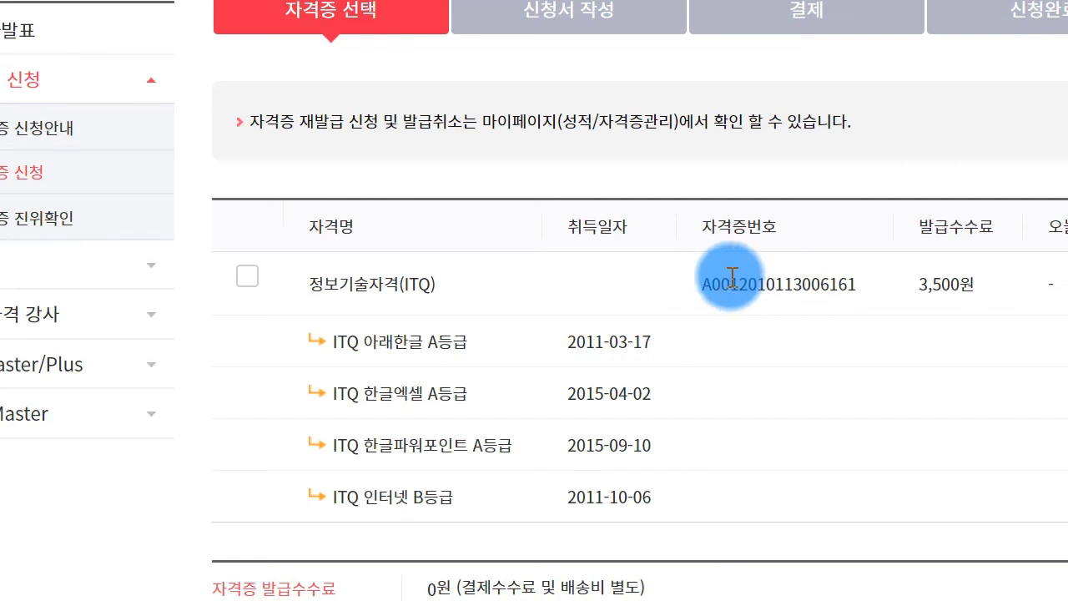
scroll(563, 400, "up", 2)
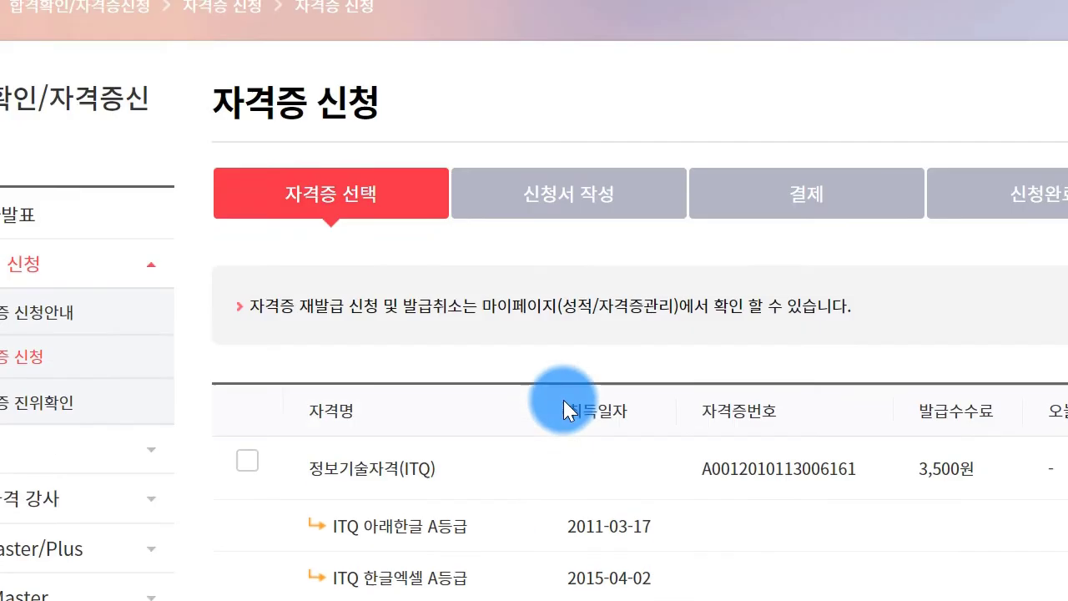
scroll(564, 400, "up", 2)
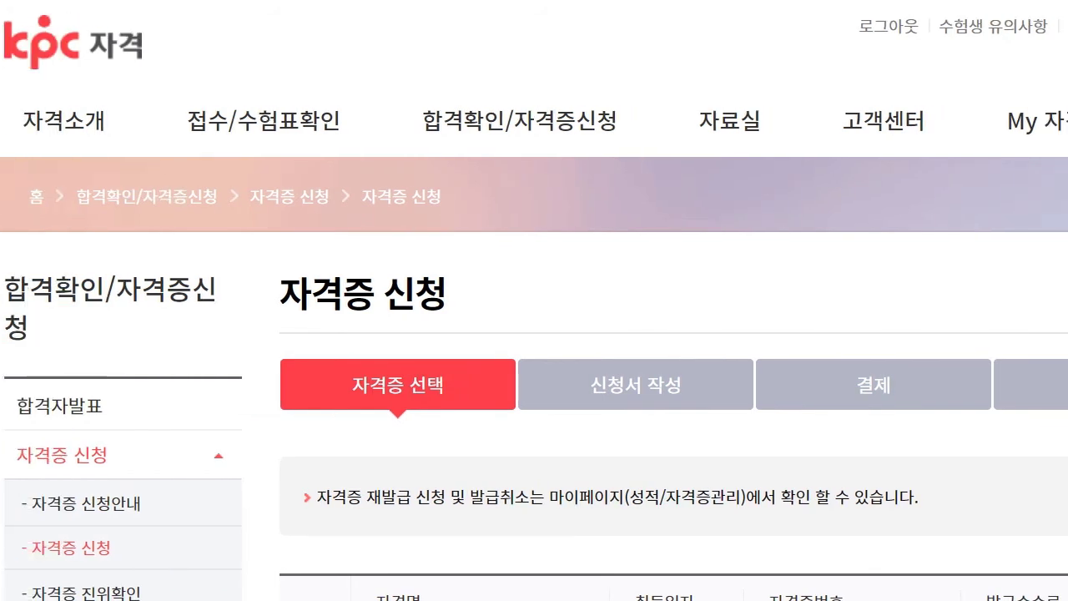
- Return to the KPC 자격 home page and dismiss the exam-postponement and ITQ version-change notices
left_click(117, 64)
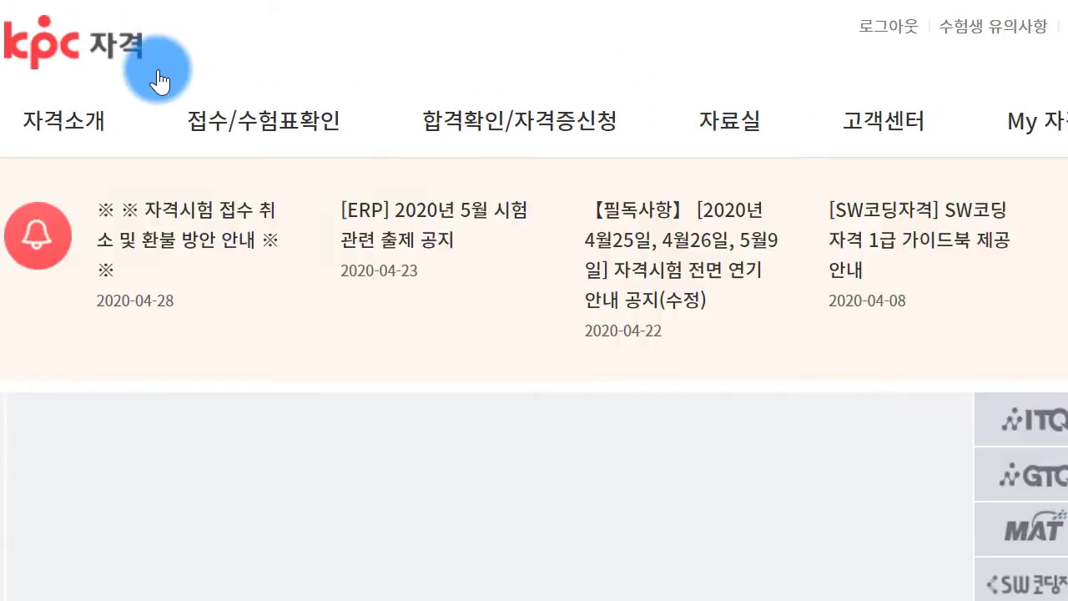
scroll(660, 251, "down", 4)
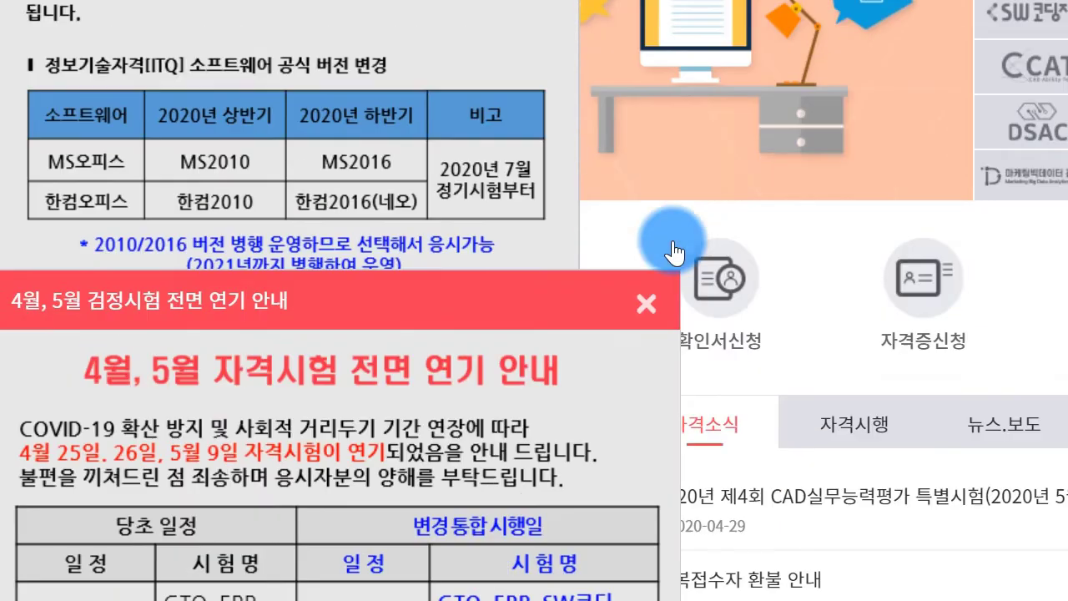
left_click(647, 277)
left_click(469, 415)
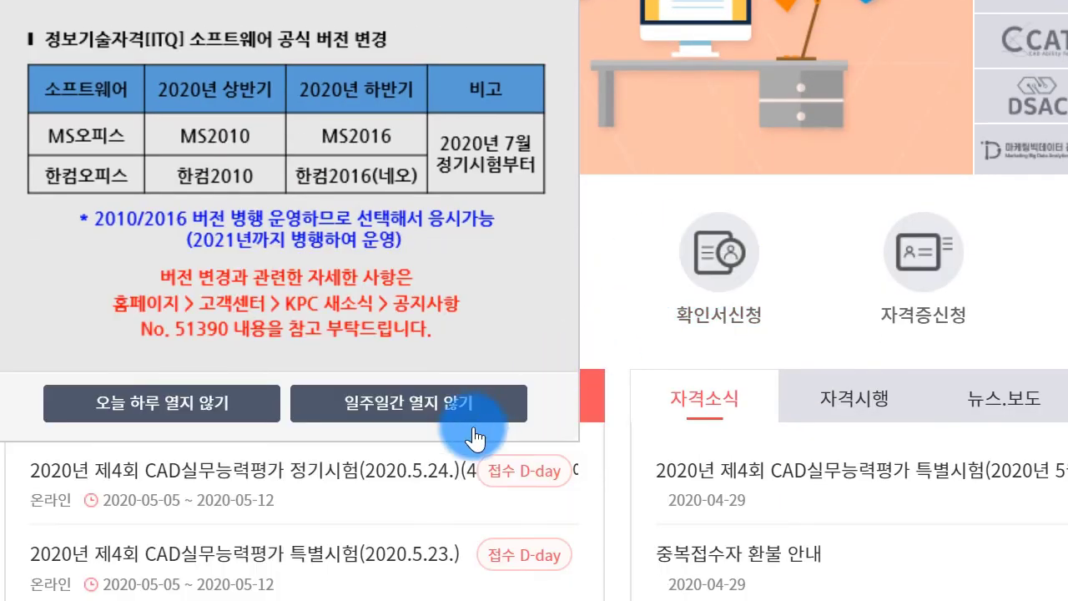
left_click(541, 201)
- Open the ITQ 시험일정 page listing exam dates and application periods from 2020-02-08
scroll(592, 258, "down", 3)
left_click(699, 380)
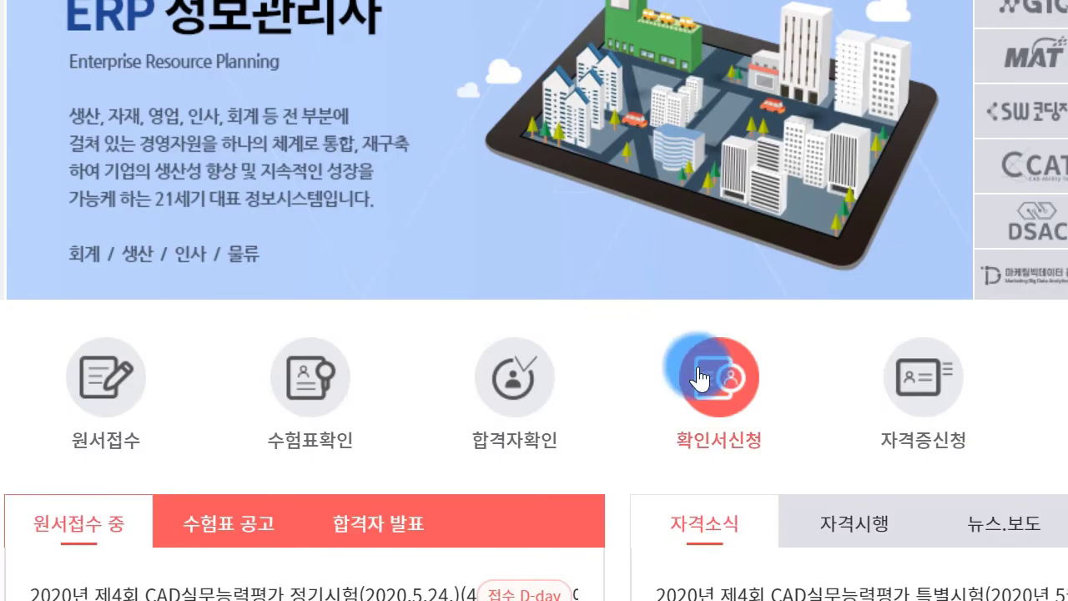
left_click(523, 378)
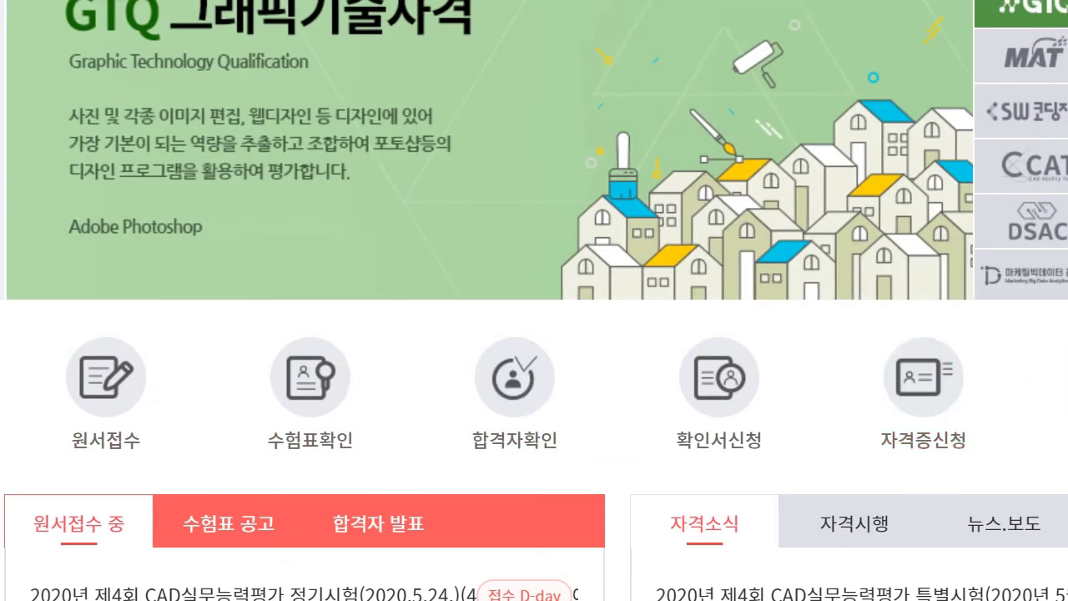
scroll(675, 393, "down", 5)
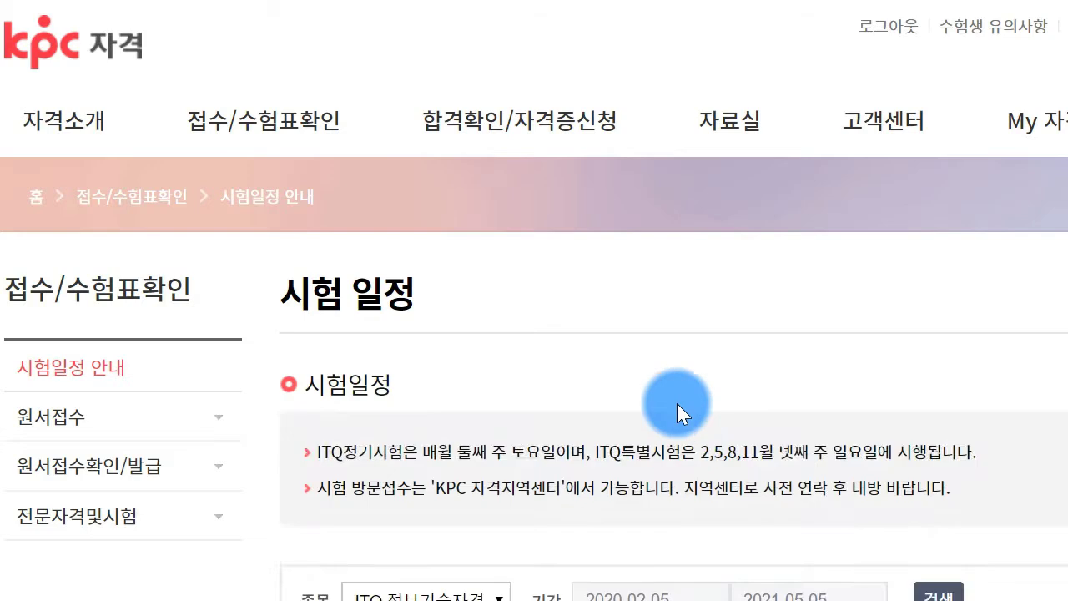
scroll(587, 360, "down", 5)
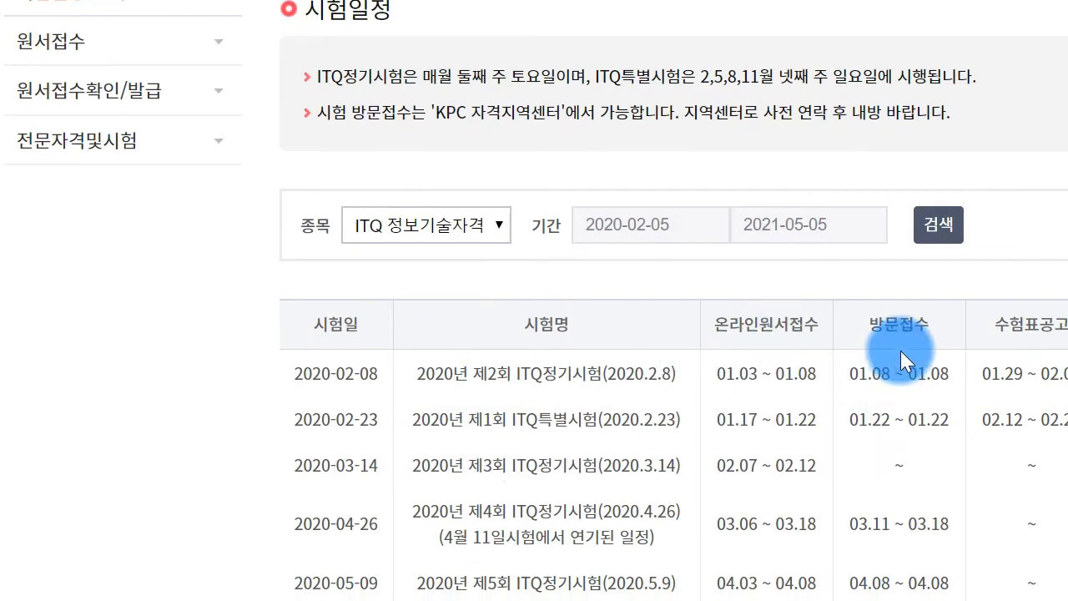
- Scroll back up the ITQ 시험일정 page before returning to the slideshow
scroll(901, 350, "up", 3)
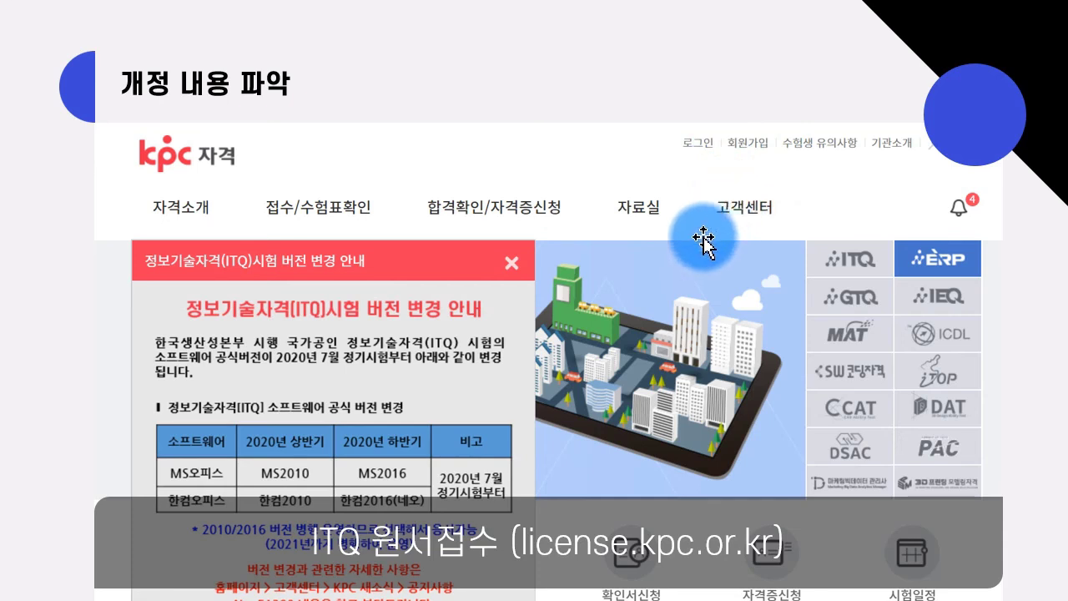
- Advance to the 엑셀 2016 시작하기 slide and search Windows Start for Excel 2016
left_click(676, 332)
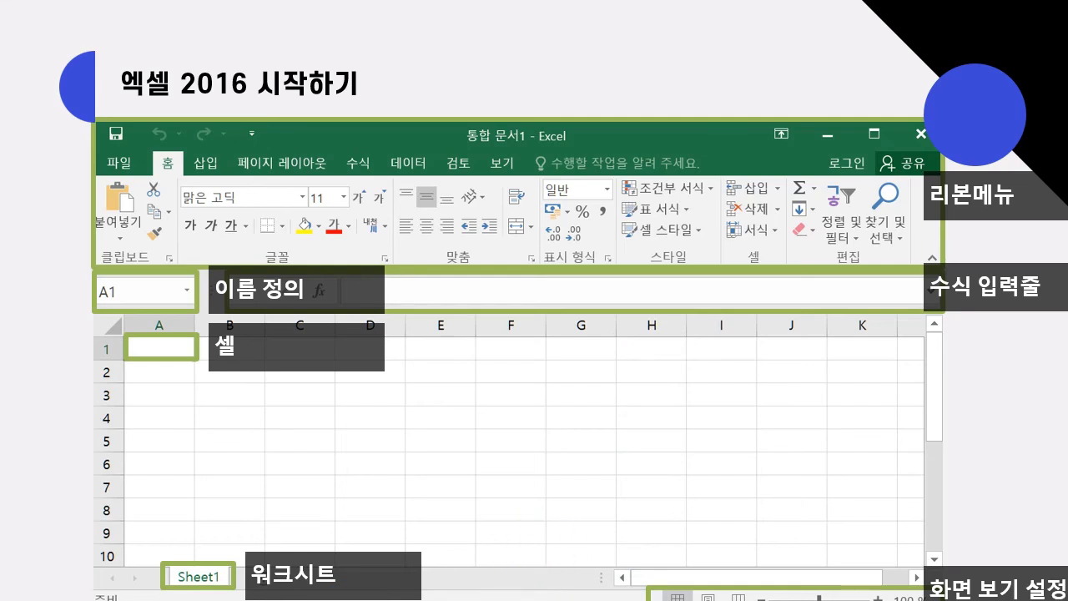
key("super")
type("e")
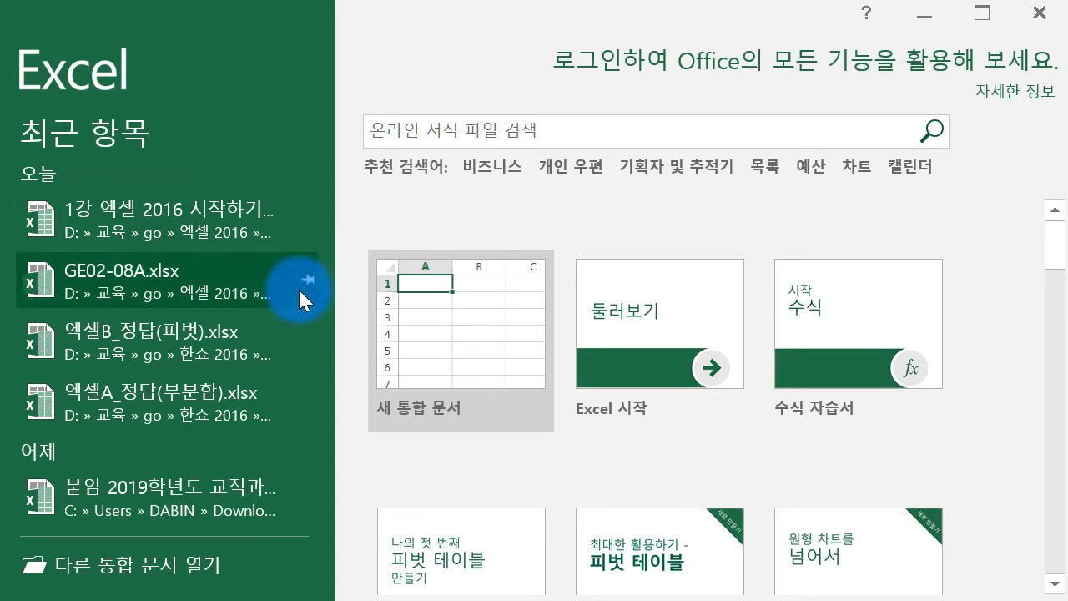
- Create the blank workbook 통합 문서1 from the Excel start screen
left_click(450, 345)
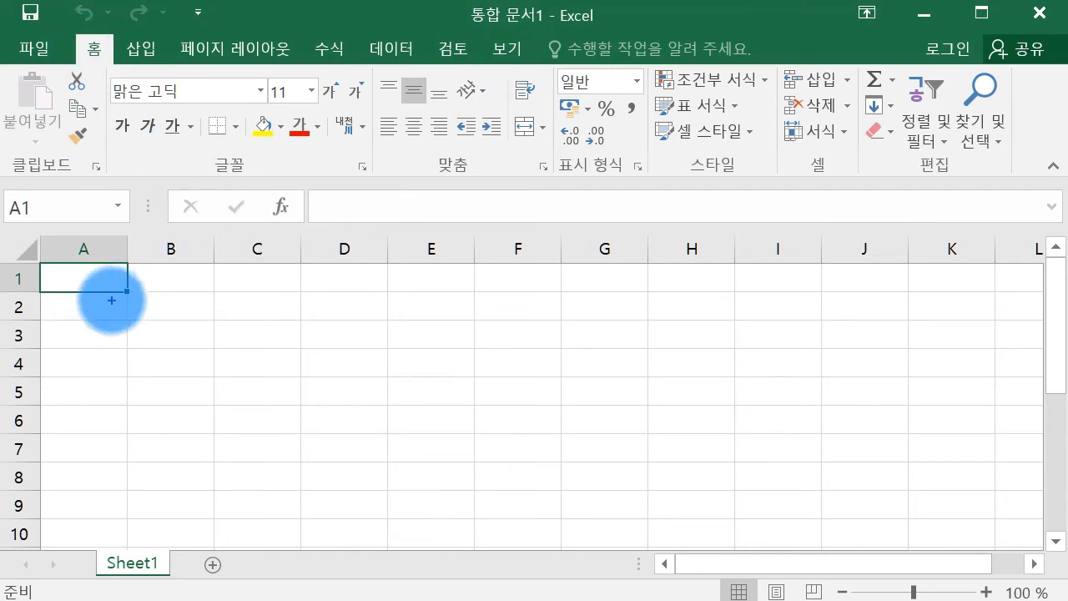
mouse_move(132, 304)
left_mouse_down()
mouse_move(29, 281)
mouse_move(99, 245)
mouse_move(133, 325)
left_mouse_up()
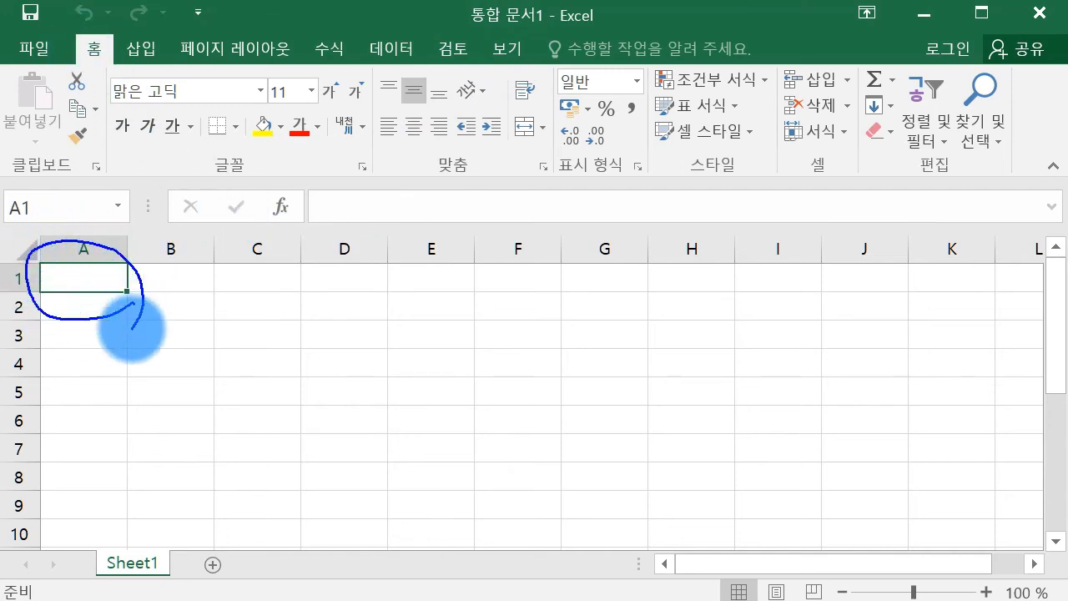
mouse_move(204, 276)
left_mouse_down()
mouse_move(201, 308)
mouse_move(223, 306)
left_mouse_up()
mouse_move(211, 291)
left_mouse_down()
mouse_move(244, 301)
mouse_move(244, 326)
mouse_move(258, 320)
left_mouse_up()
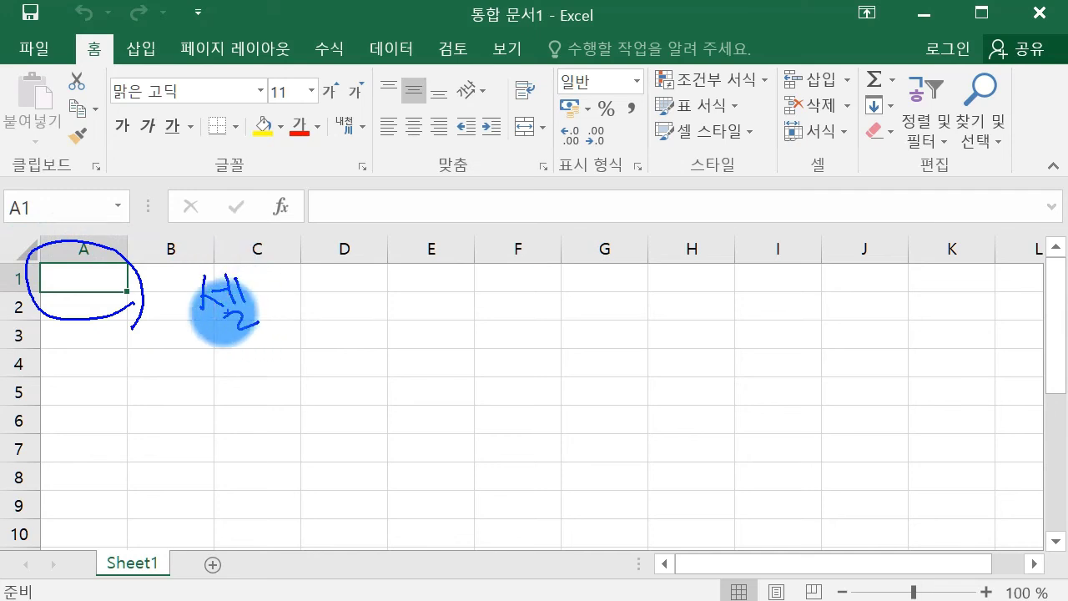
left_click_drag(249, 269, 161, 389)
left_click_drag(392, 301, 267, 442)
left_click_drag(589, 325, 456, 455)
left_click_drag(767, 357, 618, 470)
left_click_drag(879, 396, 758, 482)
mouse_move(184, 572)
left_mouse_down()
mouse_move(119, 576)
mouse_move(84, 555)
mouse_move(182, 542)
mouse_move(185, 582)
left_mouse_up()
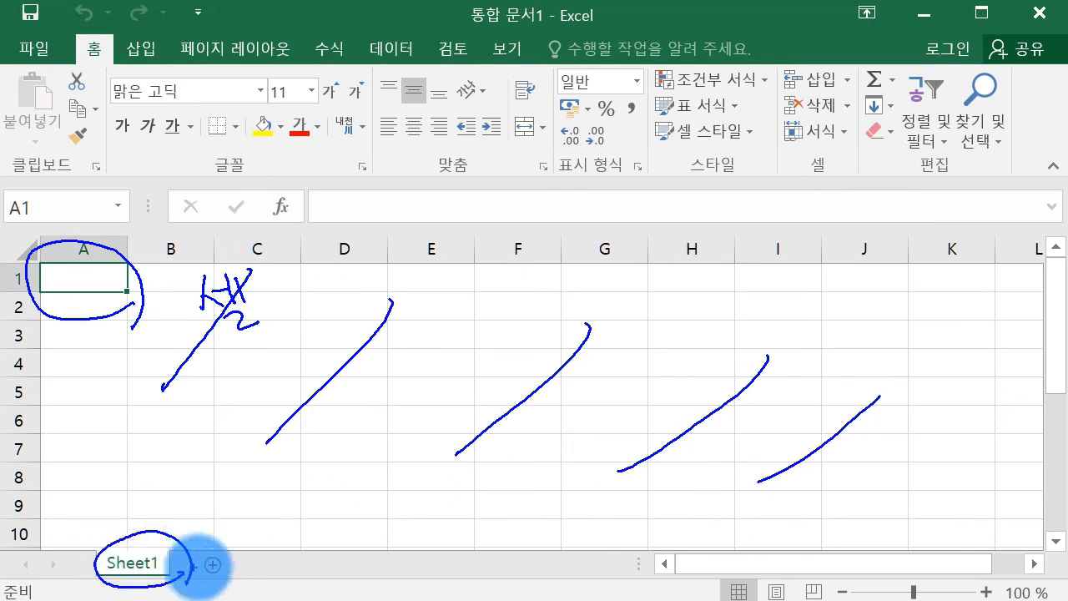
mouse_move(201, 508)
left_mouse_down()
mouse_move(238, 521)
mouse_move(267, 506)
mouse_move(307, 528)
mouse_move(226, 573)
mouse_move(357, 576)
mouse_move(421, 550)
mouse_move(434, 584)
left_mouse_up()
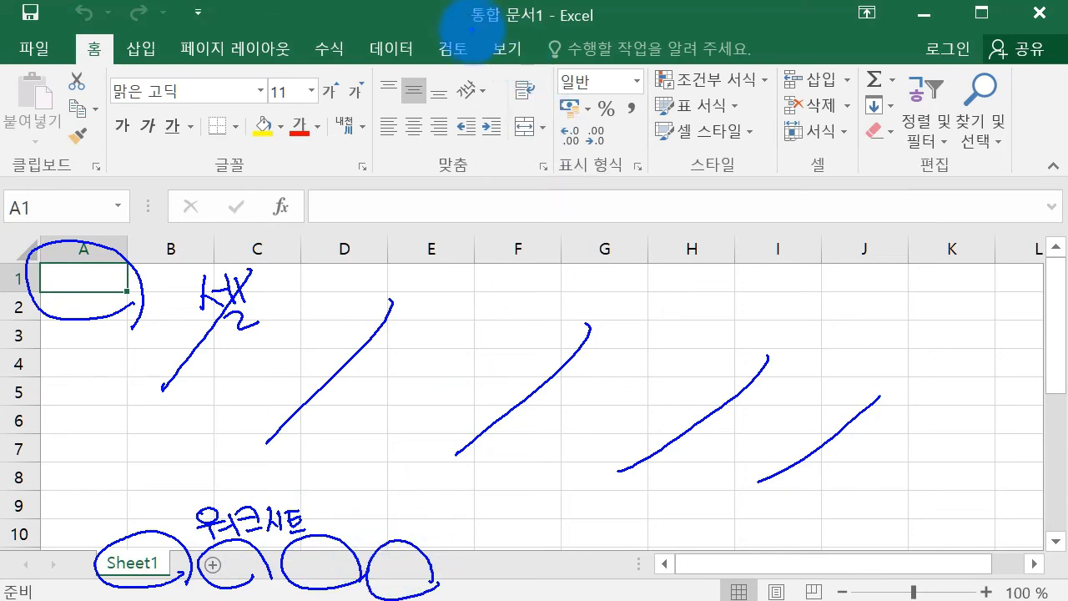
left_click_drag(470, 35, 607, 33)
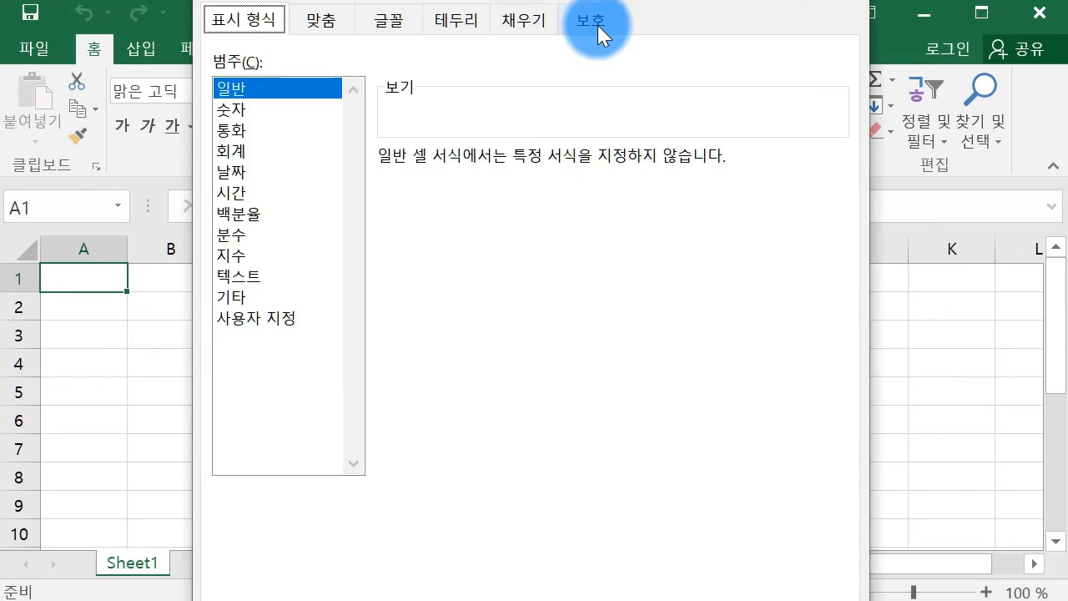
key("Escape")
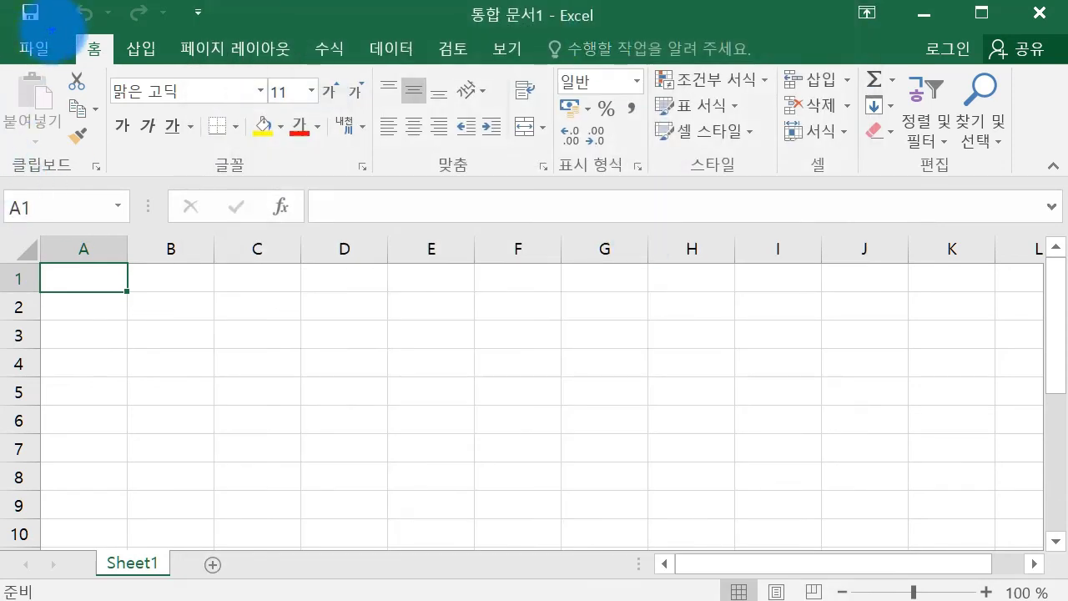
left_click_drag(50, 31, 53, 48)
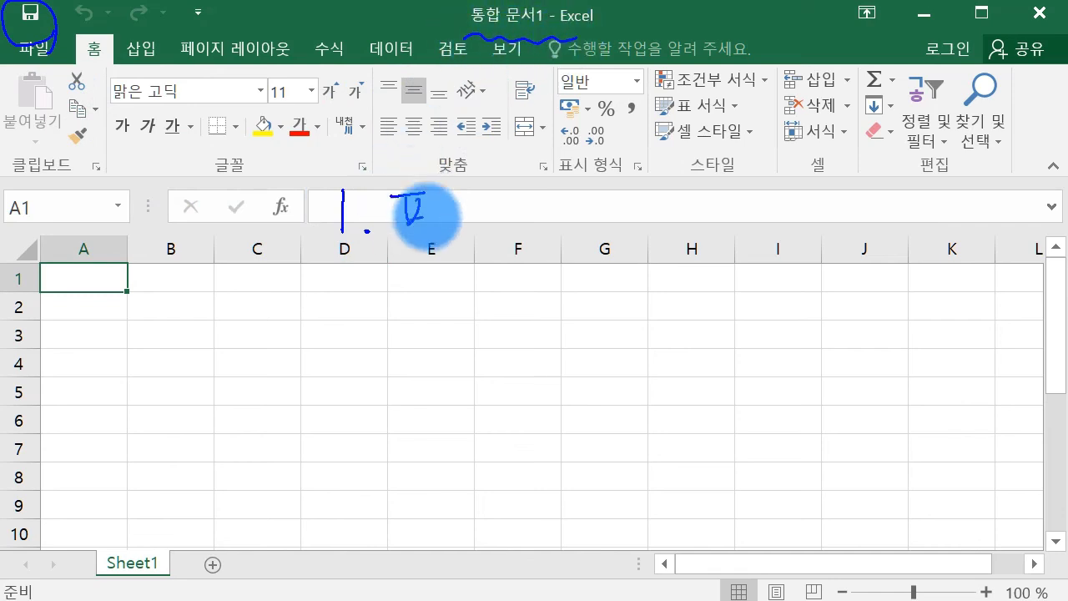
- Ink arrows to the workbook title and Sheet1, noting that sheets can be many
mouse_move(509, 196)
left_mouse_down()
mouse_move(500, 172)
mouse_move(529, 157)
mouse_move(529, 66)
mouse_move(559, 117)
left_mouse_up()
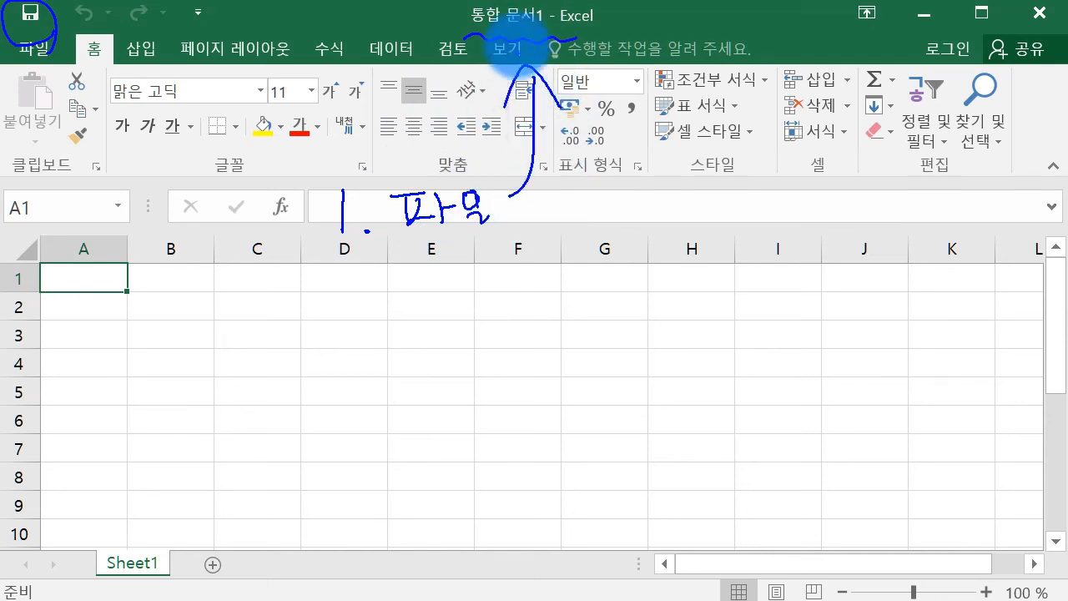
mouse_move(125, 491)
left_mouse_down()
mouse_move(132, 534)
mouse_move(159, 511)
mouse_move(240, 509)
left_mouse_up()
left_click_drag(134, 536, 134, 584)
mouse_move(212, 565)
left_mouse_down()
mouse_move(327, 563)
mouse_move(337, 552)
left_mouse_up()
left_click_drag(405, 541, 409, 578)
mouse_move(419, 576)
left_mouse_down()
mouse_move(432, 545)
mouse_move(461, 572)
left_mouse_up()
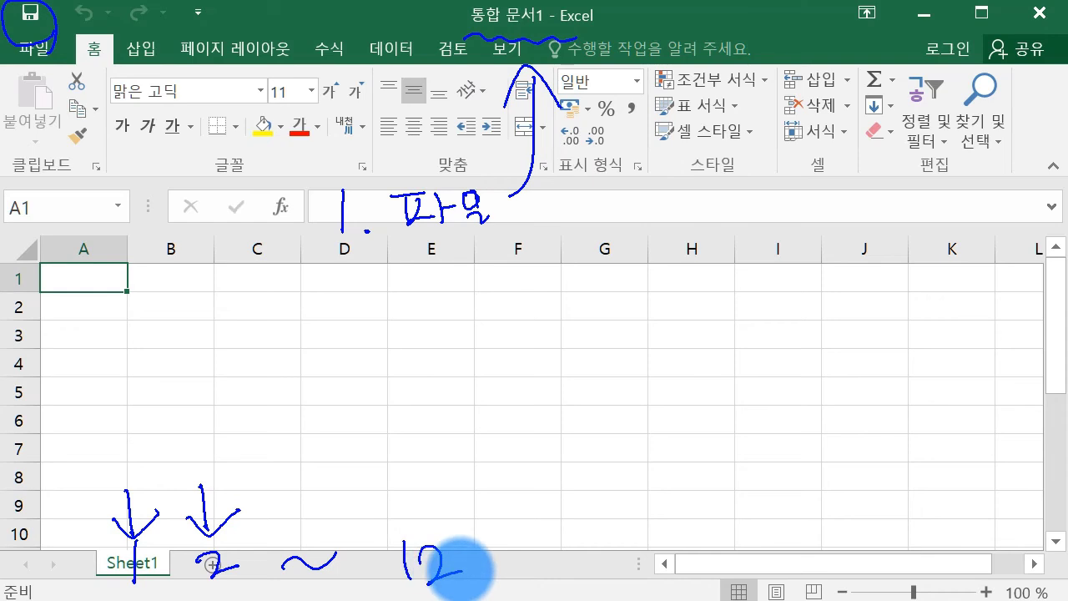
- Clear the ink and write 2020 and 2024 as example sheet names
key("Escape")
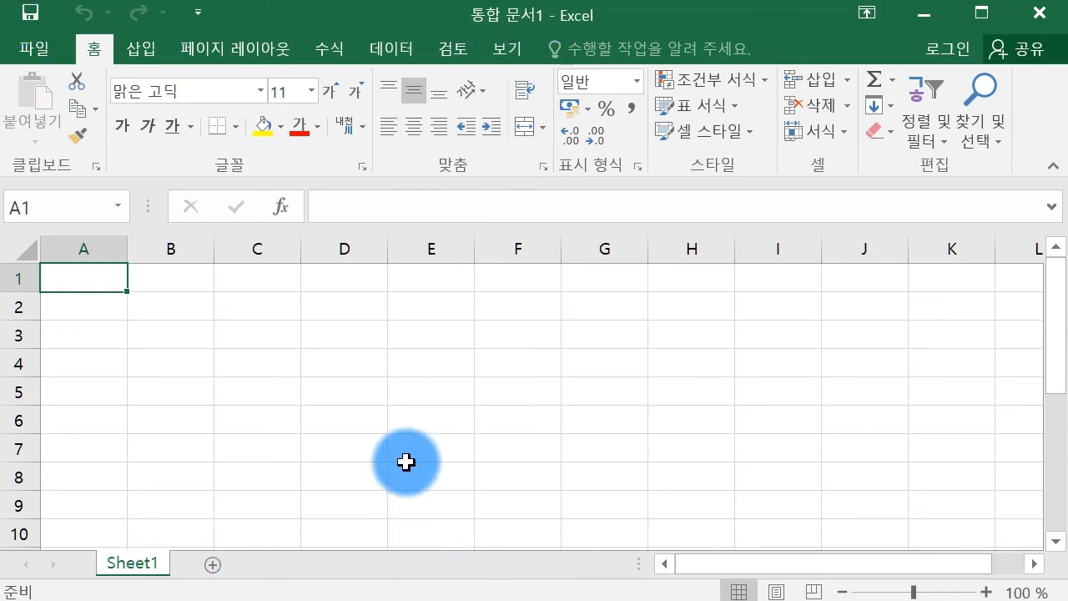
key("ctrl+2")
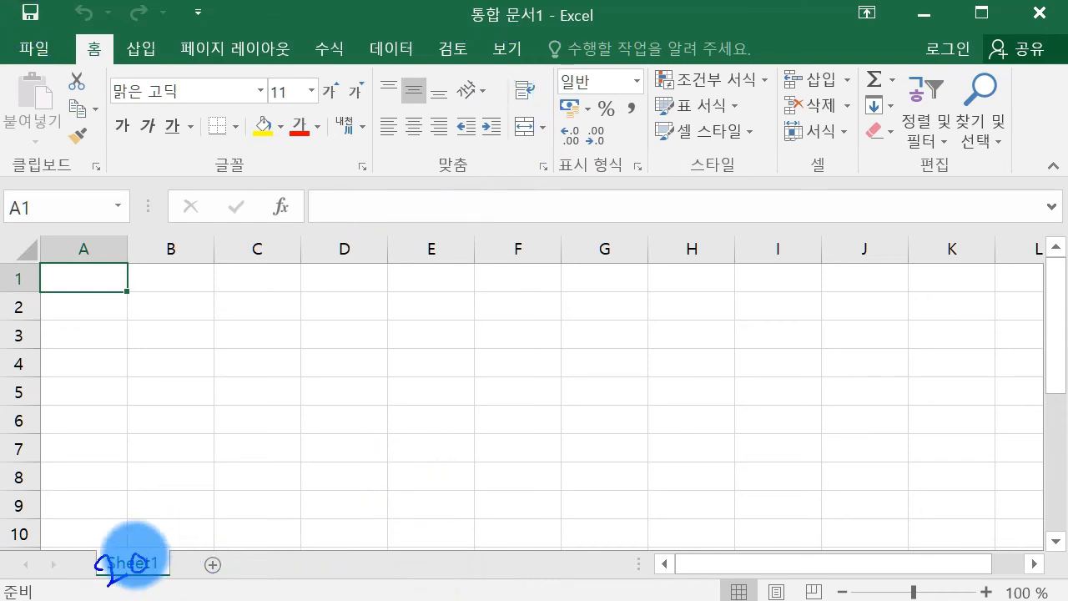
left_click_drag(180, 555, 250, 577)
left_click_drag(270, 557, 308, 570)
left_click_drag(299, 553, 298, 581)
left_click_drag(358, 562, 455, 559)
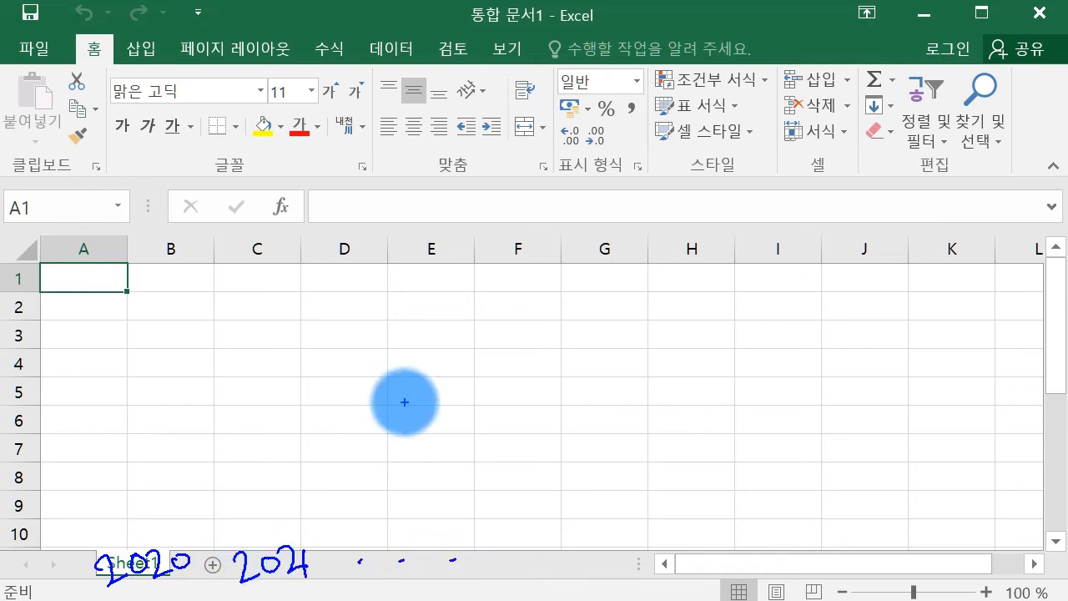
- Draw down-arrows at the sheet tabs and handwrite the label 워크시트 above them
mouse_move(143, 469)
left_mouse_down()
mouse_move(145, 512)
mouse_move(175, 502)
left_mouse_up()
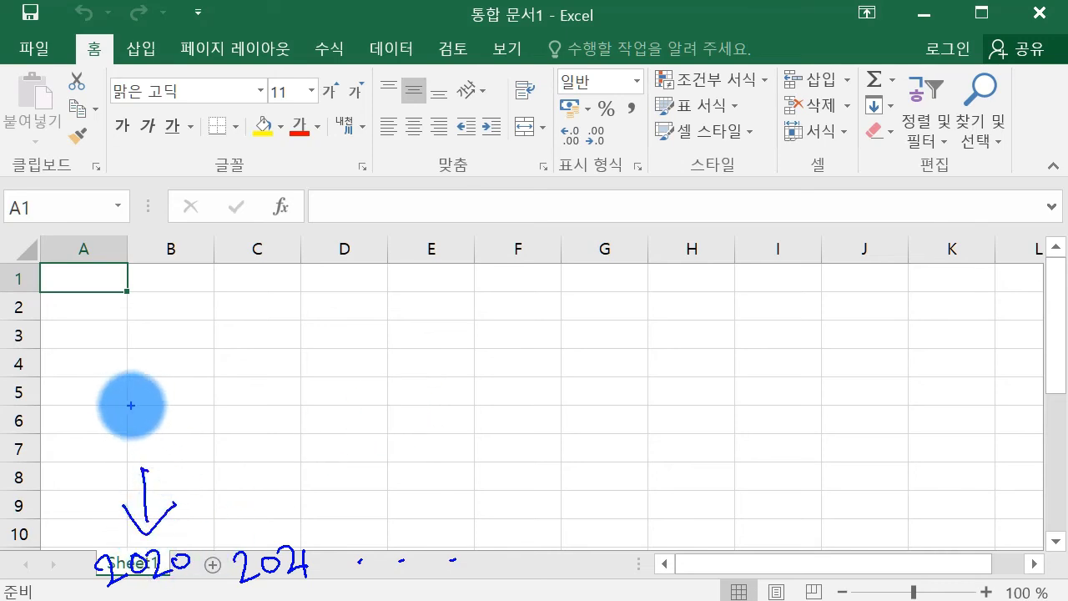
left_click_drag(256, 489, 297, 491)
mouse_move(354, 467)
left_mouse_down()
mouse_move(356, 510)
mouse_move(387, 499)
left_mouse_up()
left_click_drag(158, 385, 182, 409)
left_click_drag(174, 411, 176, 426)
left_click_drag(184, 399, 187, 402)
left_click_drag(185, 411, 228, 410)
left_click_drag(215, 427, 268, 416)
mouse_move(277, 385)
left_mouse_down()
mouse_move(275, 421)
mouse_move(310, 417)
left_mouse_up()
left_click_drag(293, 406, 307, 407)
left_click_drag(305, 430, 317, 427)
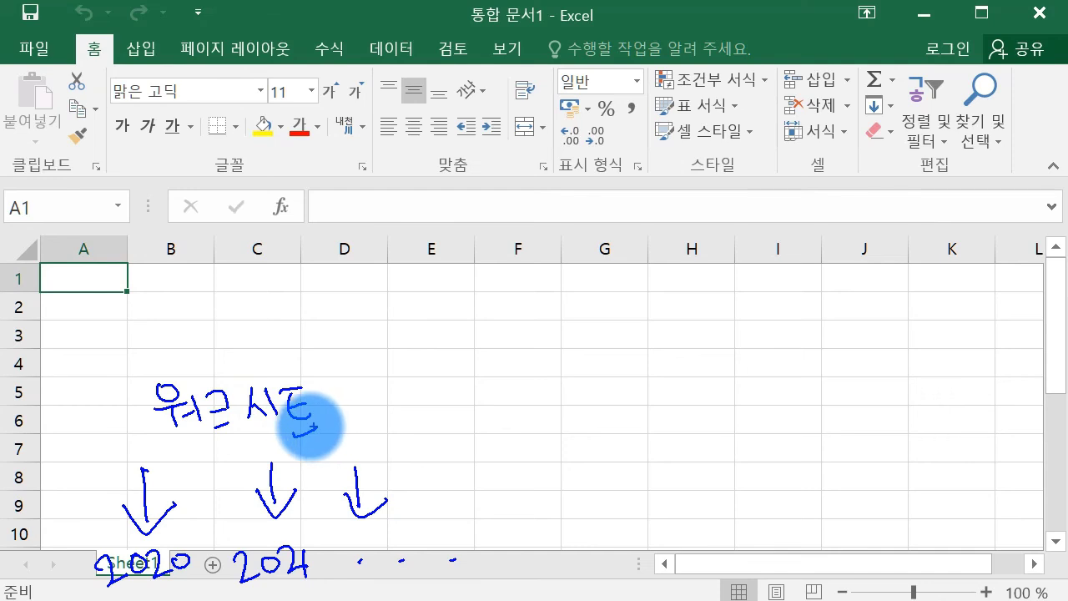
- Clear the ink, stroke across the grid's cells, circle A1 and write 셀 beside it
key("e")
left_click_drag(164, 286, 130, 381)
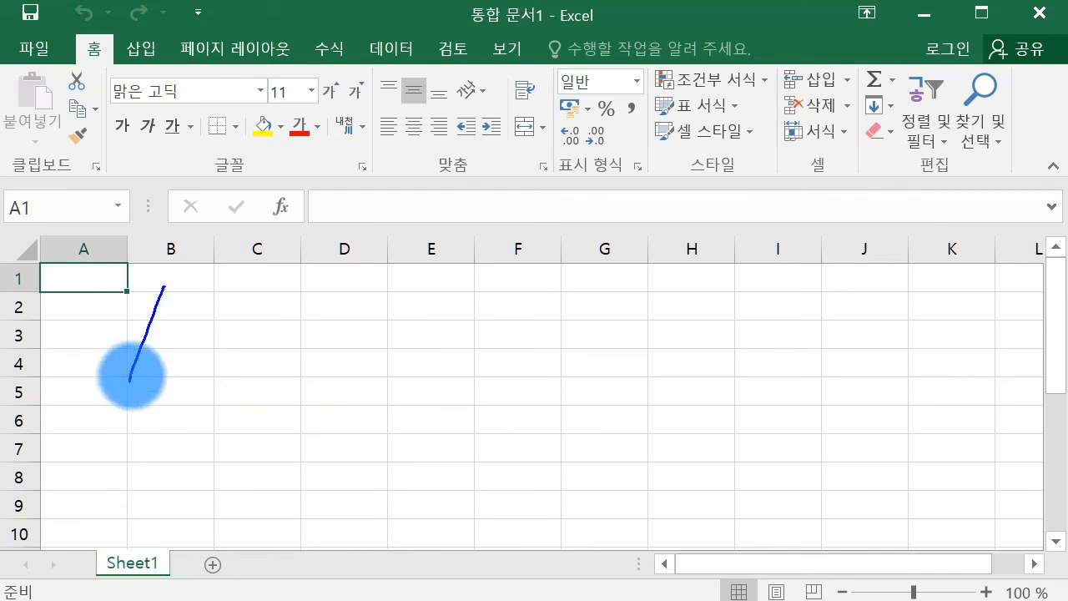
left_click_drag(252, 302, 185, 419)
left_click_drag(313, 304, 267, 417)
left_click_drag(439, 317, 380, 445)
mouse_move(149, 294)
left_mouse_down()
mouse_move(91, 312)
mouse_move(147, 297)
mouse_move(142, 310)
left_mouse_up()
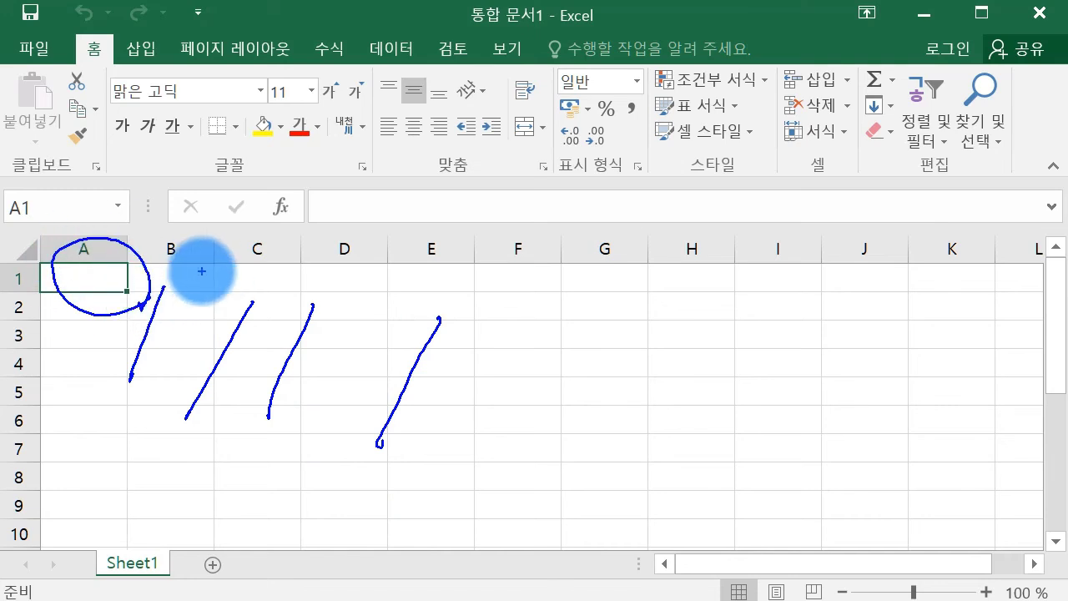
left_click_drag(189, 262, 242, 294)
- Select cell D5 and ink-circle the column A–D headers, briefly opening and closing Format Cells
left_click(331, 398)
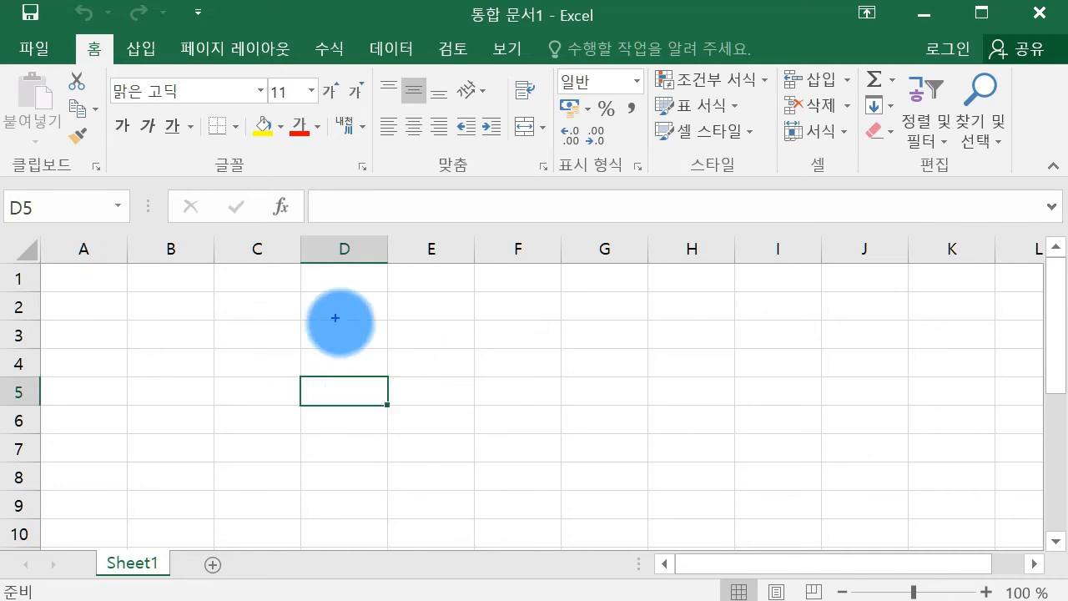
left_click_drag(75, 244, 111, 273)
mouse_move(182, 267)
left_mouse_down()
mouse_move(154, 267)
mouse_move(188, 266)
left_mouse_up()
mouse_move(279, 273)
left_mouse_down()
mouse_move(350, 233)
mouse_move(429, 274)
mouse_move(544, 269)
left_mouse_up()
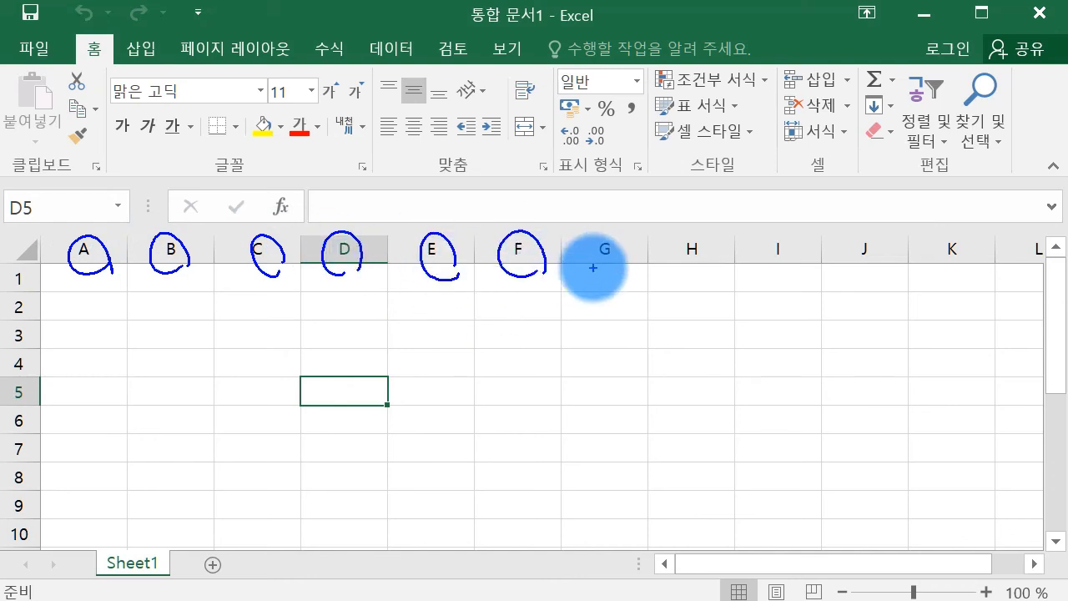
key("ctrl+1")
key("Escape")
key("ctrl+1")
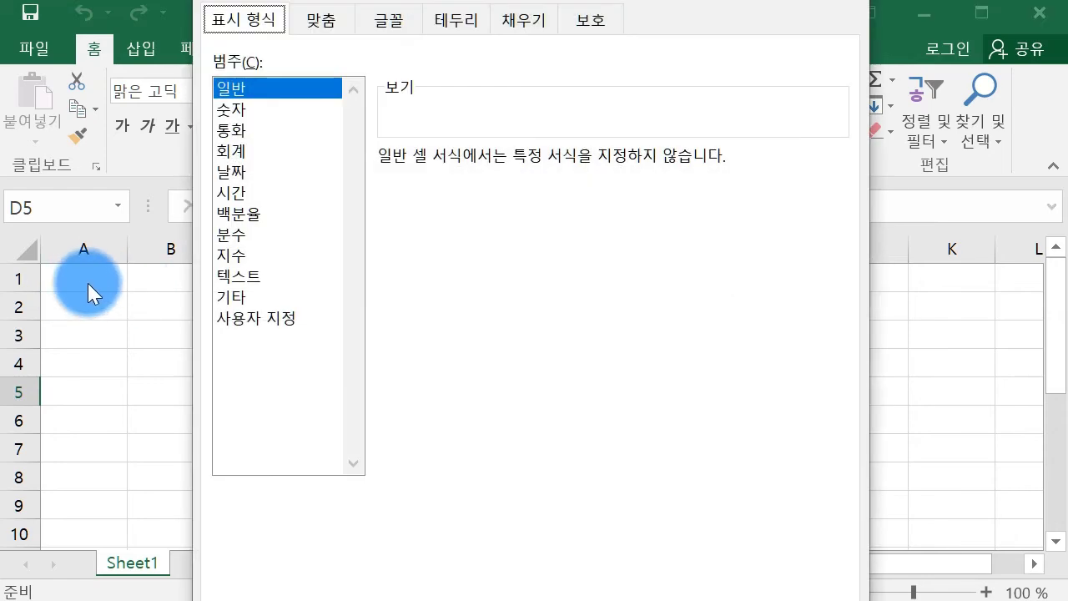
key("Escape")
- Ink-circle D5, the column D header and row 5, connecting them, then clear the ink
mouse_move(54, 269)
left_mouse_down()
mouse_move(67, 348)
mouse_move(55, 359)
left_mouse_up()
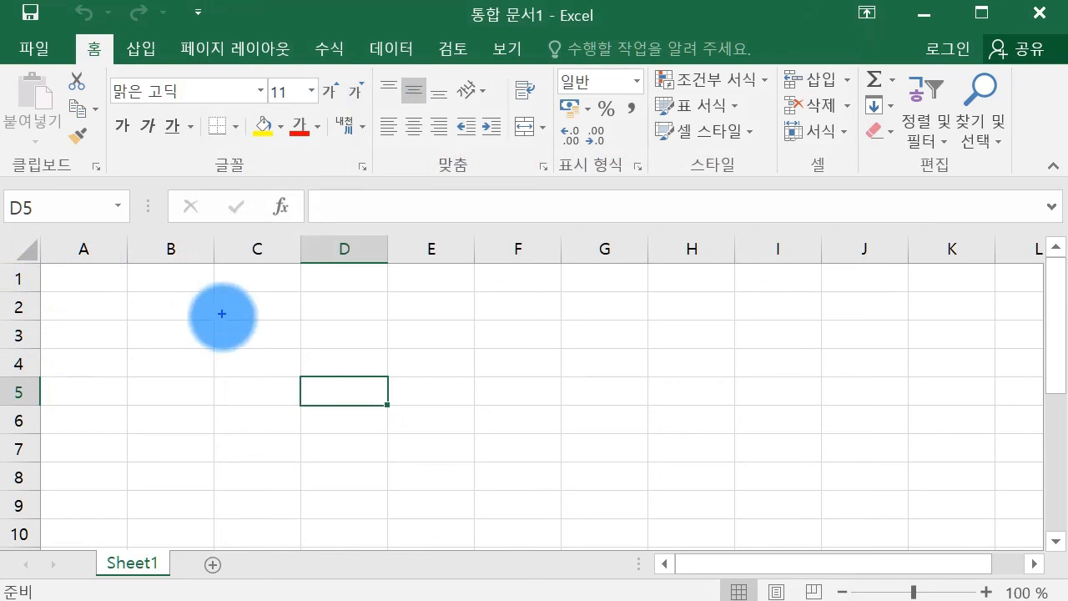
mouse_move(400, 401)
left_mouse_down()
mouse_move(318, 425)
mouse_move(406, 429)
left_mouse_up()
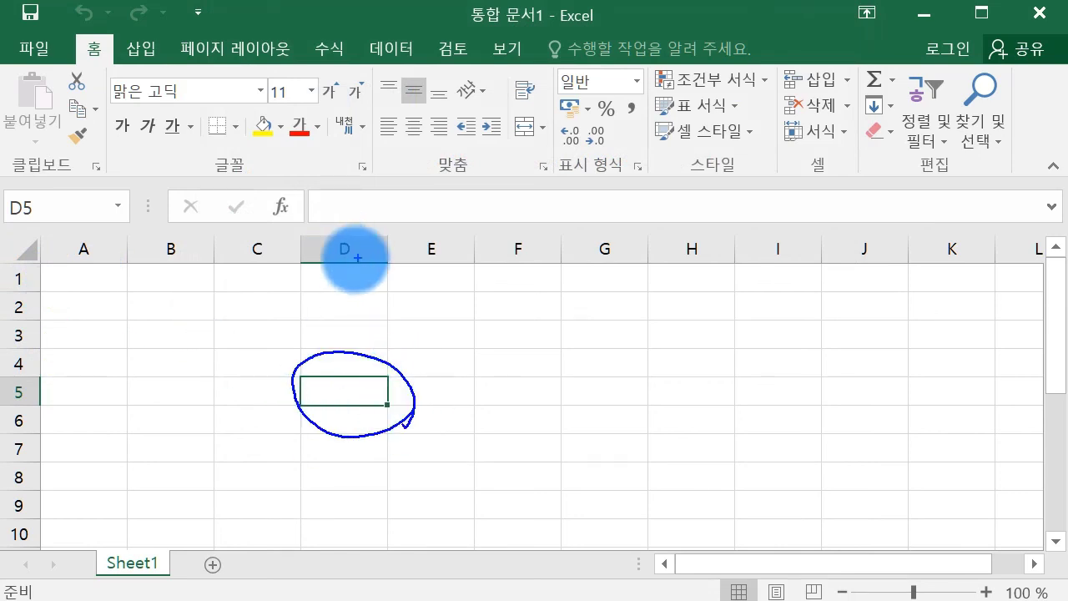
mouse_move(359, 259)
left_mouse_down()
mouse_move(381, 239)
mouse_move(380, 268)
left_mouse_up()
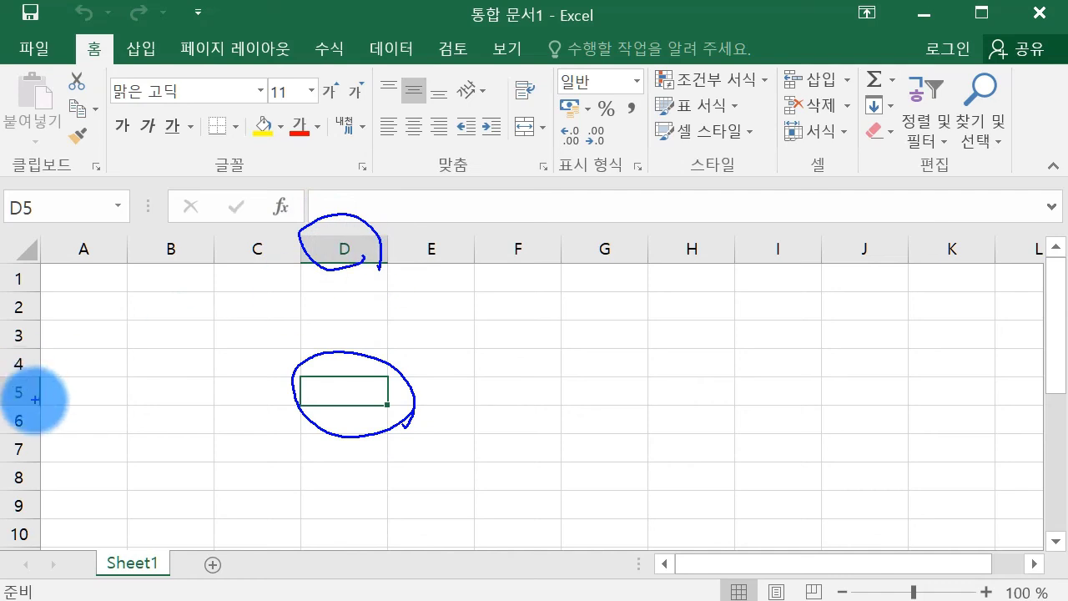
mouse_move(20, 409)
left_mouse_down()
mouse_move(89, 396)
mouse_move(282, 399)
left_mouse_up()
left_click_drag(344, 277, 349, 363)
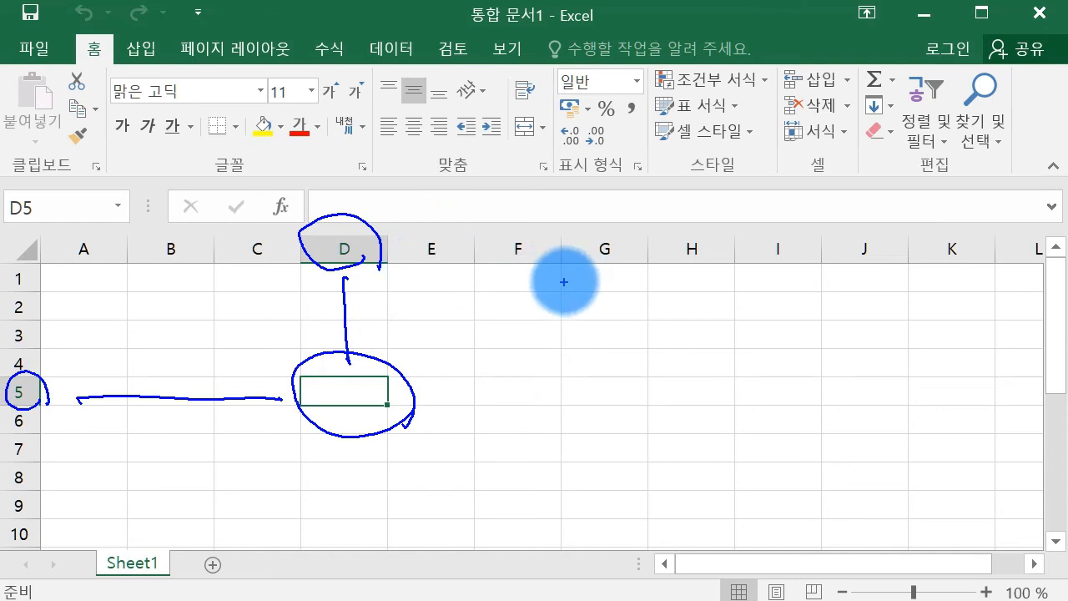
key("Escape")
- Circle column headers A and B, label near D, and draw lines down columns A–C
mouse_move(96, 275)
left_mouse_down()
mouse_move(75, 219)
mouse_move(112, 280)
left_mouse_up()
mouse_move(184, 230)
left_mouse_down()
mouse_move(171, 276)
mouse_move(200, 282)
left_mouse_up()
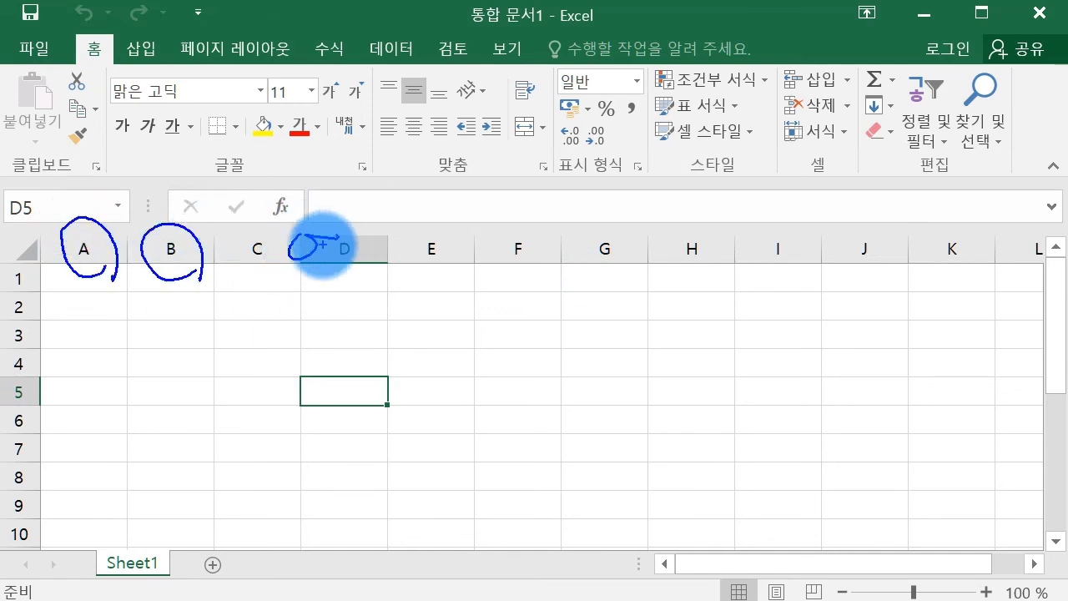
left_click_drag(340, 229, 340, 259)
mouse_move(325, 265)
left_mouse_down()
mouse_move(336, 260)
mouse_move(355, 284)
left_mouse_up()
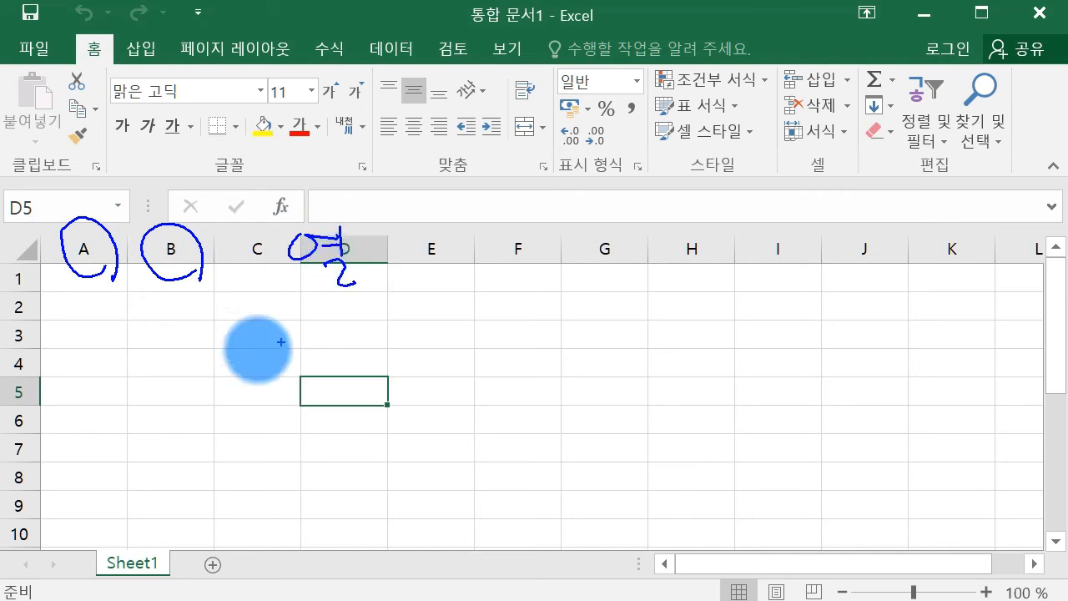
left_click_drag(95, 276, 102, 417)
left_click_drag(173, 282, 171, 415)
left_click_drag(259, 269, 256, 407)
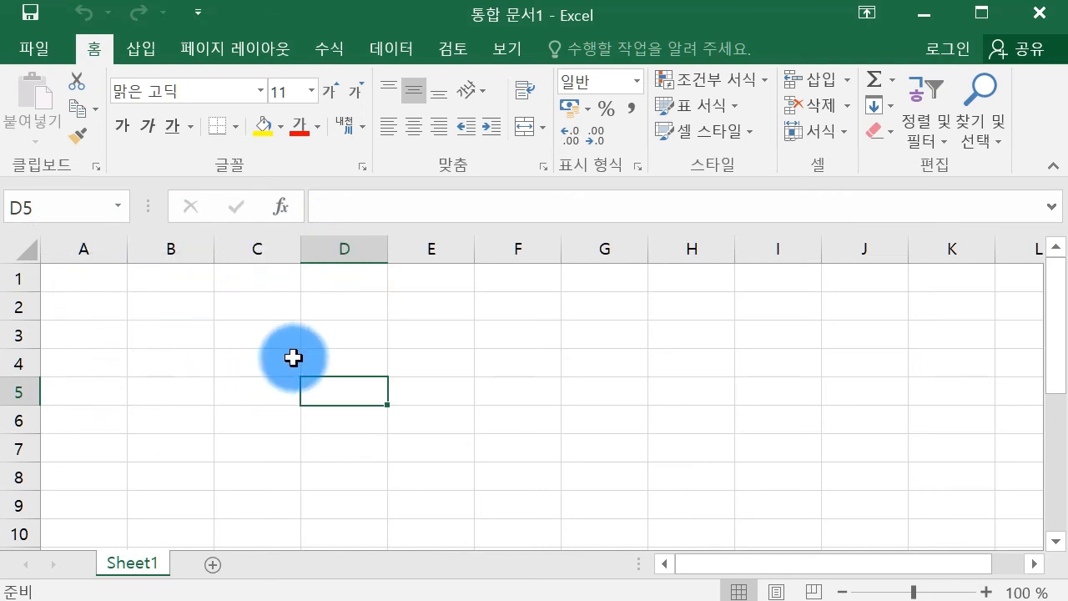
- Loop column headers A through E and trace each column down to row 5
mouse_move(86, 258)
left_mouse_down()
mouse_move(96, 272)
mouse_move(84, 394)
left_mouse_up()
mouse_move(186, 276)
left_mouse_down()
mouse_move(199, 271)
mouse_move(183, 368)
left_mouse_up()
left_click_drag(289, 254, 280, 271)
left_click_drag(275, 282, 268, 390)
mouse_move(341, 270)
left_mouse_down()
mouse_move(359, 286)
mouse_move(345, 386)
left_mouse_up()
mouse_move(429, 269)
left_mouse_down()
mouse_move(420, 256)
mouse_move(455, 261)
left_mouse_up()
left_click_drag(444, 282, 430, 386)
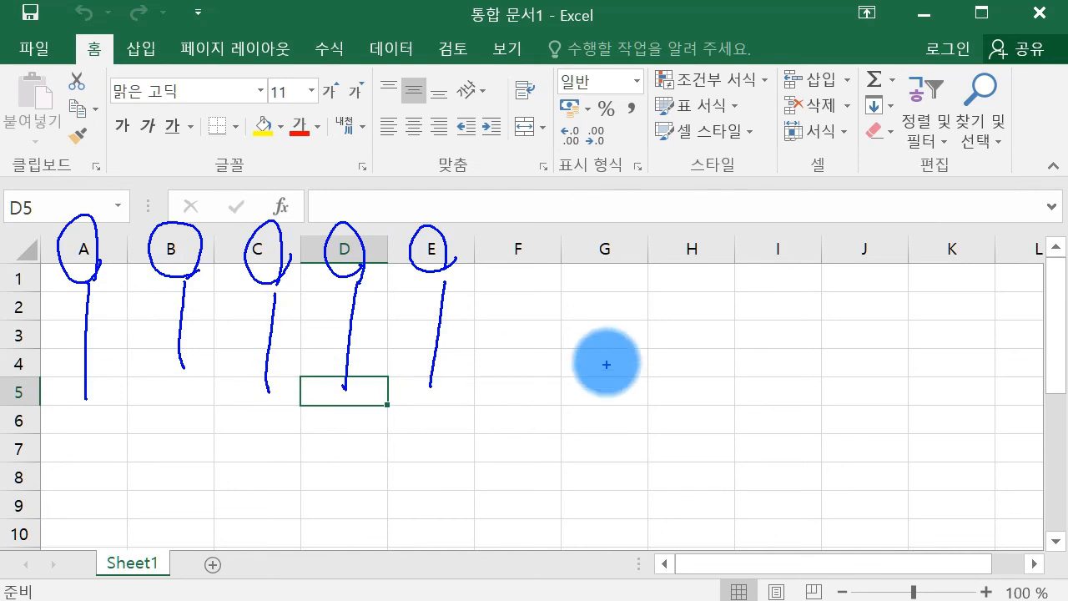
- Sketch a tall box around G2:H6 with an upward arrow and handwrite 세로 beside it
mouse_move(658, 296)
left_mouse_down()
mouse_move(600, 428)
mouse_move(671, 410)
mouse_move(648, 348)
mouse_move(656, 293)
left_mouse_up()
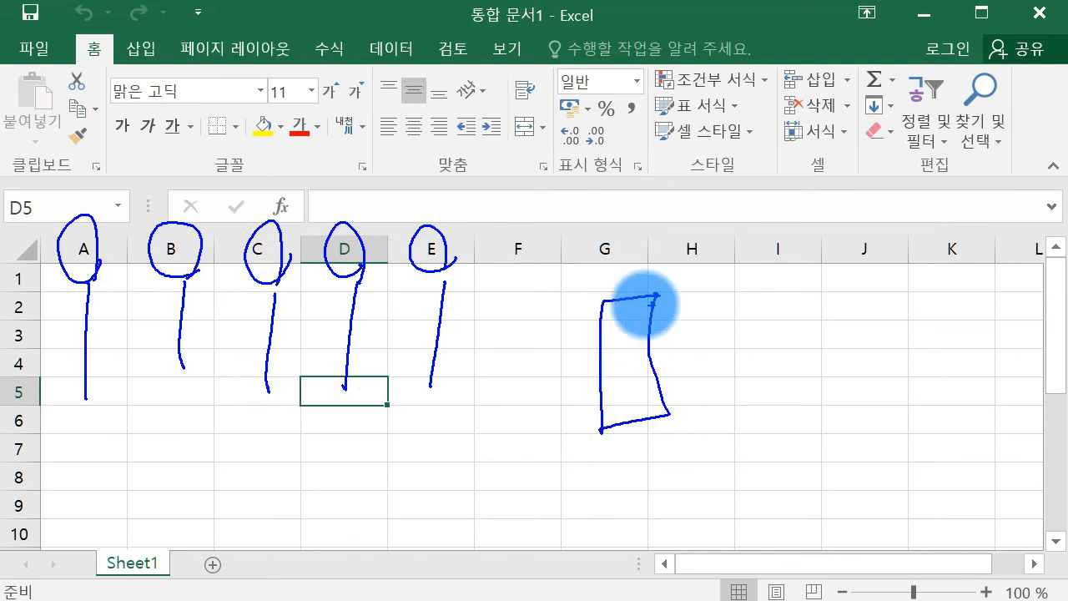
mouse_move(630, 380)
left_mouse_down()
mouse_move(610, 269)
mouse_move(636, 271)
left_mouse_up()
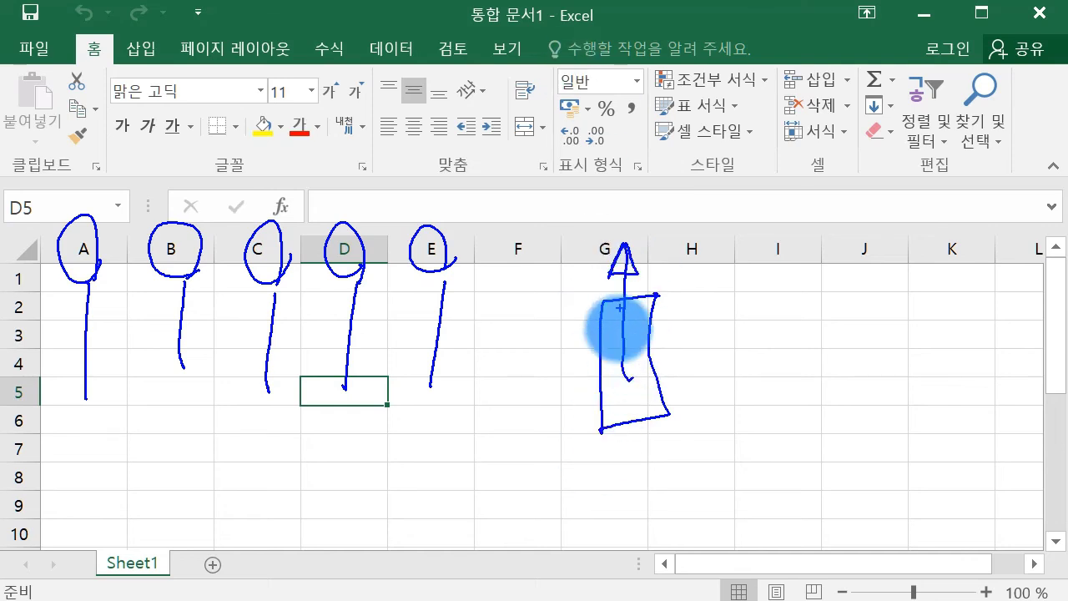
left_click_drag(715, 269, 694, 333)
left_click_drag(701, 302, 728, 327)
mouse_move(720, 294)
left_mouse_down()
mouse_move(732, 288)
mouse_move(729, 326)
left_mouse_up()
mouse_move(755, 272)
left_mouse_down()
mouse_move(751, 322)
mouse_move(802, 320)
left_mouse_up()
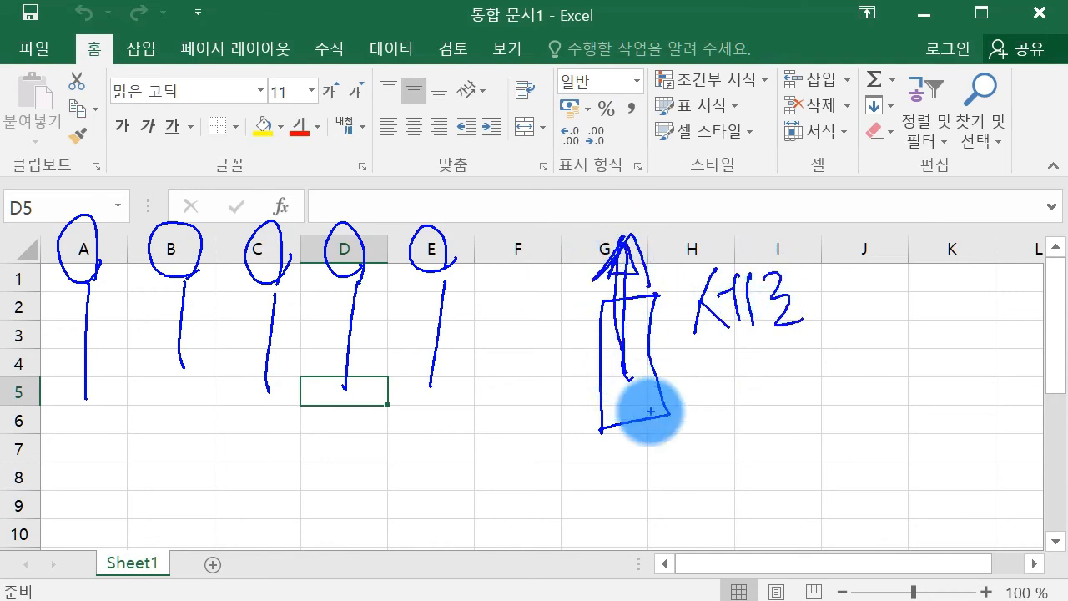
- Write 열 above 세로, circle and underline both labels, then clear the ink
mouse_move(718, 185)
left_mouse_down()
mouse_move(711, 218)
mouse_move(715, 189)
left_mouse_up()
left_click_drag(716, 190, 742, 219)
left_click_drag(734, 226, 766, 256)
left_click_drag(699, 336, 803, 342)
left_click_drag(684, 248, 766, 244)
left_click_drag(678, 344, 776, 338)
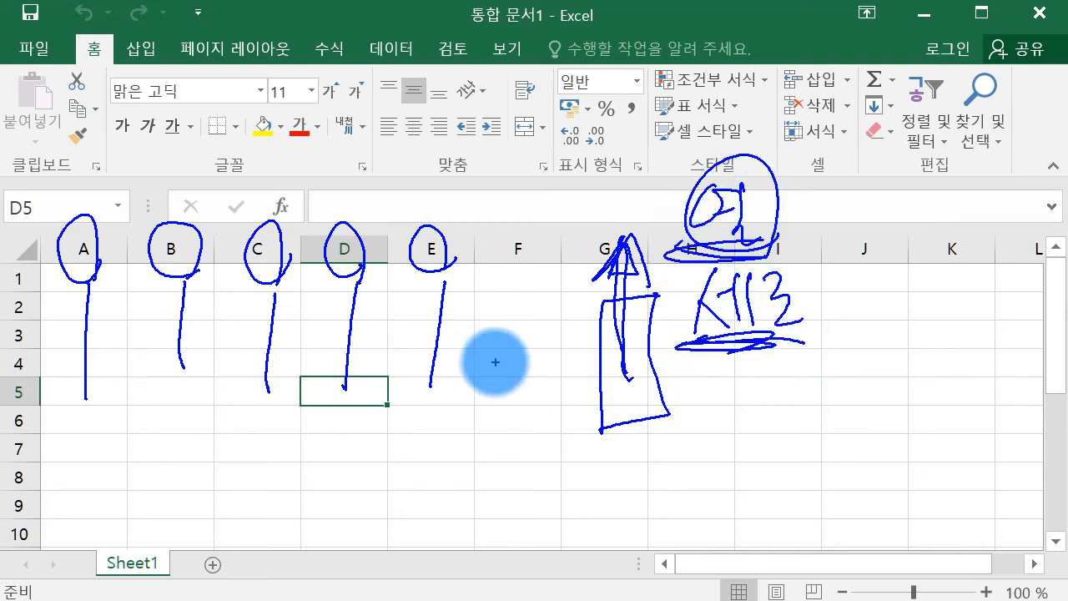
key("Escape")
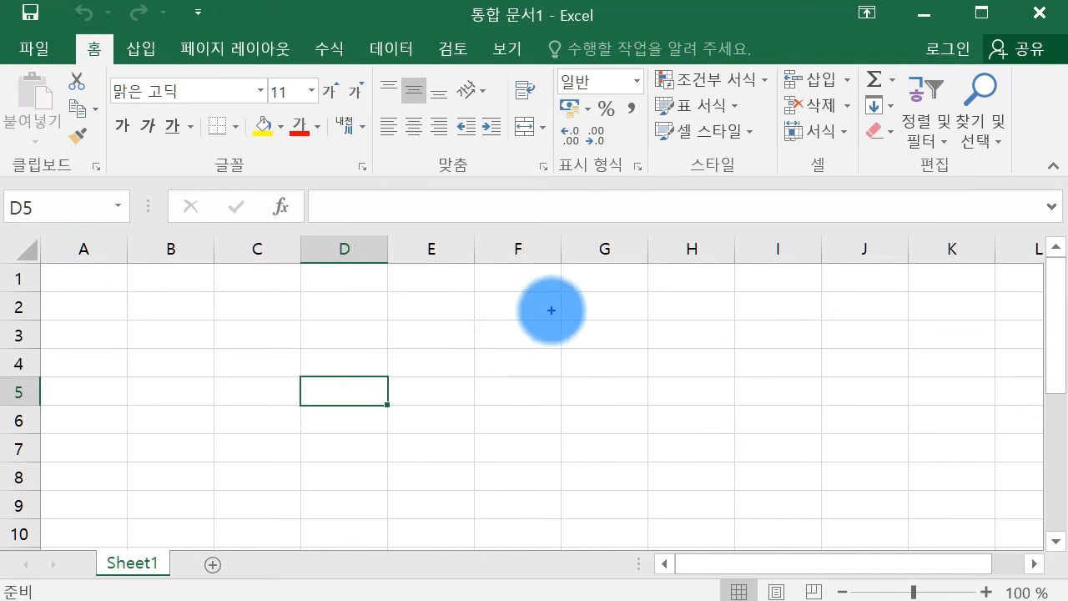
- Circle row header 1, write 행, and draw horizontal strokes across rows 1 to 4
mouse_move(32, 289)
left_mouse_down()
mouse_move(16, 280)
mouse_move(37, 290)
left_mouse_up()
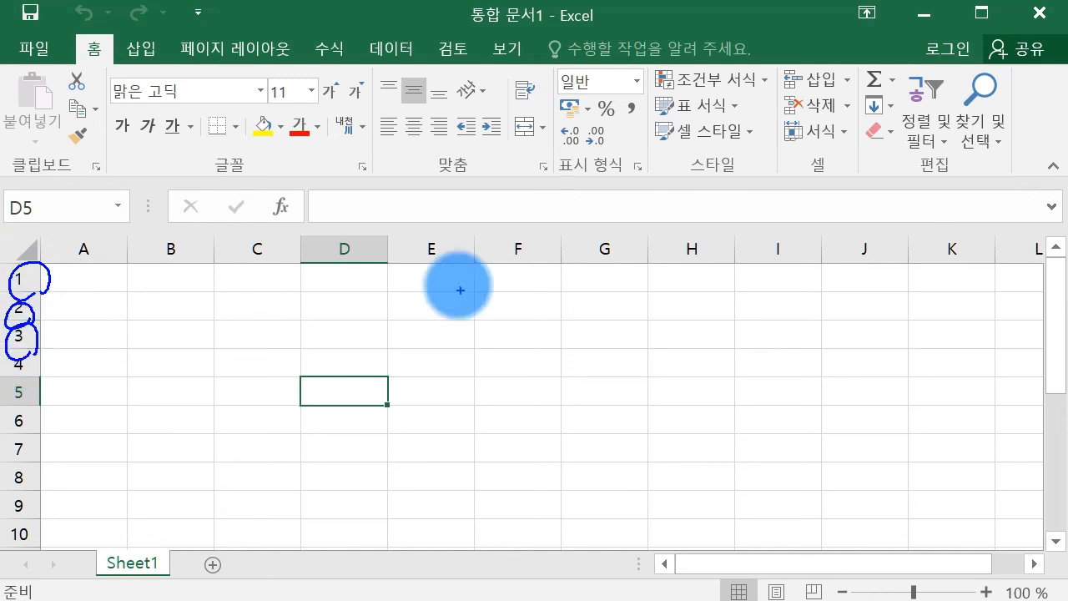
mouse_move(81, 278)
left_mouse_down()
mouse_move(74, 326)
mouse_move(109, 310)
mouse_move(110, 329)
mouse_move(118, 327)
left_mouse_up()
left_click_drag(165, 285, 288, 288)
left_click_drag(190, 306, 275, 306)
left_click_drag(192, 334, 268, 338)
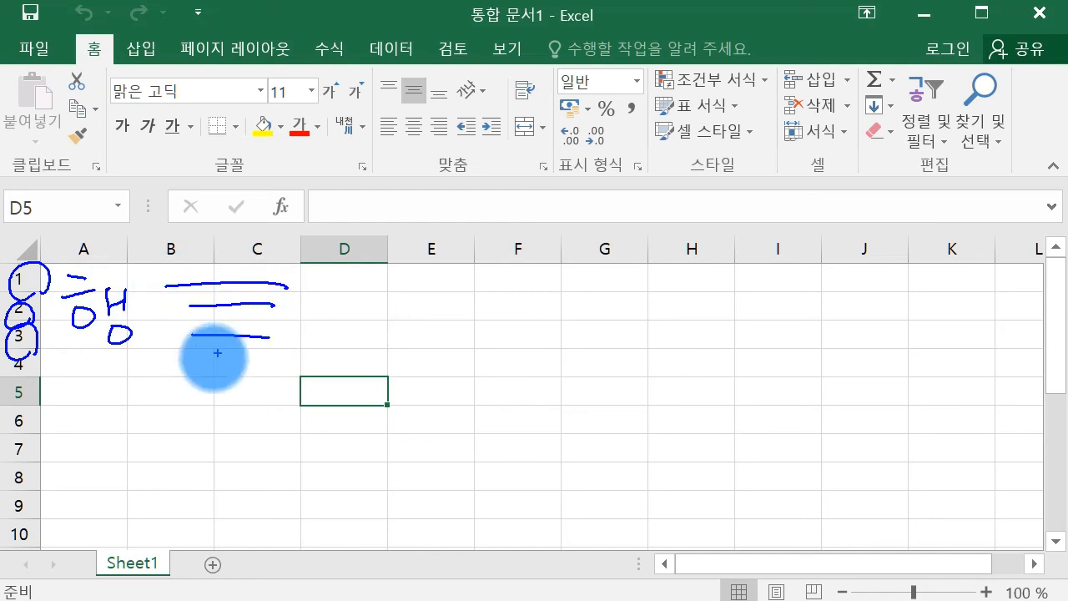
left_click_drag(182, 367, 269, 367)
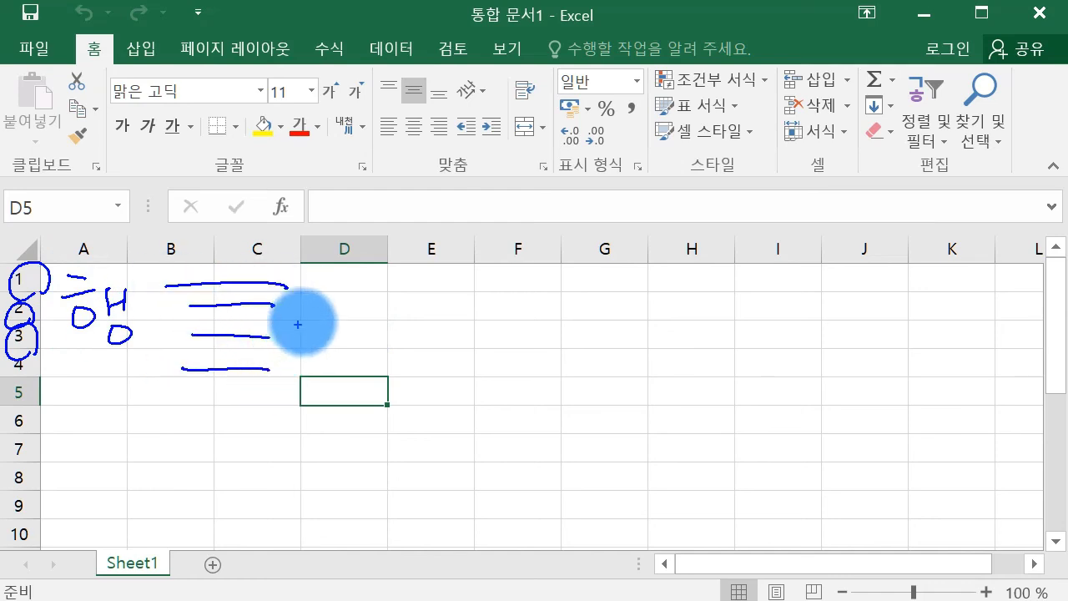
- Ink-circle D5, its name-box address and headers, clear it, then select rows 1–3 and A4:A5
mouse_move(400, 416)
left_mouse_down()
mouse_move(275, 393)
mouse_move(401, 398)
mouse_move(381, 417)
left_mouse_up()
mouse_move(27, 234)
left_mouse_down()
mouse_move(25, 165)
mouse_move(55, 234)
left_mouse_up()
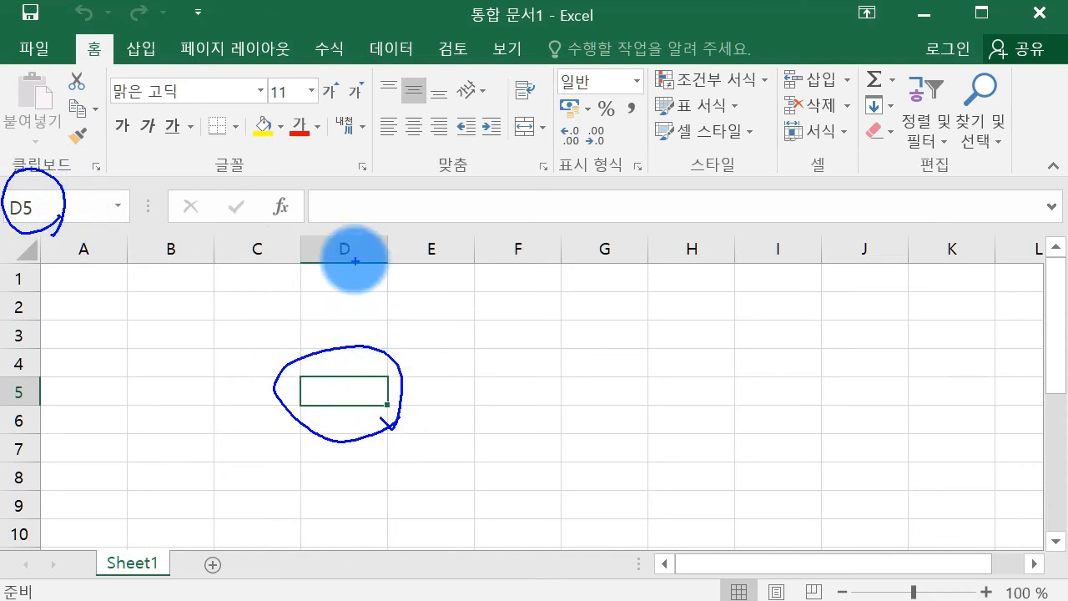
mouse_move(363, 260)
left_mouse_down()
mouse_move(346, 209)
mouse_move(363, 270)
left_mouse_up()
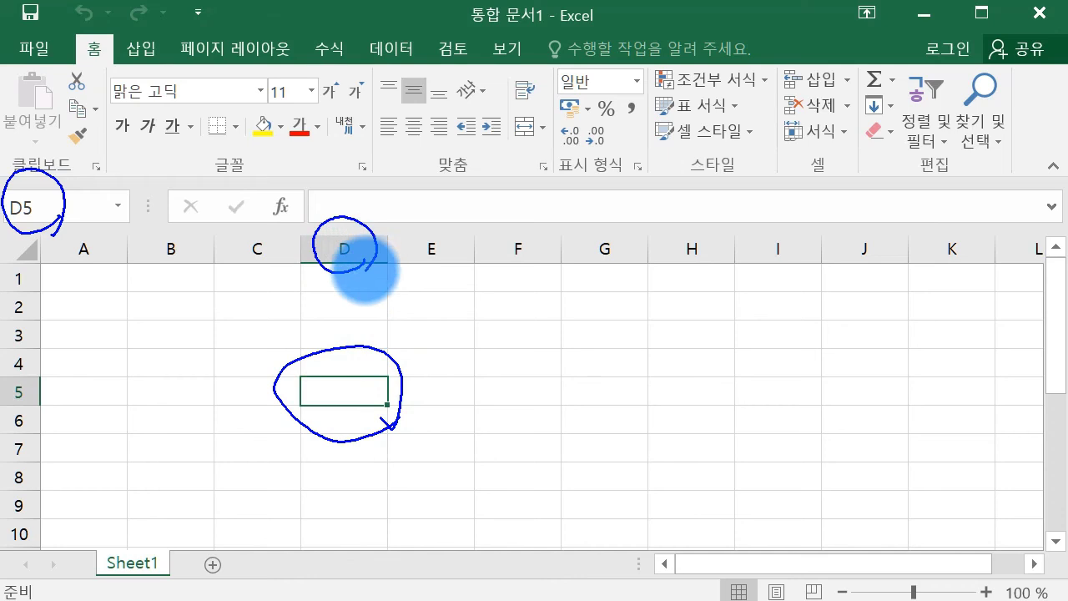
left_click_drag(4, 390, 50, 397)
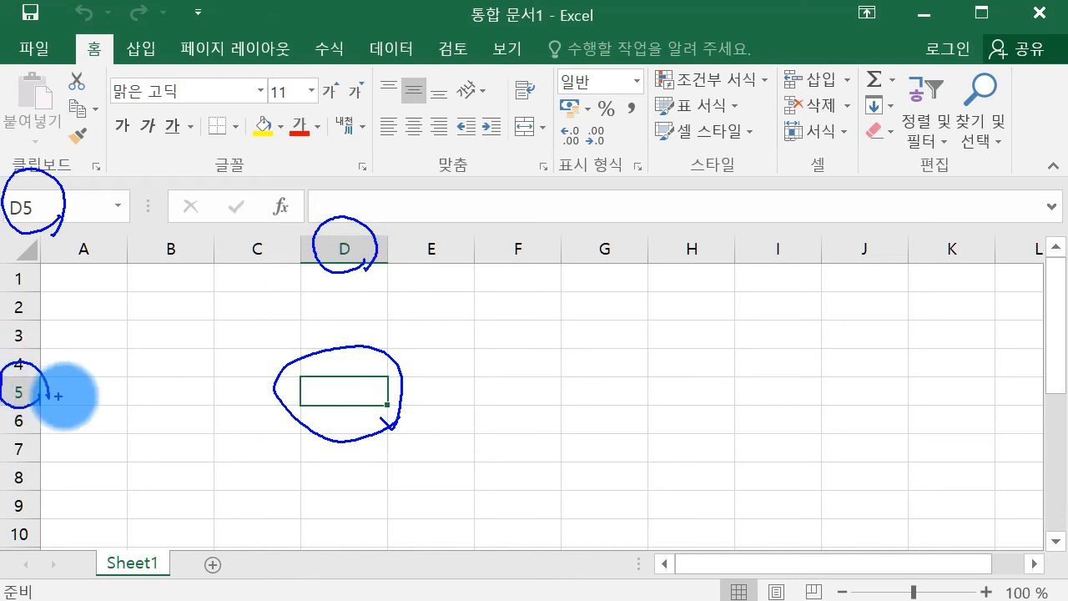
key("Escape")
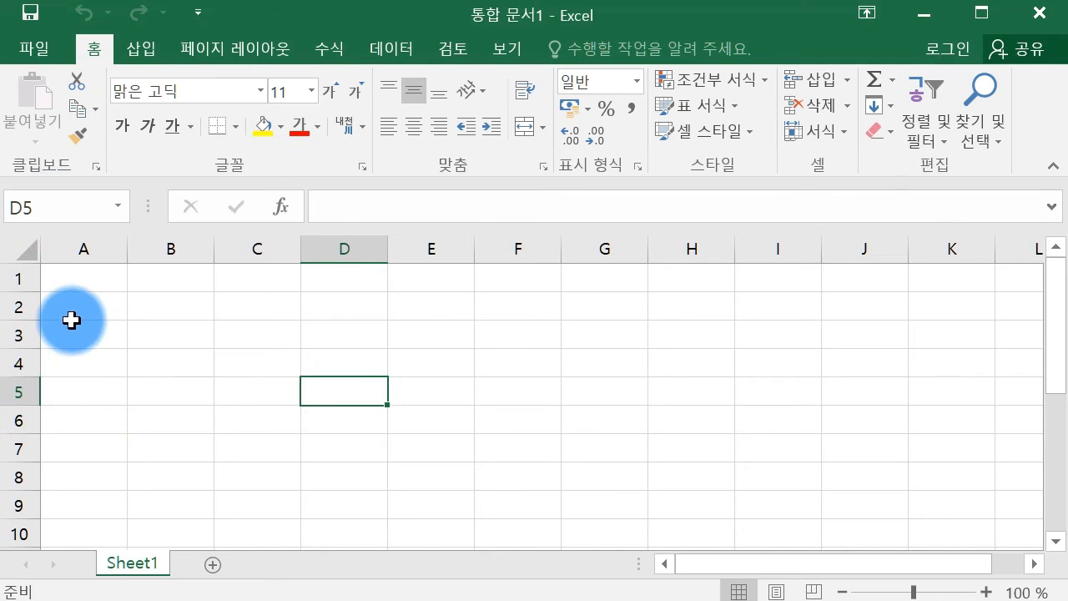
left_click_drag(19, 279, 15, 327)
left_click_drag(119, 370, 120, 381)
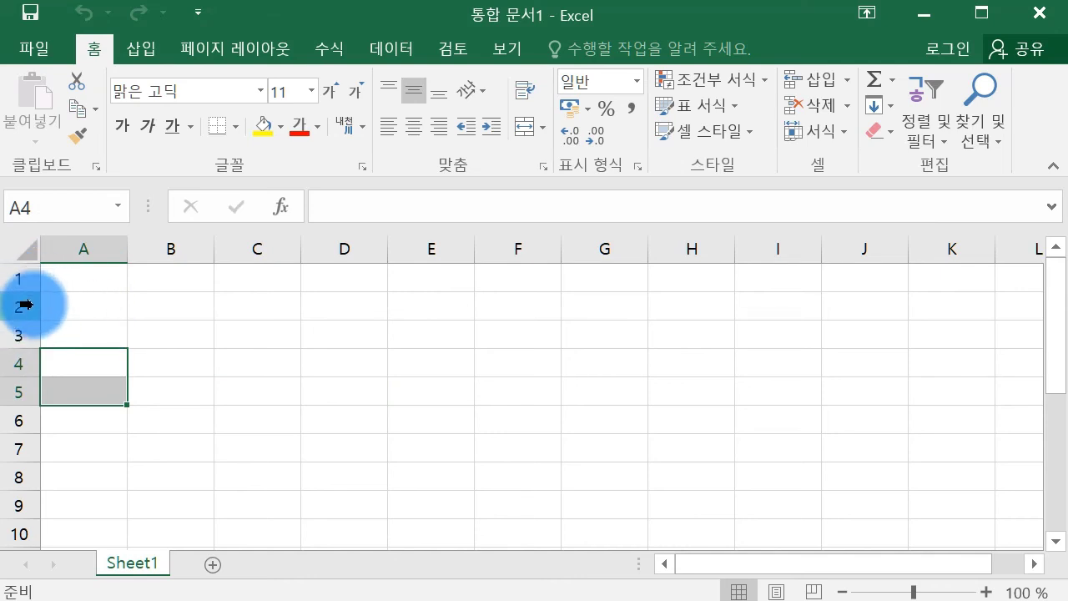
- Select rows 1–3, then cell C4, then columns B through D, and finally cell E3
left_click_drag(25, 279, 25, 330)
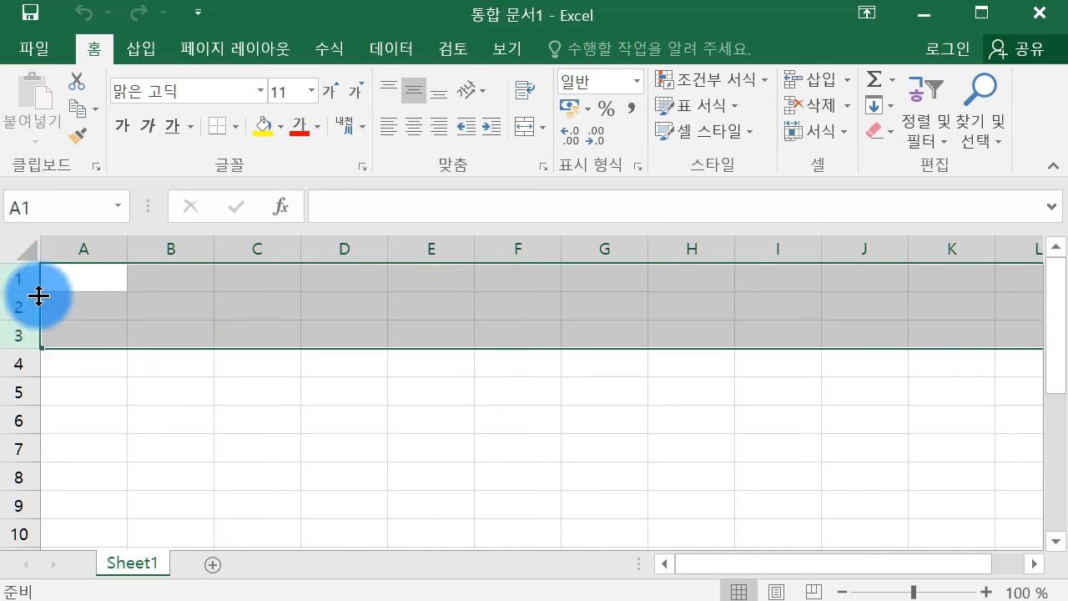
left_click(220, 365)
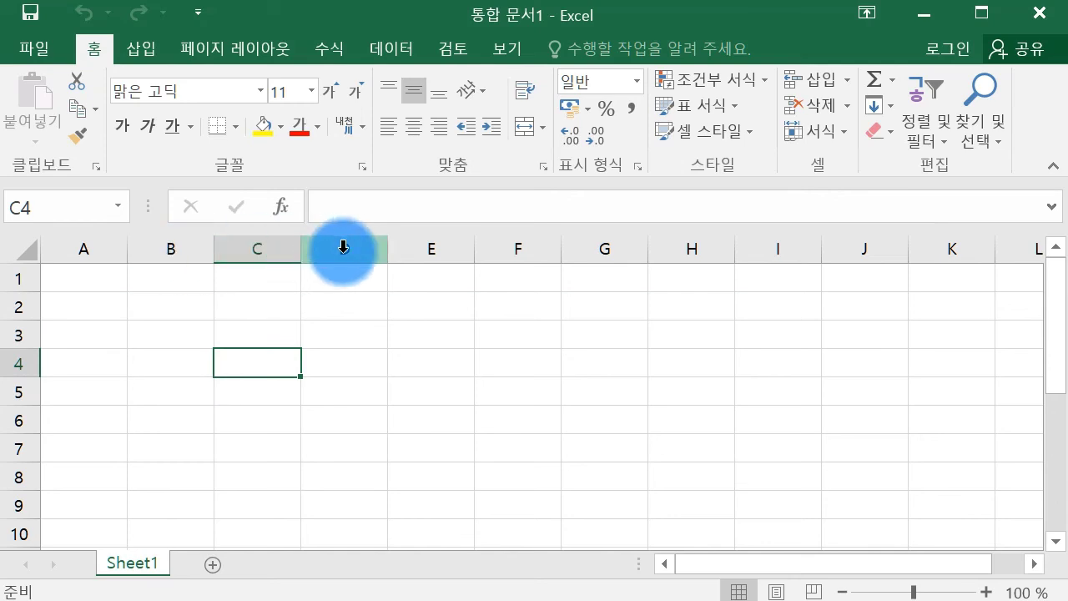
left_click(188, 249)
left_click_drag(188, 248, 332, 244)
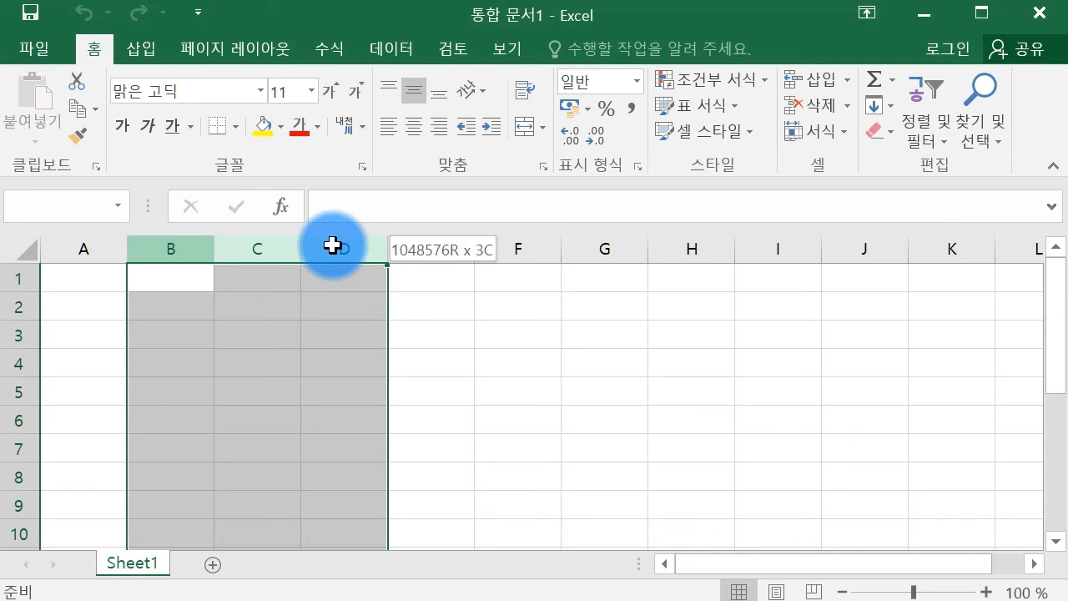
left_click_drag(332, 244, 317, 234)
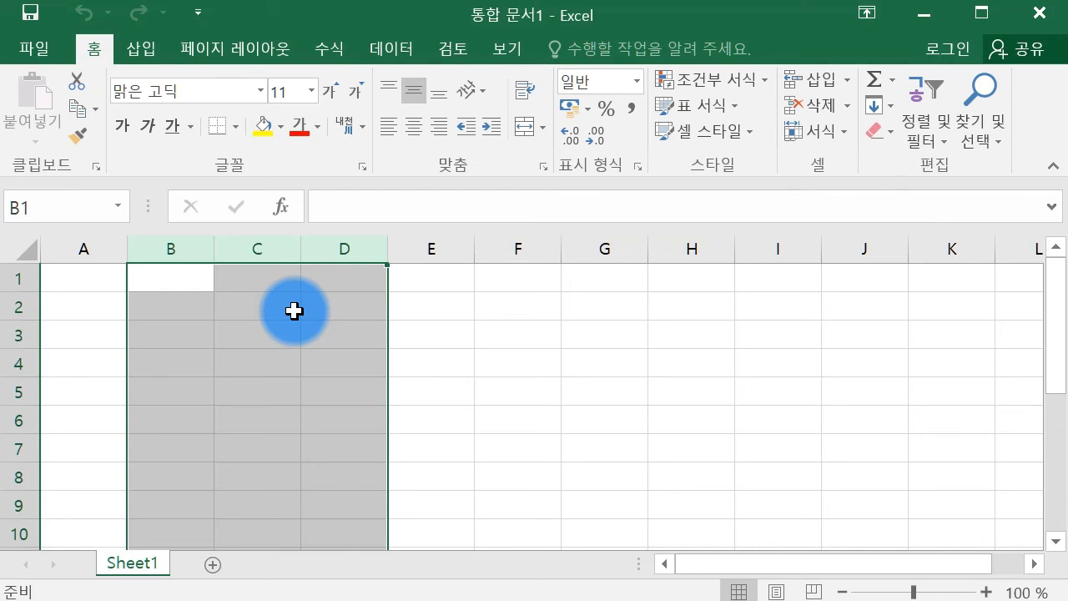
left_click(442, 337)
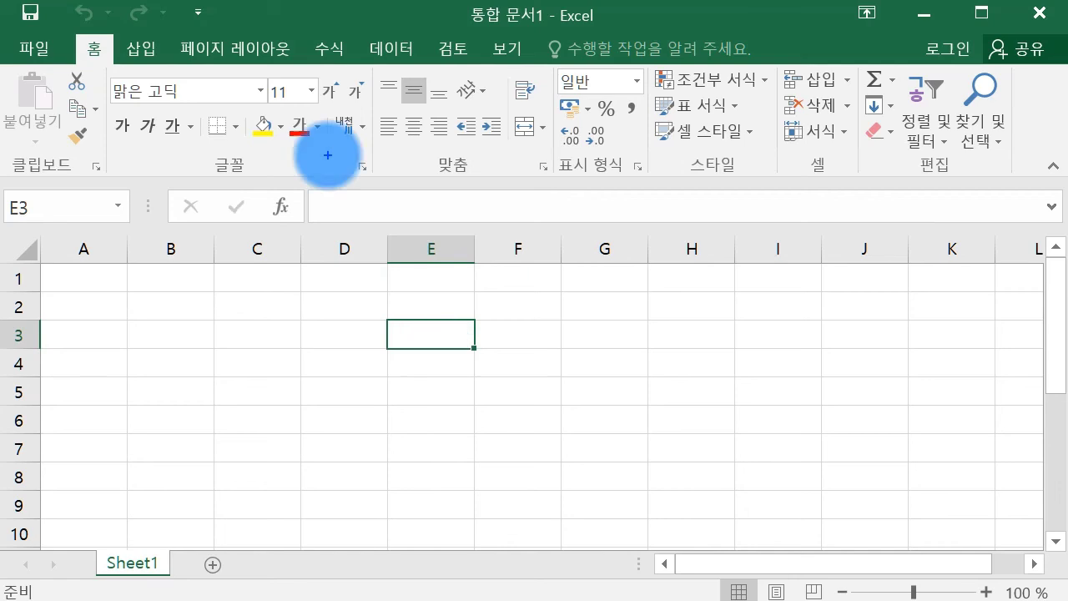
- Handwrite 가 in ink across cells D3 through G, then clear the ink
left_click_drag(165, 319, 273, 332)
left_click_drag(177, 371, 288, 372)
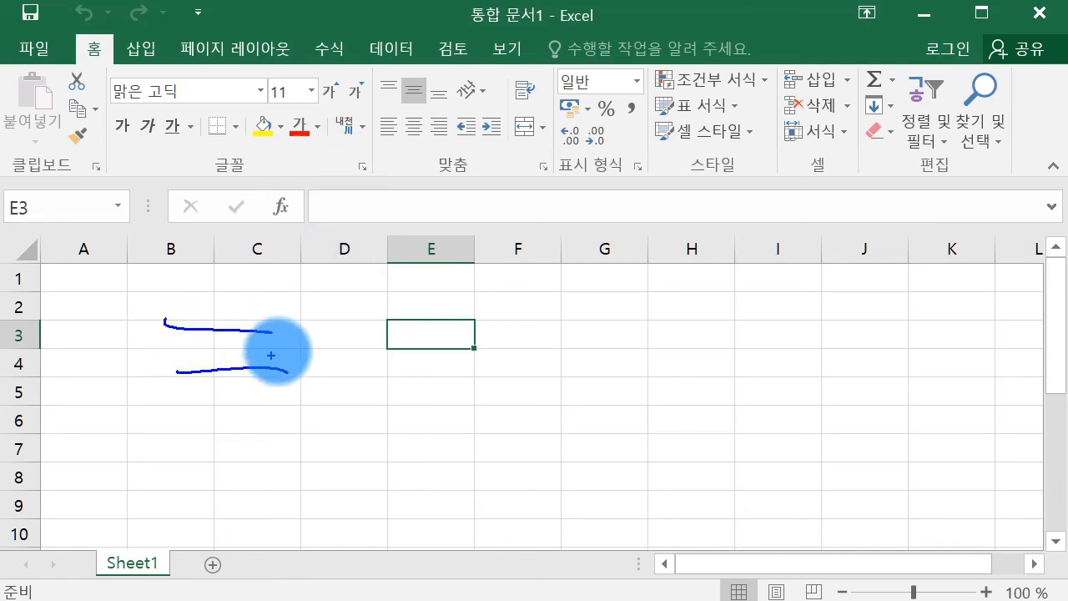
mouse_move(323, 320)
left_mouse_down()
mouse_move(327, 353)
mouse_move(384, 367)
left_mouse_up()
left_click_drag(432, 249, 439, 364)
mouse_move(515, 248)
left_mouse_down()
mouse_move(513, 342)
mouse_move(576, 338)
left_mouse_up()
mouse_move(604, 298)
left_mouse_down()
mouse_move(606, 342)
mouse_move(624, 354)
left_mouse_up()
key("Escape")
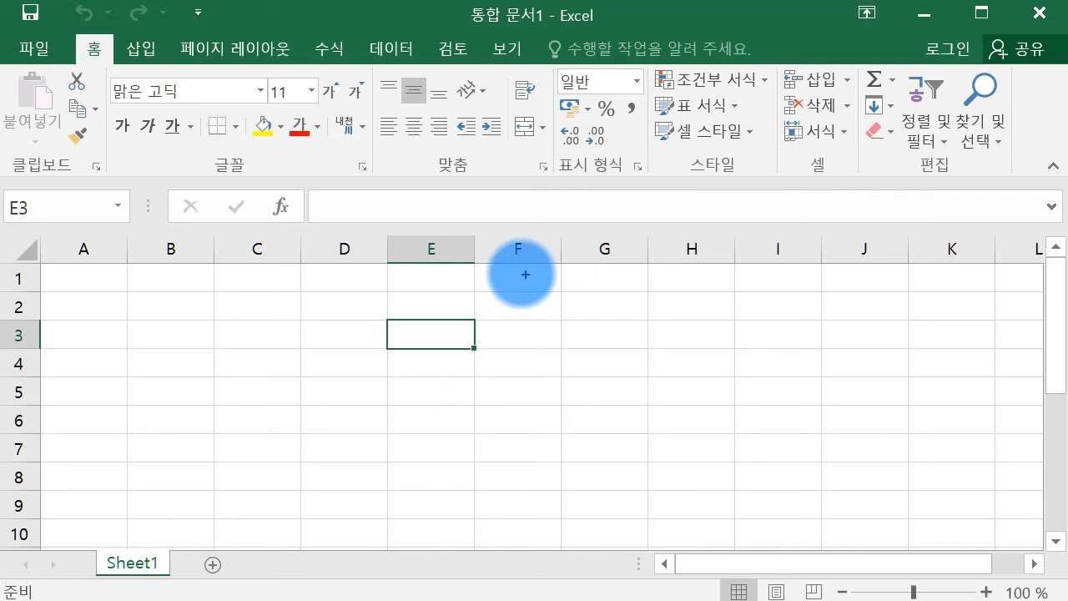
- Draw ink lines down columns A to D and label them 열
left_click_drag(100, 242, 107, 358)
left_click_drag(178, 233, 174, 348)
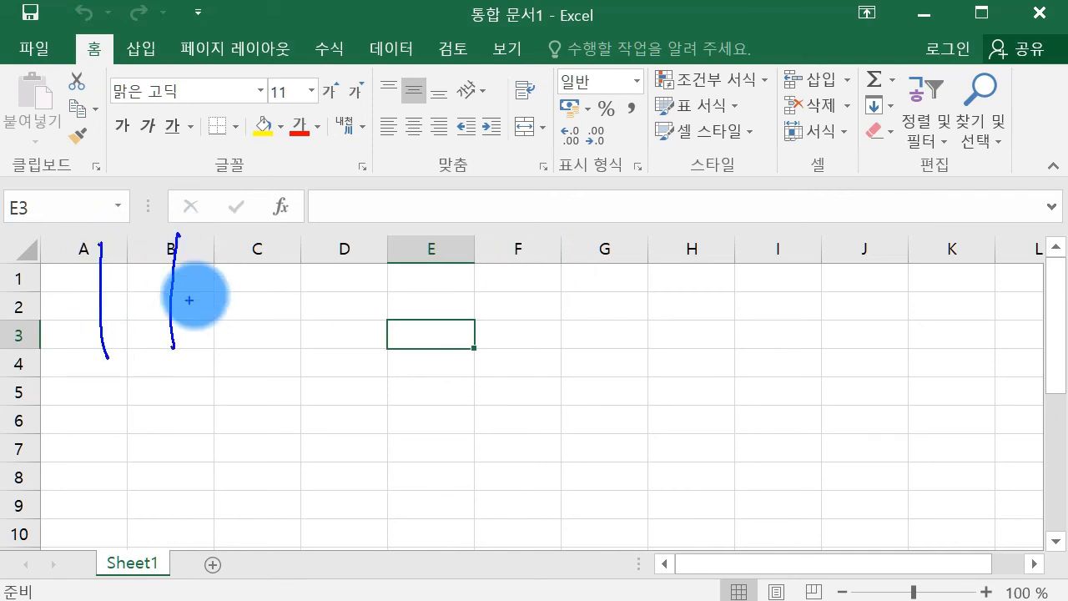
left_click_drag(238, 249, 246, 349)
left_click_drag(349, 246, 349, 328)
mouse_move(409, 291)
left_mouse_down()
mouse_move(415, 302)
mouse_move(410, 292)
left_mouse_up()
mouse_move(417, 293)
left_mouse_down()
mouse_move(437, 289)
mouse_move(434, 305)
left_mouse_up()
left_click_drag(419, 331, 455, 338)
left_click_drag(86, 422, 252, 412)
- Draw ink lines across rows 6, 8 and 9, label them 행, then erase the ink
left_click_drag(104, 469, 222, 459)
left_click_drag(106, 515, 236, 498)
left_click_drag(312, 374, 340, 380)
left_click_drag(302, 405, 339, 394)
mouse_move(322, 409)
left_mouse_down()
mouse_move(324, 434)
mouse_move(330, 419)
left_mouse_up()
mouse_move(358, 392)
left_mouse_down()
mouse_move(365, 423)
mouse_move(381, 403)
left_mouse_up()
left_click_drag(388, 396, 390, 420)
mouse_move(368, 434)
left_mouse_down()
mouse_move(365, 451)
mouse_move(370, 436)
left_mouse_up()
left_click_drag(402, 363, 471, 363)
left_click_drag(330, 480, 428, 461)
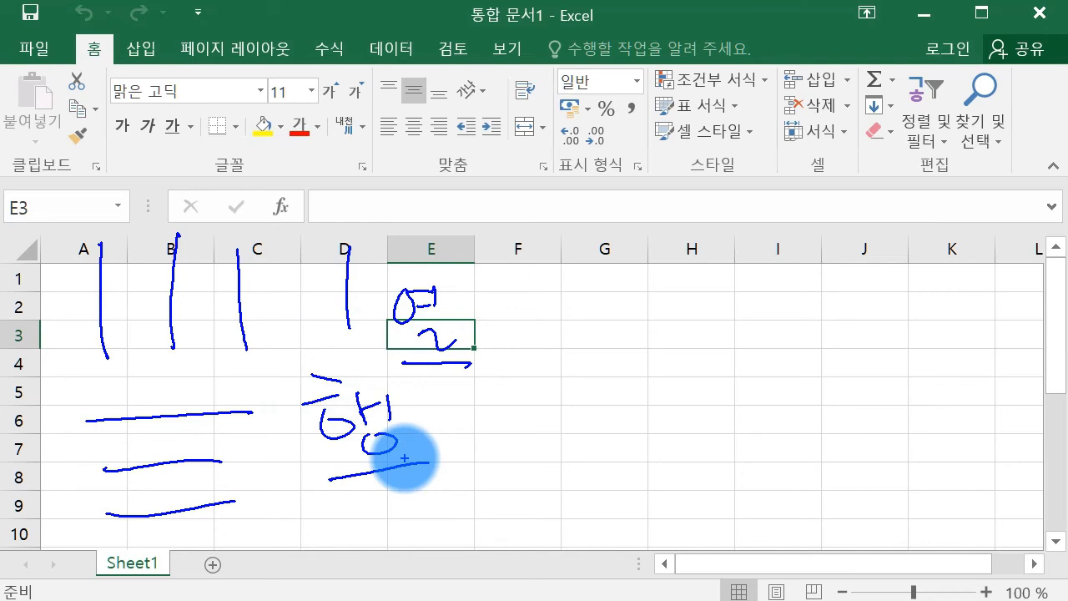
key("Escape")
key("ctrl+2")
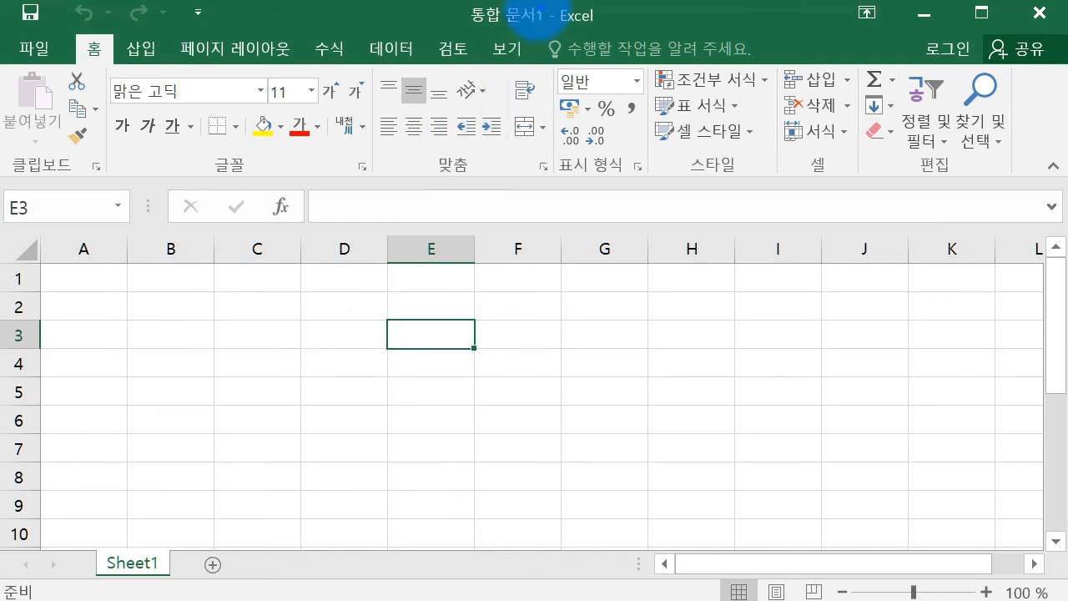
- Ink-mark 통합 문서1, Sheet1 and cell E3, erase the ink, then select D3:G7
left_click_drag(453, 28, 564, 32)
mouse_move(125, 477)
left_mouse_down()
mouse_move(134, 542)
mouse_move(177, 512)
left_mouse_up()
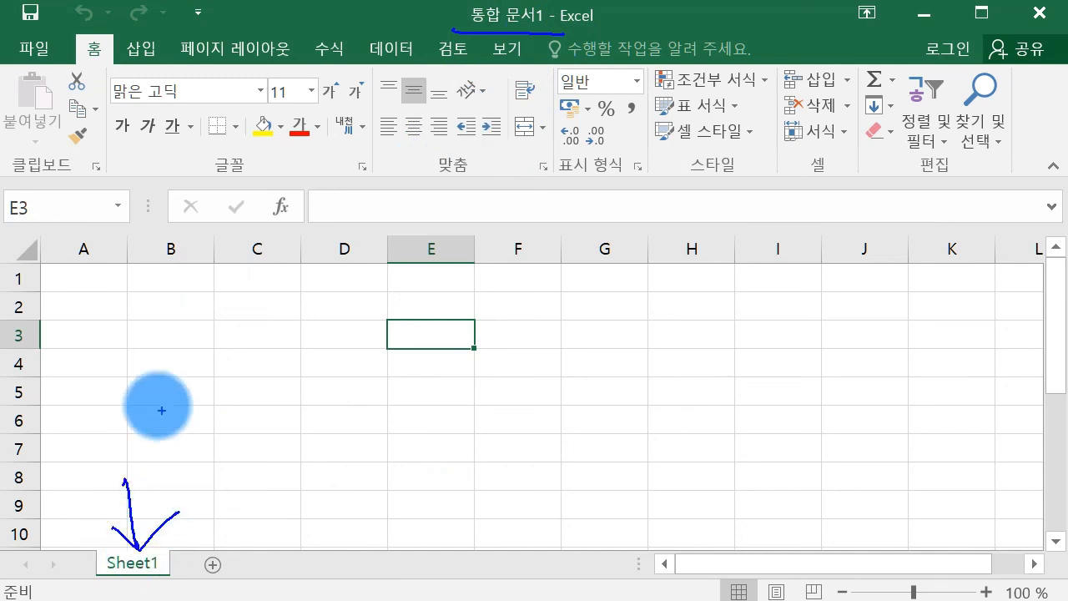
mouse_move(474, 353)
left_mouse_down()
mouse_move(476, 329)
mouse_move(478, 377)
left_mouse_up()
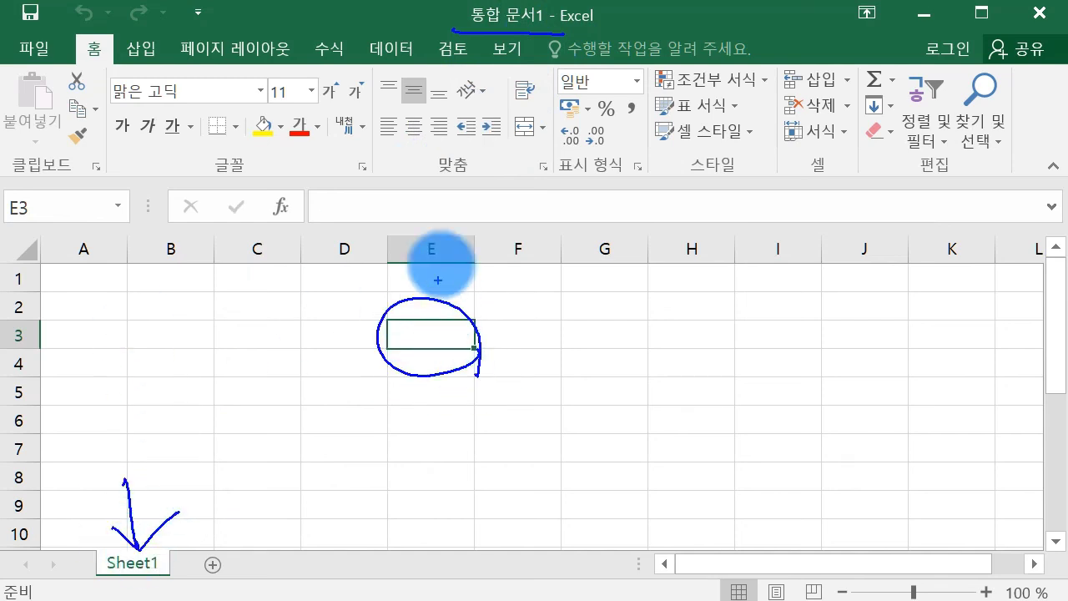
left_click_drag(429, 222, 432, 313)
left_click_drag(38, 327, 336, 353)
mouse_move(481, 373)
left_mouse_down()
mouse_move(512, 342)
mouse_move(405, 274)
mouse_move(445, 350)
left_mouse_up()
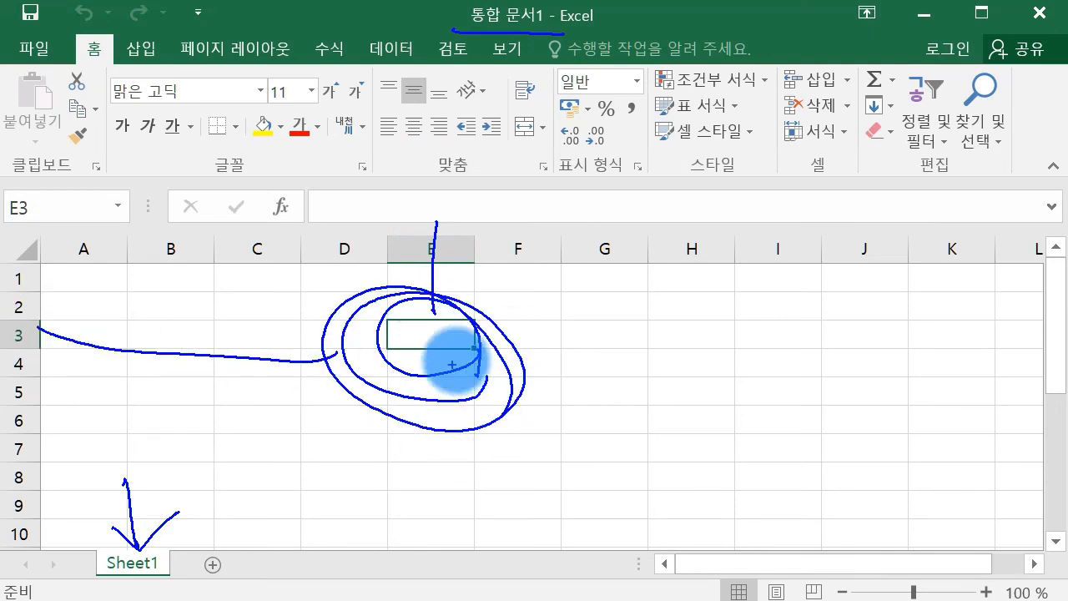
key("Escape")
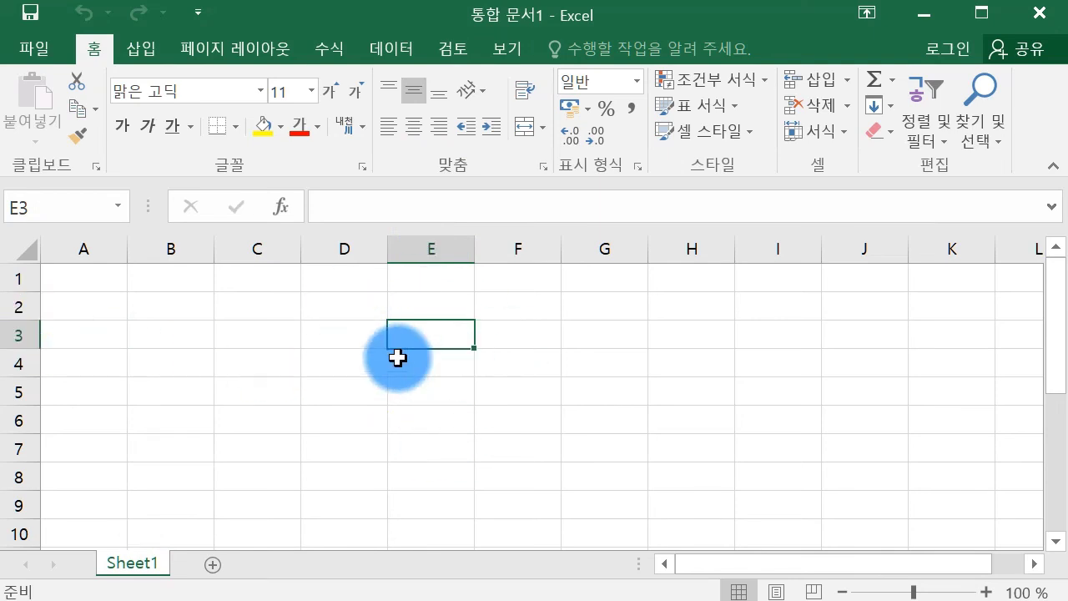
left_click(320, 333)
left_click_drag(324, 336, 580, 433)
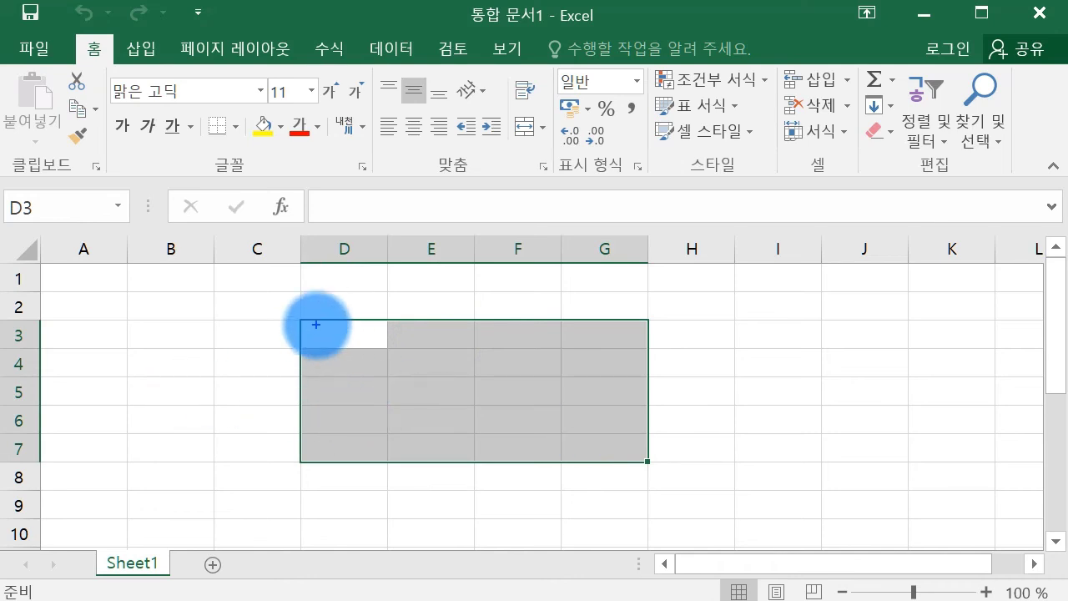
left_click_drag(333, 313, 300, 357)
left_click_drag(371, 327, 326, 375)
left_click_drag(426, 334, 351, 408)
left_click_drag(524, 336, 450, 410)
left_click_drag(579, 346, 488, 433)
left_click_drag(613, 383, 557, 449)
left_click_drag(646, 412, 613, 453)
left_click_drag(668, 437, 647, 457)
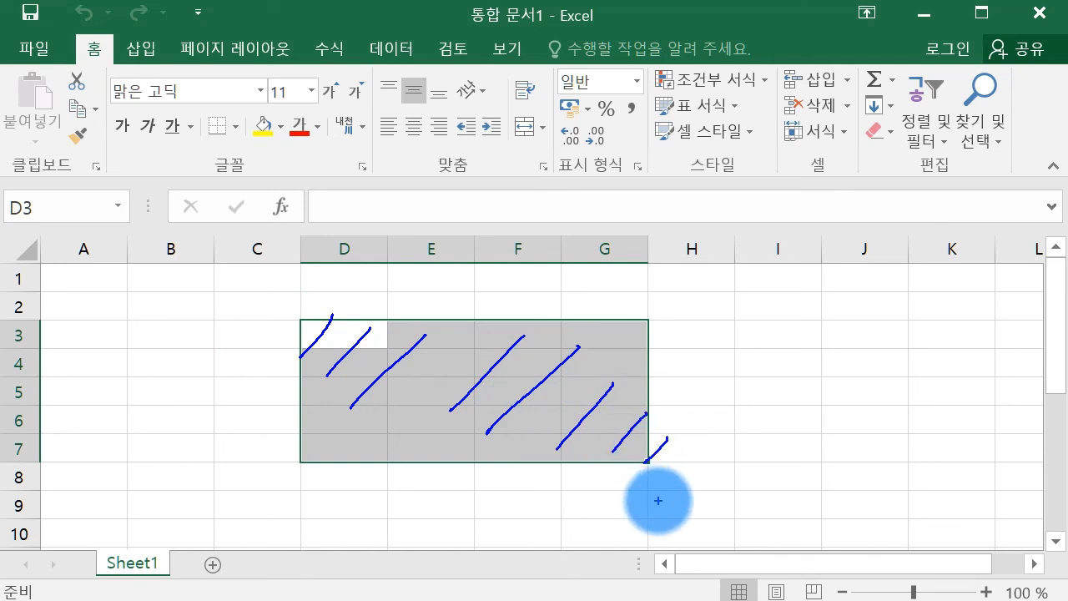
mouse_move(136, 210)
left_mouse_down()
mouse_move(139, 167)
mouse_move(133, 237)
left_mouse_up()
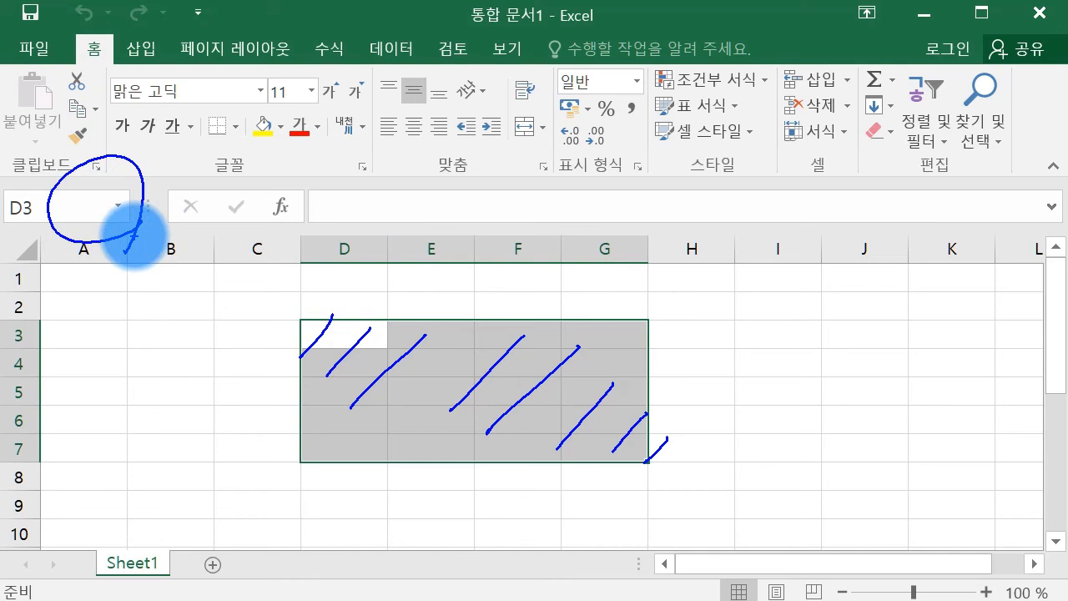
key("Escape")
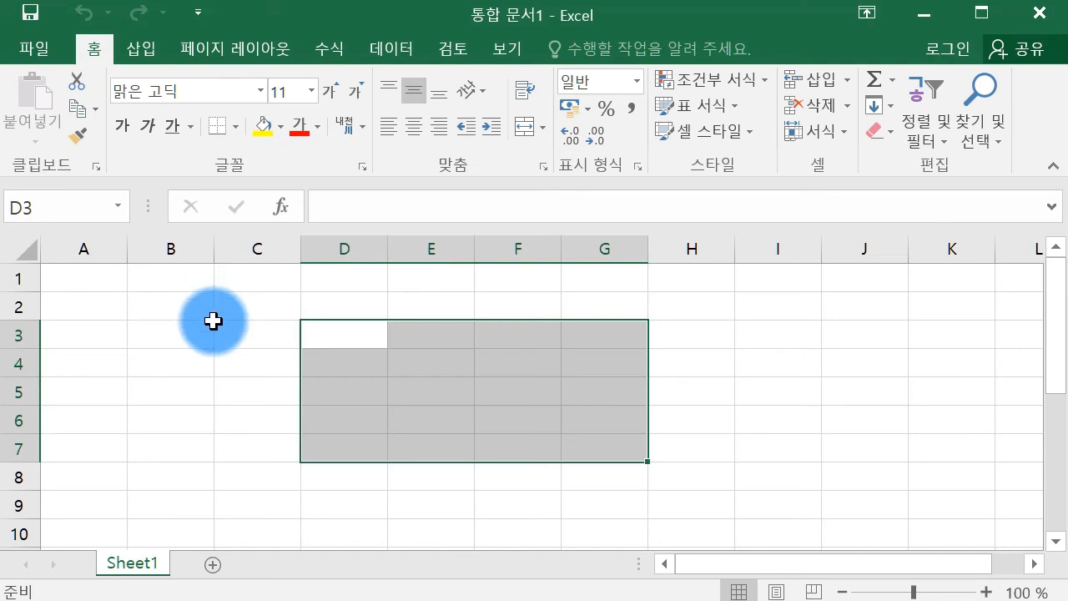
left_click(174, 338)
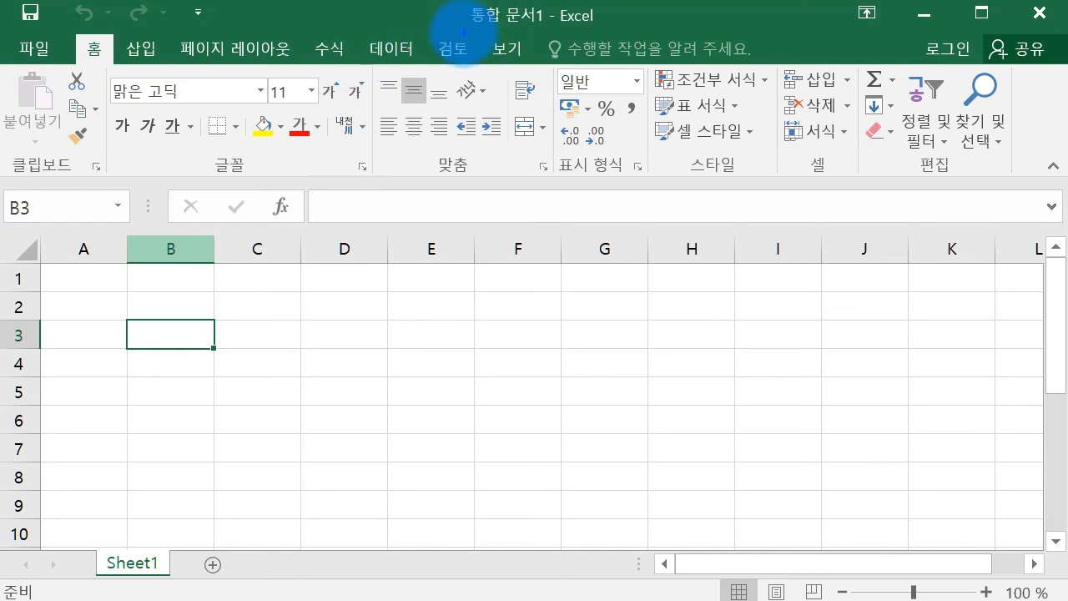
left_click_drag(482, 33, 613, 23)
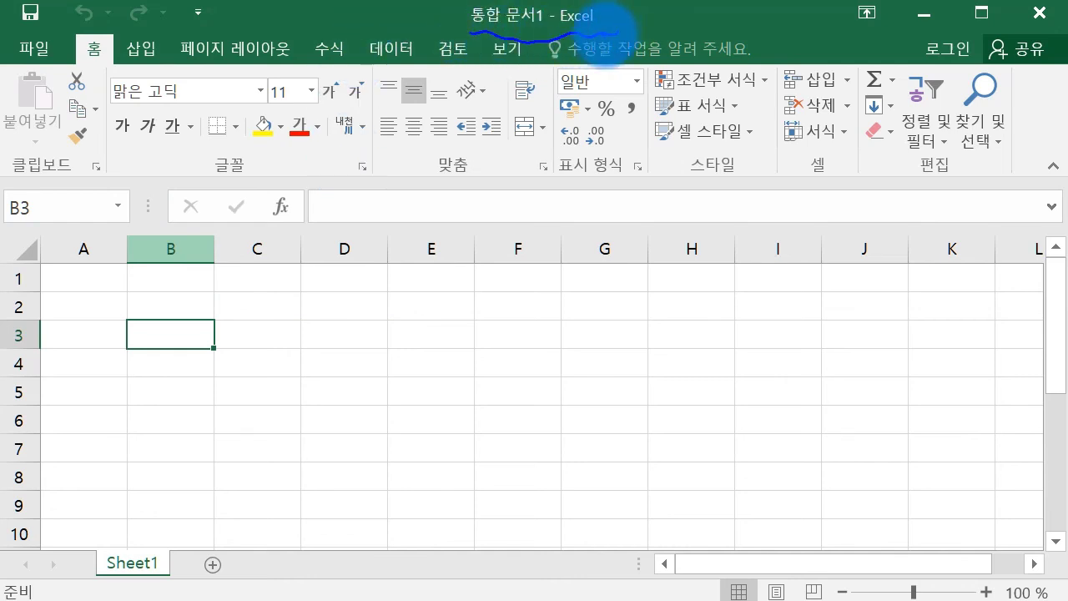
key("Escape")
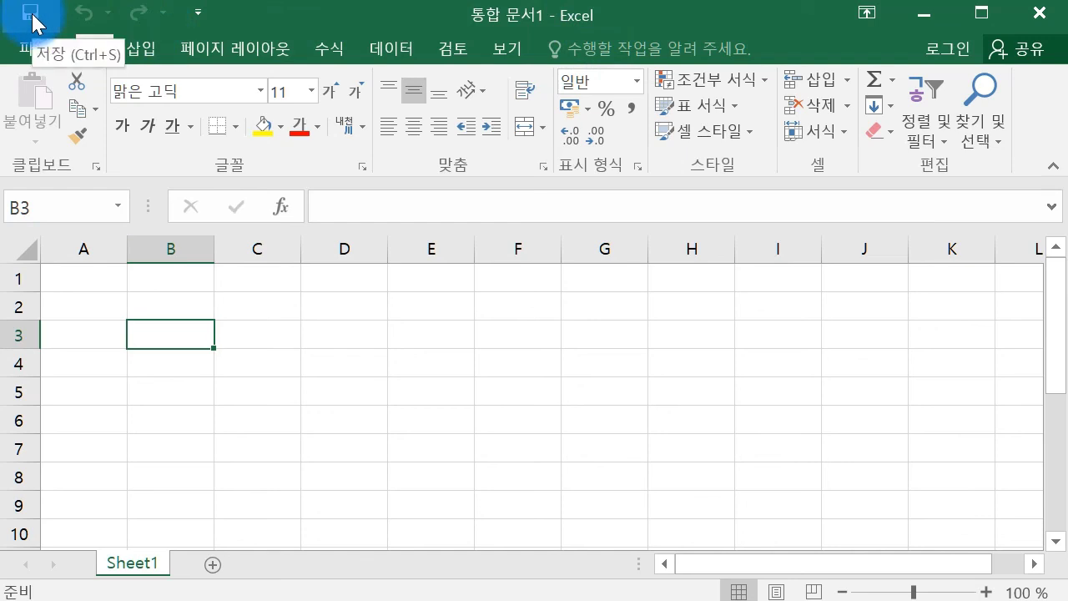
- Start saving via 찾아보기 and choose the 강의교안 folder as the location
left_click(33, 23)
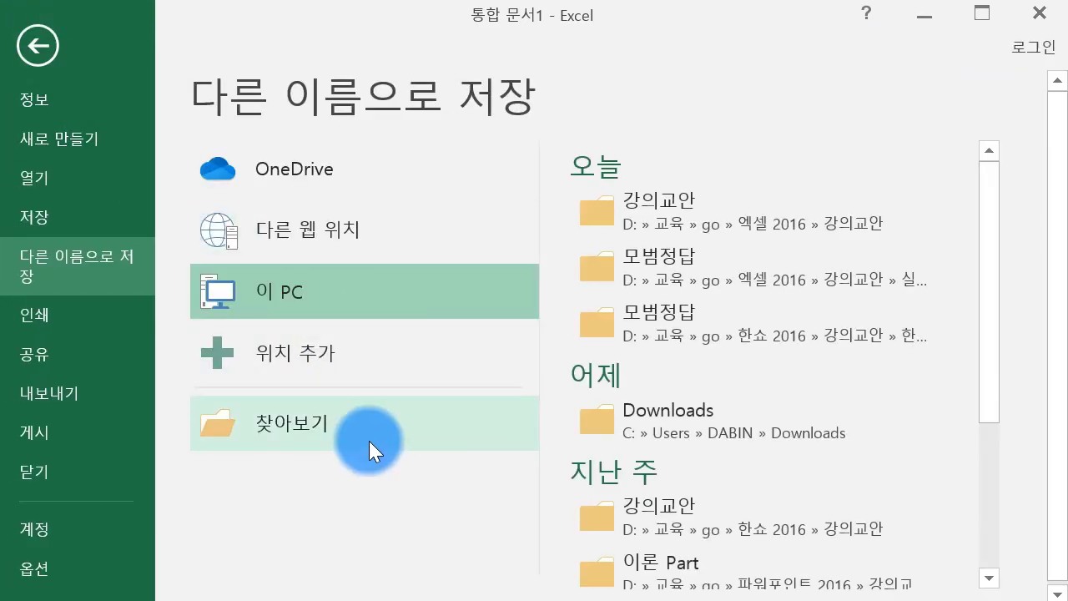
left_click(274, 420)
left_click(353, 427)
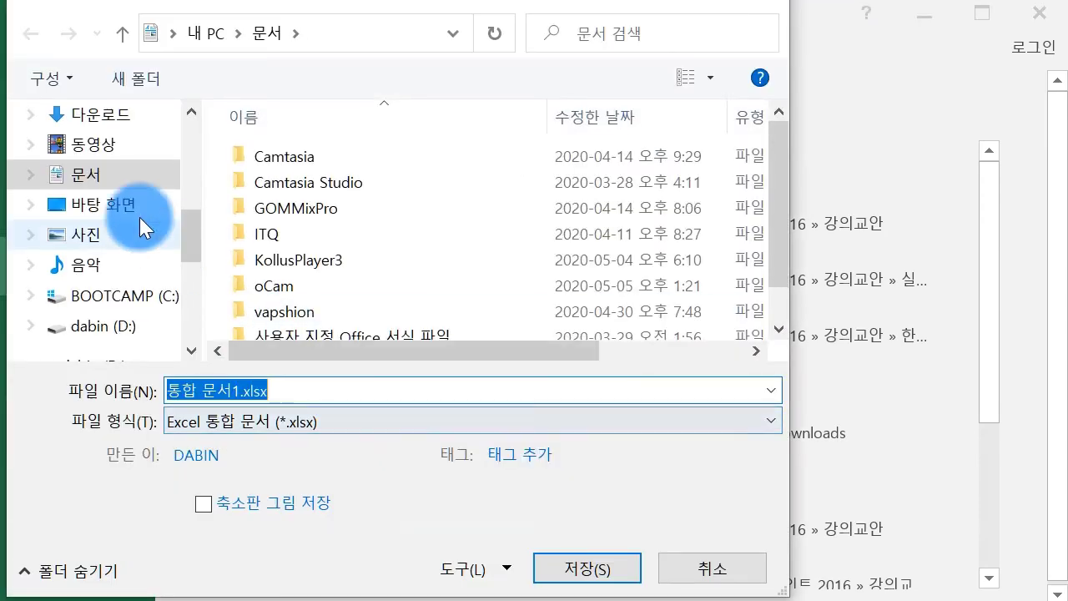
left_click_drag(188, 236, 191, 187)
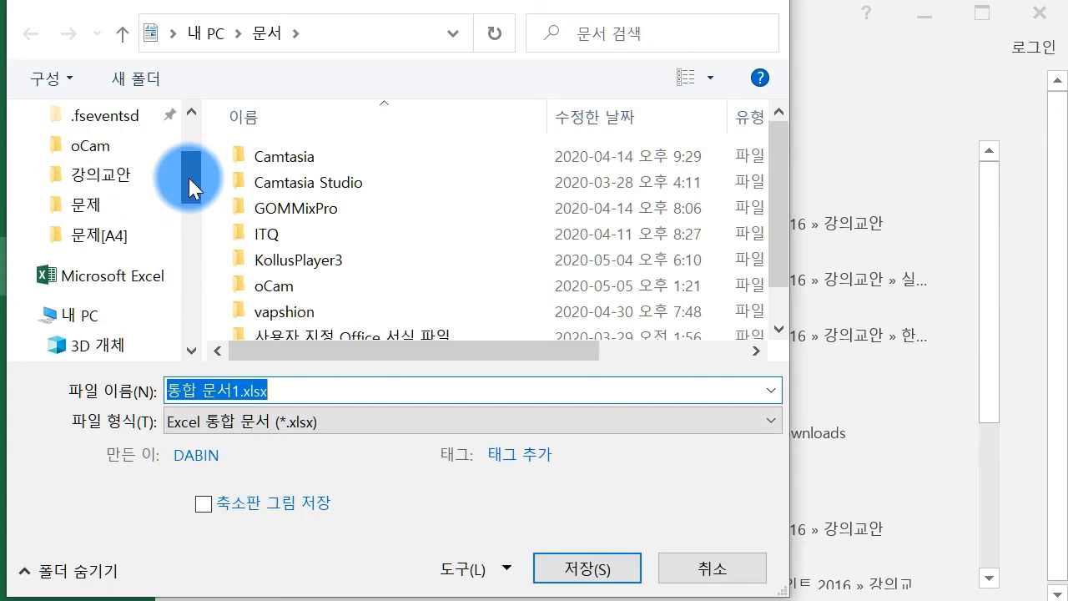
left_click(145, 180)
left_click(337, 390)
- Name the file '1강 파일저장 연습' and save it
type("1")
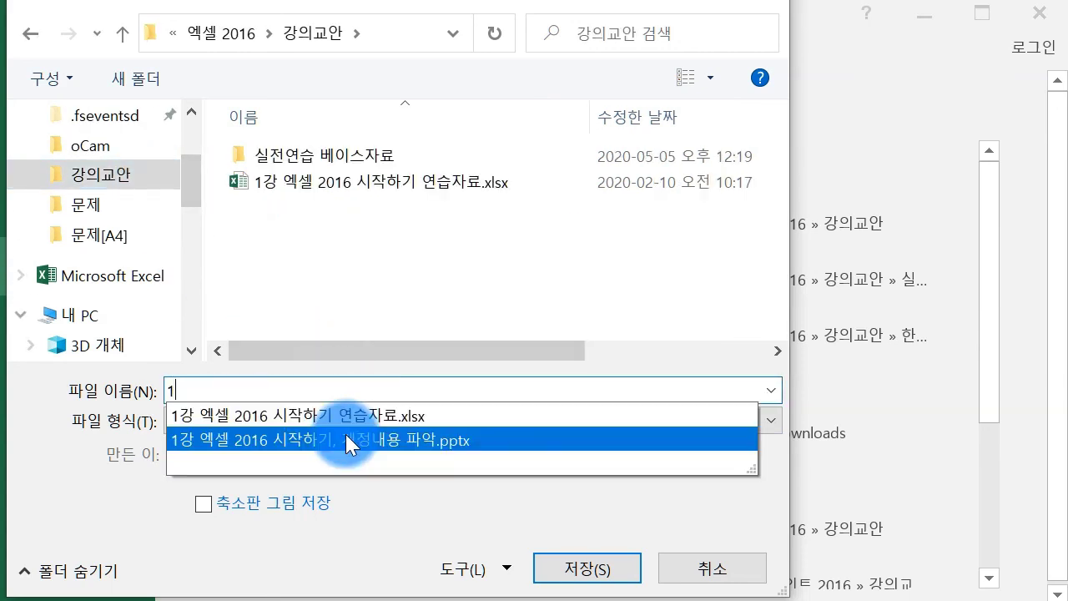
type("r")
key("BackSpace")
type("ㄱ강 파잉")
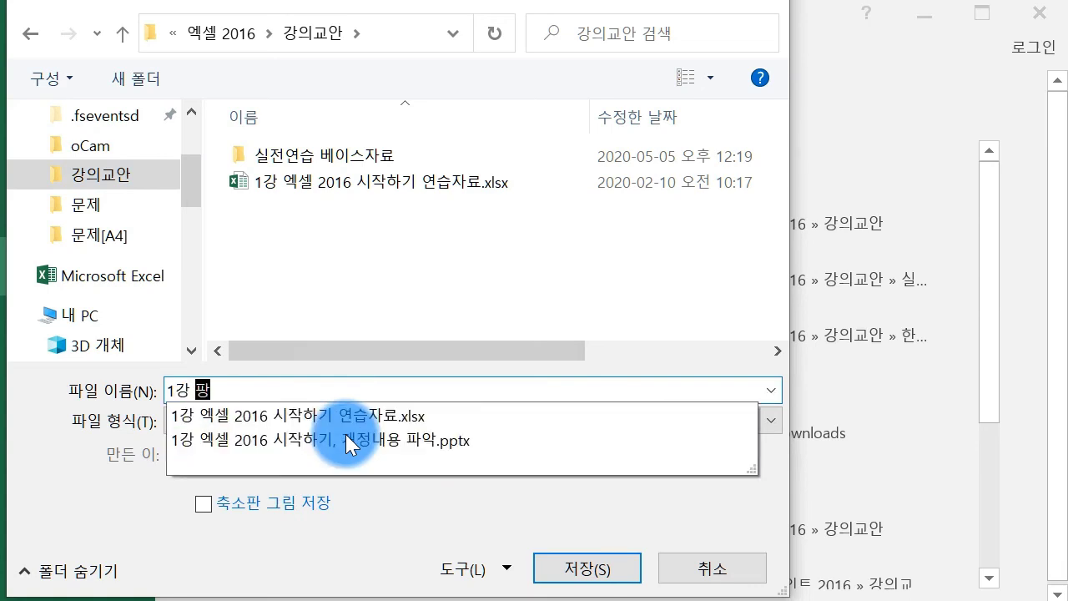
key("BackSpace")
type("일저장 ㅇ")
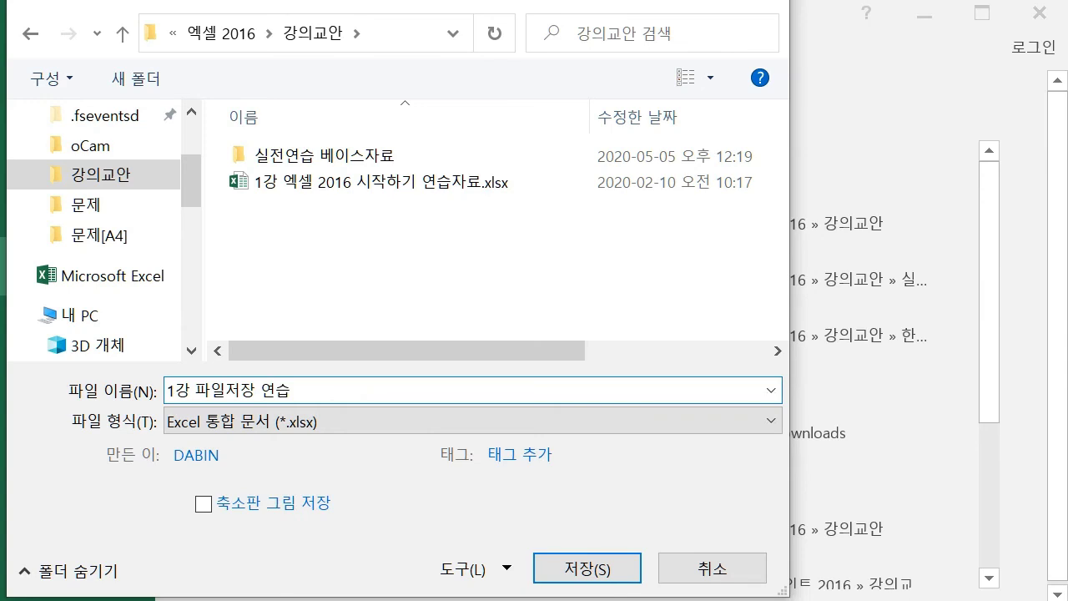
left_click(598, 567)
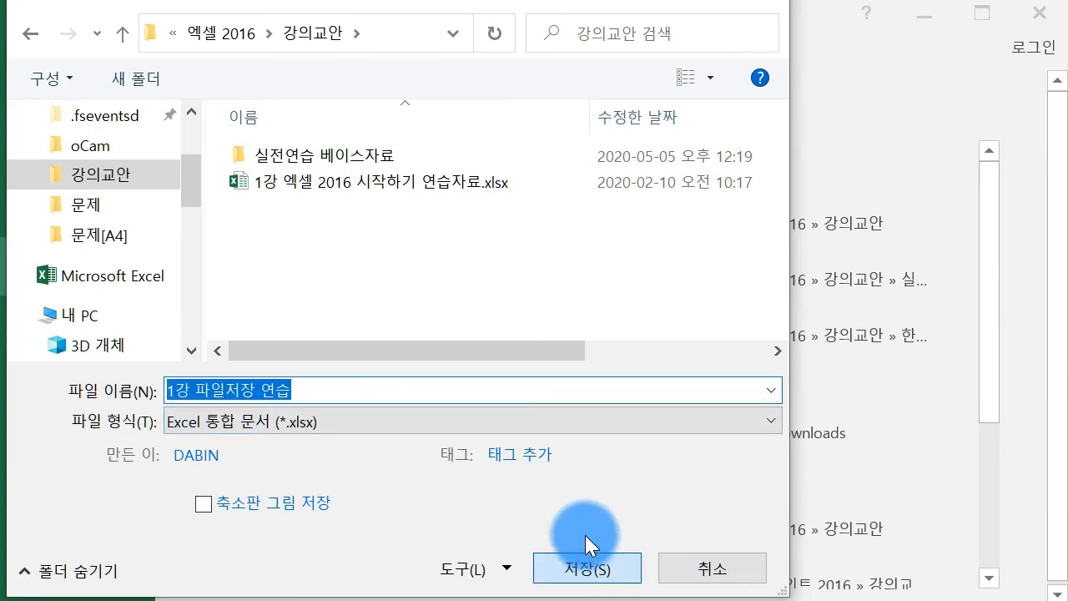
key("Return")
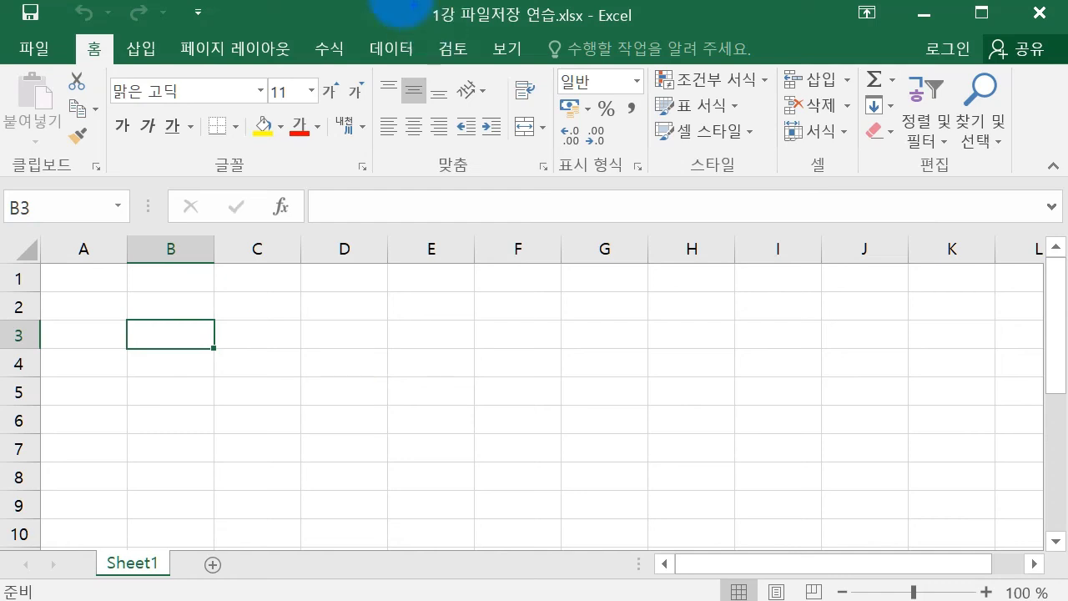
left_click_drag(422, 34, 602, 35)
mouse_move(437, 145)
left_mouse_down()
mouse_move(479, 79)
mouse_move(498, 97)
left_mouse_up()
mouse_move(400, 182)
left_mouse_down()
mouse_move(431, 174)
mouse_move(400, 210)
mouse_move(476, 187)
mouse_move(524, 212)
mouse_move(561, 193)
left_mouse_up()
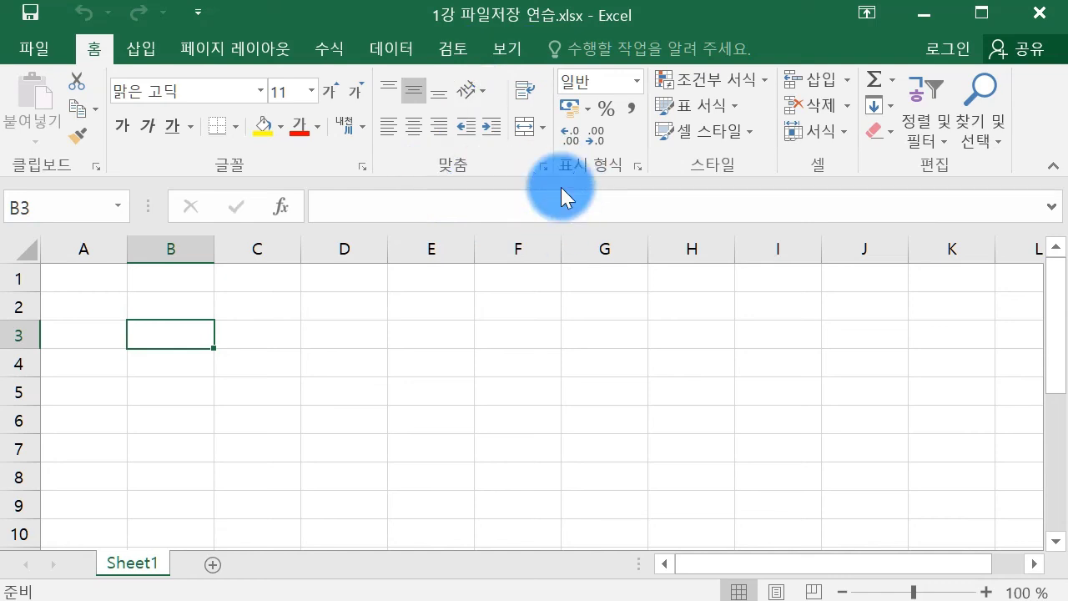
left_click_drag(428, 32, 646, 36)
mouse_move(509, 50)
left_mouse_down()
mouse_move(464, 125)
mouse_move(526, 125)
left_mouse_up()
mouse_move(392, 204)
left_mouse_down()
mouse_move(448, 209)
mouse_move(493, 239)
mouse_move(525, 200)
mouse_move(542, 224)
mouse_move(529, 255)
mouse_move(562, 209)
mouse_move(609, 208)
mouse_move(641, 247)
left_mouse_up()
key("Escape")
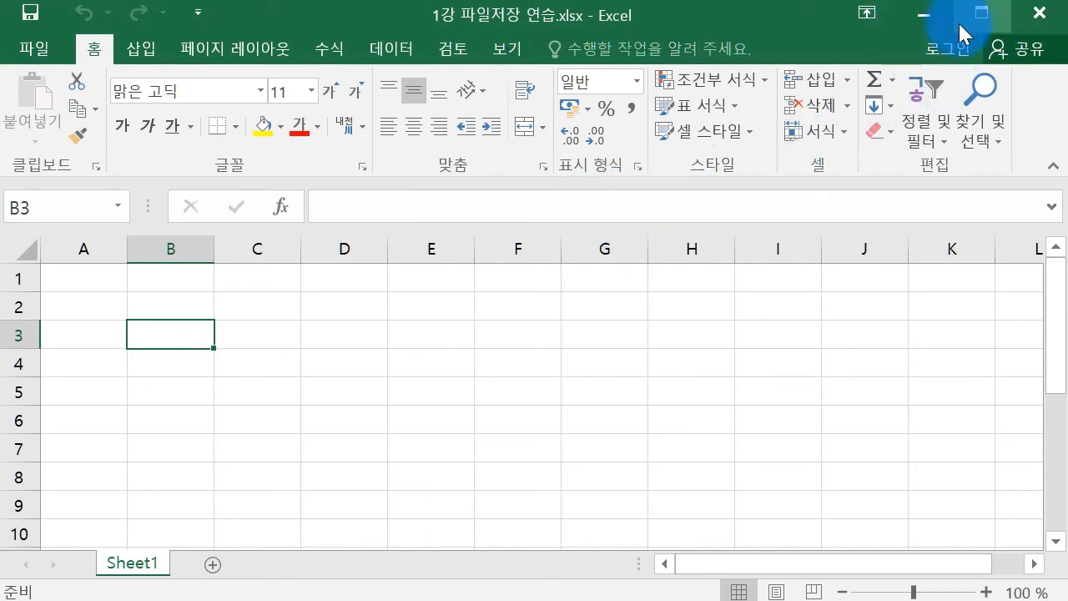
key("ctrl+2")
mouse_move(946, 34)
left_mouse_down()
mouse_move(910, 25)
mouse_move(947, 50)
left_mouse_up()
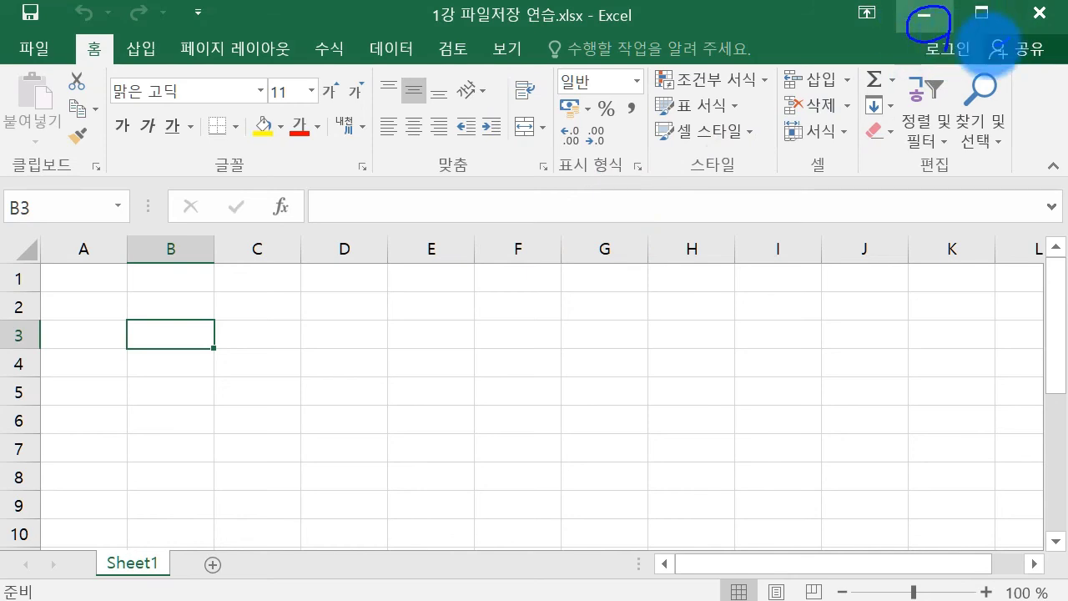
key("Escape")
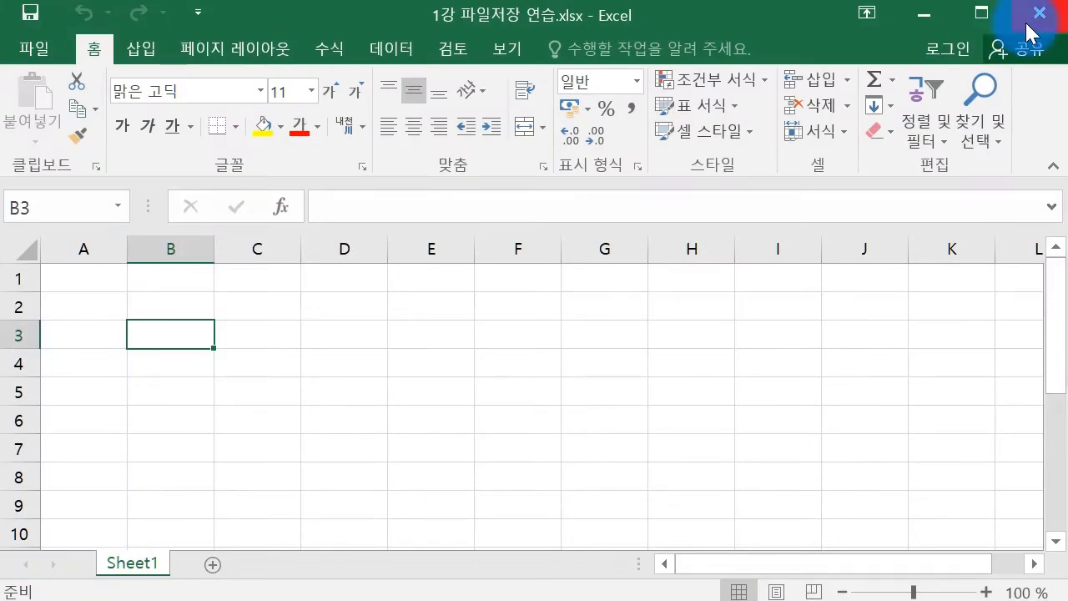
left_click(981, 15)
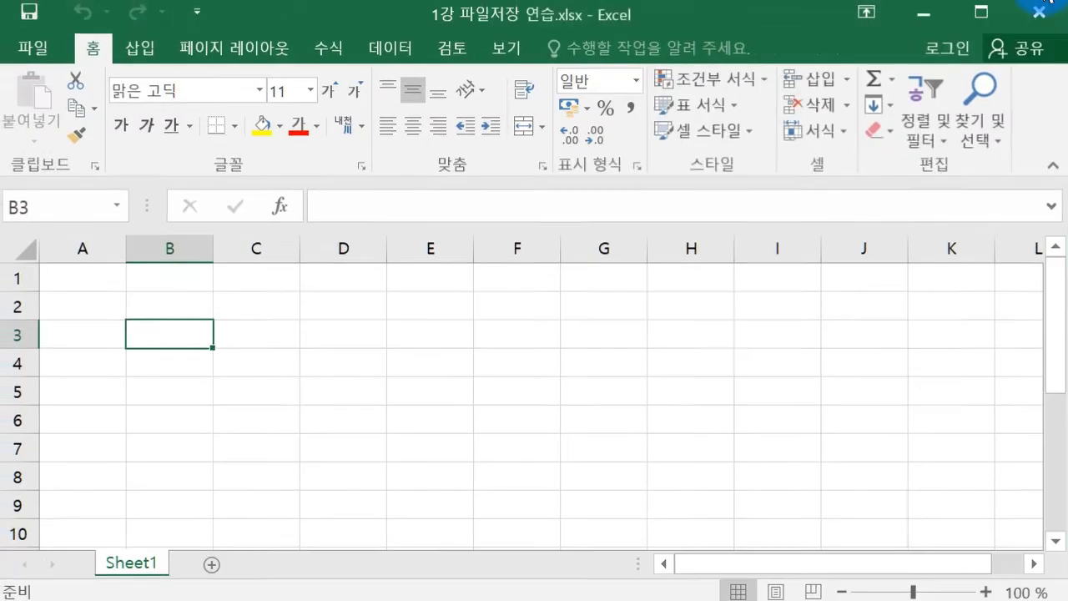
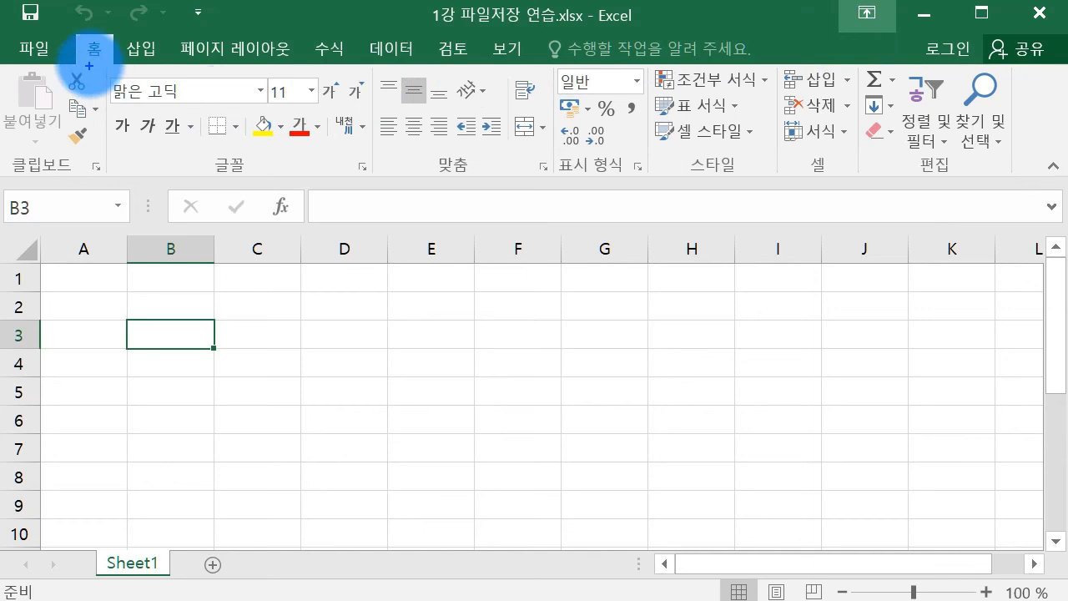
- Mark up the ribbon and grid with a pen loop, arrows and a curve, then clear the ink
mouse_move(111, 67)
left_mouse_down()
mouse_move(89, 17)
mouse_move(94, 75)
mouse_move(123, 22)
mouse_move(127, 69)
mouse_move(90, 46)
mouse_move(140, 50)
mouse_move(96, 74)
mouse_move(107, 43)
left_mouse_up()
key("Escape")
key("ctrl+2")
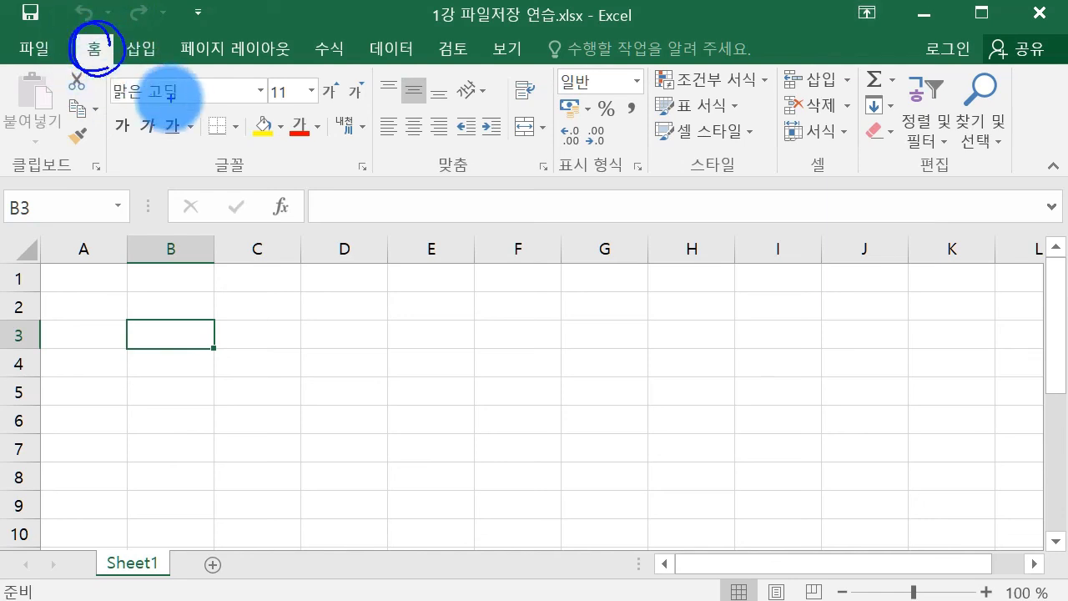
left_click_drag(948, 50, 946, 200)
left_click_drag(979, 42, 976, 200)
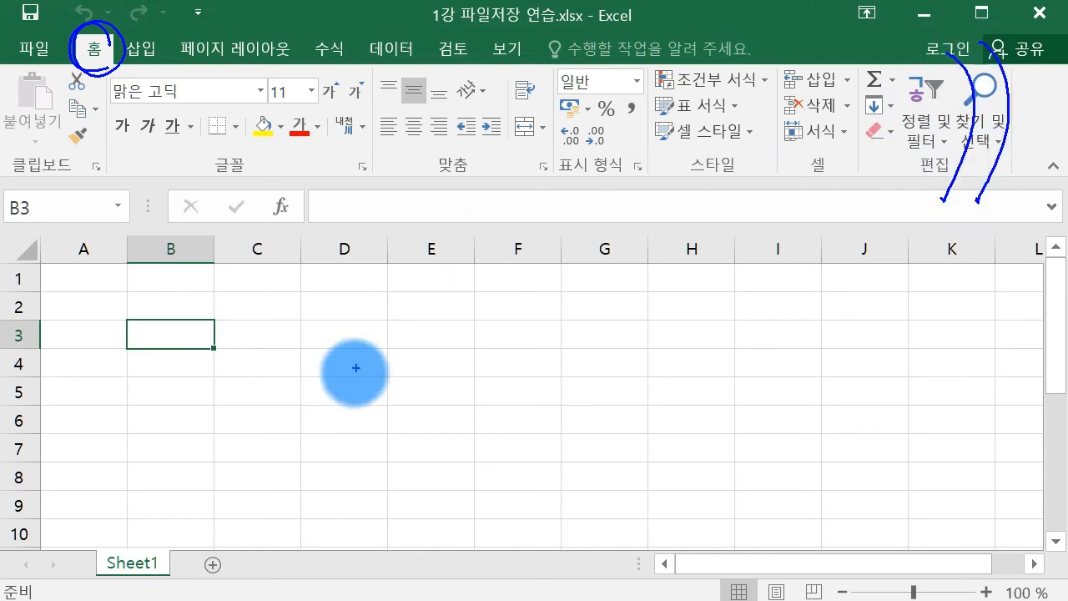
mouse_move(902, 515)
left_mouse_down()
mouse_move(876, 513)
mouse_move(385, 255)
mouse_move(762, 448)
left_mouse_up()
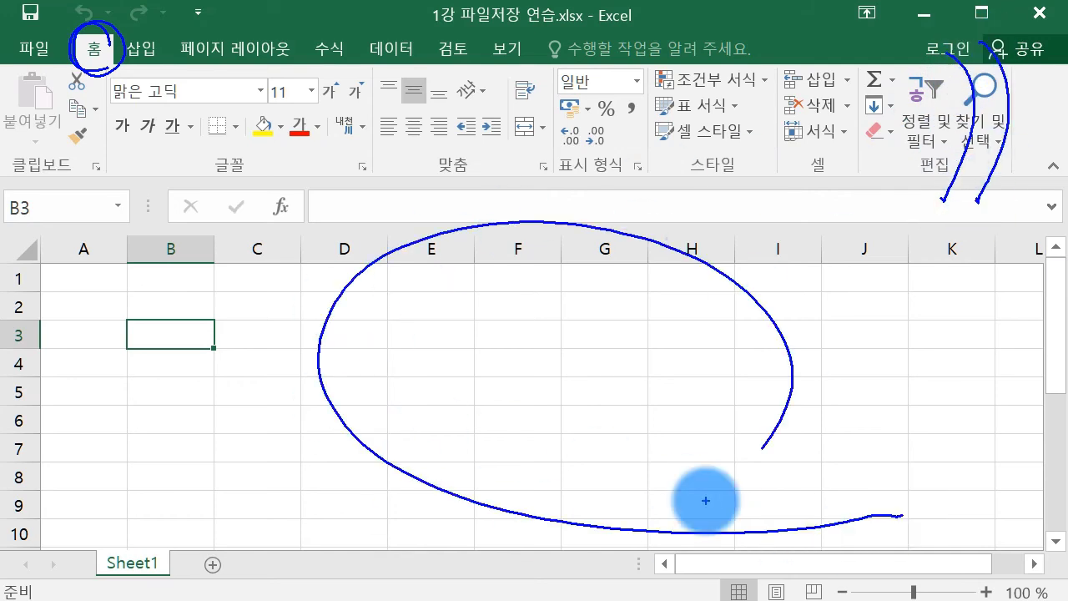
key("Escape")
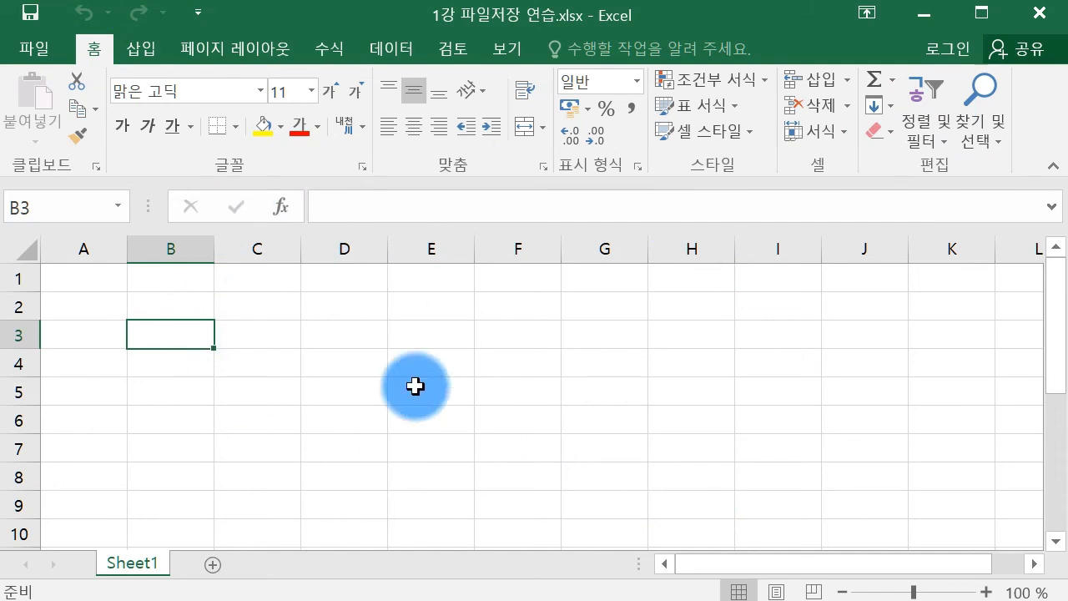
- Collapse and re-pin the ribbon, then switch it to tabs-only and back to tabs and commands
double_click(93, 52)
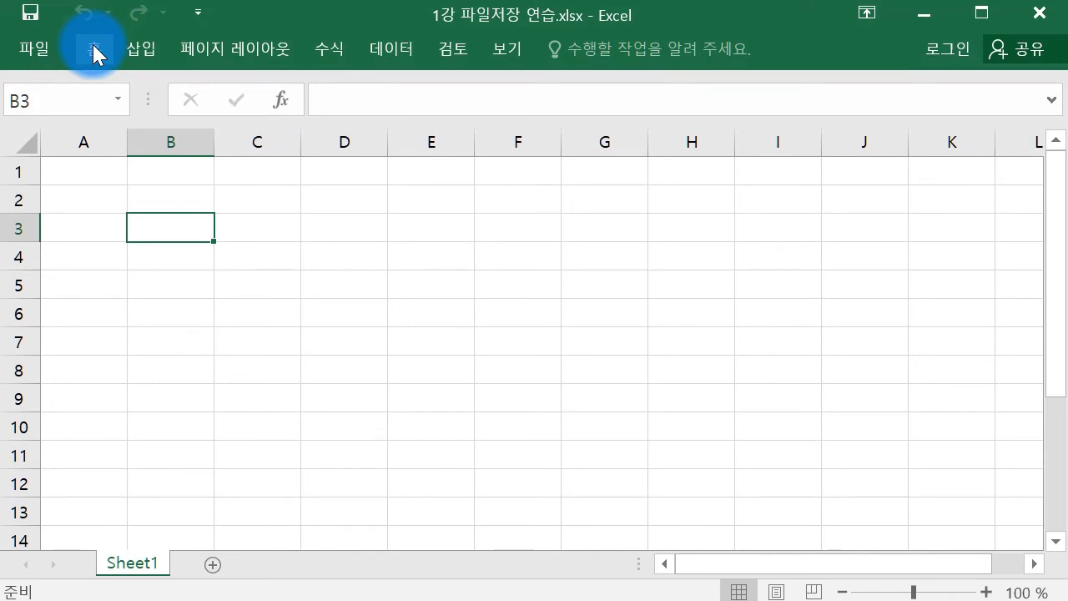
double_click(93, 49)
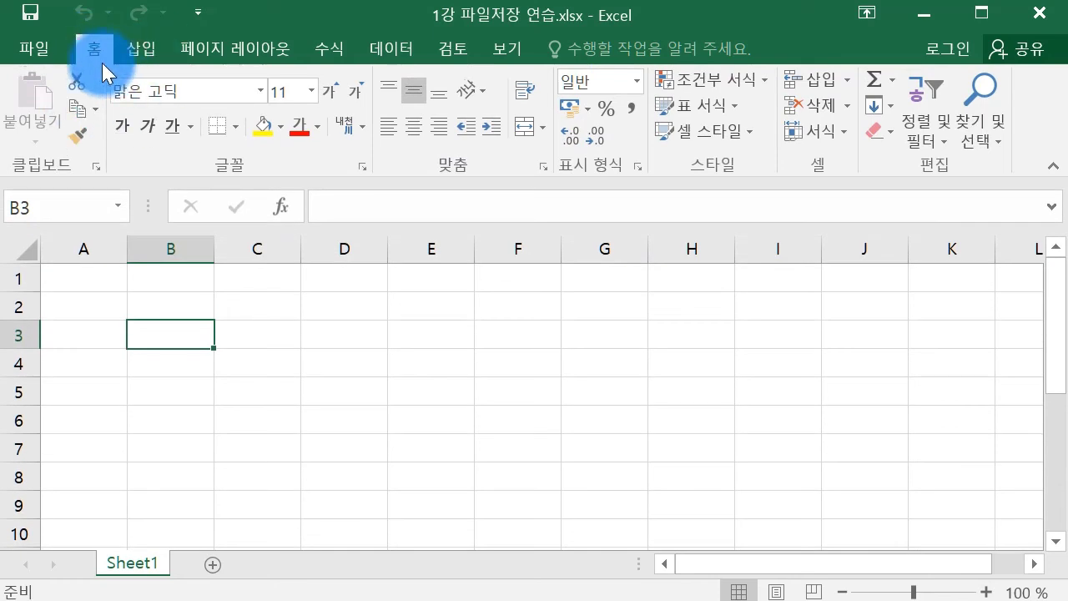
left_click(860, 16)
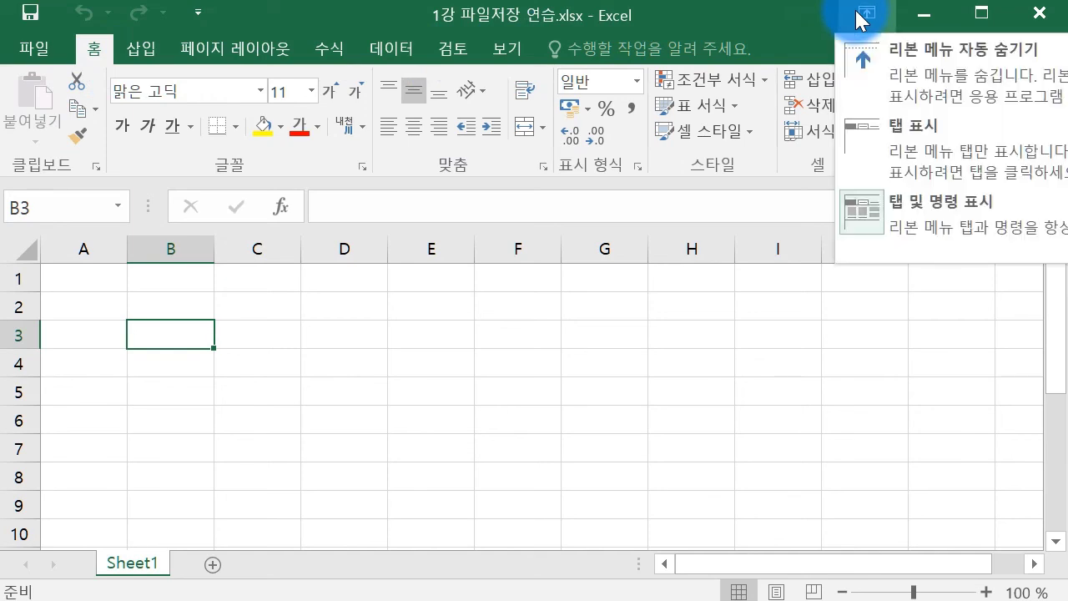
left_click(915, 155)
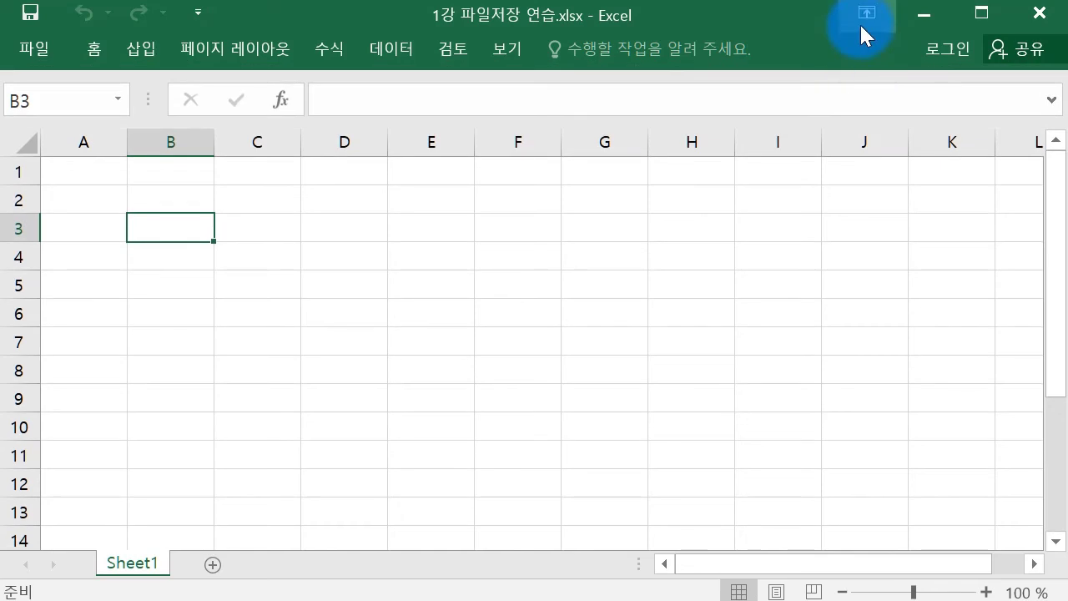
left_click(860, 22)
left_click(893, 219)
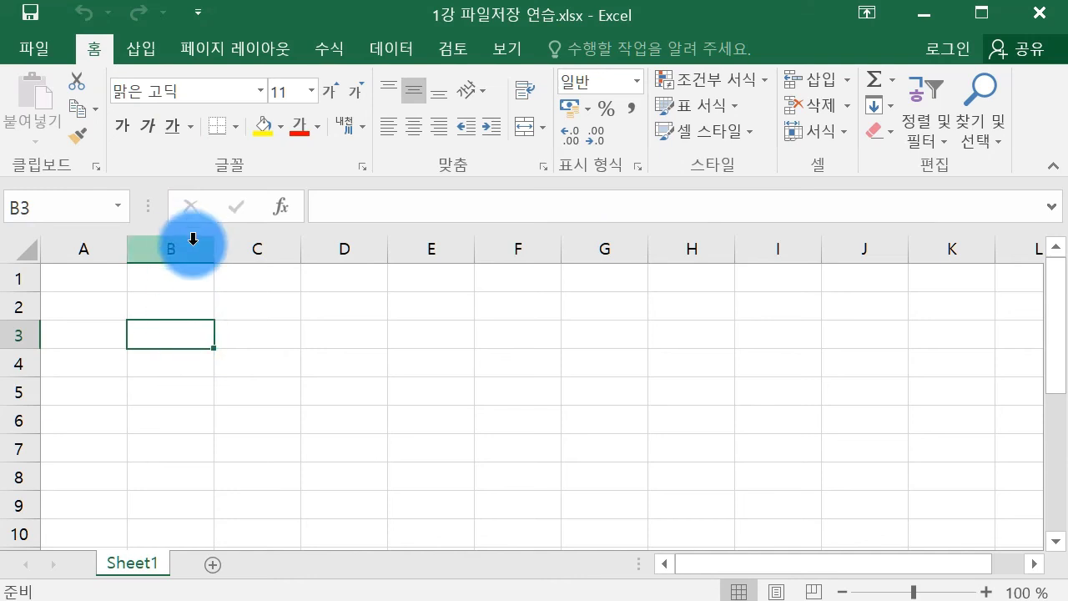
- Browse the Info, New and Open backstage pages, then save the workbook
left_click(46, 59)
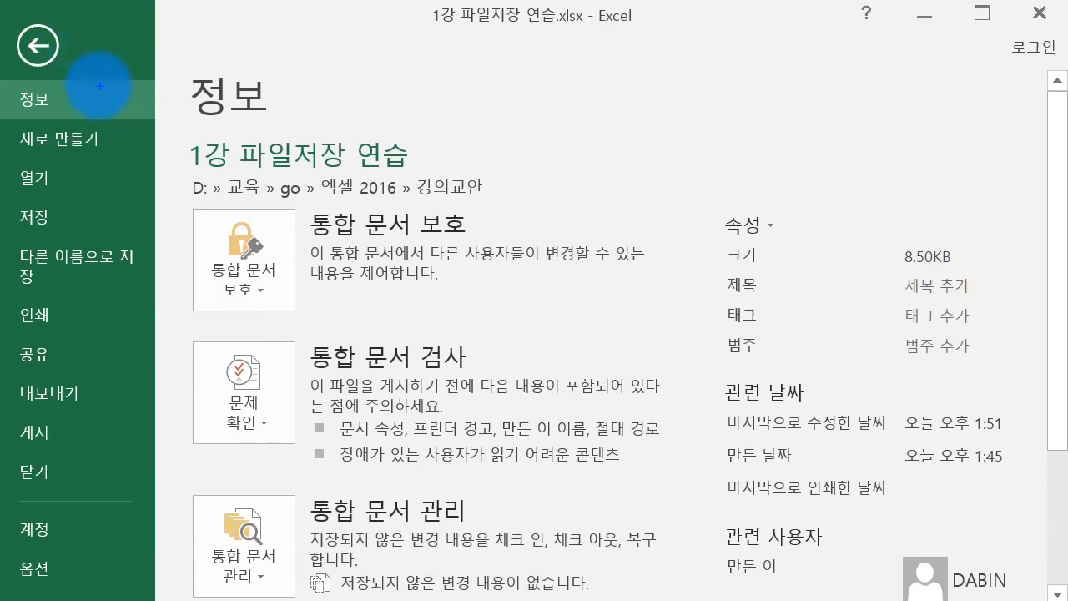
left_click_drag(83, 71, 115, 67)
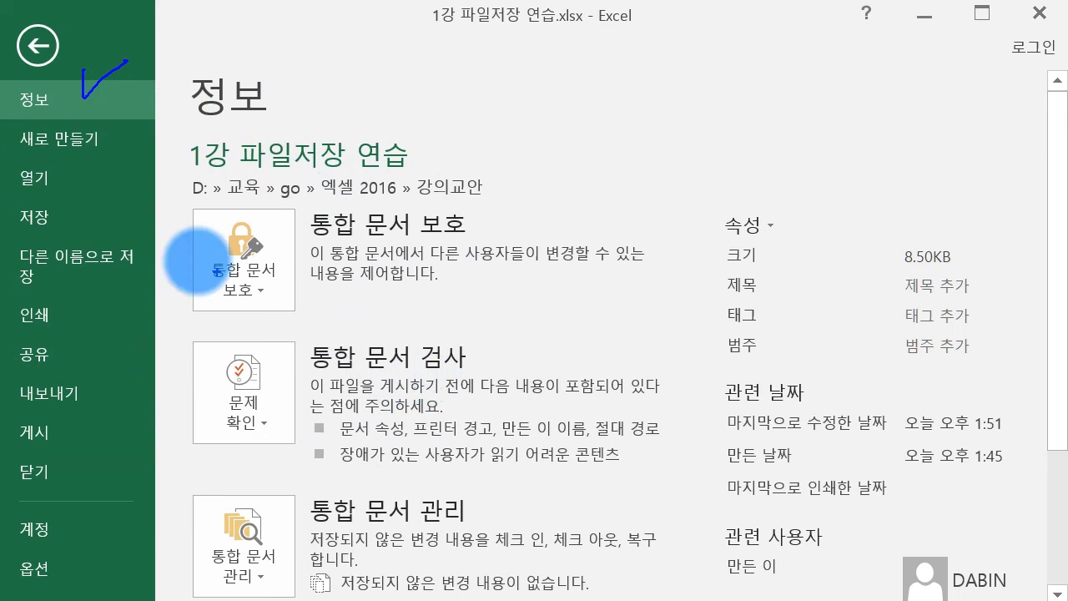
key("Escape")
left_click(114, 141)
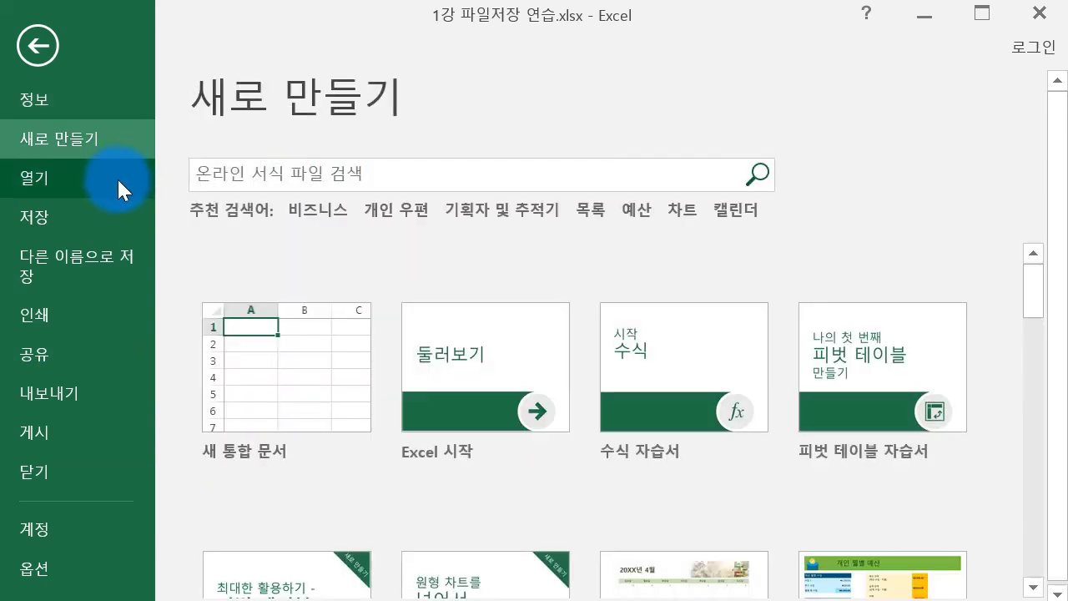
left_click(116, 184)
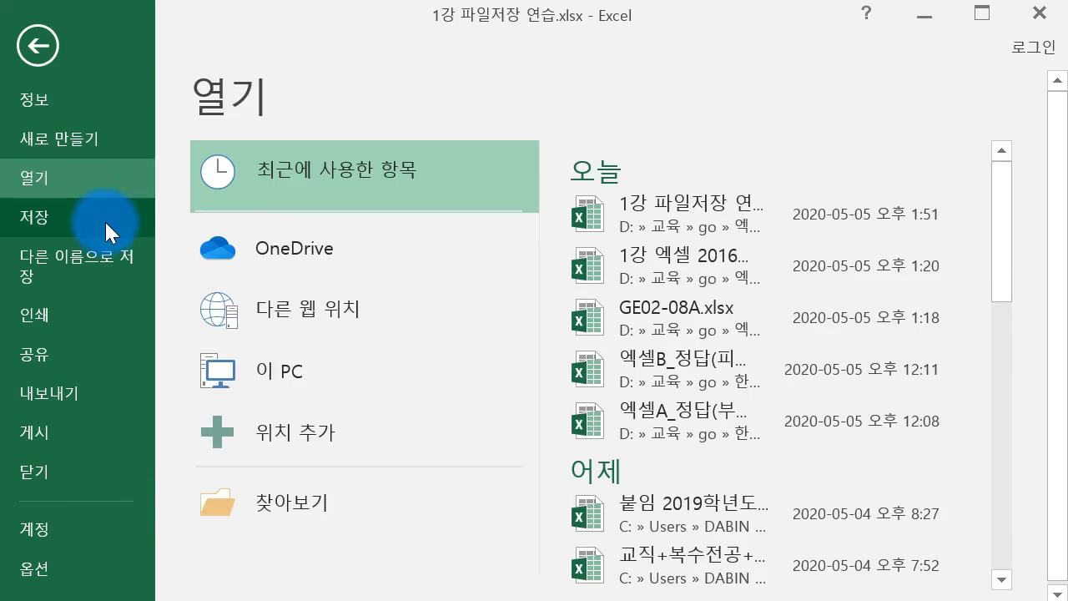
left_click(104, 219)
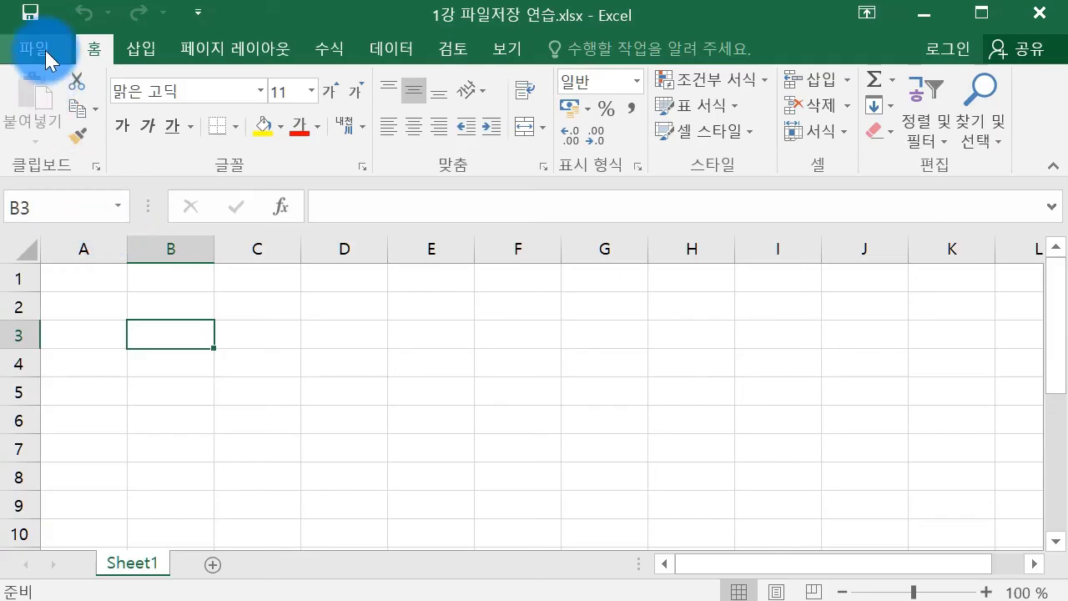
- Look over the Print, Share and Export pages and Excel Options, closing without changes
left_click(35, 49)
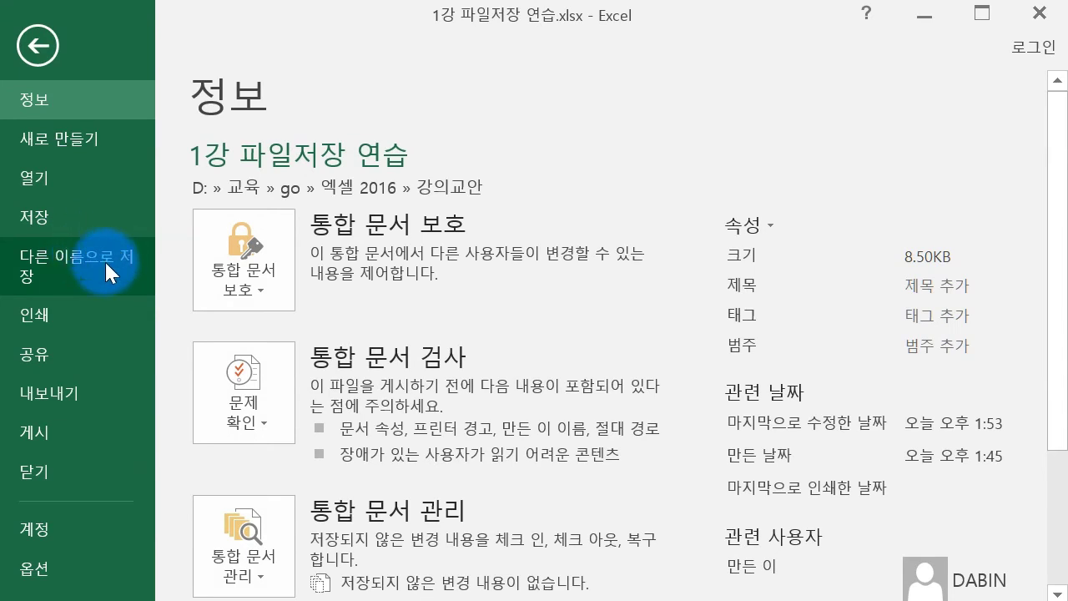
left_click(92, 314)
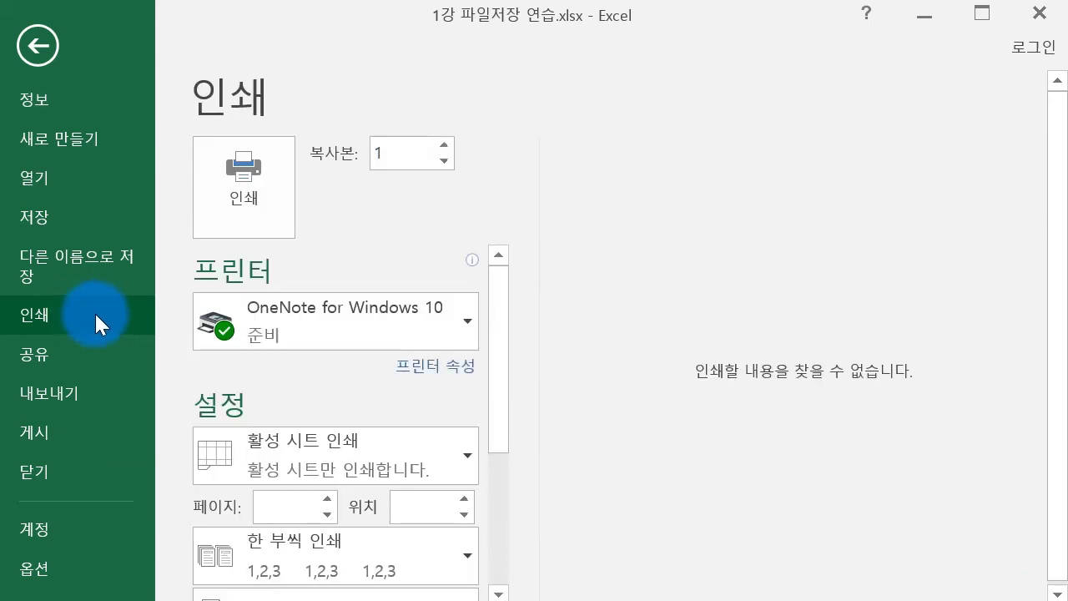
left_click(88, 354)
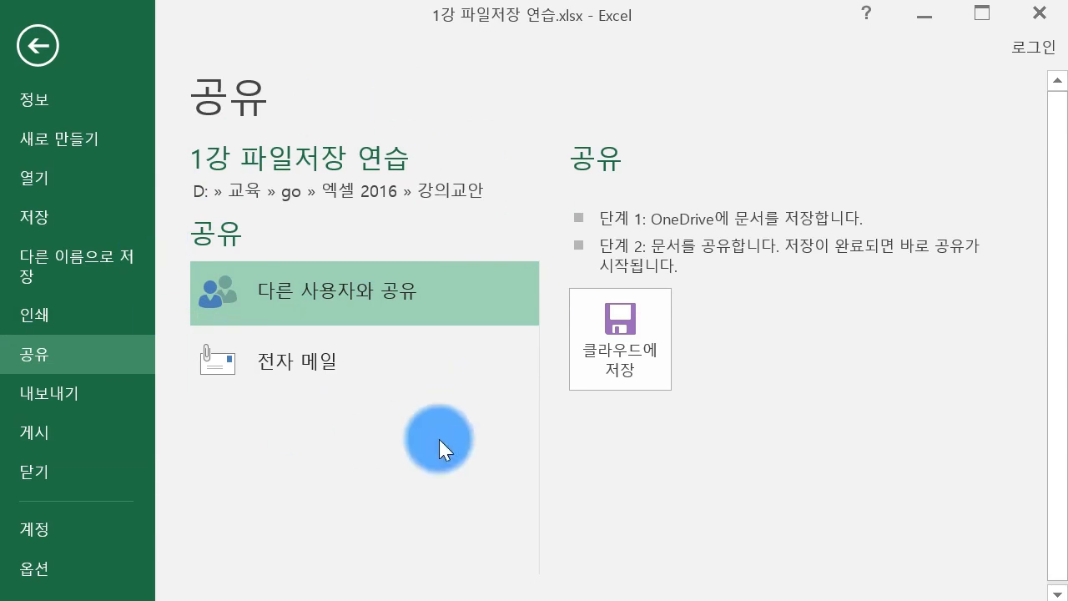
left_click(79, 395)
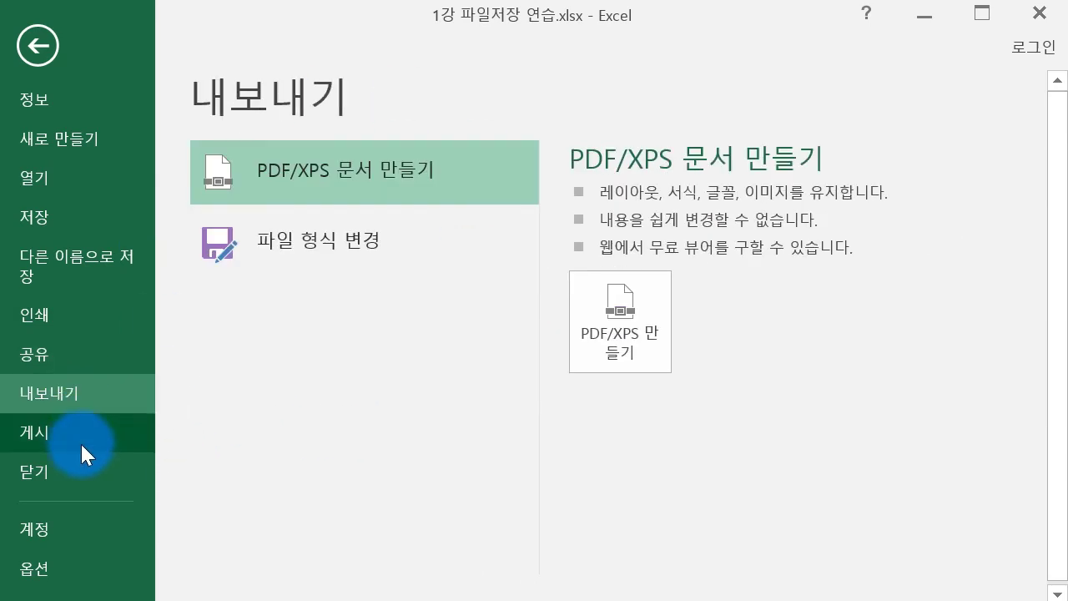
left_click(67, 575)
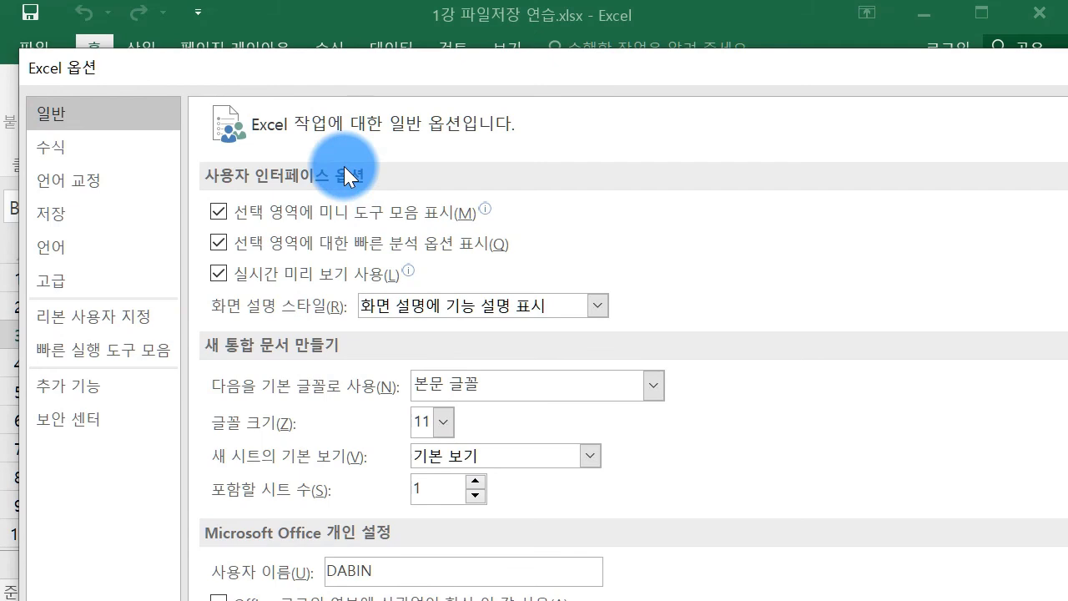
key("Escape")
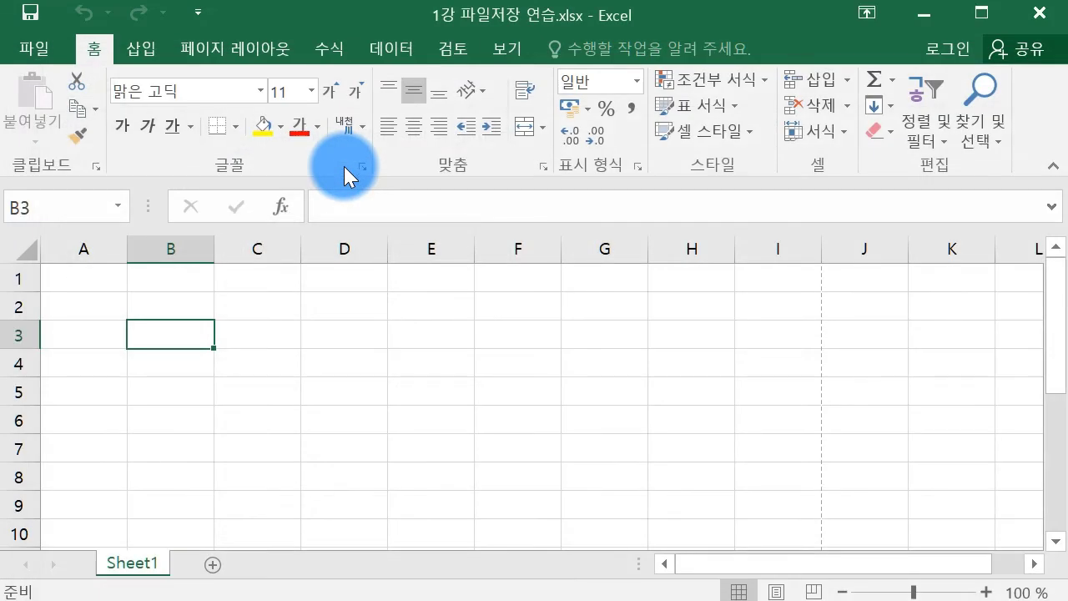
left_click(35, 48)
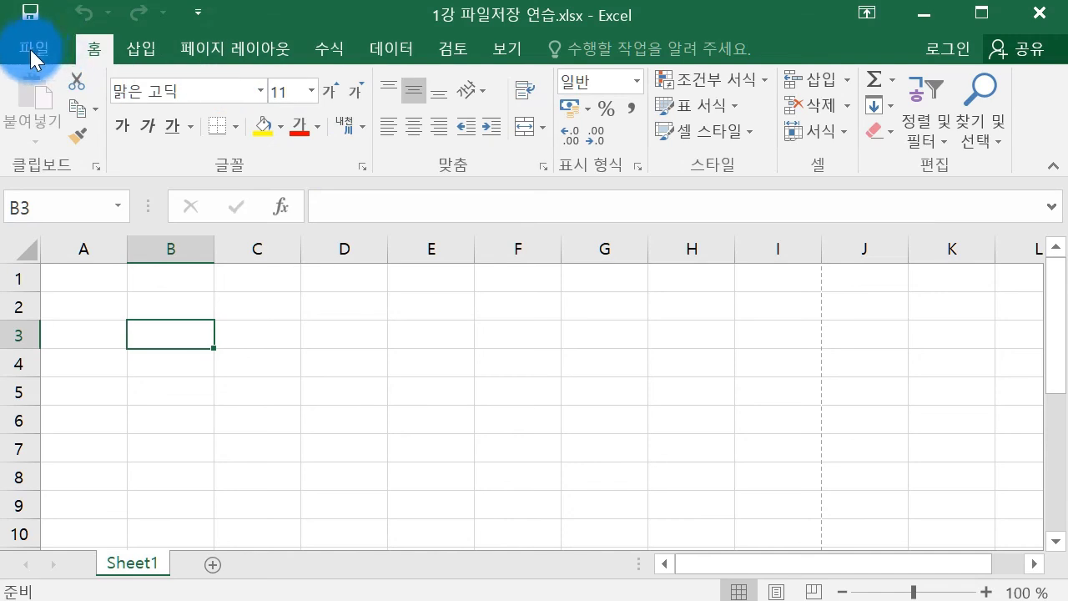
left_click(40, 44)
left_click(41, 45)
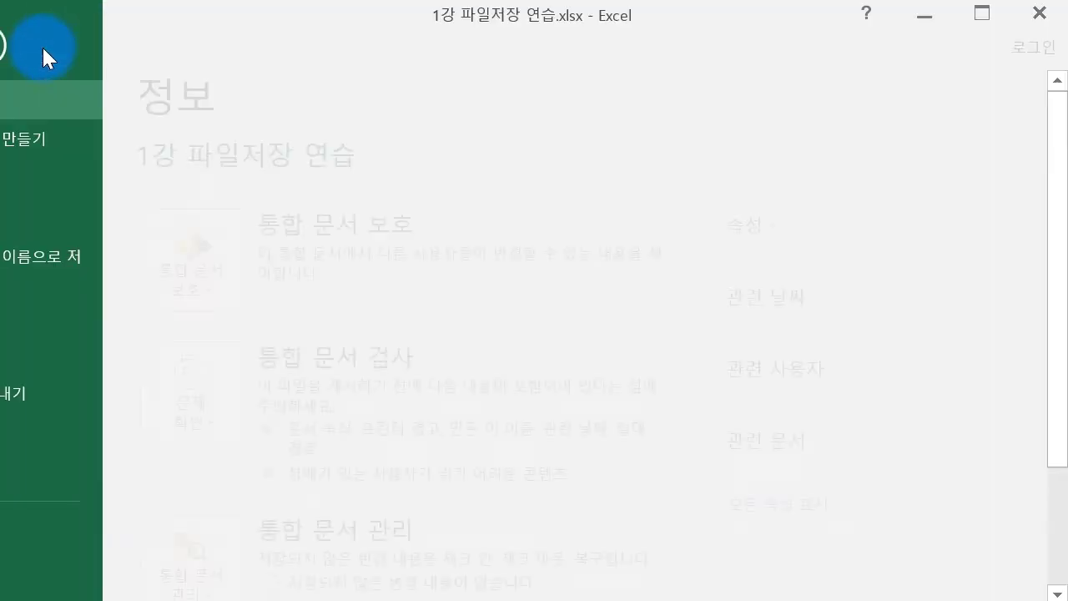
left_click(40, 44)
left_click(40, 45)
left_click(71, 77)
left_click_drag(226, 72, 169, 459)
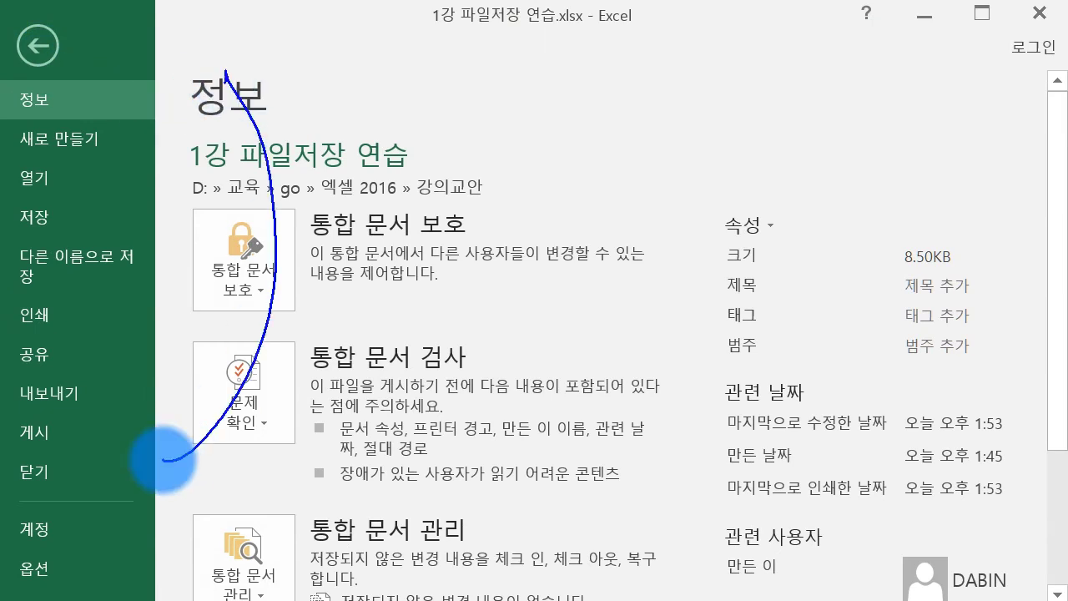
key("Escape")
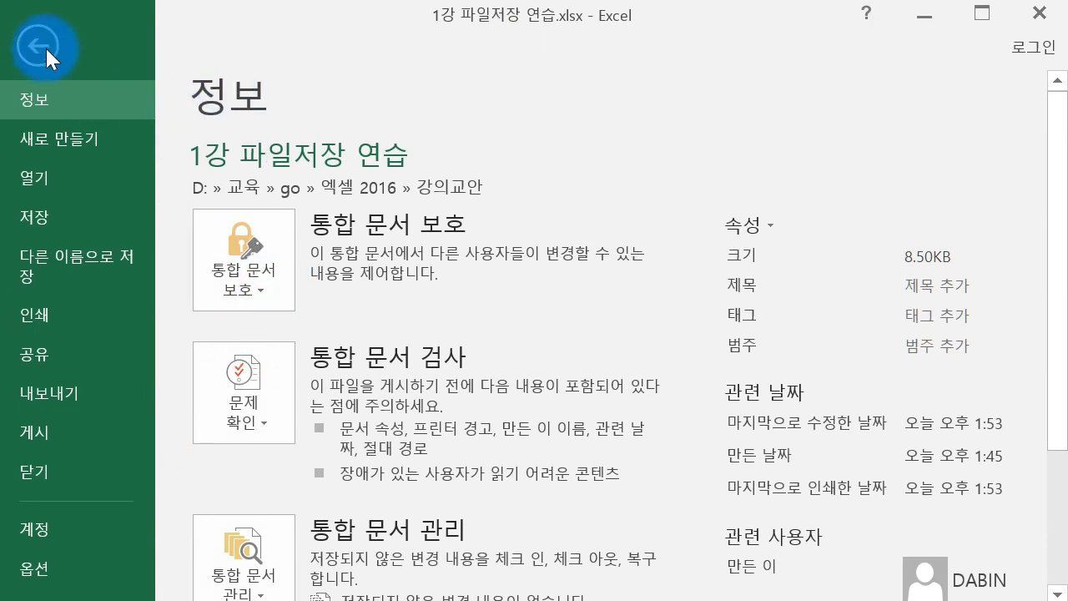
left_click(45, 46)
left_click(141, 48)
left_click(211, 50)
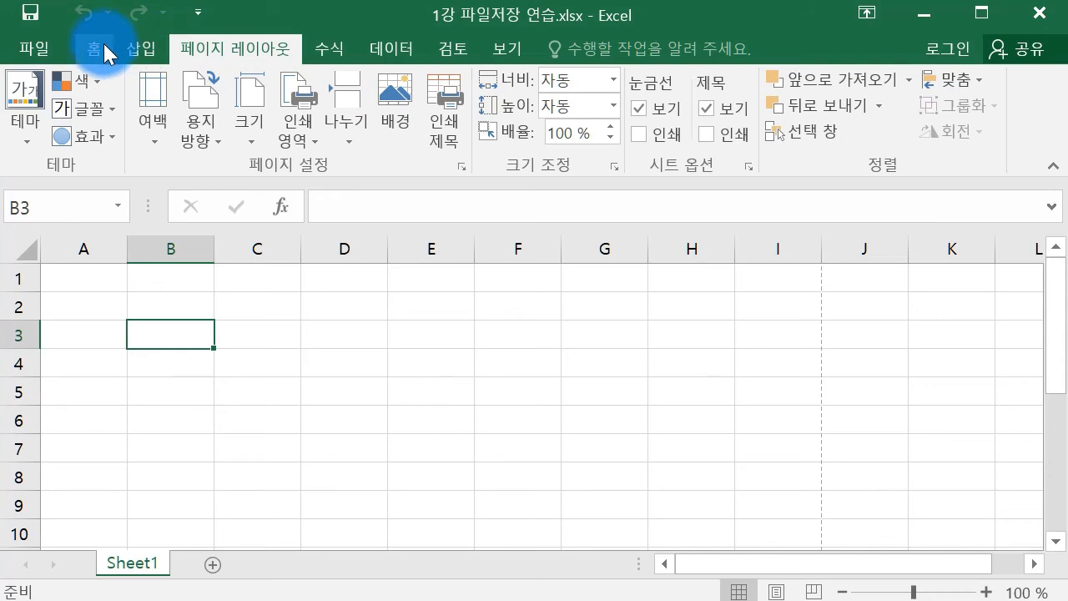
left_click(102, 47)
left_click(40, 47)
mouse_move(123, 79)
left_mouse_down()
mouse_move(95, 464)
mouse_move(89, 432)
left_mouse_up()
left_click_drag(121, 481, 161, 429)
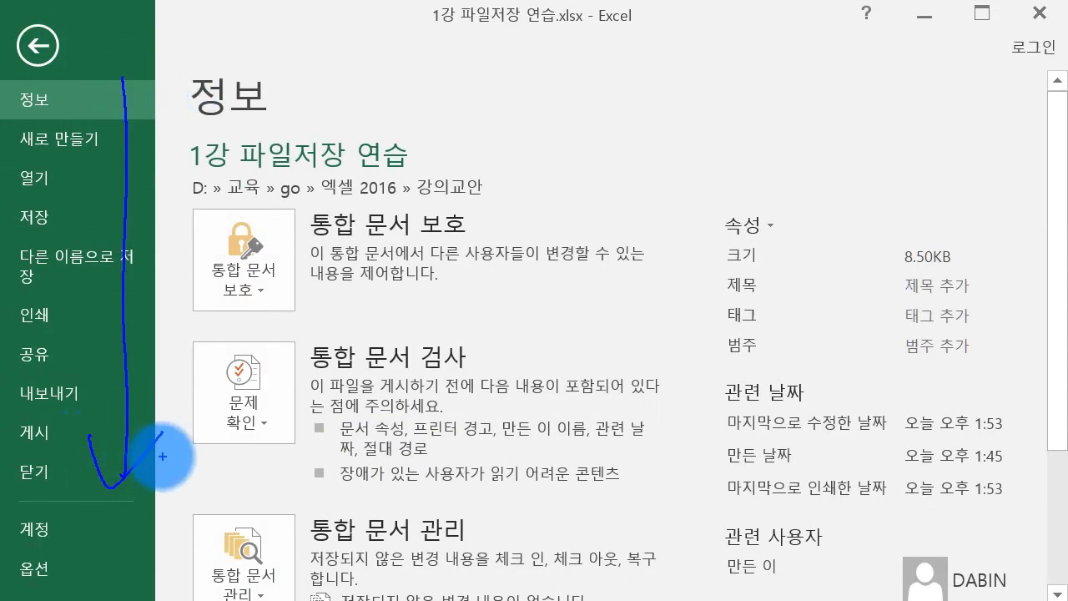
left_click(36, 47)
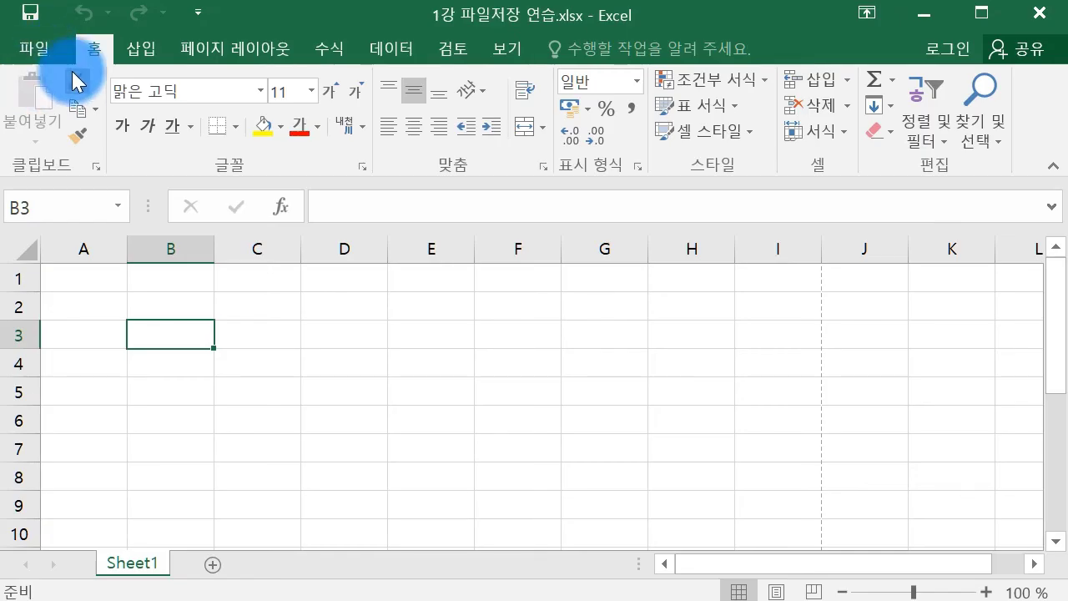
left_click(508, 48)
left_click(453, 48)
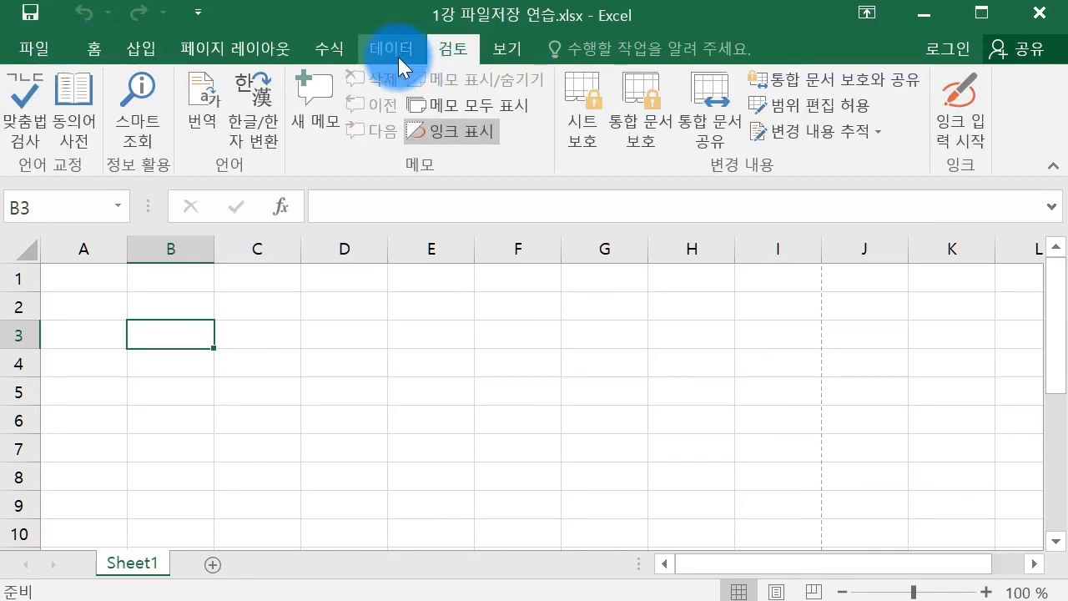
left_click(391, 48)
left_click(329, 49)
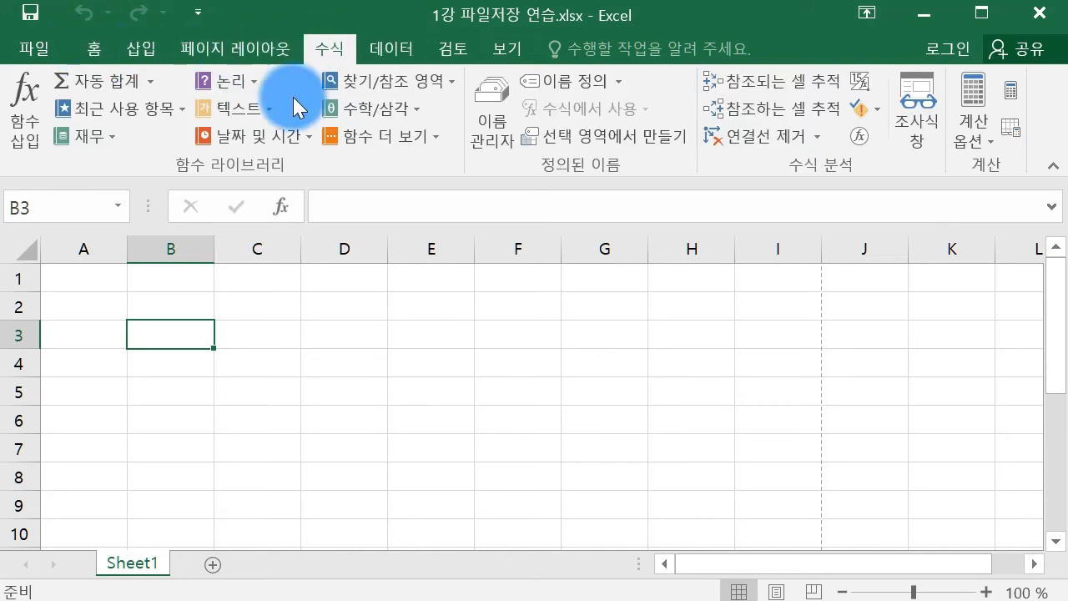
left_click(84, 40)
mouse_move(355, 100)
left_mouse_down()
mouse_move(326, 136)
mouse_move(382, 119)
mouse_move(406, 131)
mouse_move(402, 146)
mouse_move(427, 102)
mouse_move(453, 119)
mouse_move(517, 127)
mouse_move(510, 143)
left_mouse_up()
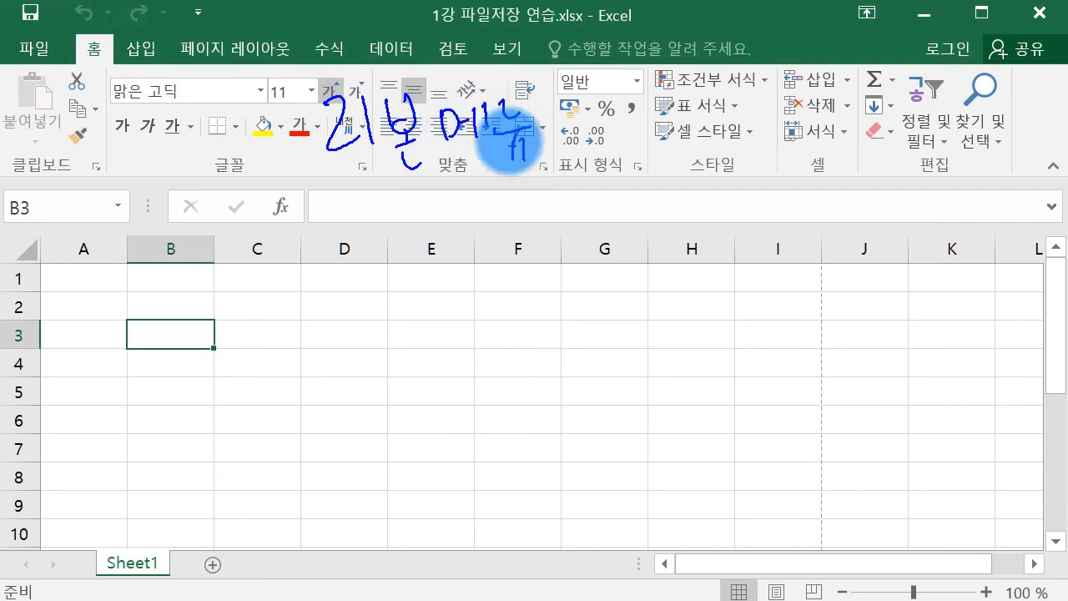
key("Escape")
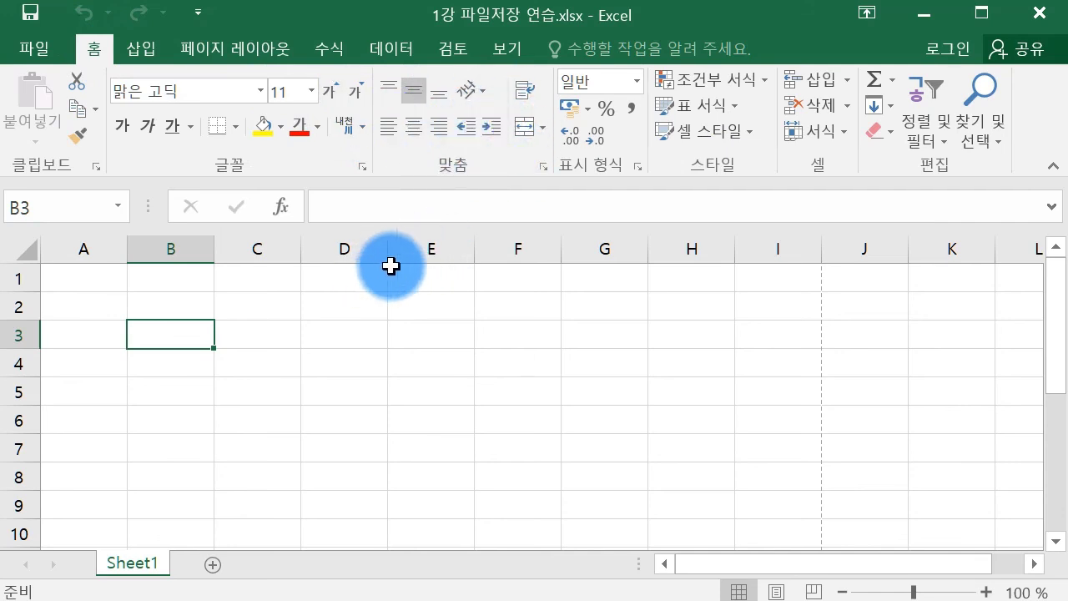
key("ctrl+2")
mouse_move(119, 60)
left_mouse_down()
mouse_move(79, 33)
mouse_move(100, 83)
mouse_move(148, 46)
mouse_move(208, 42)
mouse_move(203, 93)
mouse_move(147, 99)
mouse_move(210, 113)
left_mouse_up()
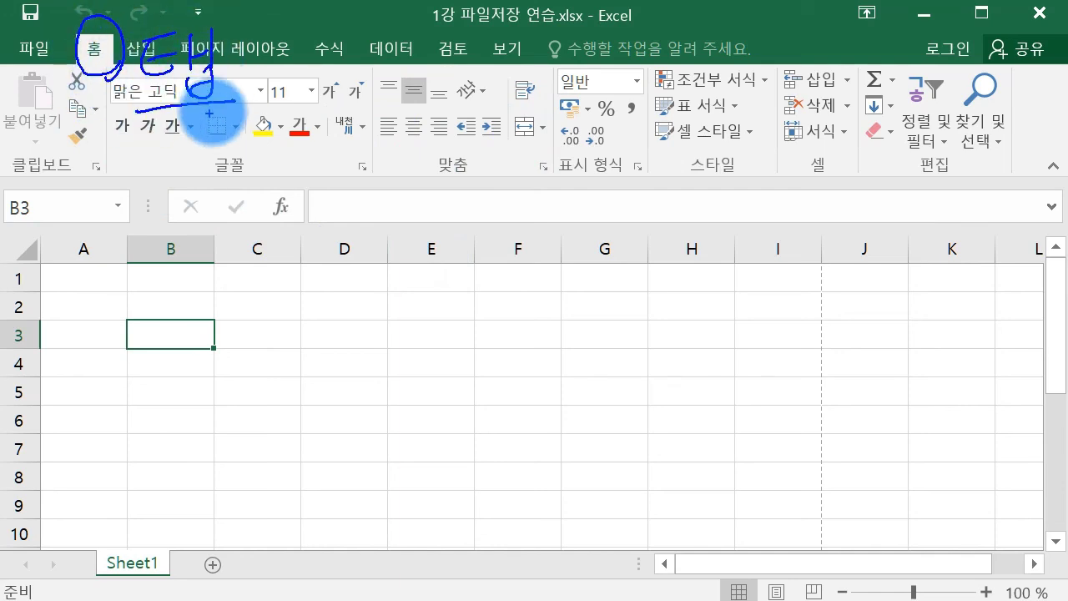
key("Escape")
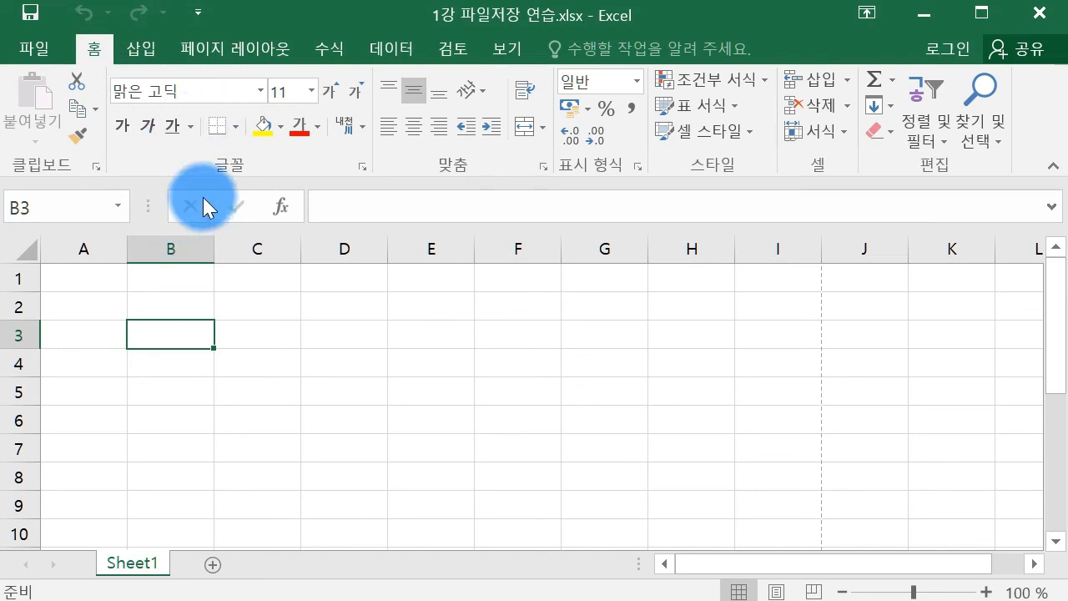
key("ctrl+2")
mouse_move(96, 171)
left_mouse_down()
mouse_move(131, 203)
mouse_move(298, 174)
left_mouse_up()
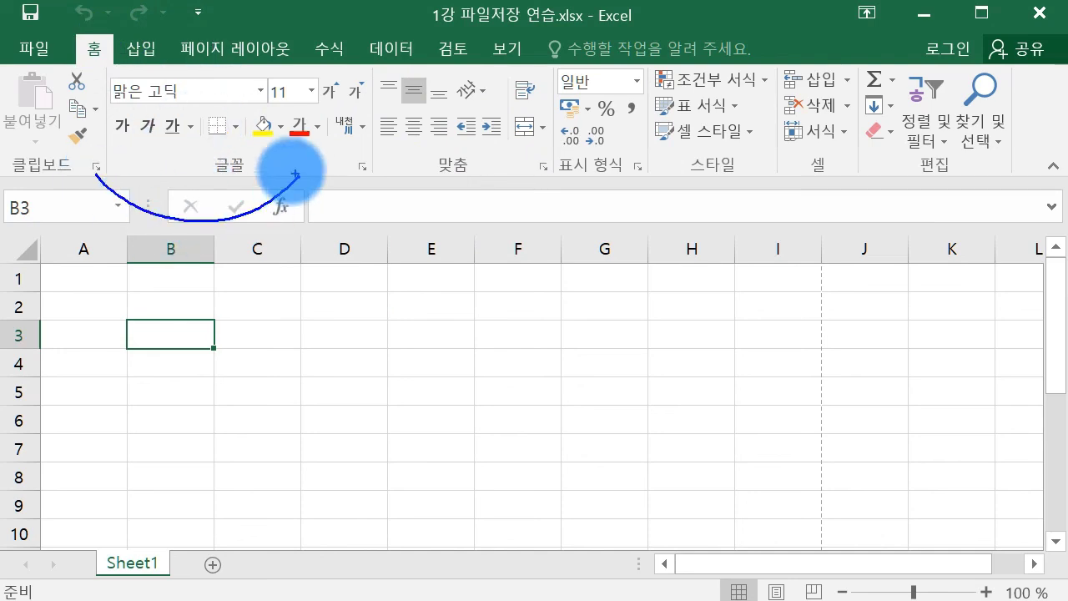
mouse_move(370, 172)
left_mouse_down()
mouse_move(496, 179)
mouse_move(723, 161)
mouse_move(977, 208)
mouse_move(989, 185)
left_mouse_up()
left_click_drag(564, 265, 594, 296)
left_click_drag(566, 305, 651, 285)
mouse_move(620, 302)
left_mouse_down()
mouse_move(660, 293)
mouse_move(651, 312)
left_mouse_up()
mouse_move(639, 312)
left_mouse_down()
mouse_move(643, 336)
mouse_move(649, 322)
left_mouse_up()
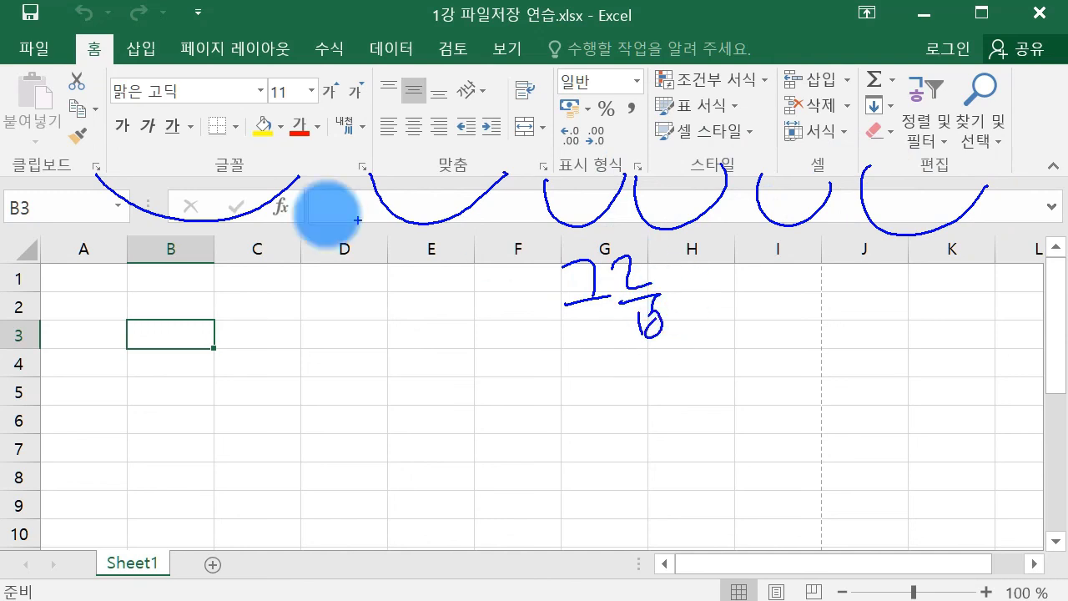
left_click_drag(109, 61, 115, 187)
left_click_drag(381, 71, 379, 176)
left_click_drag(561, 68, 565, 141)
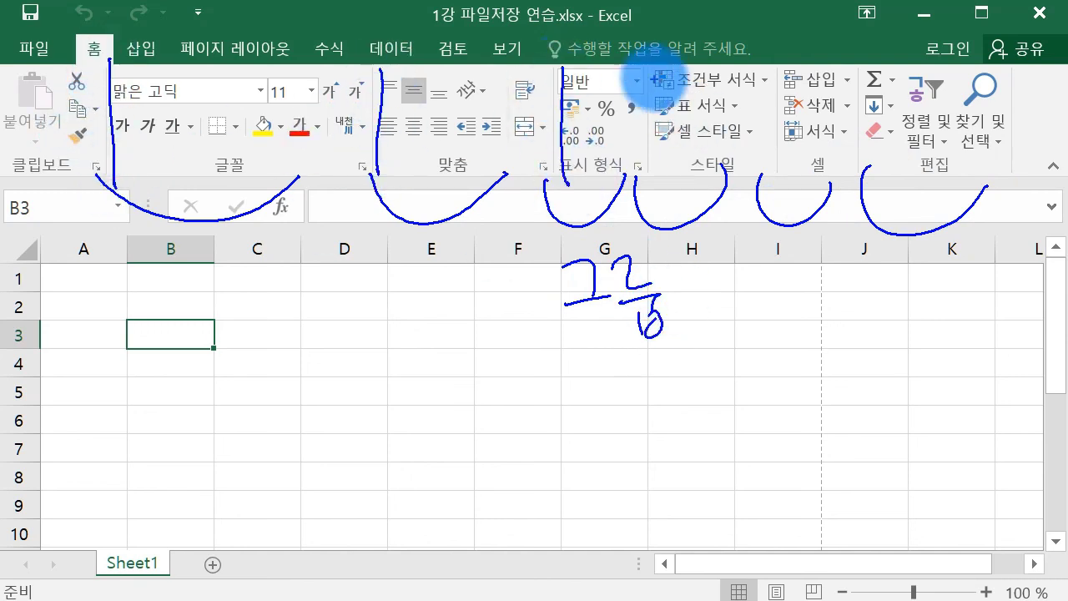
left_click_drag(654, 71, 657, 187)
key("Escape")
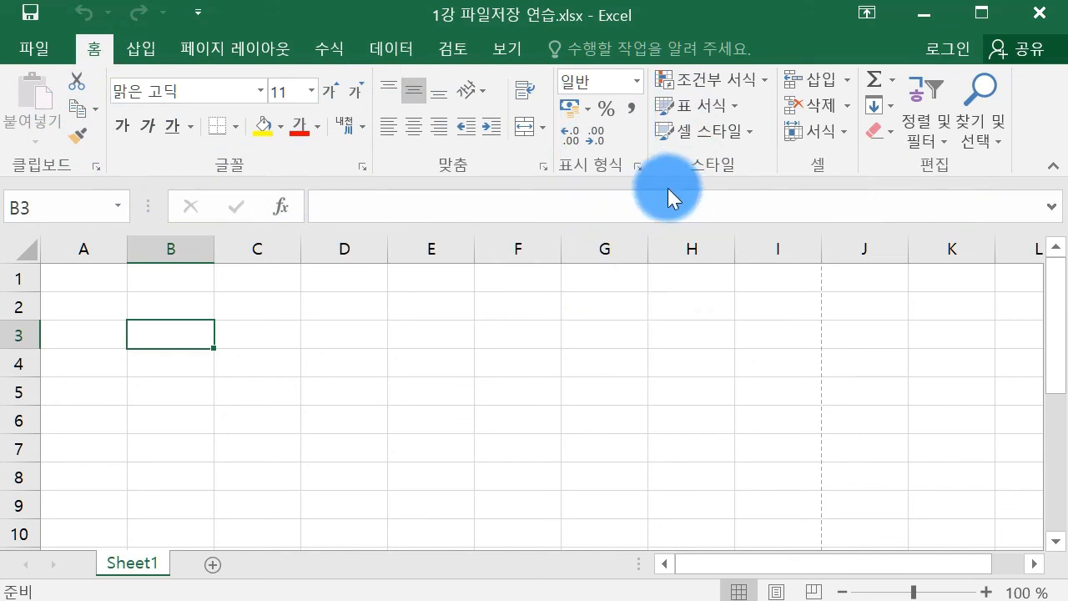
left_click(266, 126)
key("ctrl+z")
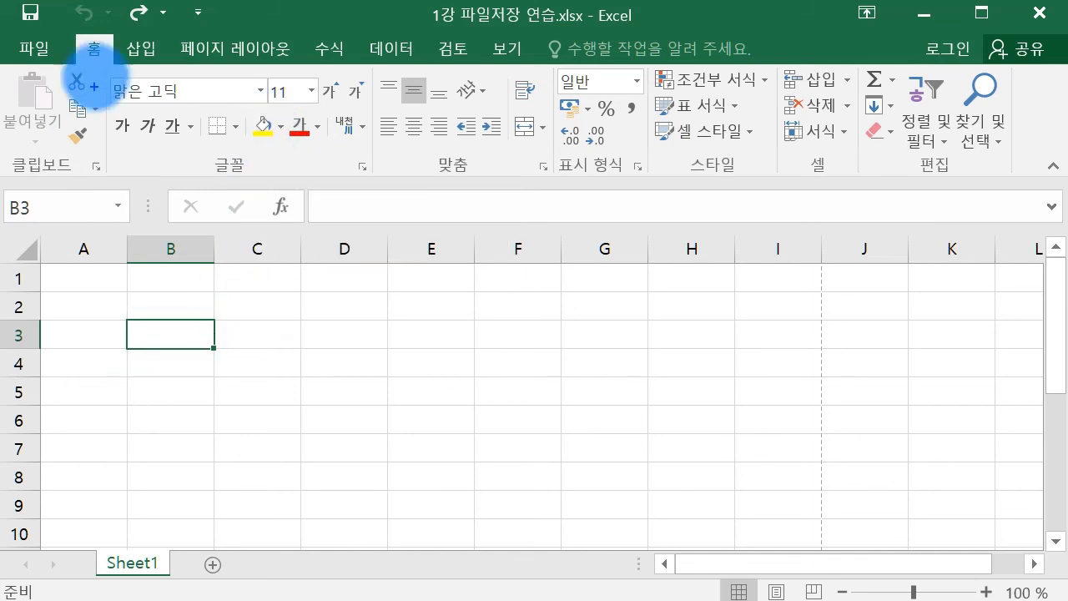
left_click_drag(110, 65, 117, 72)
mouse_move(272, 163)
left_mouse_down()
mouse_move(186, 178)
mouse_move(262, 202)
mouse_move(258, 221)
left_mouse_up()
mouse_move(269, 100)
left_mouse_down()
mouse_move(287, 155)
mouse_move(298, 104)
left_mouse_up()
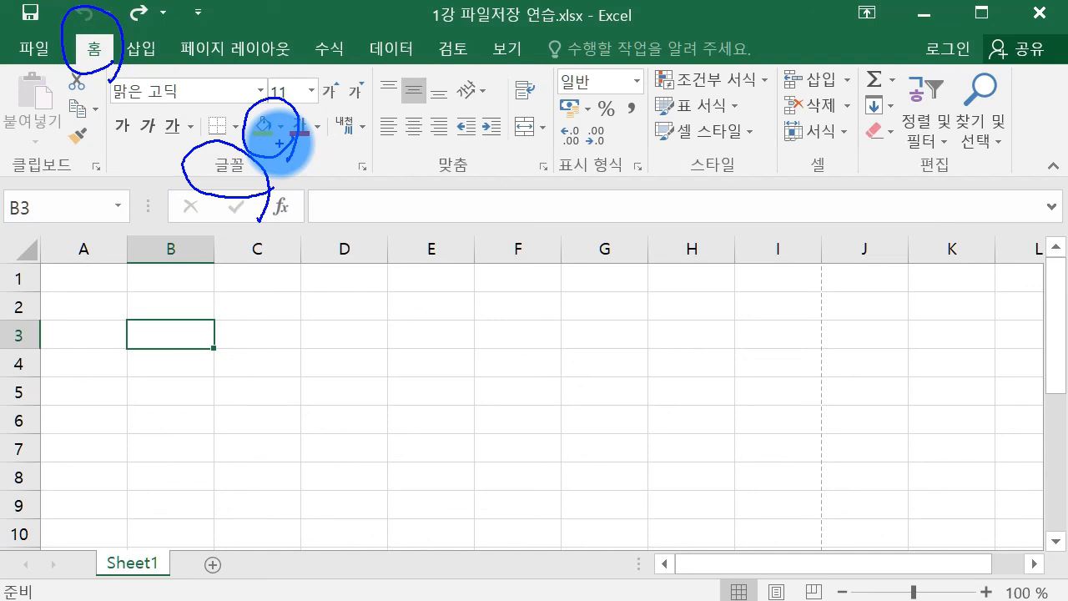
key("Escape")
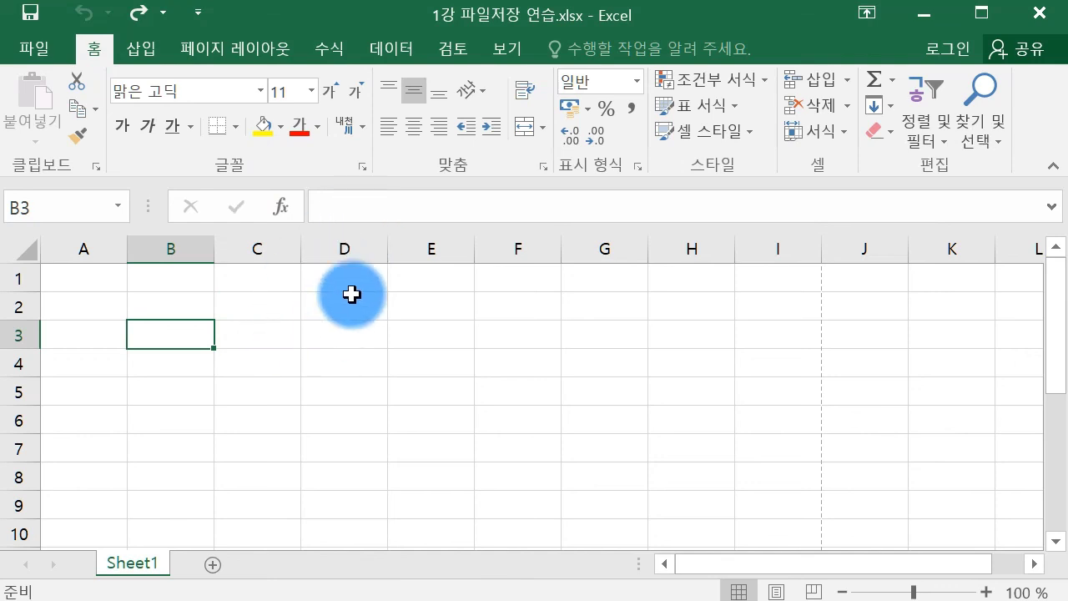
mouse_move(648, 175)
left_mouse_down()
mouse_move(604, 179)
mouse_move(631, 162)
mouse_move(641, 192)
left_mouse_up()
mouse_move(769, 177)
left_mouse_down()
mouse_move(745, 148)
mouse_move(767, 188)
left_mouse_up()
key("Escape")
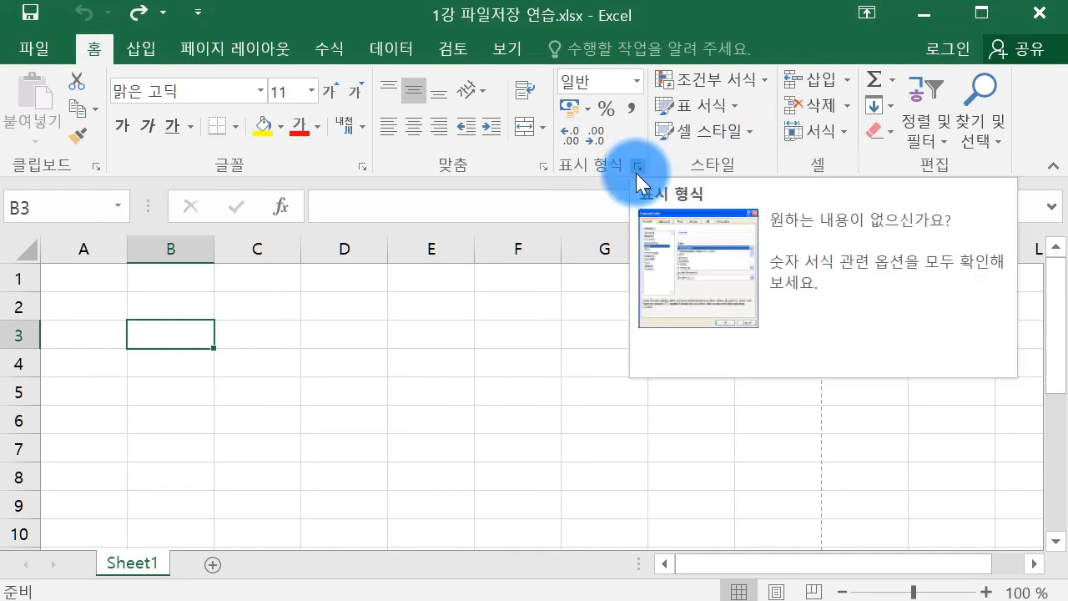
key("ctrl+2")
mouse_move(651, 175)
left_mouse_down()
mouse_move(631, 159)
mouse_move(649, 171)
left_mouse_up()
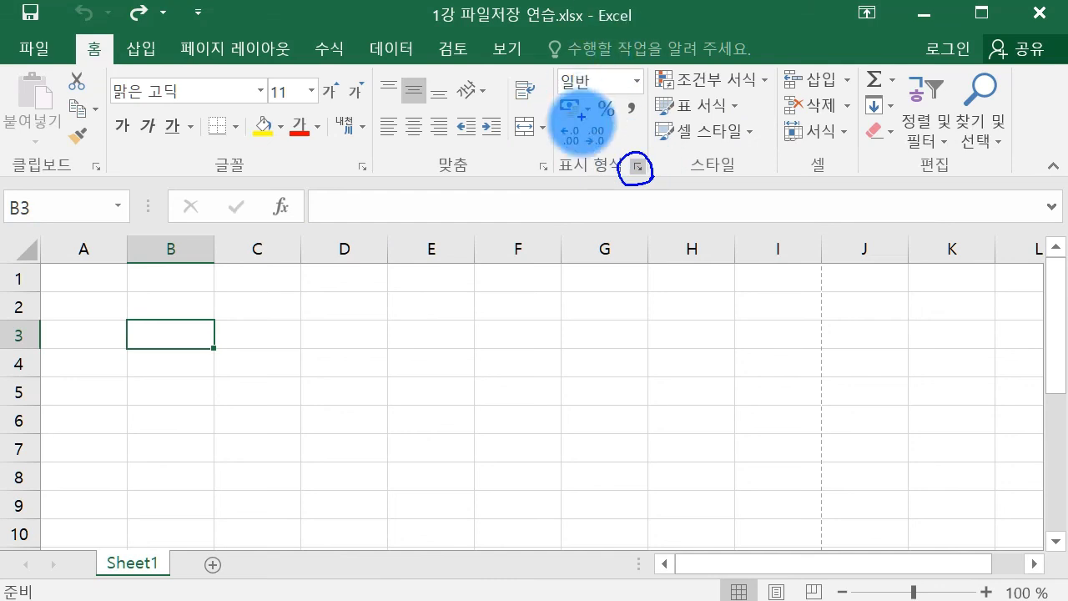
left_click_drag(564, 75, 617, 179)
left_click_drag(540, 175, 624, 73)
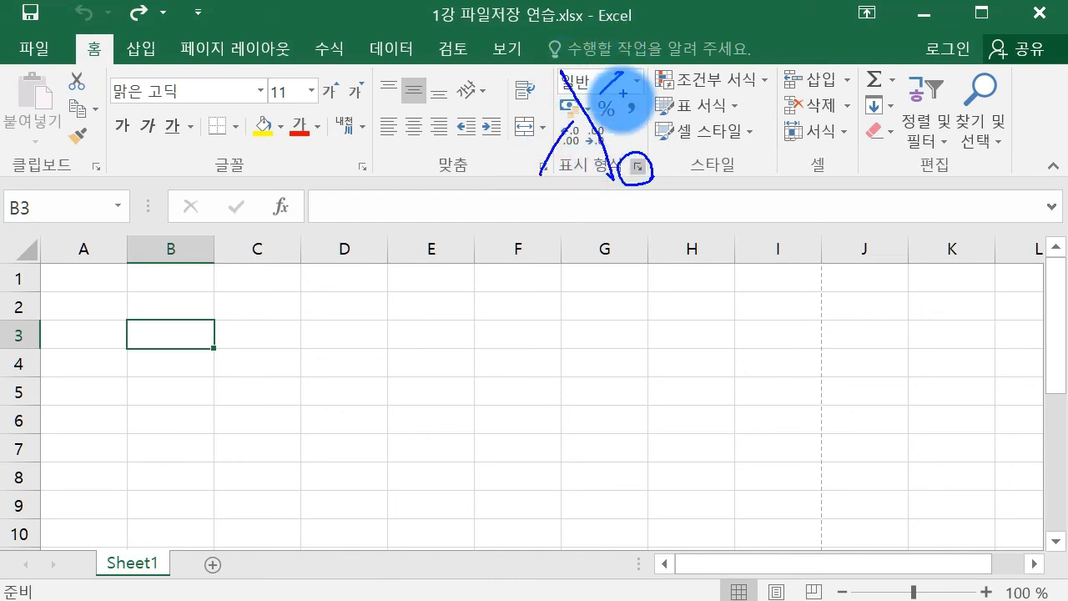
key("Escape")
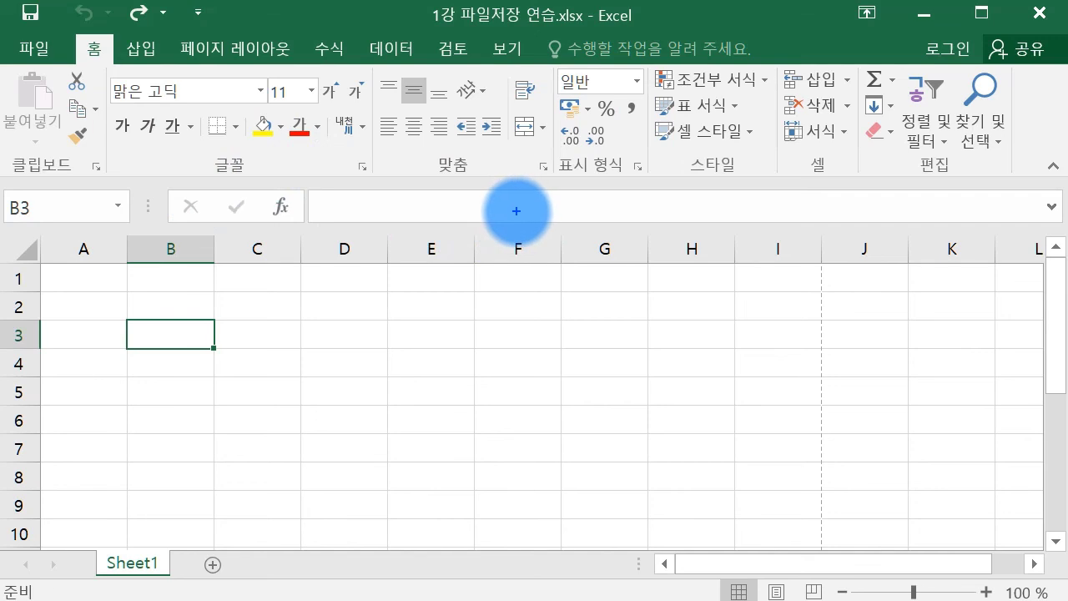
mouse_move(343, 174)
left_mouse_down()
mouse_move(156, 179)
mouse_move(305, 180)
left_mouse_up()
left_click_drag(239, 126, 284, 125)
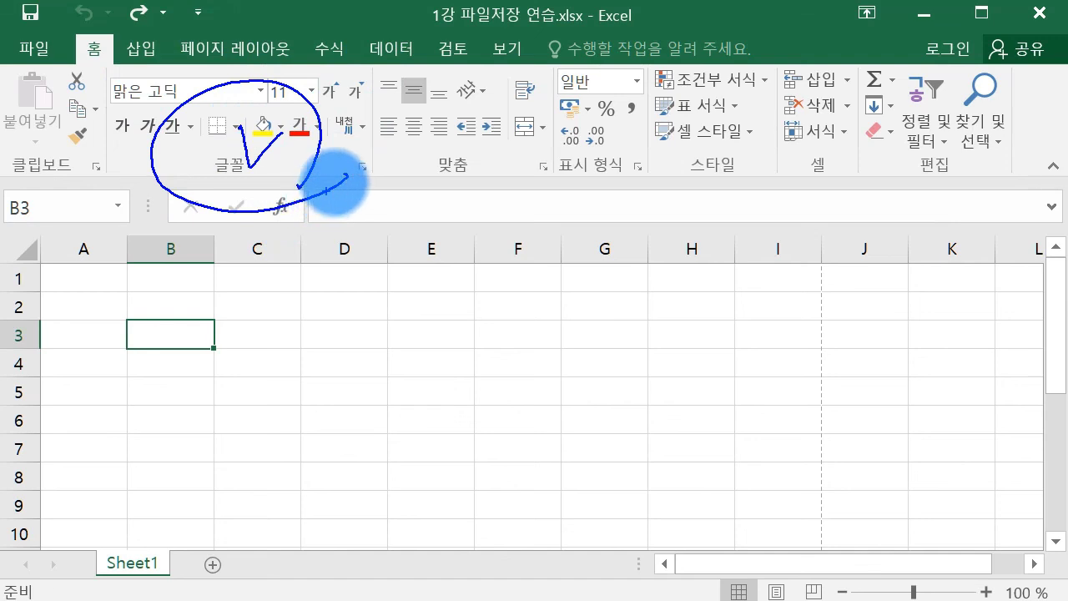
key("Escape")
- Open the Format Cells dialog from the Font group launcher, then close it
left_click(361, 168)
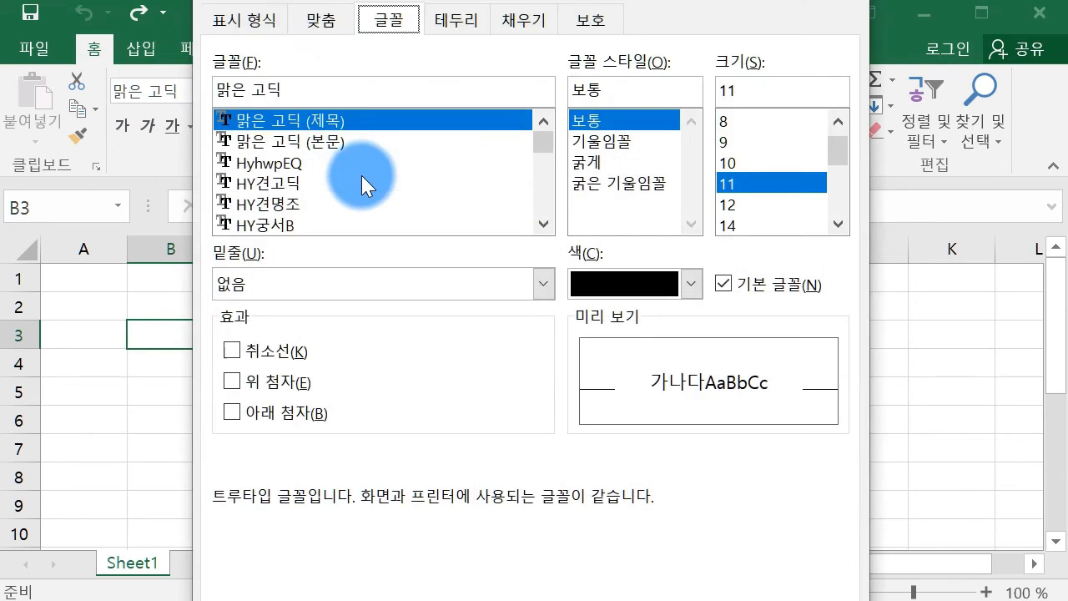
left_click_drag(369, 0, 359, 42)
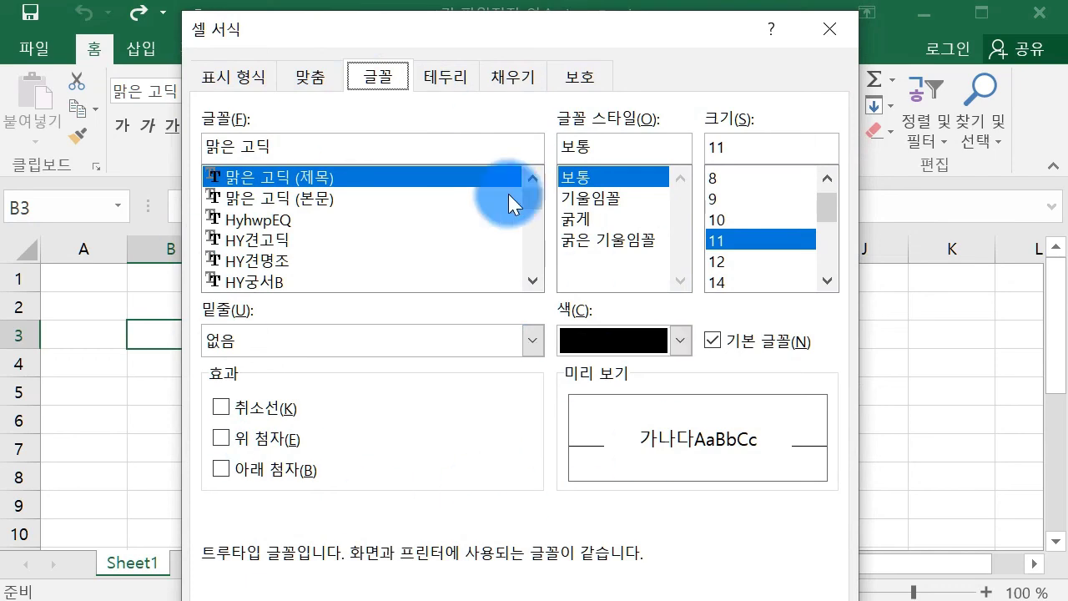
key("Escape")
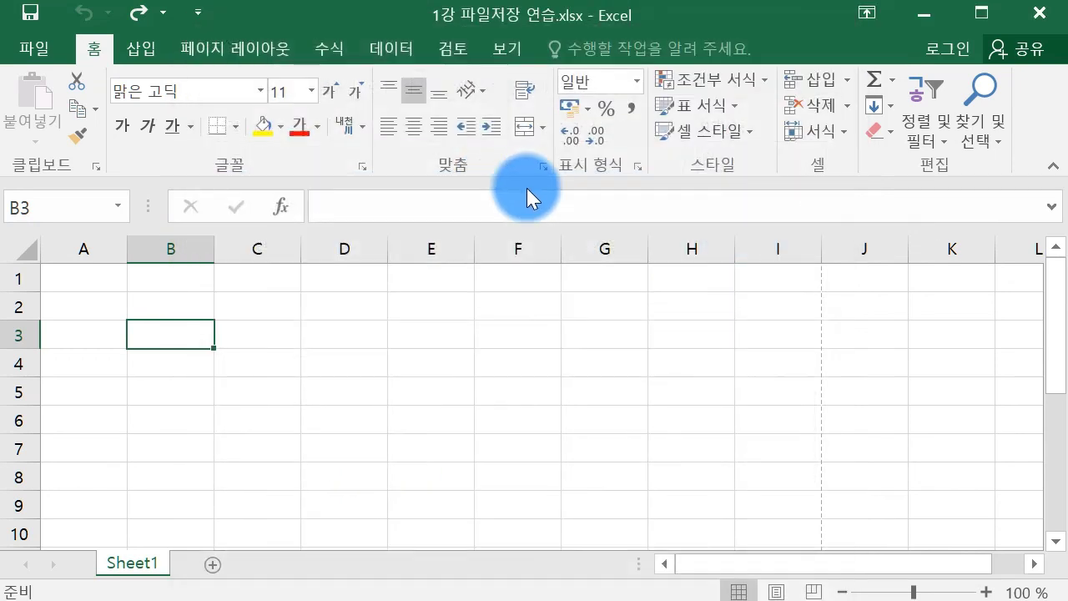
- Circle the Styles group in ink, clear it, and bring up the Clipboard pane
mouse_move(753, 167)
left_mouse_down()
mouse_move(684, 119)
mouse_move(780, 178)
mouse_move(755, 207)
left_mouse_up()
left_click_drag(730, 121, 769, 128)
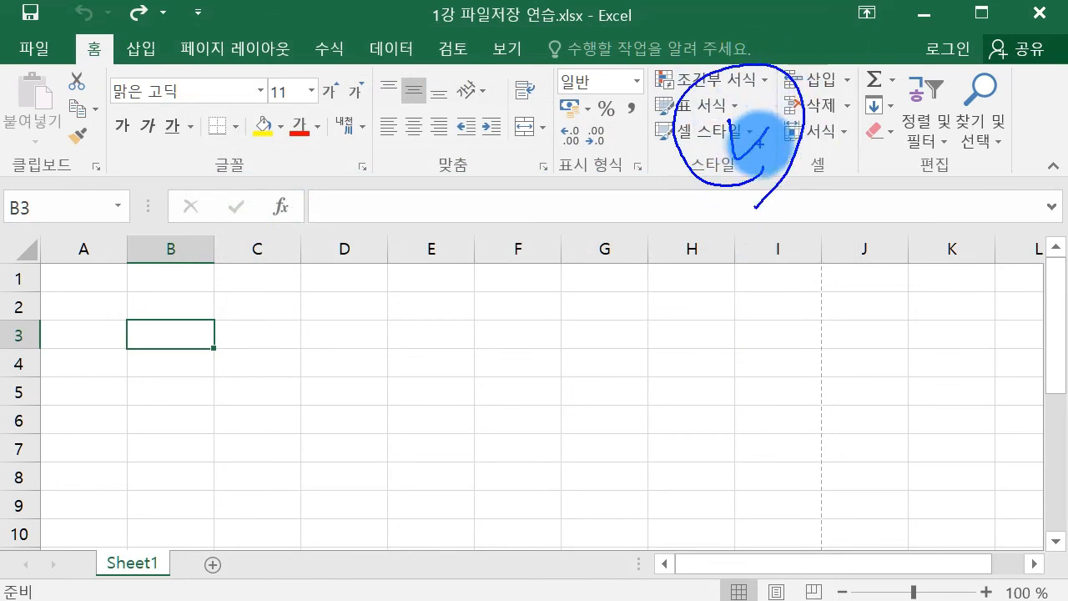
key("Escape")
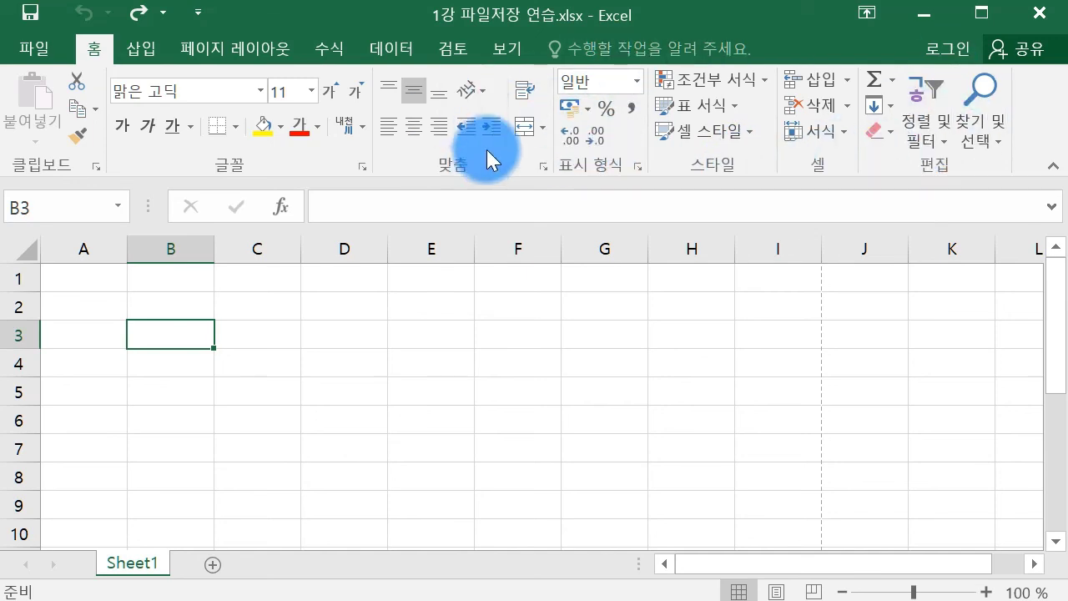
left_click(96, 167)
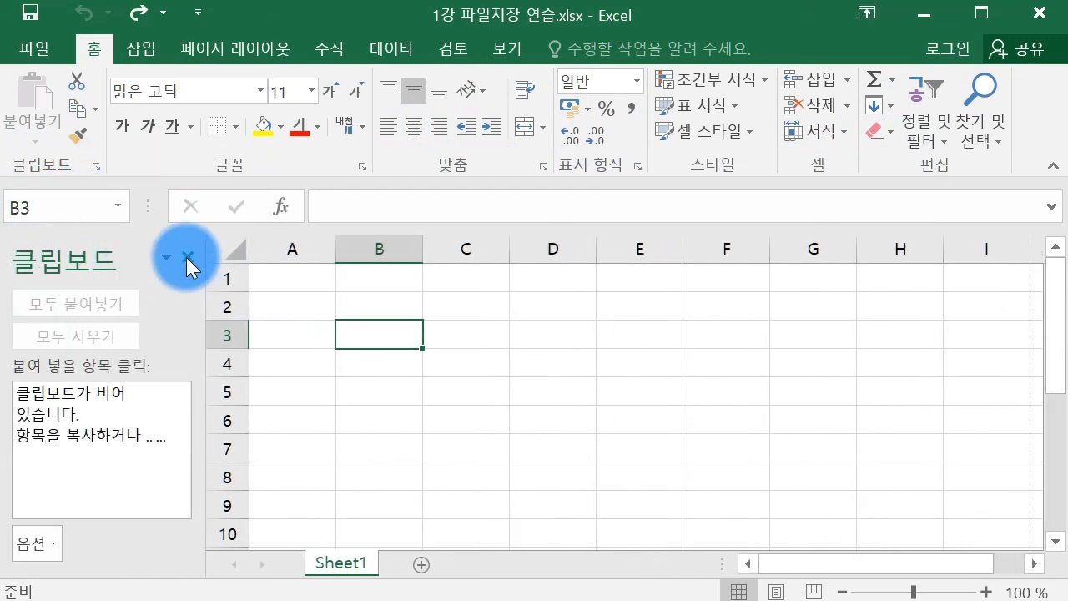
- Close the Clipboard pane, then open and dismiss the 로그인 sign-in window
left_click(188, 257)
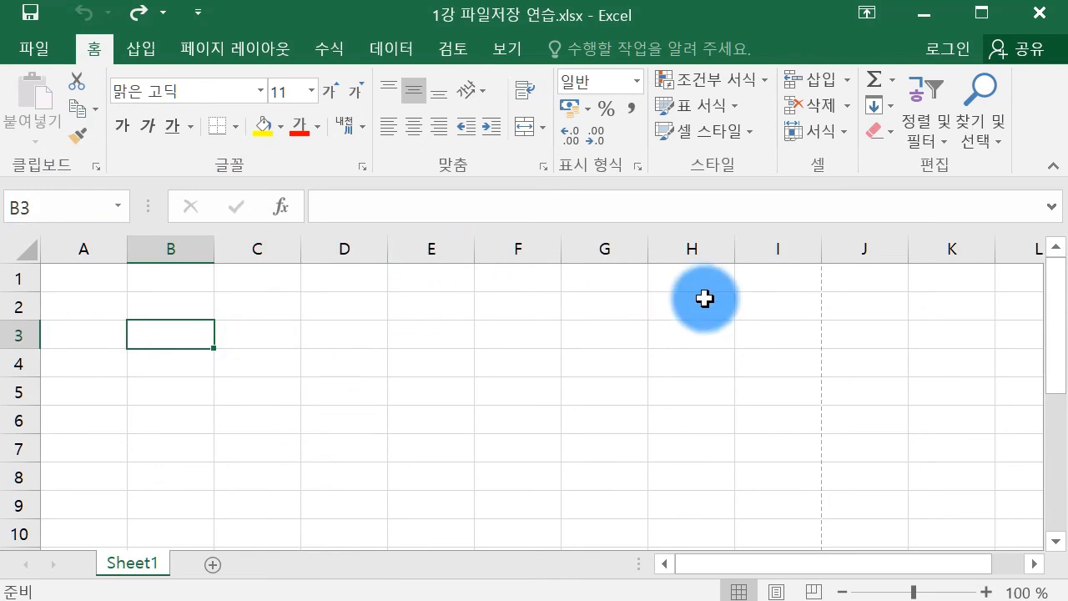
left_click(948, 50)
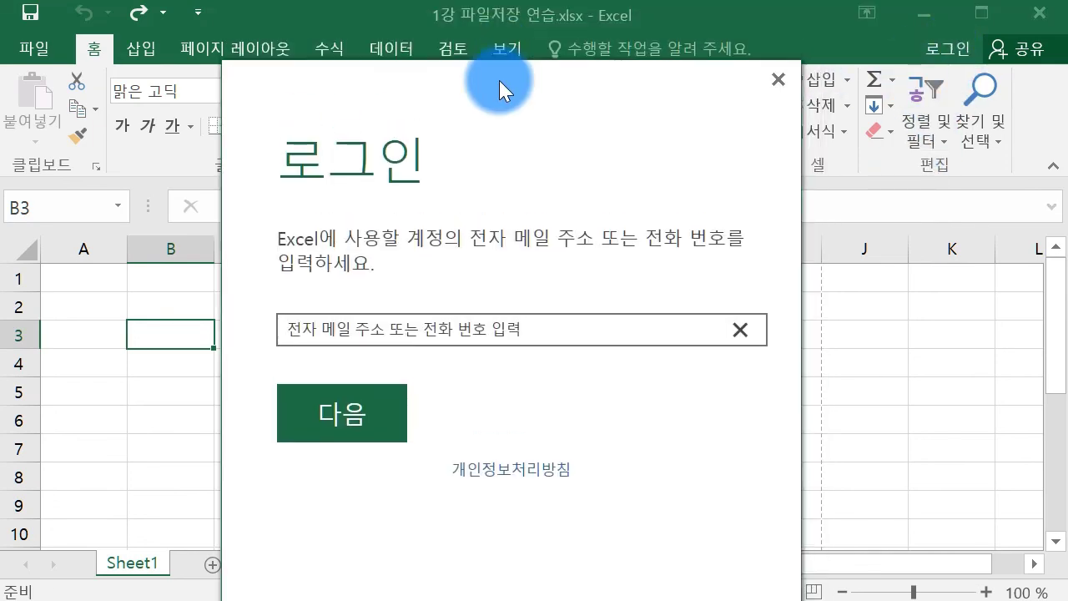
left_click(774, 83)
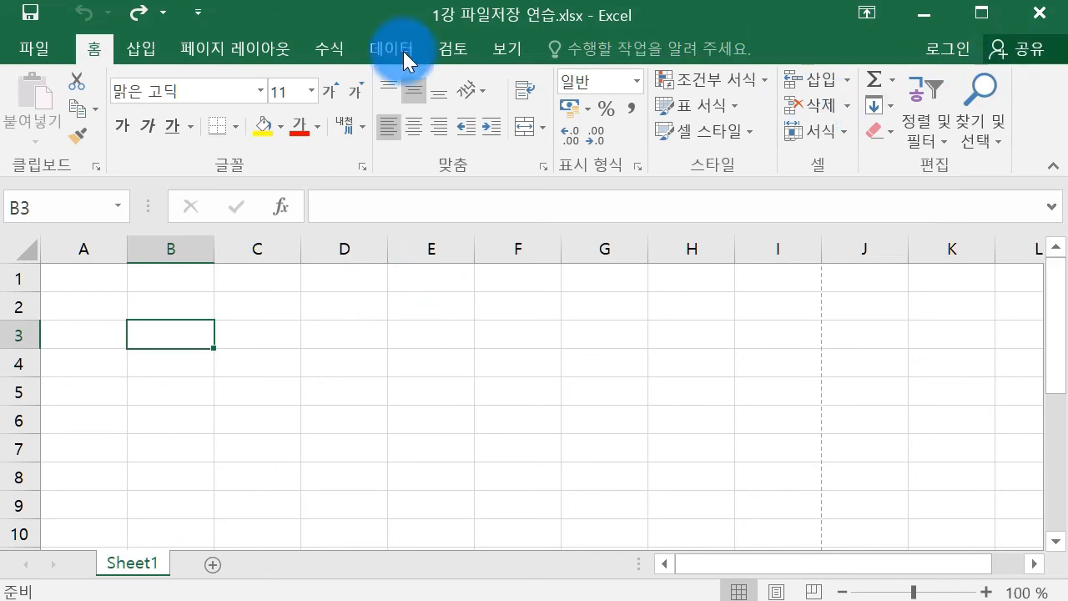
key("alt+Tab")
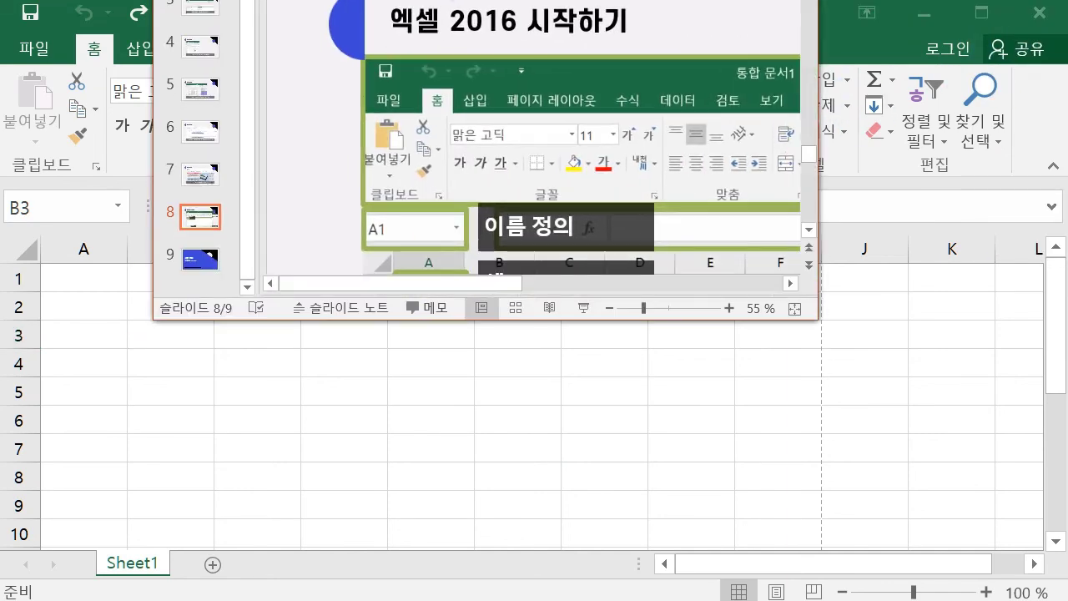
key("shift+F5")
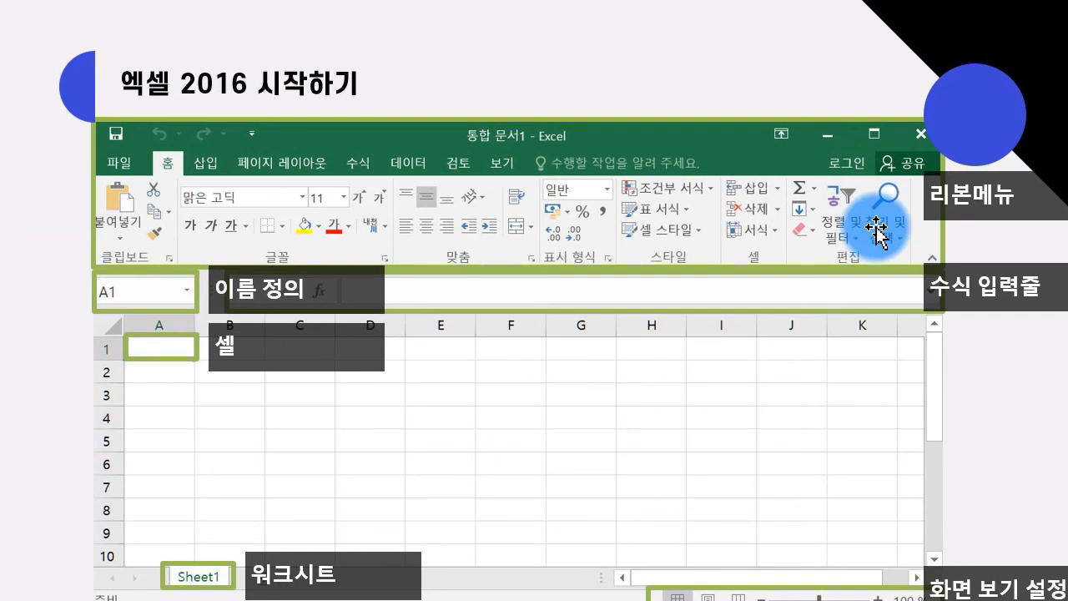
mouse_move(1026, 222)
left_mouse_down()
mouse_move(990, 148)
mouse_move(1003, 255)
left_mouse_up()
left_click_drag(489, 139, 557, 168)
key("Escape")
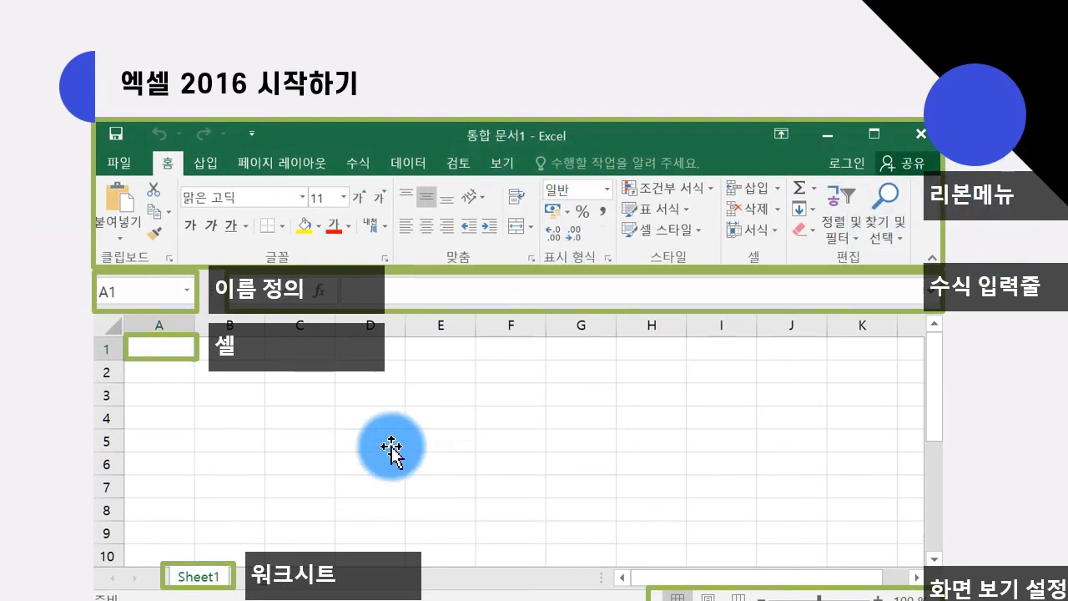
left_click(442, 600)
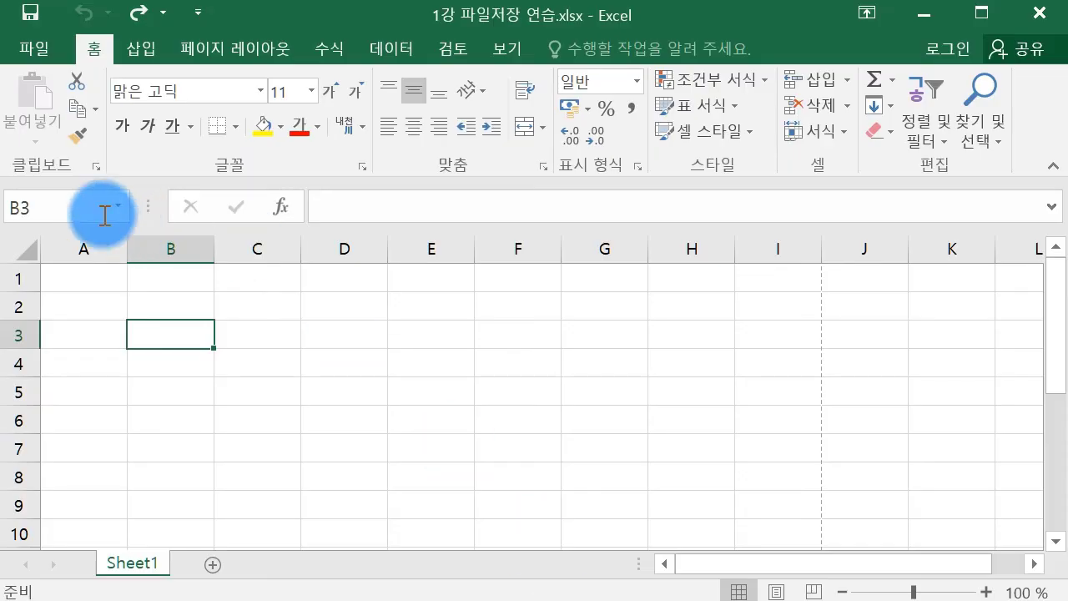
mouse_move(141, 225)
left_mouse_down()
mouse_move(84, 136)
mouse_move(58, 254)
mouse_move(119, 210)
mouse_move(117, 219)
left_mouse_up()
mouse_move(166, 192)
left_mouse_down()
mouse_move(158, 209)
mouse_move(167, 192)
left_mouse_up()
left_click_drag(214, 185, 223, 234)
mouse_move(227, 186)
left_mouse_down()
mouse_move(255, 243)
mouse_move(303, 202)
mouse_move(341, 204)
mouse_move(346, 242)
mouse_move(413, 205)
left_mouse_up()
key("Escape")
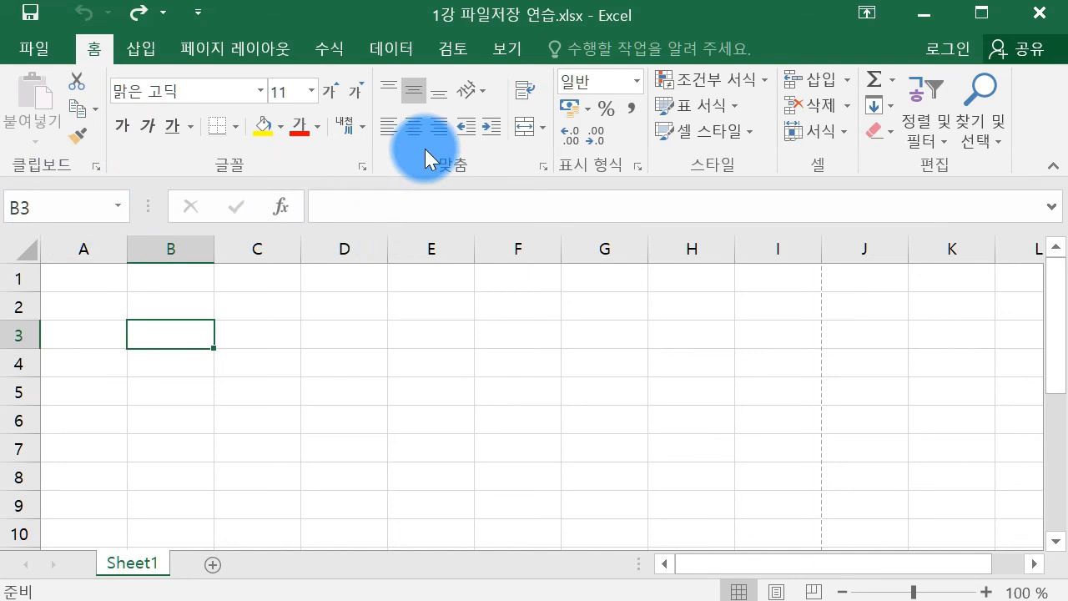
left_click(349, 362)
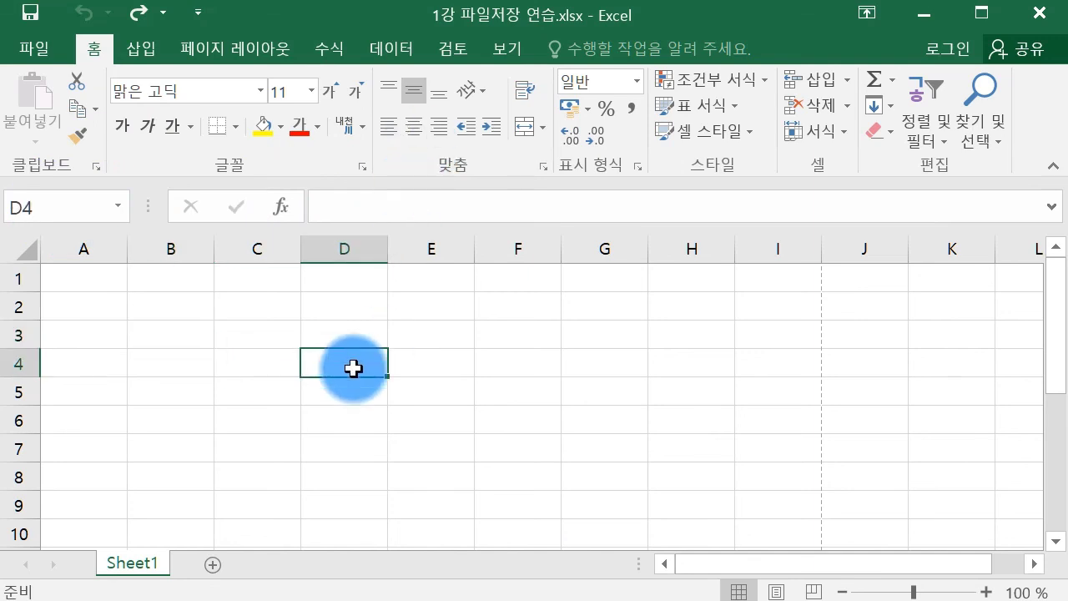
left_click(379, 413)
left_click(415, 426)
left_click(448, 439)
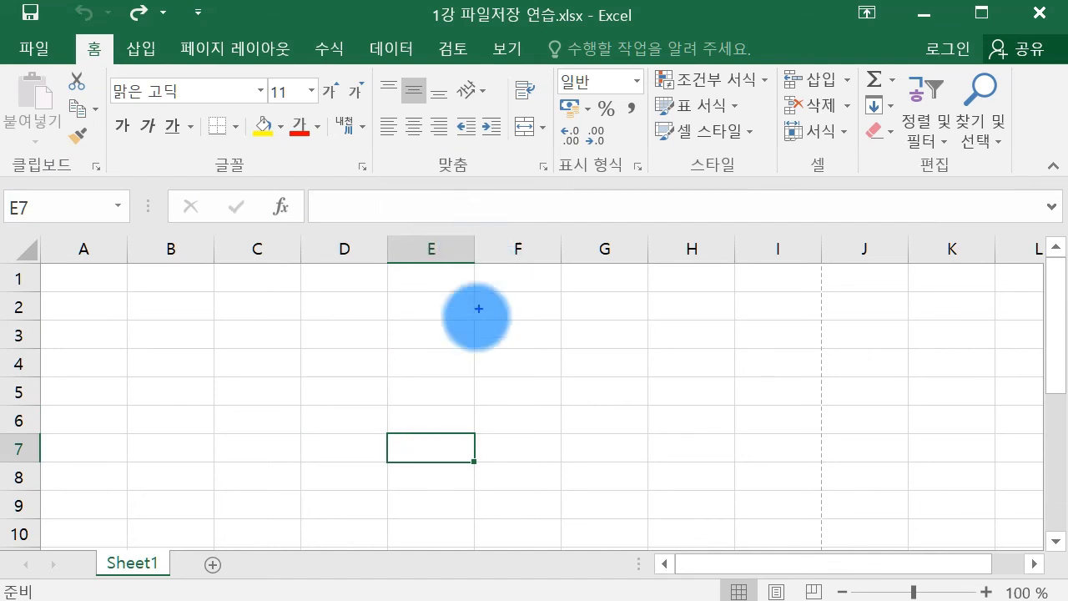
left_click_drag(477, 489, 474, 498)
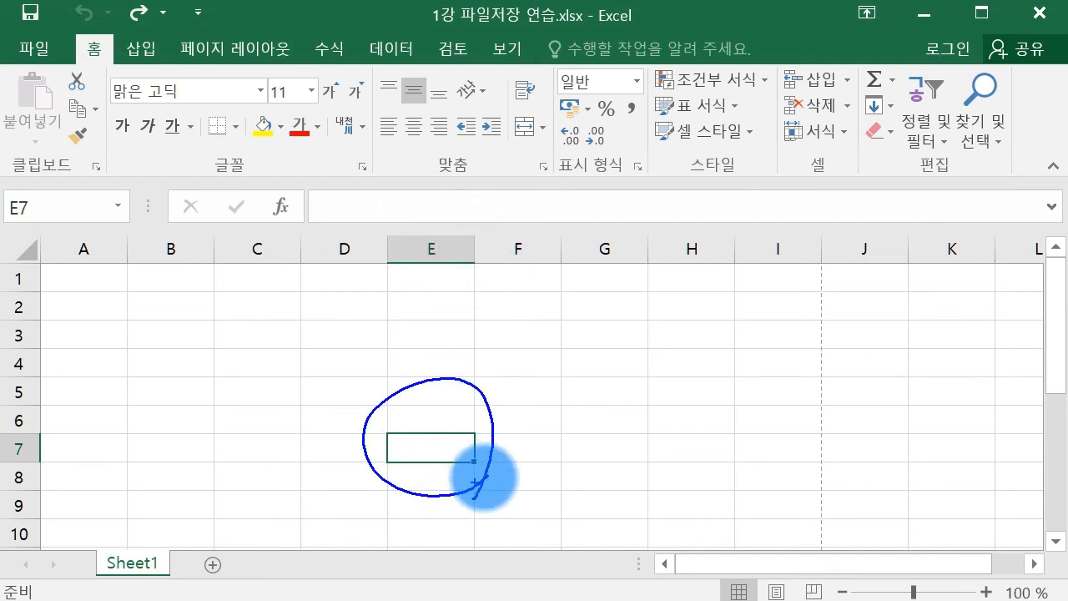
mouse_move(98, 236)
left_mouse_down()
mouse_move(10, 207)
mouse_move(121, 213)
mouse_move(117, 236)
left_mouse_up()
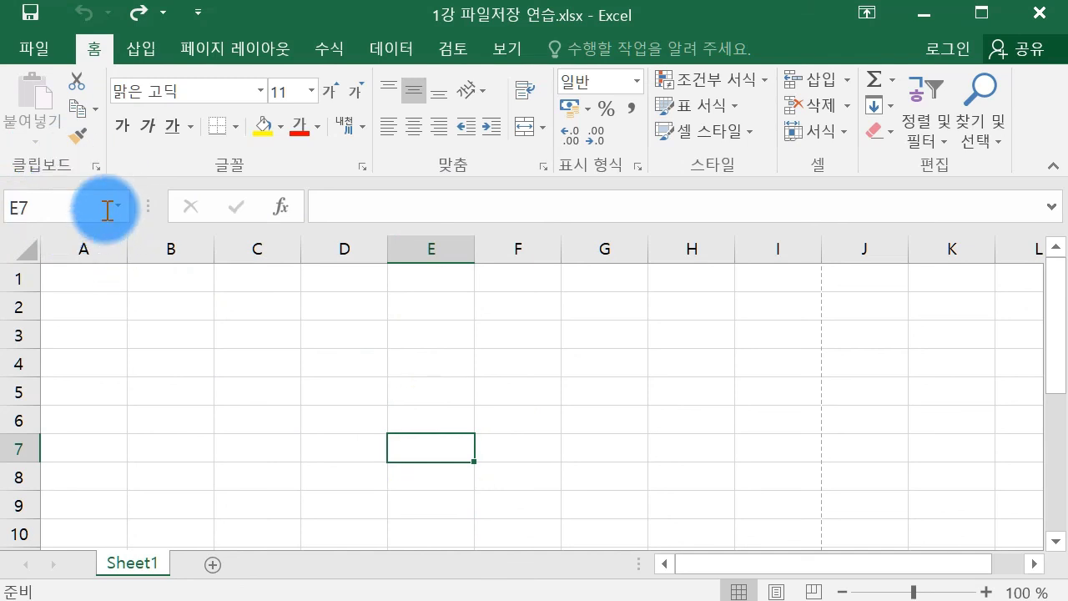
left_click(300, 320)
left_click_drag(300, 320, 268, 474)
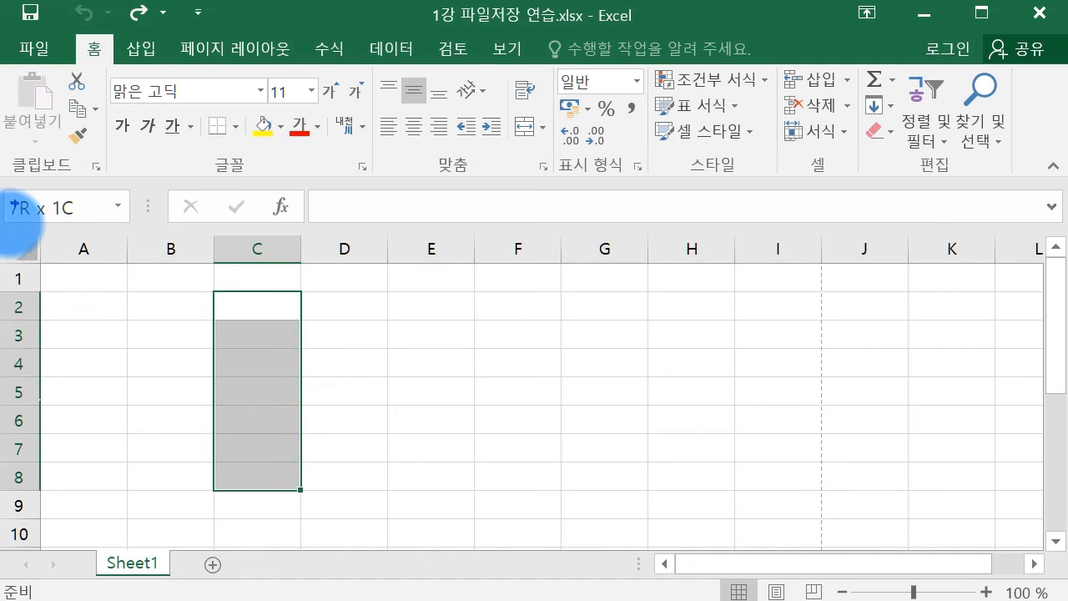
mouse_move(1, 232)
left_mouse_down()
mouse_move(47, 237)
mouse_move(22, 292)
mouse_move(51, 290)
mouse_move(65, 273)
left_mouse_up()
left_click_drag(76, 267, 83, 287)
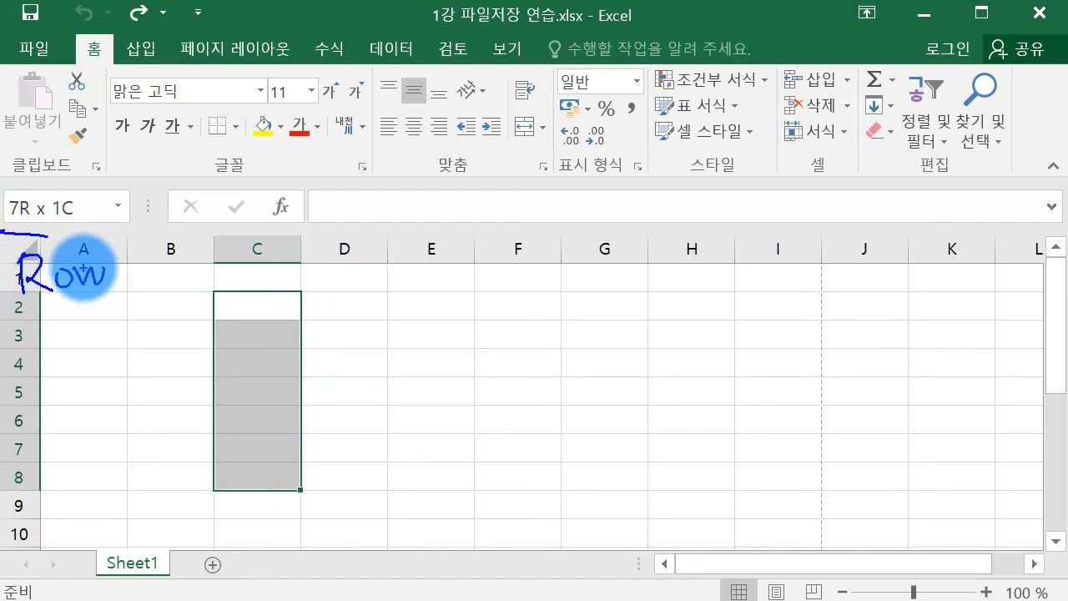
mouse_move(345, 442)
left_mouse_down()
mouse_move(309, 496)
mouse_move(325, 305)
mouse_move(322, 469)
left_mouse_up()
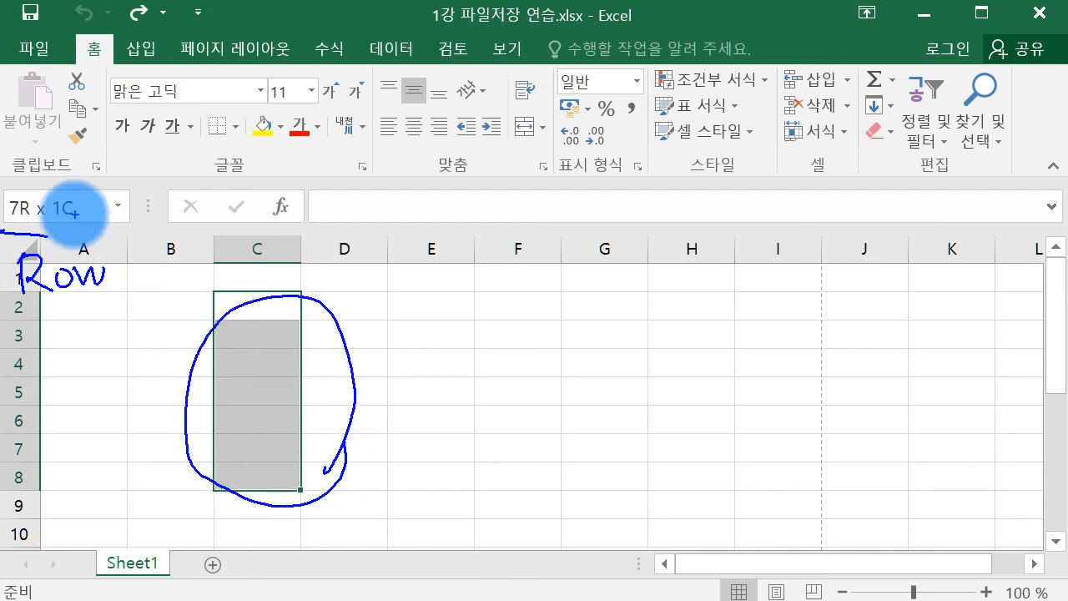
left_click_drag(75, 219, 94, 222)
left_click_drag(276, 221, 263, 292)
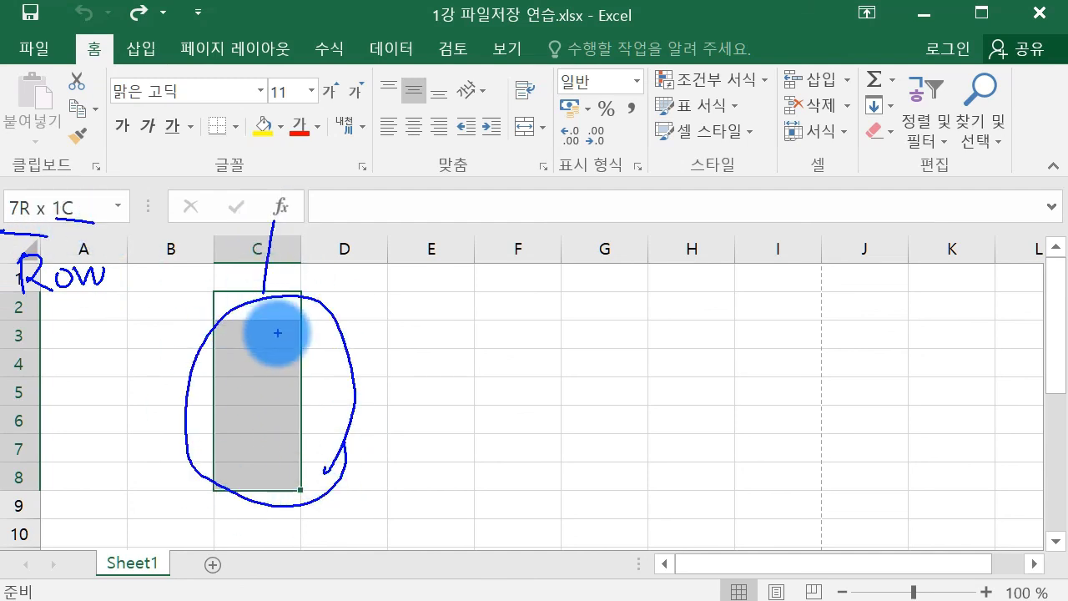
left_click_drag(12, 215, 24, 239)
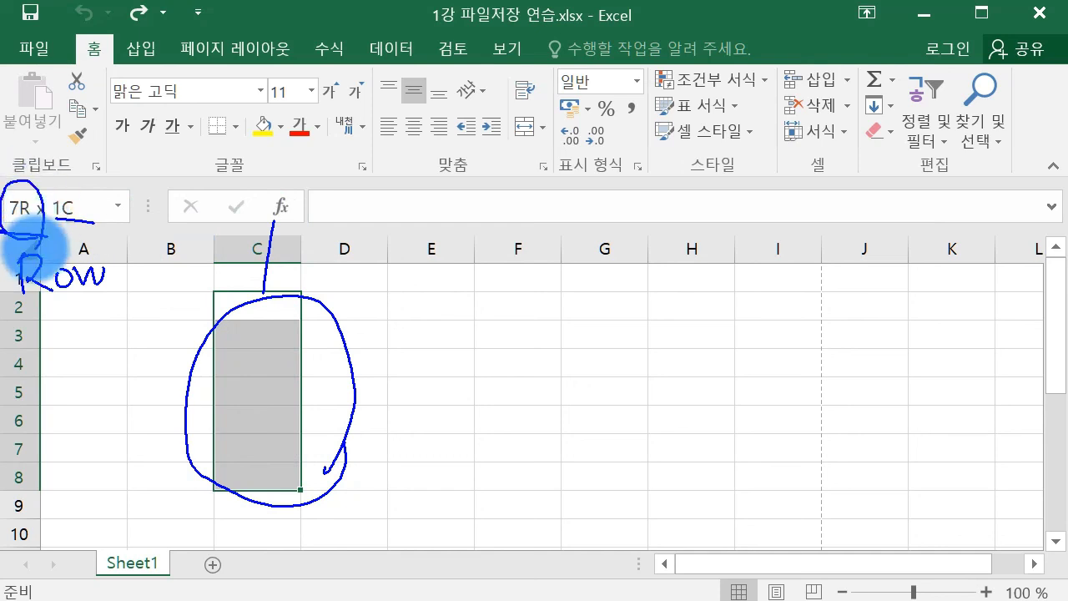
mouse_move(85, 164)
left_mouse_down()
mouse_move(17, 237)
mouse_move(51, 208)
mouse_move(91, 262)
left_mouse_up()
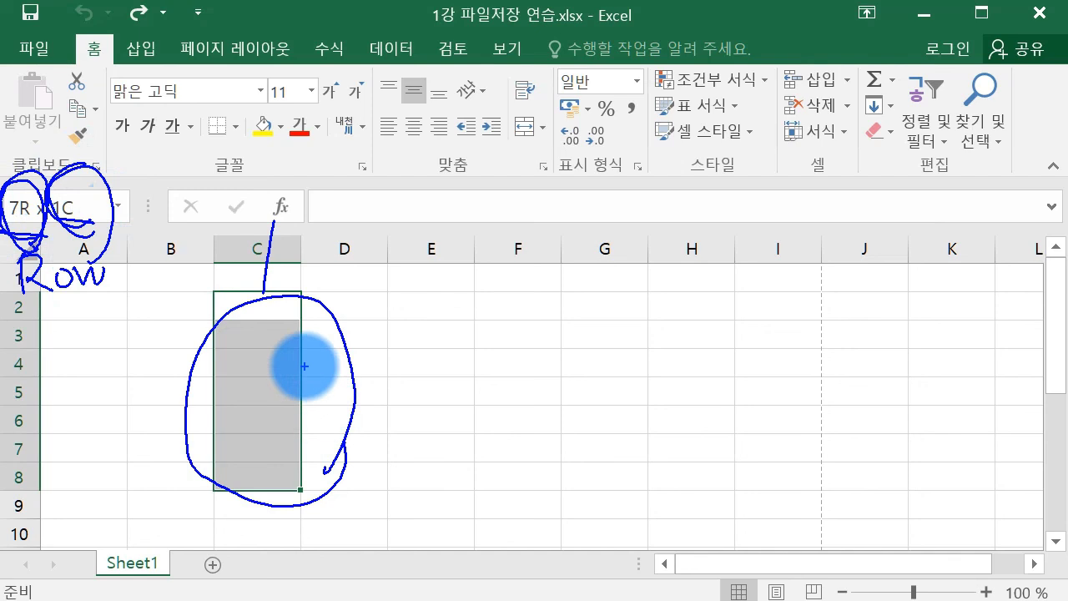
mouse_move(331, 336)
left_mouse_down()
mouse_move(420, 362)
mouse_move(645, 361)
left_mouse_up()
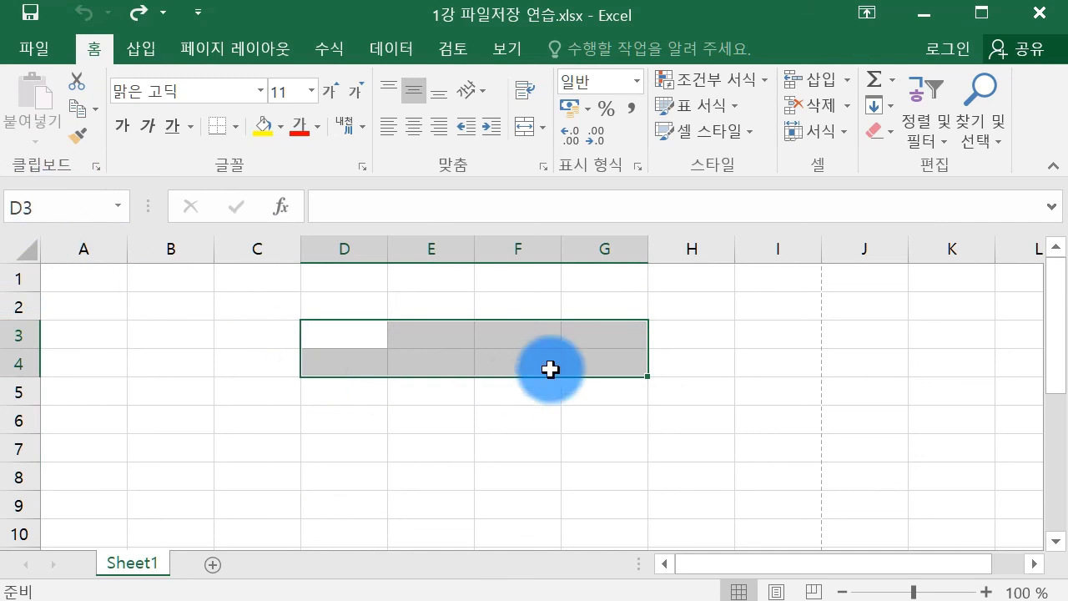
left_click(259, 335)
mouse_move(119, 236)
left_mouse_down()
mouse_move(22, 234)
mouse_move(121, 262)
left_mouse_up()
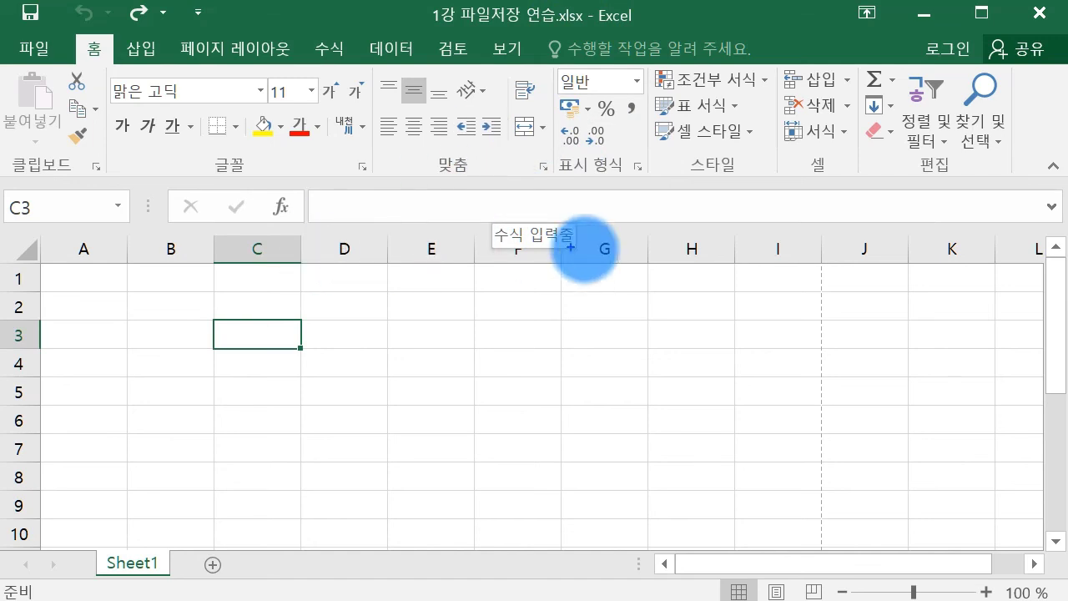
mouse_move(611, 269)
left_mouse_down()
mouse_move(353, 142)
mouse_move(759, 262)
mouse_move(275, 208)
mouse_move(740, 271)
left_mouse_up()
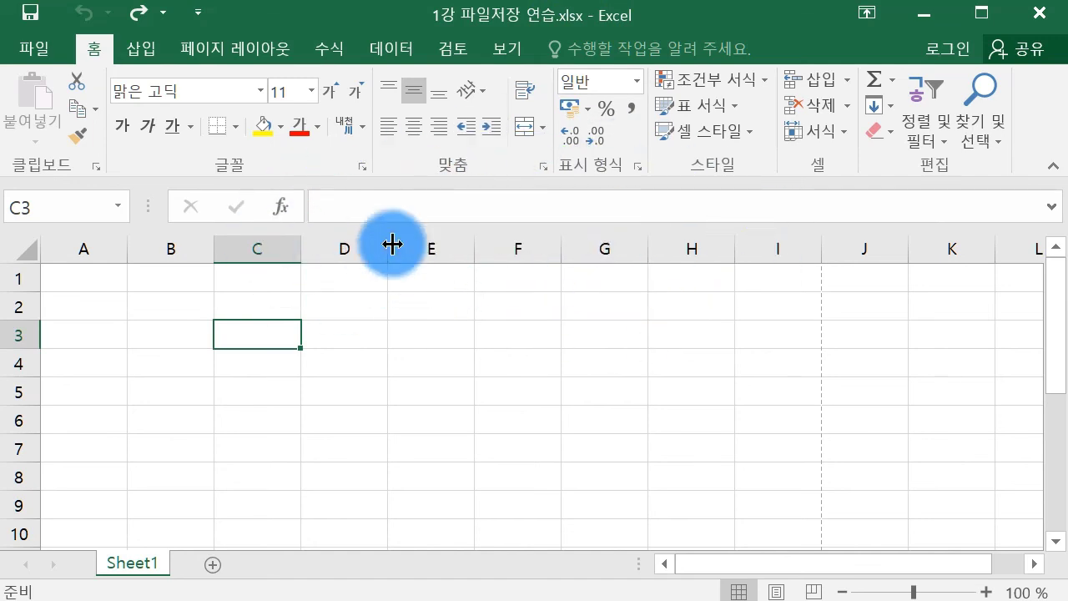
left_click_drag(333, 201, 386, 203)
left_click_drag(335, 227, 396, 228)
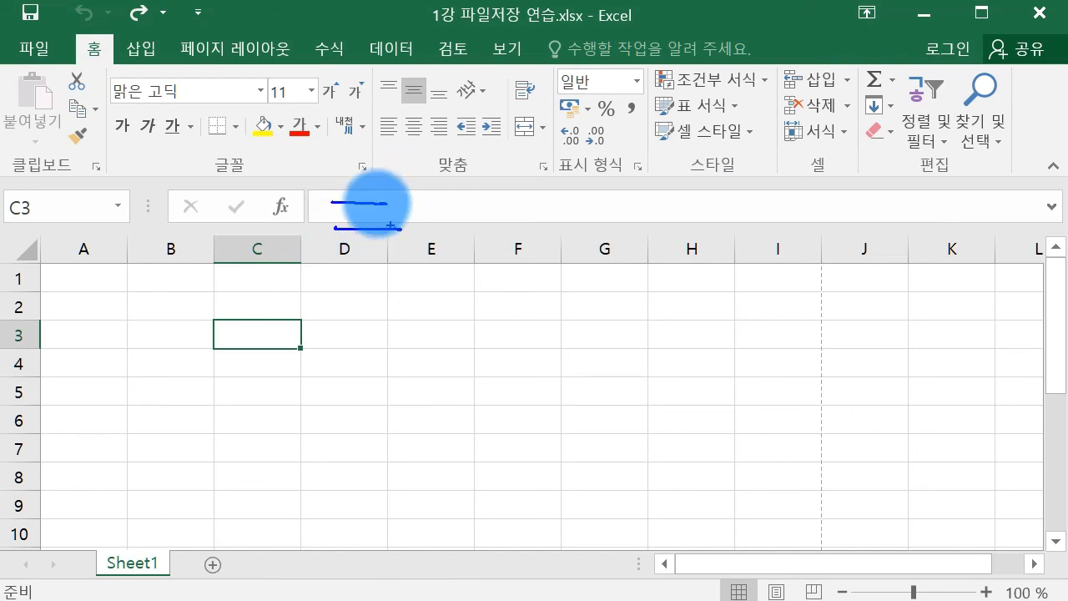
left_click(374, 207)
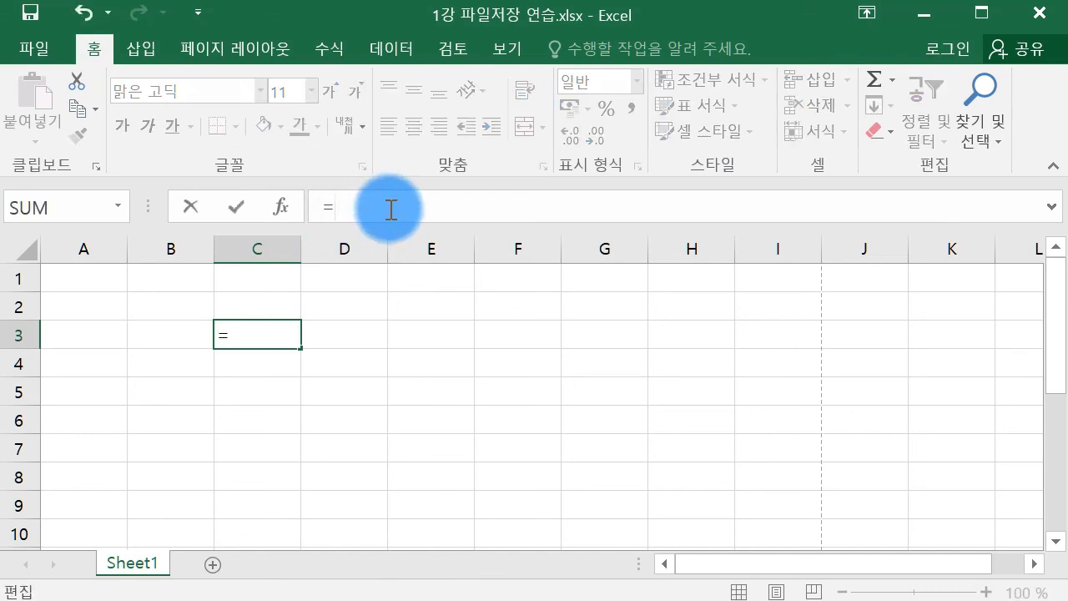
mouse_move(172, 214)
left_mouse_down()
mouse_move(203, 233)
mouse_move(262, 227)
left_mouse_up()
key("Escape")
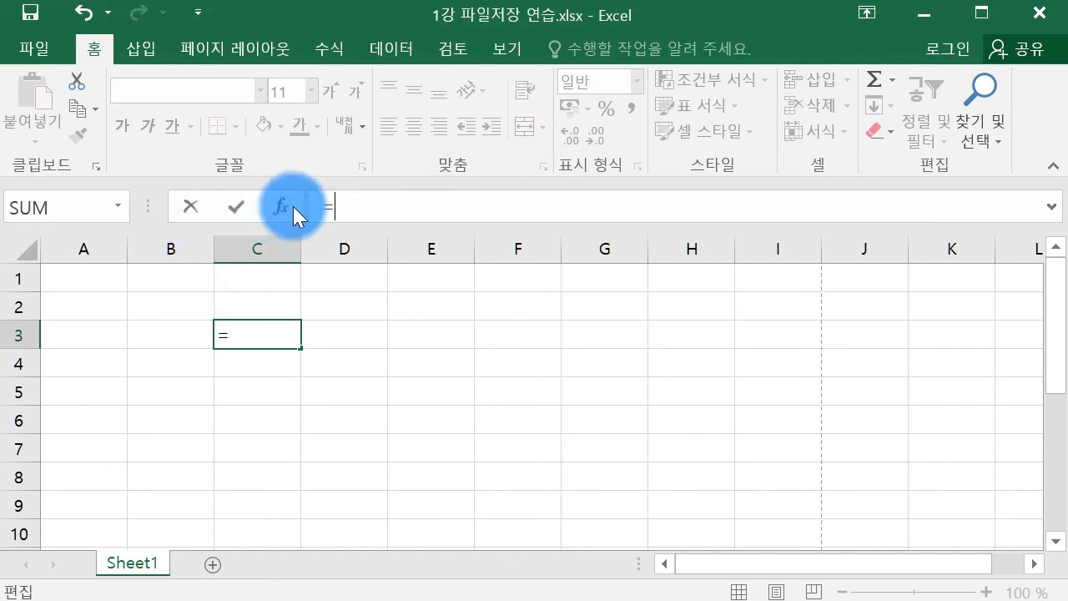
left_click(195, 202)
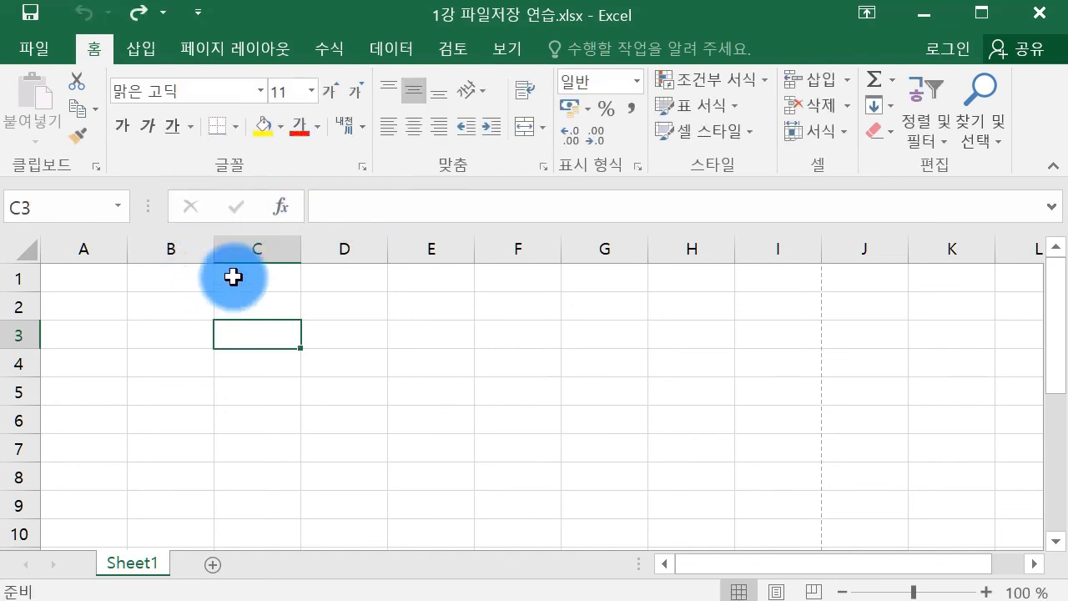
left_click(330, 207)
type("-")
key("BackSpace")
type("=")
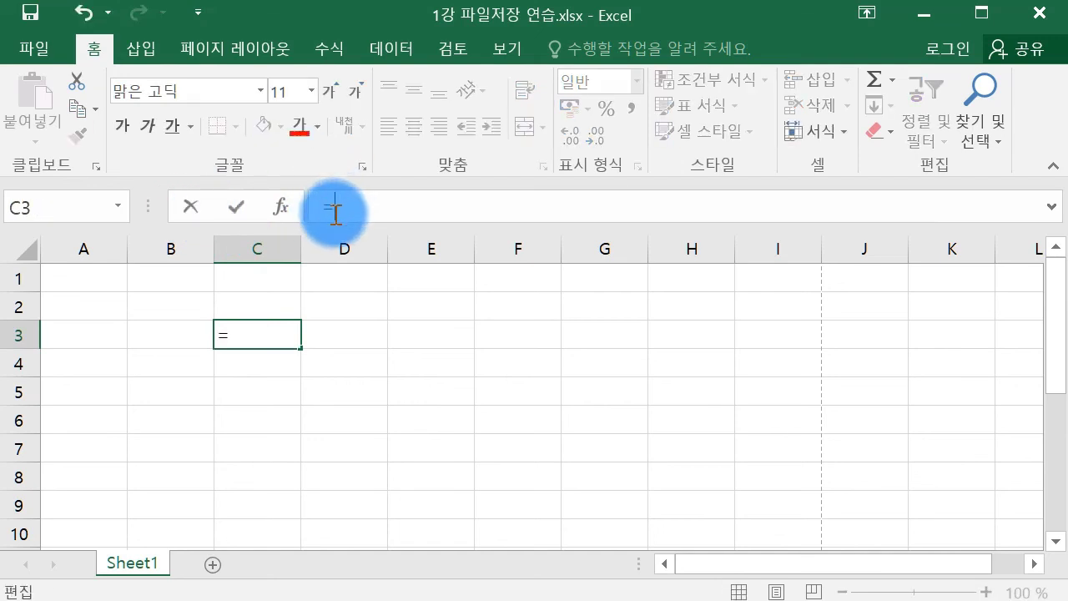
left_click(238, 213)
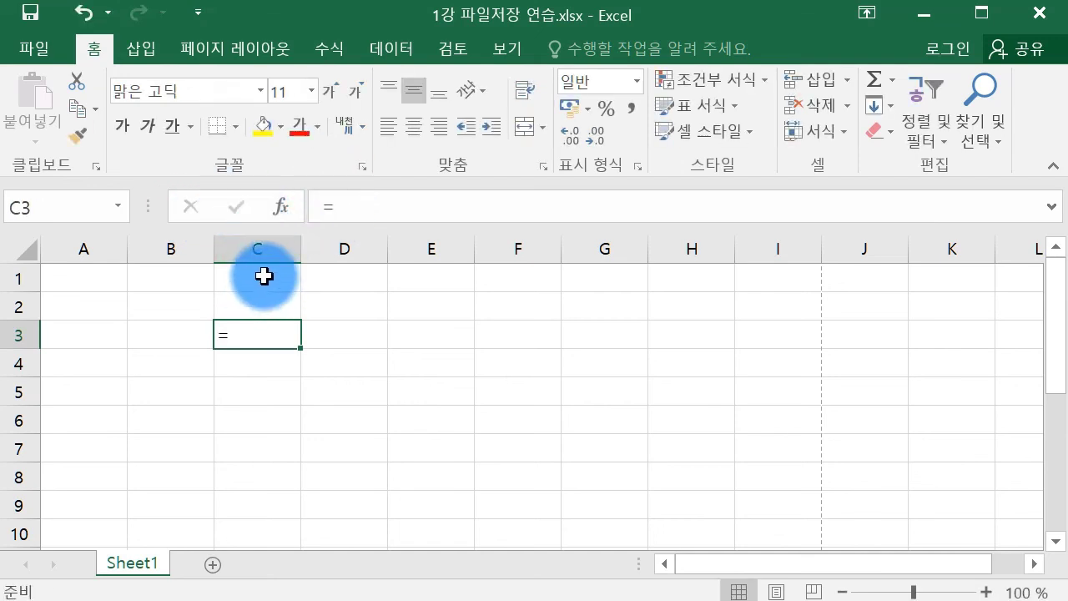
left_click_drag(364, 213, 342, 251)
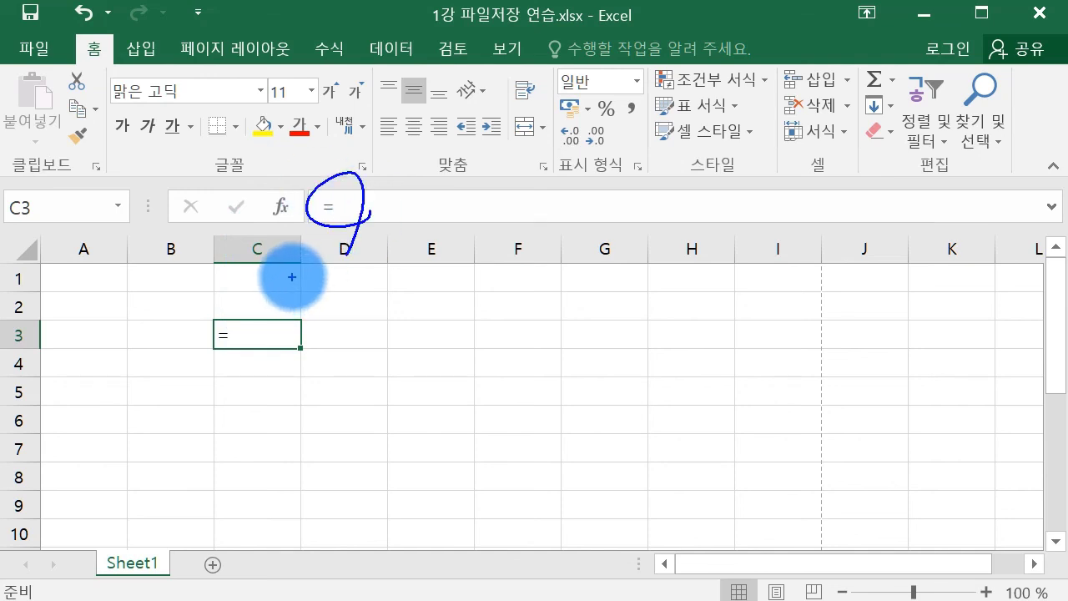
left_click_drag(268, 355, 254, 346)
left_click_drag(182, 225, 260, 225)
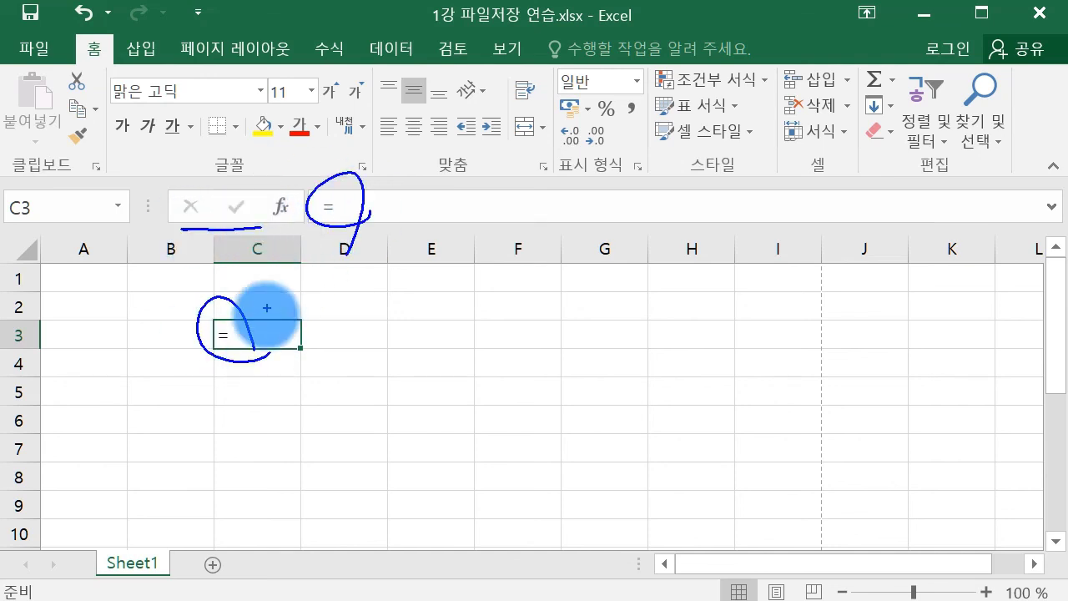
key("Escape")
key("ctrl+z")
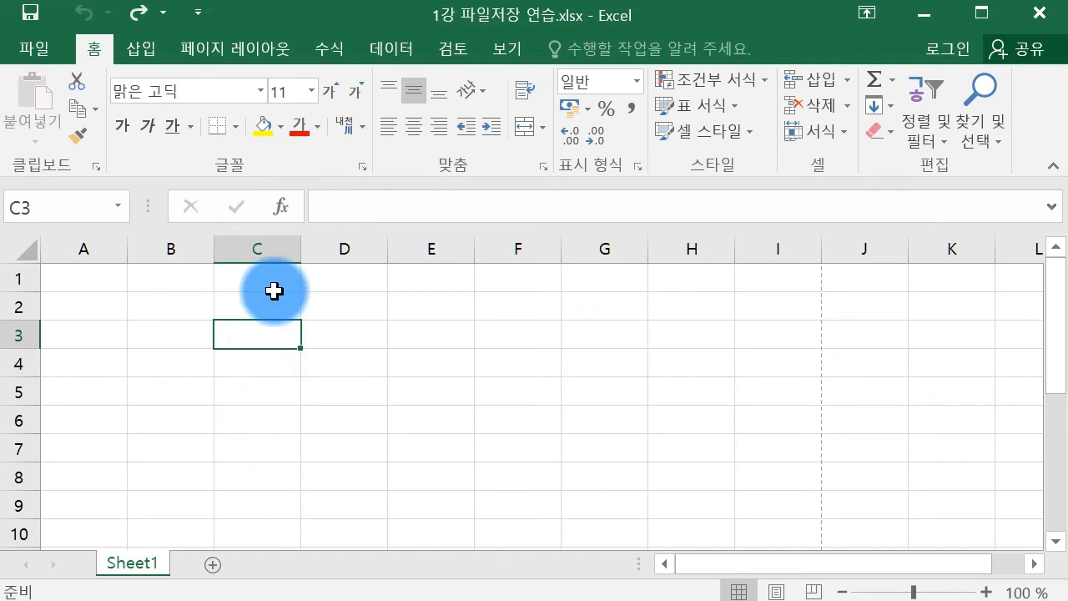
left_click(280, 205)
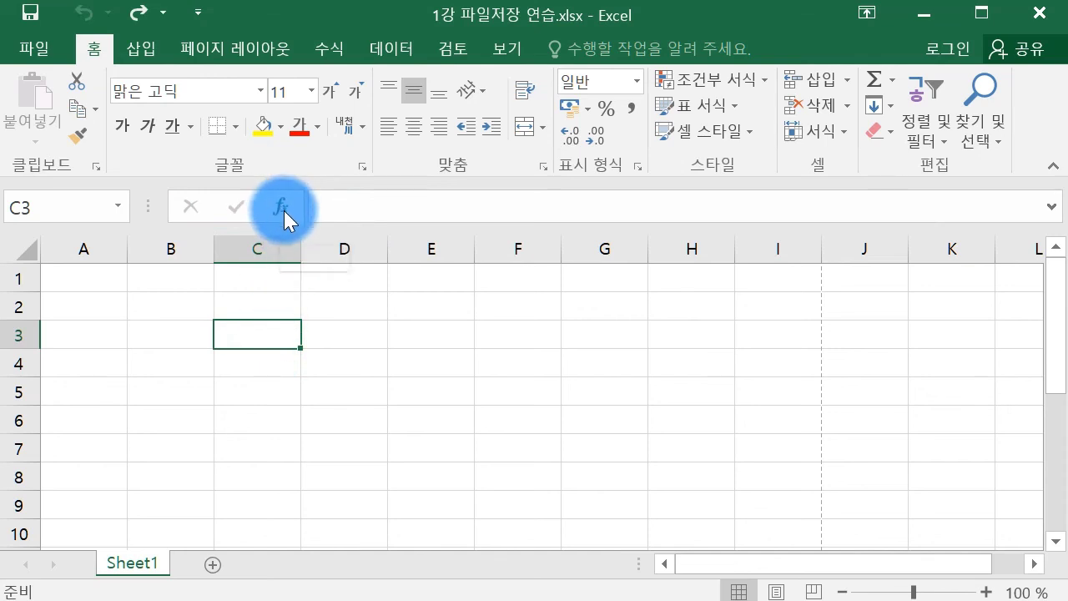
key("ctrl+2")
mouse_move(379, 136)
left_mouse_down()
mouse_move(327, 69)
mouse_move(346, 178)
left_mouse_up()
mouse_move(431, 104)
left_mouse_down()
mouse_move(434, 138)
mouse_move(461, 127)
left_mouse_up()
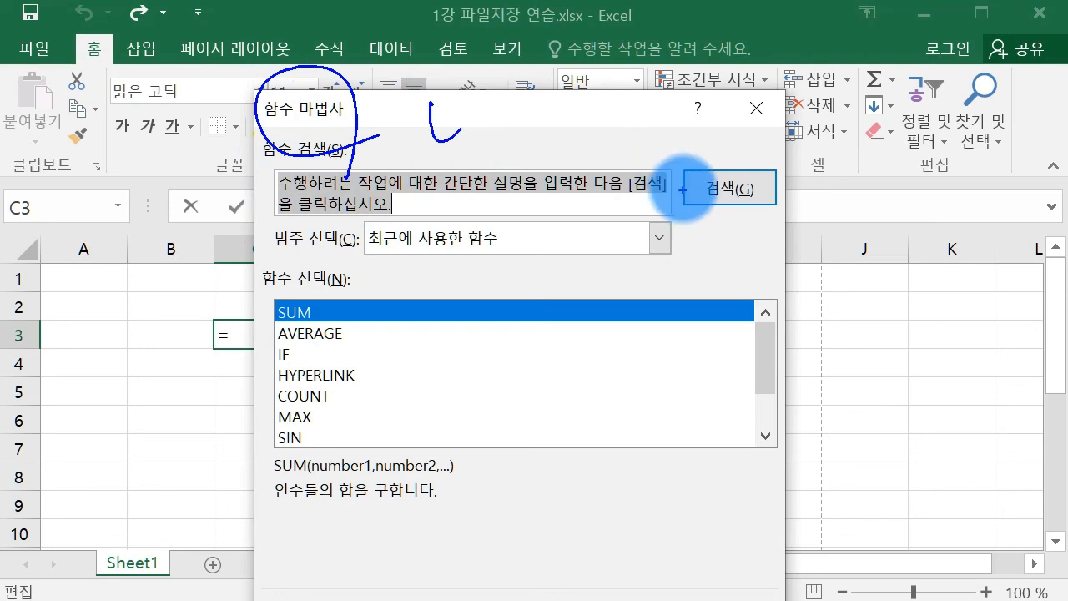
key("Escape")
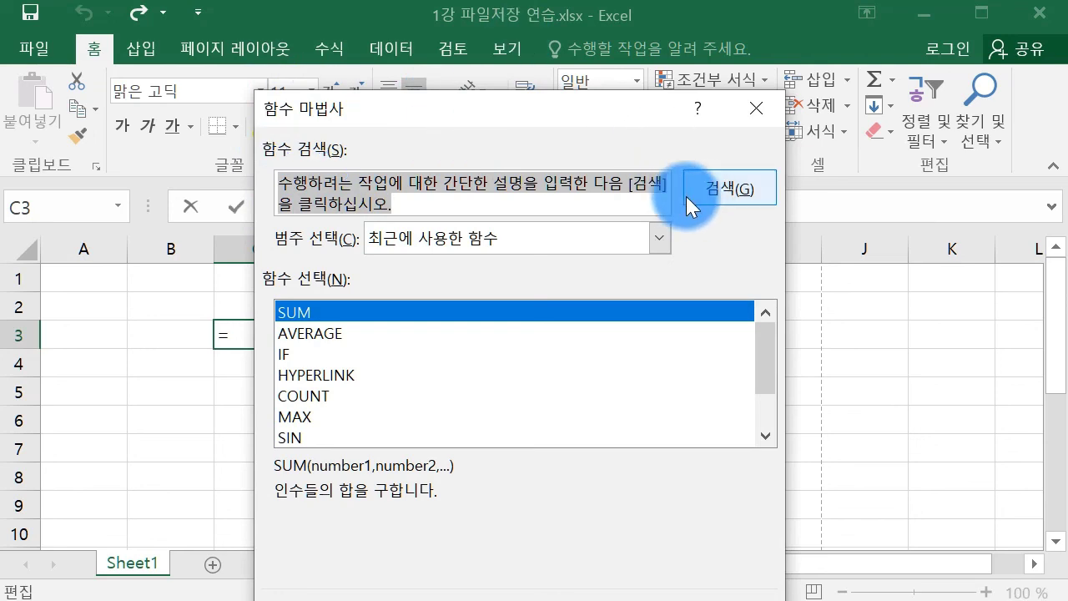
key("Escape")
key("ctrl+2")
mouse_move(459, 209)
left_mouse_down()
mouse_move(364, 269)
mouse_move(472, 262)
mouse_move(484, 275)
left_mouse_up()
left_click_drag(584, 198, 544, 198)
left_click_drag(346, 250, 461, 244)
mouse_move(335, 272)
left_mouse_down()
mouse_move(442, 280)
mouse_move(465, 264)
left_mouse_up()
key("Escape")
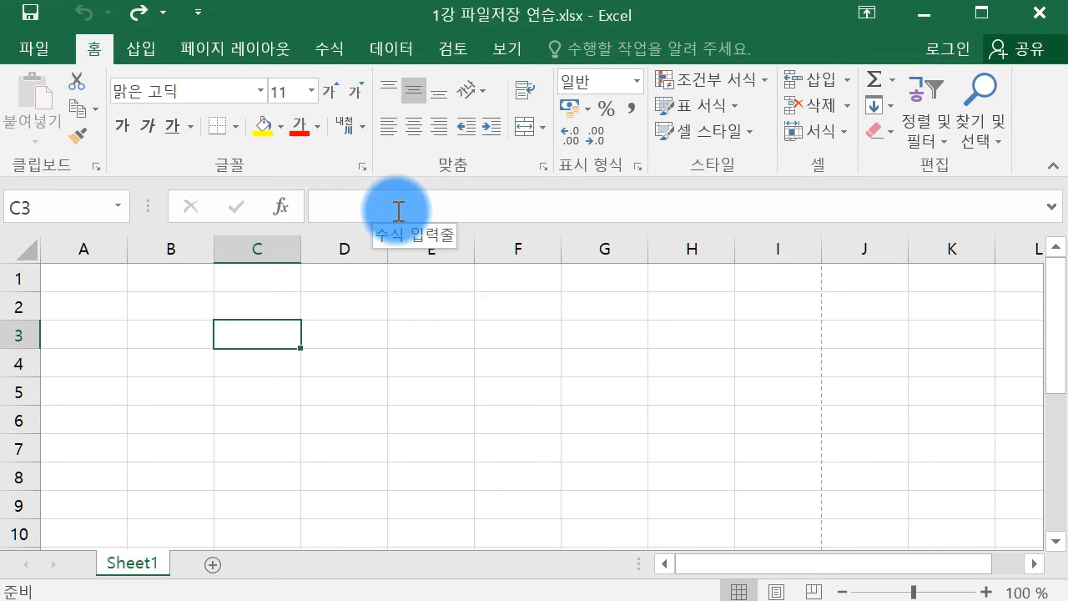
- Enter =1+1 in C3 so it displays 2, then reselect C3 to show the formula
left_click(401, 211)
type("1")
key("BackSpace")
type("=1")
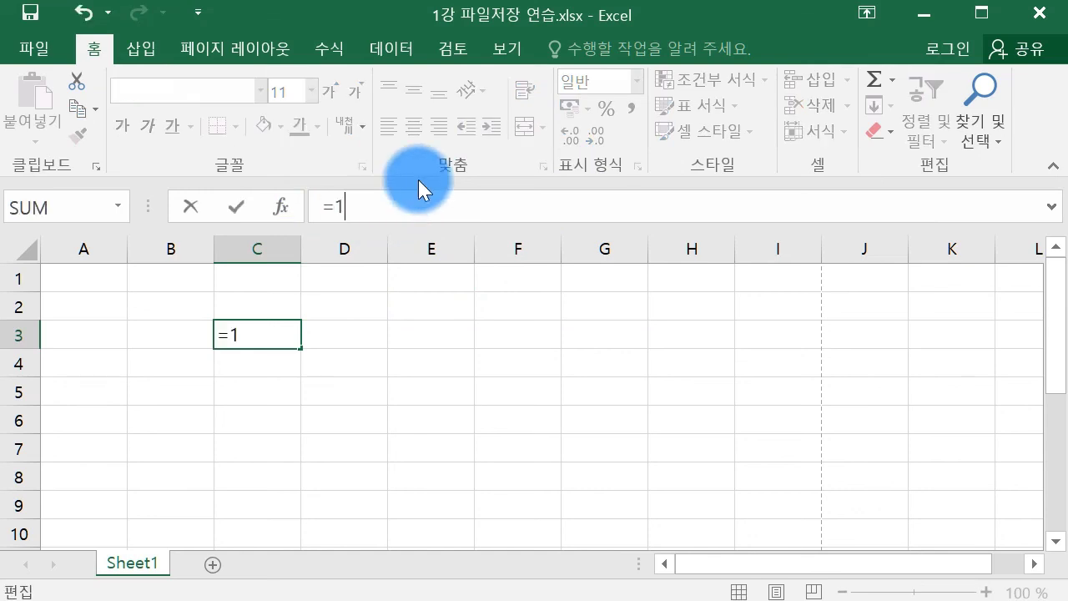
key("Return")
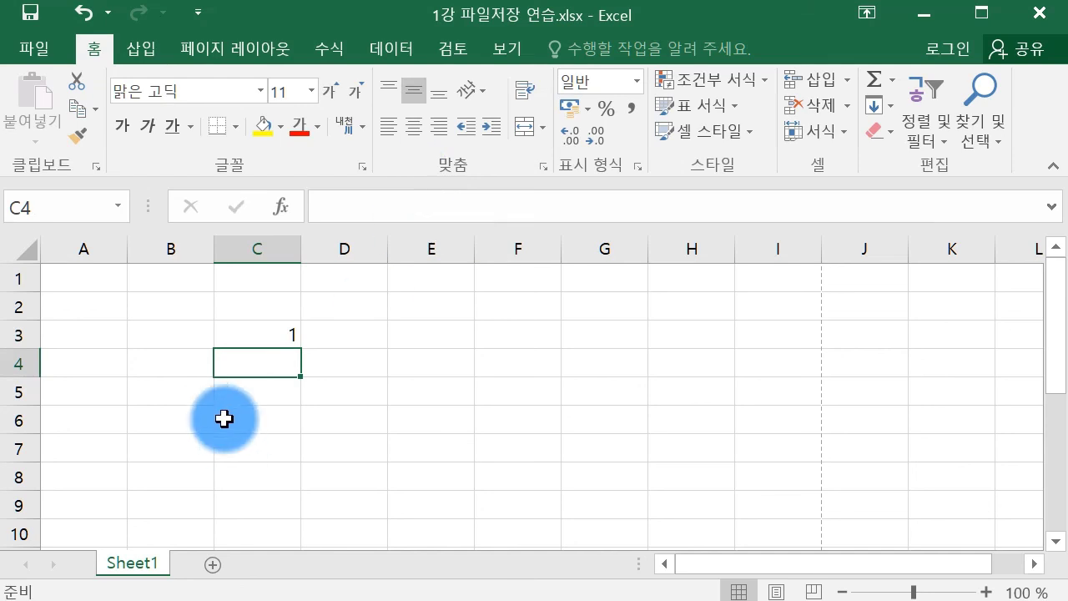
left_click(244, 326)
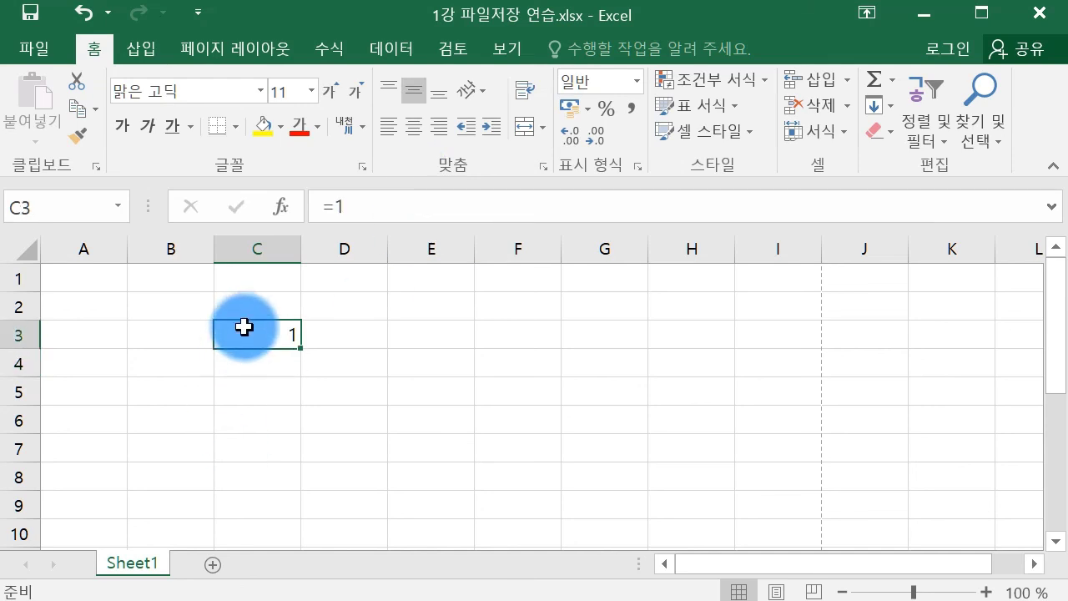
key("BackSpace")
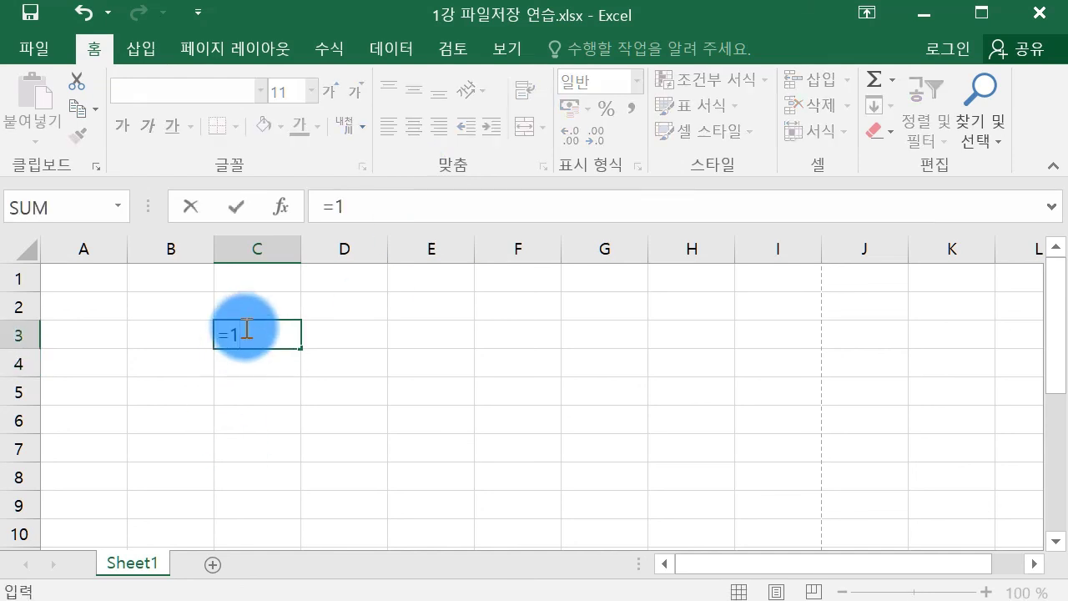
key("Return")
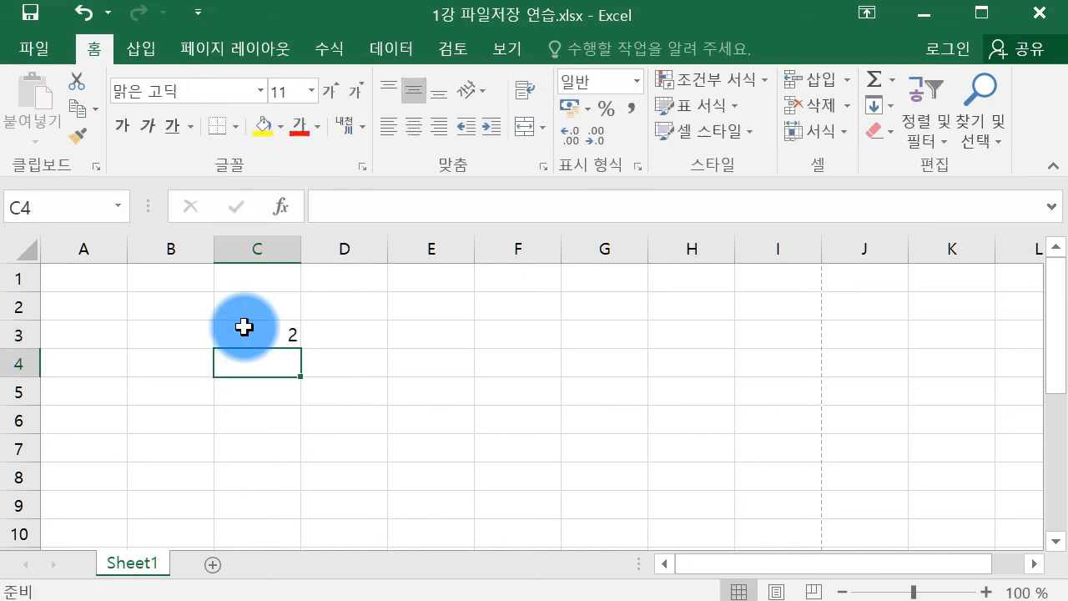
left_click(240, 334)
- Circle C3's result 2 and the =1+1 formula in ink, then clear the annotations
key("ctrl+2")
mouse_move(318, 360)
left_mouse_down()
mouse_move(227, 360)
mouse_move(306, 350)
left_mouse_up()
left_click_drag(419, 224, 387, 246)
left_click_drag(467, 187, 519, 171)
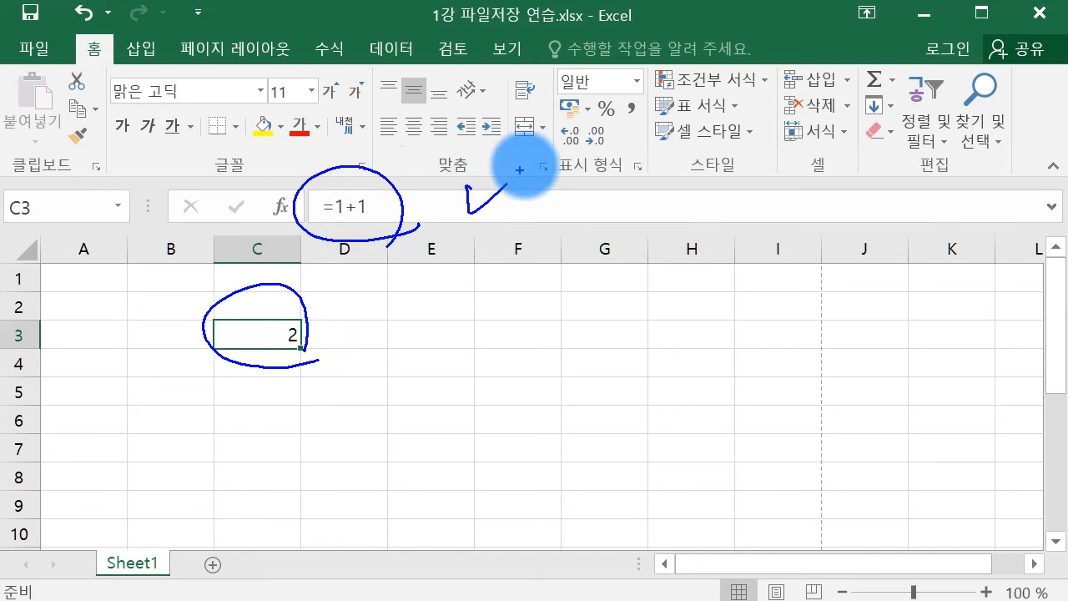
key("Escape")
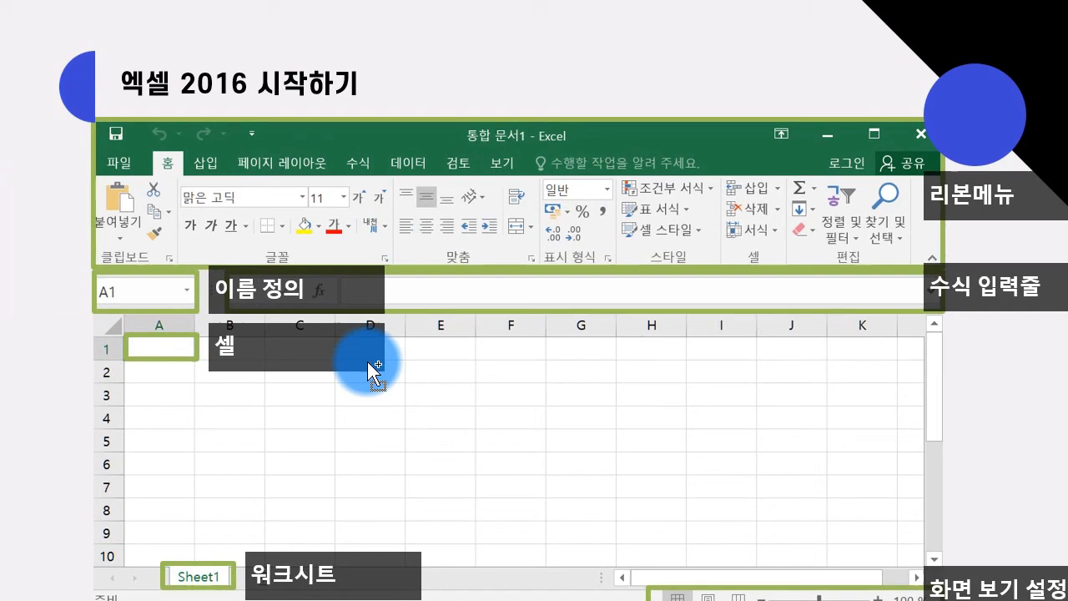
mouse_move(191, 275)
left_mouse_down()
mouse_move(143, 239)
mouse_move(192, 327)
mouse_move(281, 296)
mouse_move(233, 299)
mouse_move(291, 305)
left_mouse_up()
left_click_drag(632, 315, 575, 337)
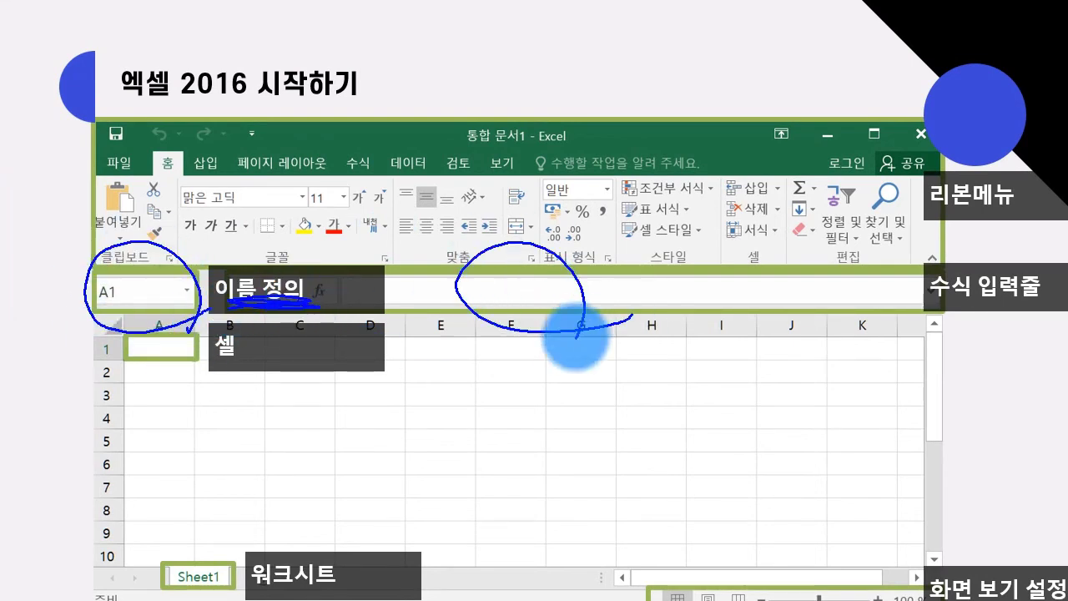
mouse_move(944, 317)
left_mouse_down()
mouse_move(1036, 309)
mouse_move(986, 309)
left_mouse_up()
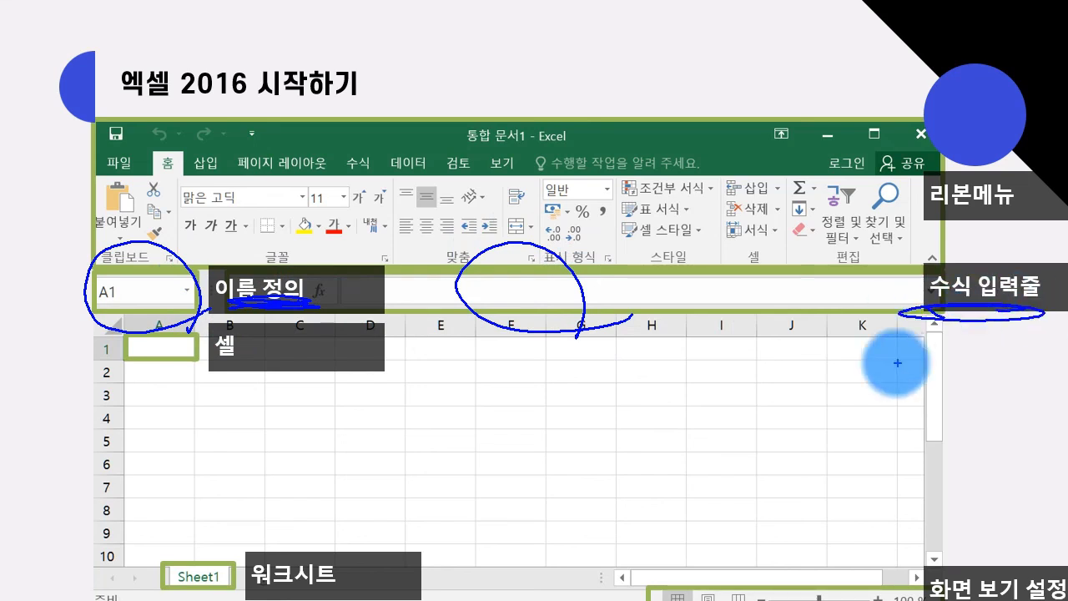
key("e")
mouse_move(219, 366)
left_mouse_down()
mouse_move(195, 383)
mouse_move(191, 375)
mouse_move(262, 370)
mouse_move(210, 346)
mouse_move(190, 363)
mouse_move(267, 379)
left_mouse_up()
key("e")
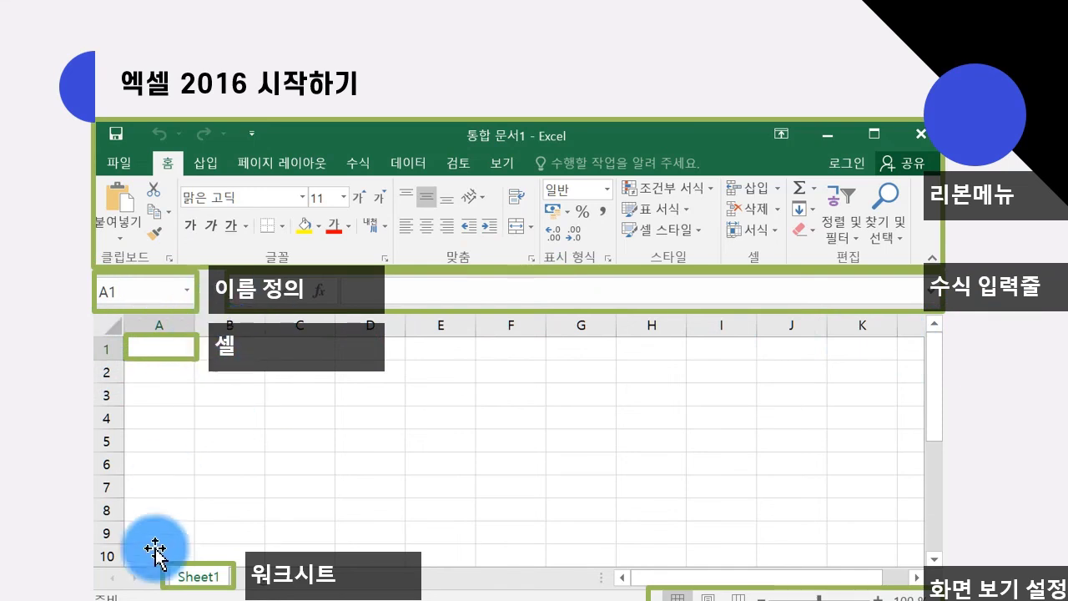
mouse_move(215, 560)
left_mouse_down()
mouse_move(147, 543)
mouse_move(242, 586)
left_mouse_up()
left_click_drag(296, 517, 342, 521)
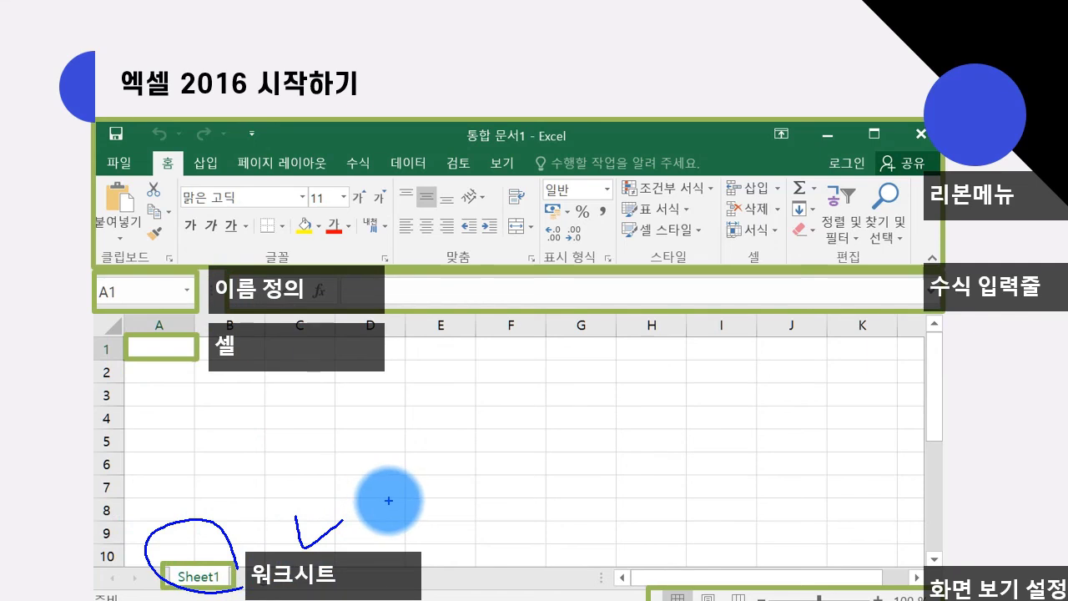
key("Escape")
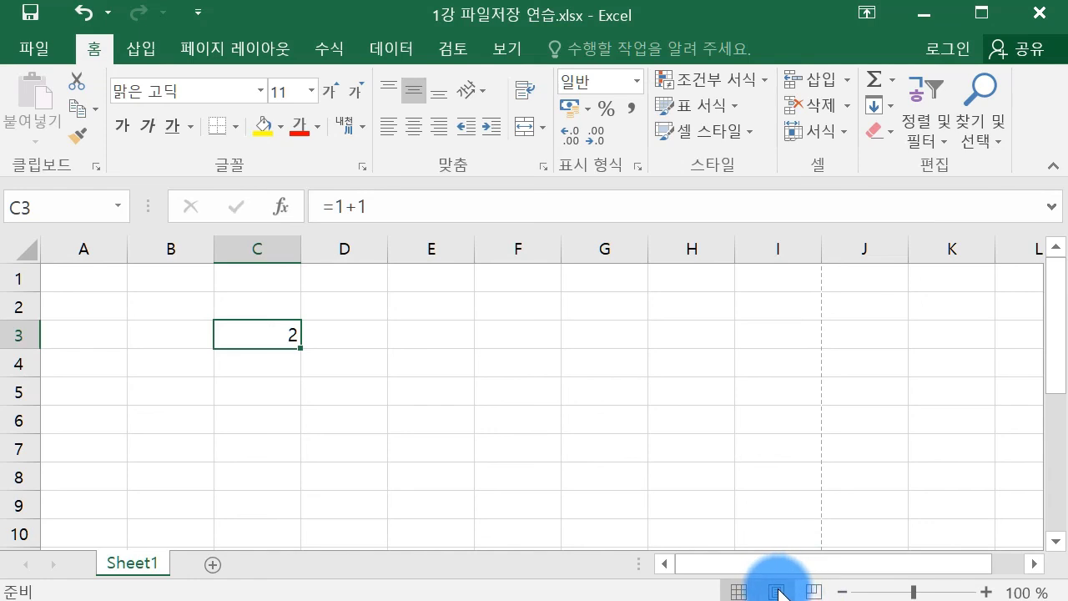
- Try Page Layout and Page Break Preview, return to Normal view, and zoom to 138%
left_click(776, 591)
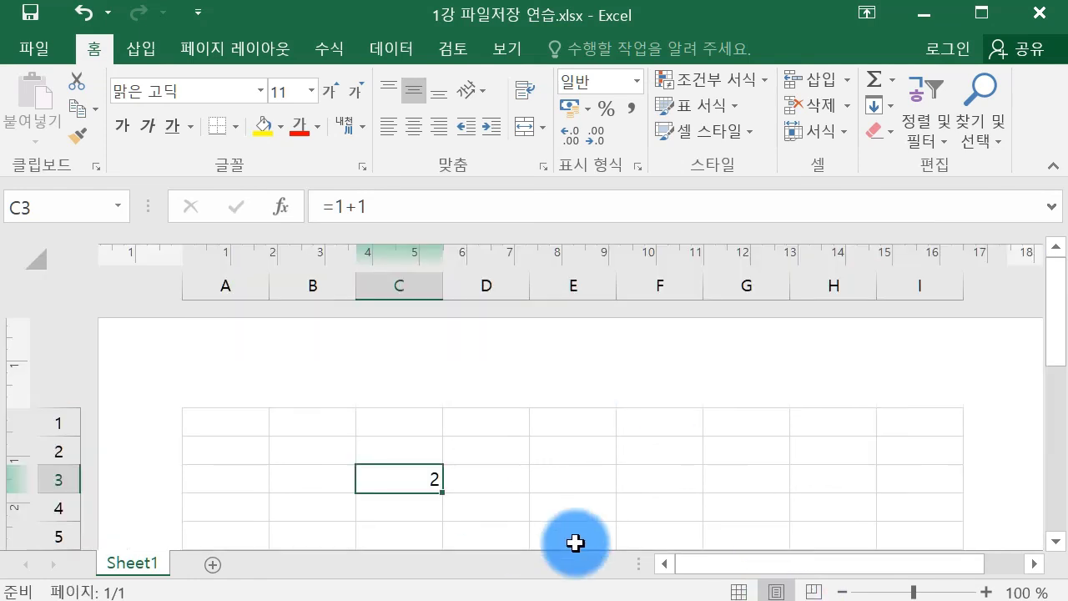
left_click(814, 592)
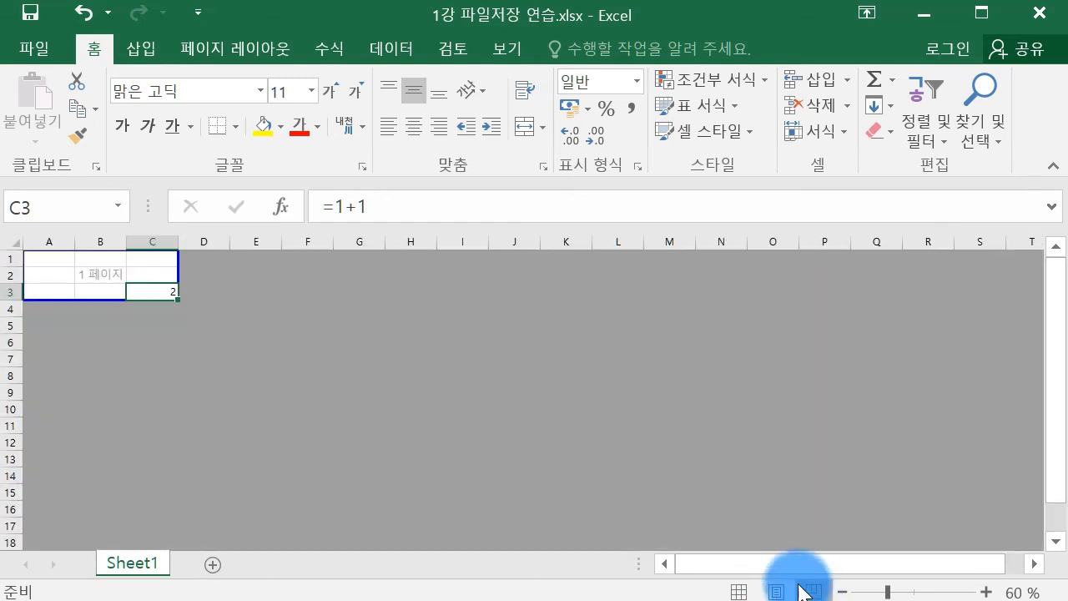
left_click(739, 591)
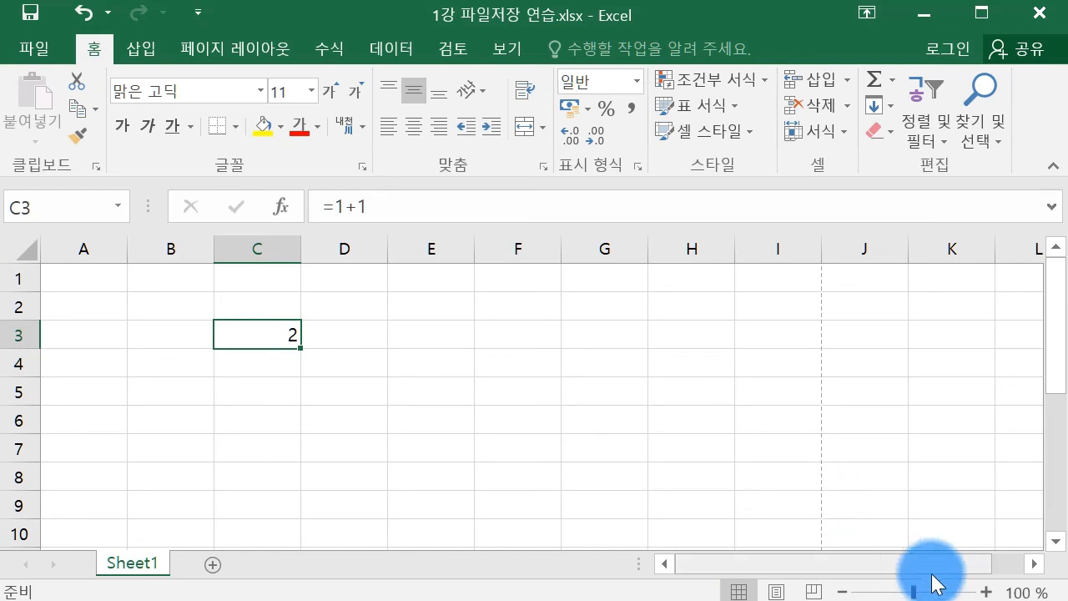
mouse_move(913, 595)
left_mouse_down()
mouse_move(813, 592)
mouse_move(956, 589)
mouse_move(877, 591)
mouse_move(917, 594)
left_mouse_up()
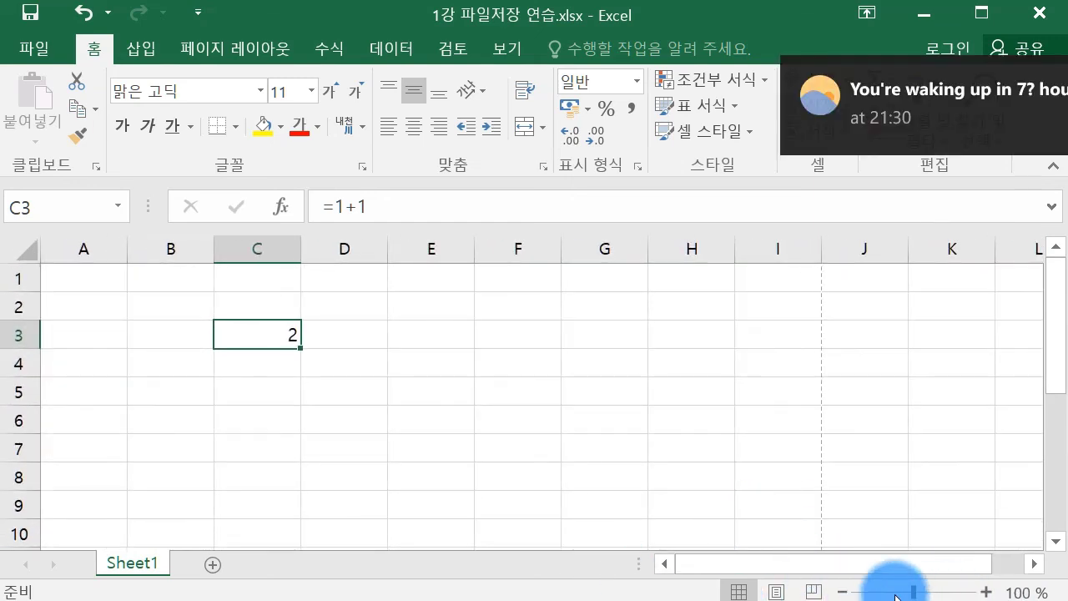
double_click(840, 592)
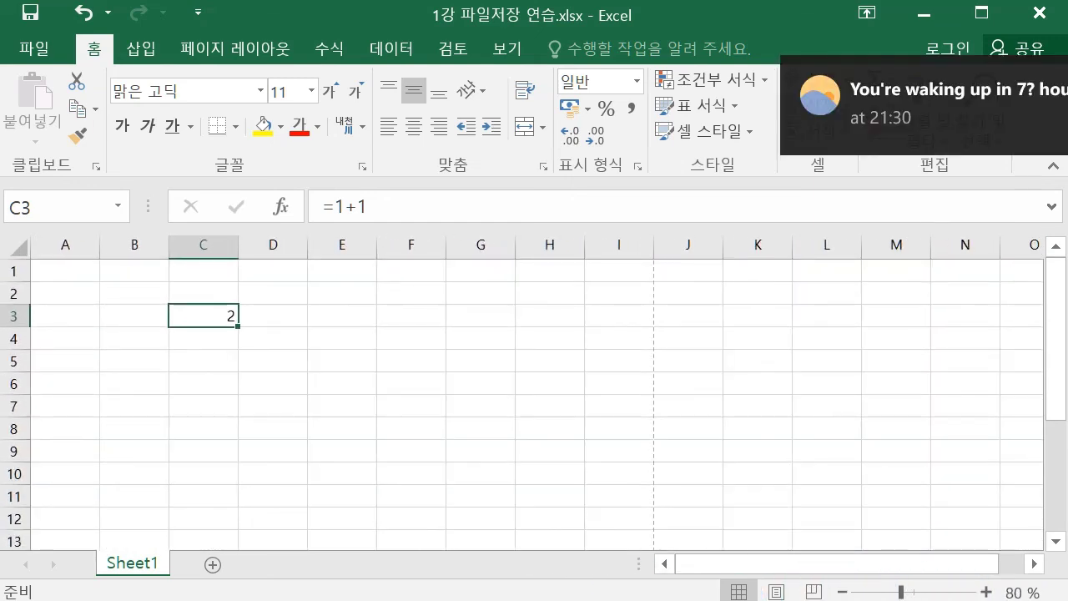
left_click(943, 591)
mouse_move(940, 592)
left_mouse_down()
mouse_move(909, 592)
mouse_move(922, 592)
left_mouse_up()
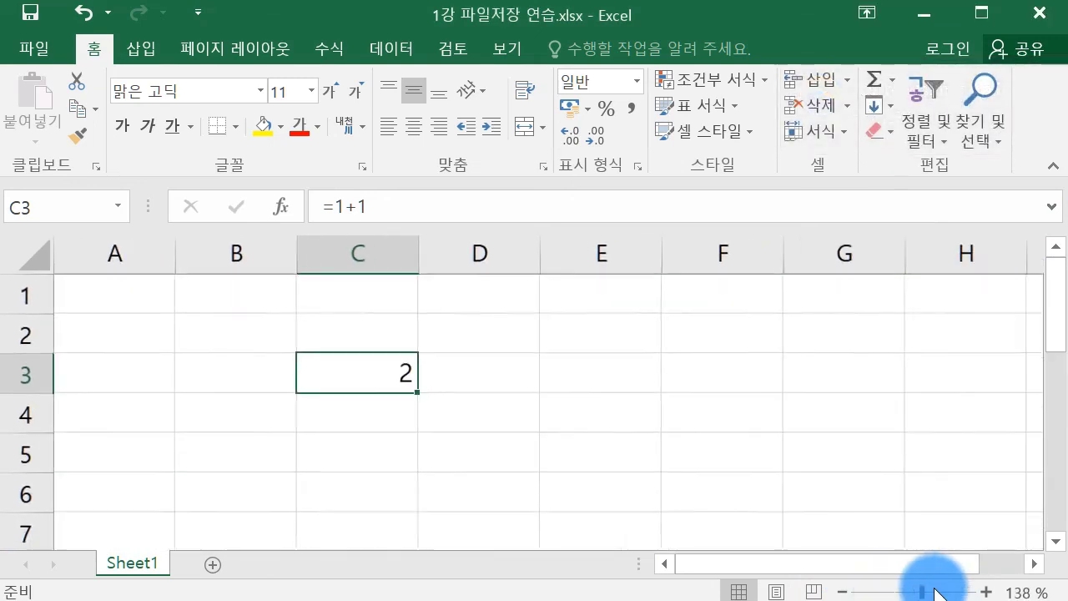
- Open and cancel the Zoom dialog, then start and cancel an edit of C3
left_click(1023, 594)
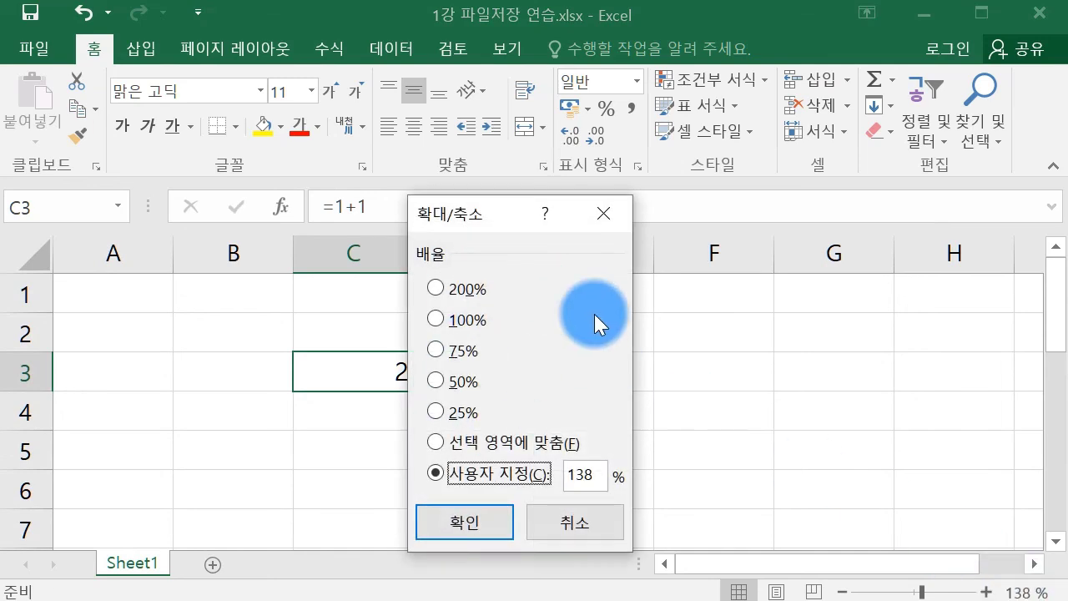
left_click(560, 524)
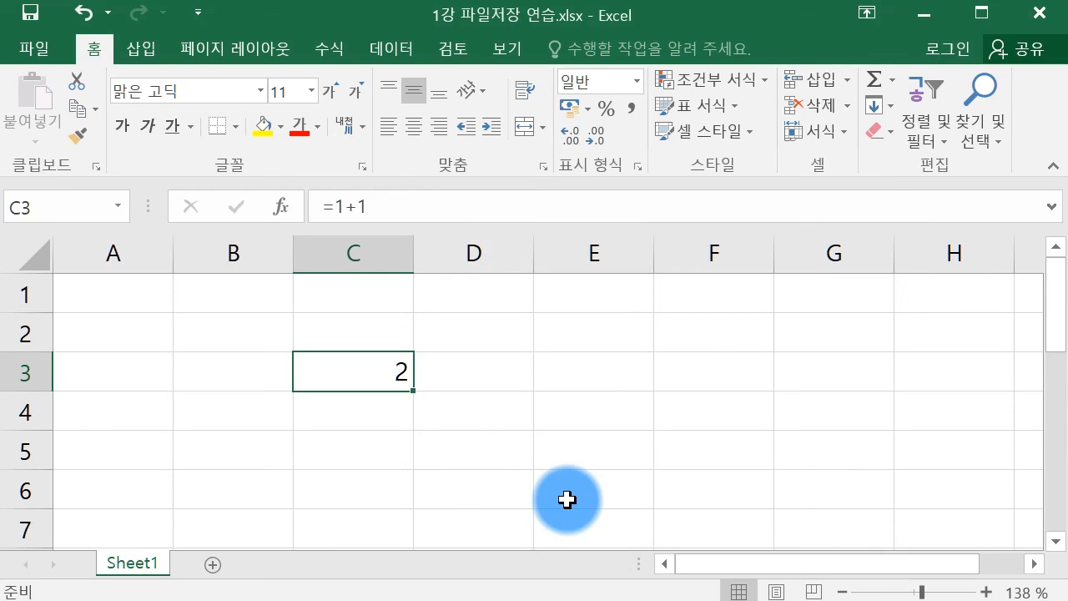
key("BackSpace")
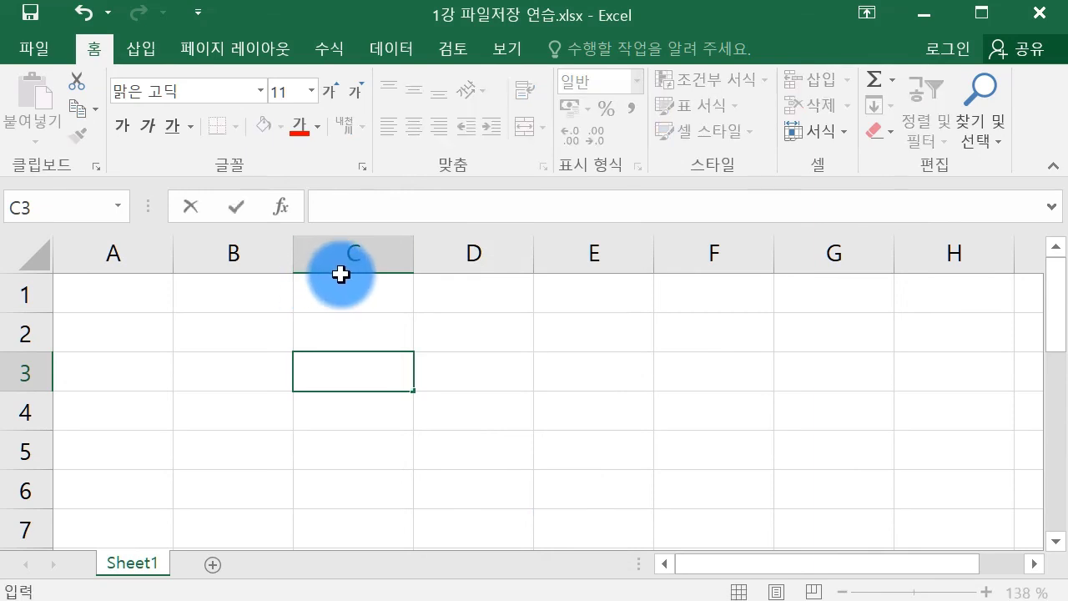
key("Escape")
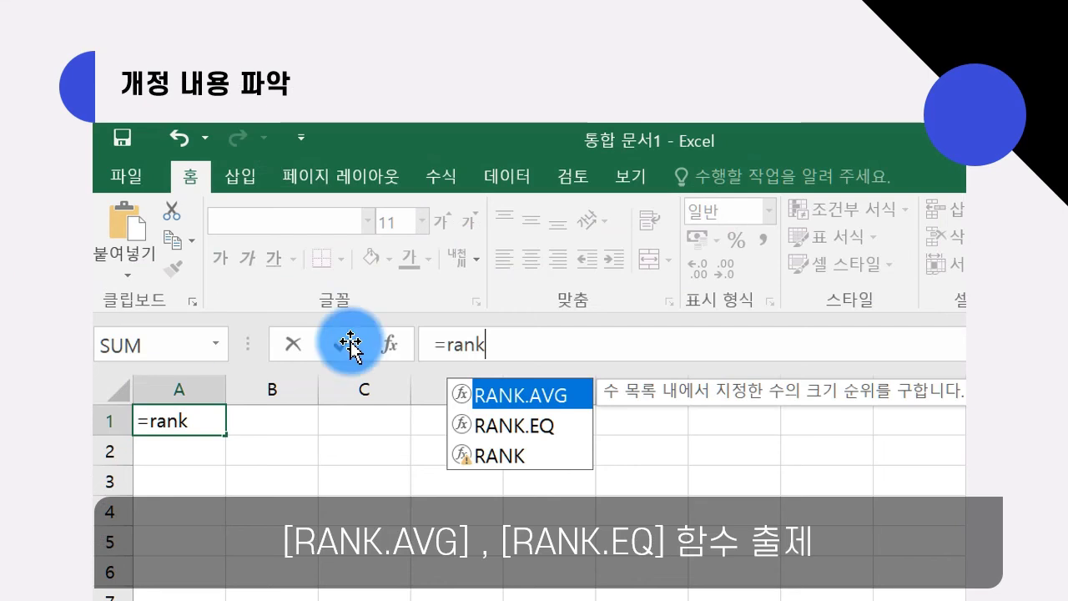
- Ink-mark the 개정 내용 파악 title, RANK.AVG and RANK.EQ on the slide, then clear it
mouse_move(419, 52)
left_mouse_down()
mouse_move(406, 87)
mouse_move(441, 99)
left_mouse_up()
left_click_drag(121, 107, 284, 100)
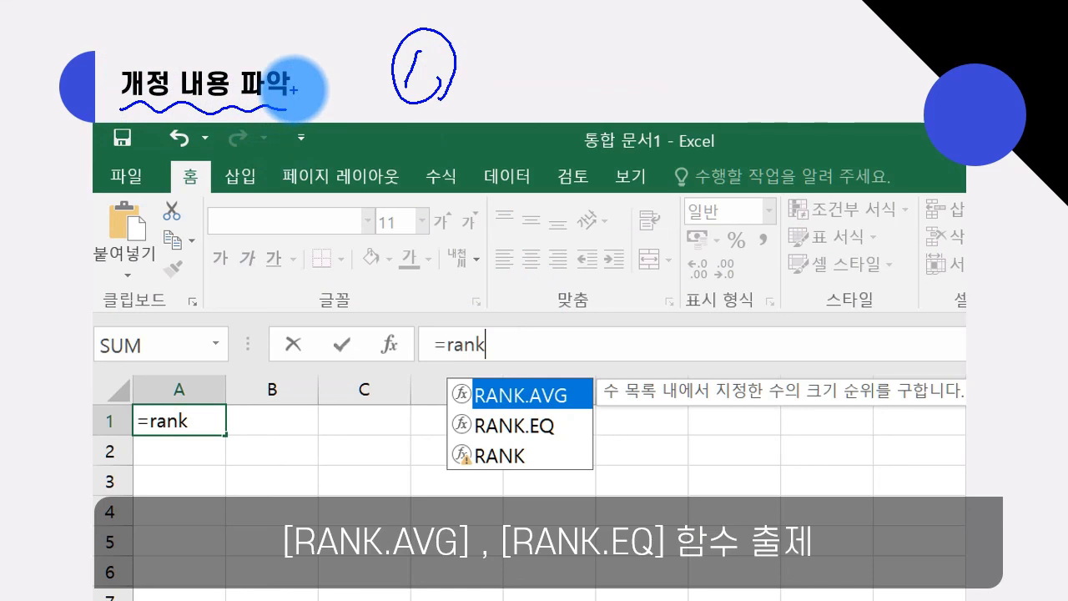
left_click_drag(568, 298, 518, 376)
left_click_drag(522, 297, 581, 355)
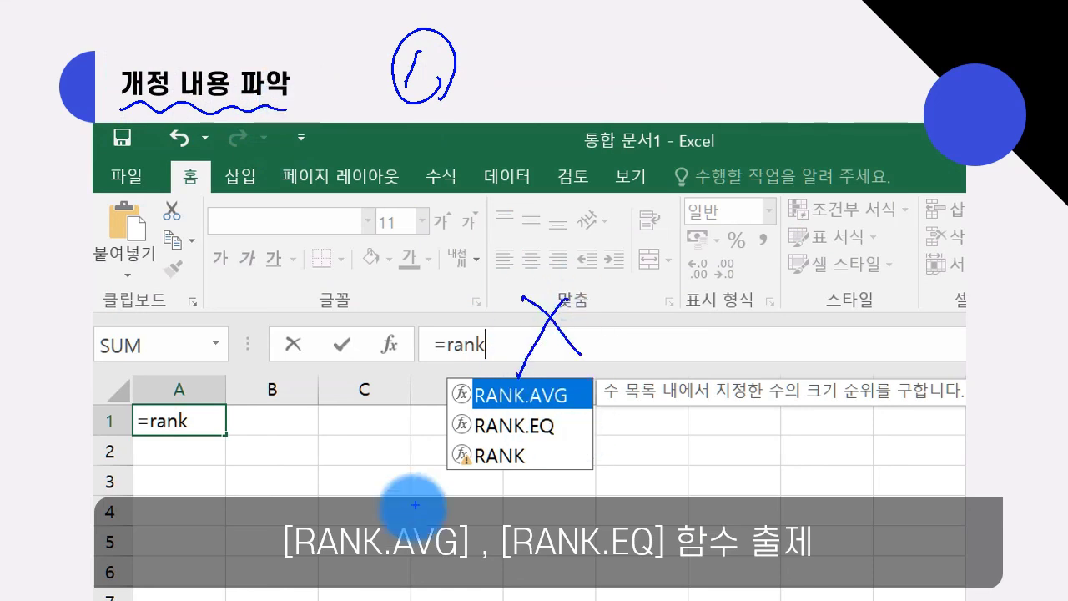
mouse_move(475, 573)
left_mouse_down()
mouse_move(298, 493)
mouse_move(455, 574)
left_mouse_up()
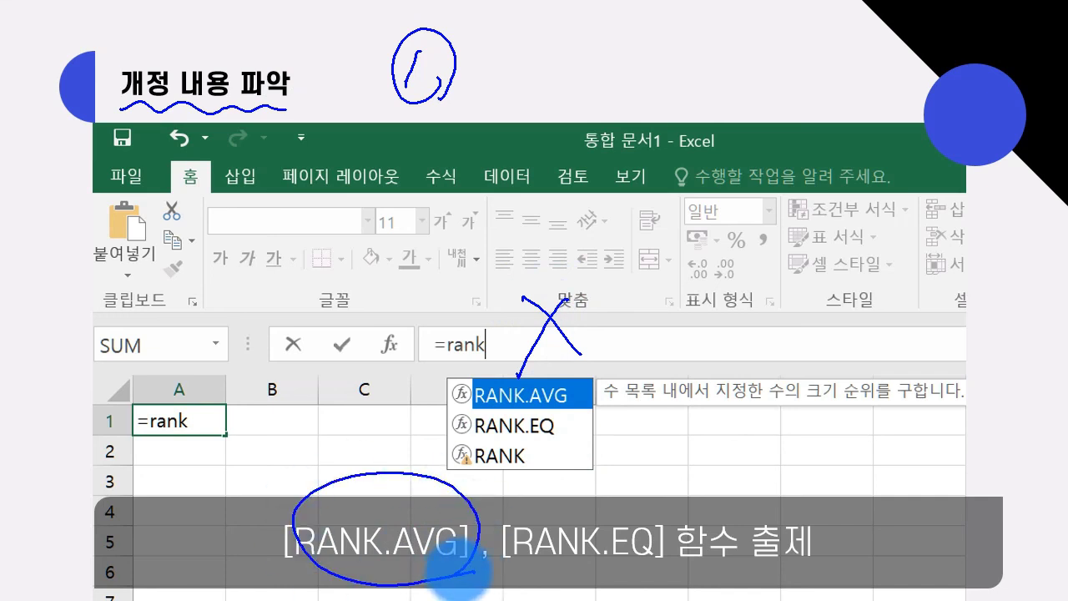
mouse_move(634, 567)
left_mouse_down()
mouse_move(643, 500)
mouse_move(618, 576)
left_mouse_up()
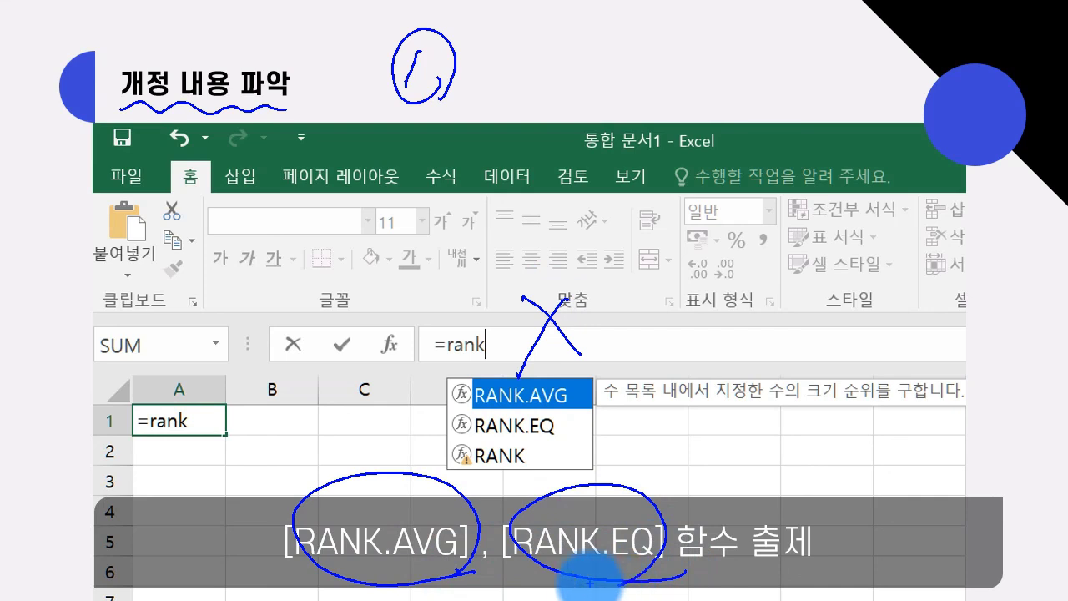
key("Escape")
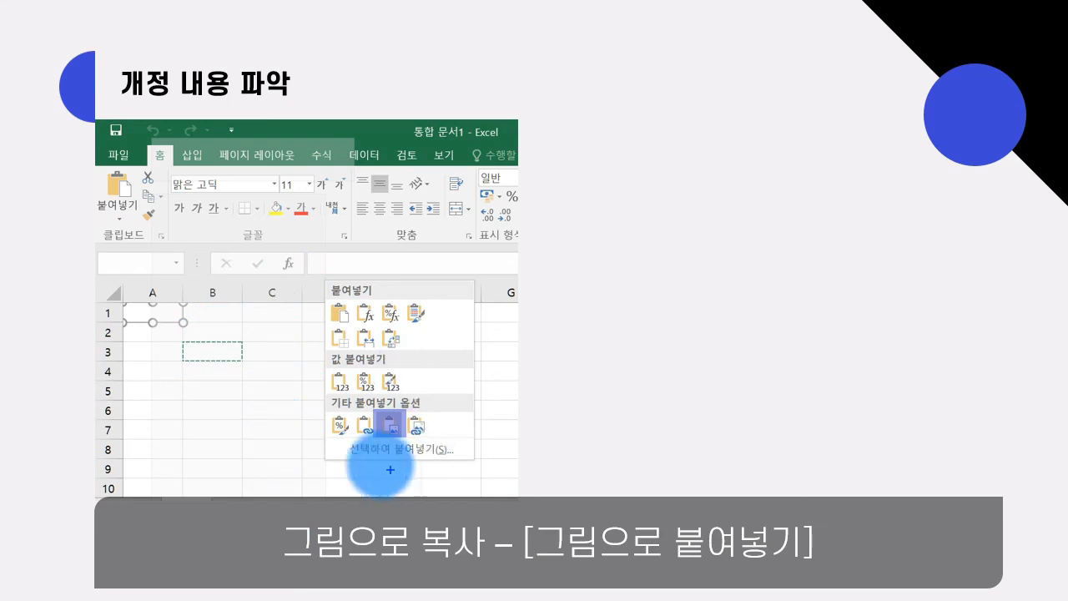
- Underline the paste-as-picture options and caption, handwrite 결재란, then clear the ink
mouse_move(316, 419)
left_mouse_down()
mouse_move(430, 418)
mouse_move(387, 452)
mouse_move(406, 440)
left_mouse_up()
left_click_drag(513, 579, 836, 598)
mouse_move(640, 501)
left_mouse_down()
mouse_move(660, 453)
mouse_move(639, 493)
left_mouse_up()
mouse_move(595, 271)
left_mouse_down()
mouse_move(632, 293)
mouse_move(657, 275)
mouse_move(684, 281)
mouse_move(693, 267)
mouse_move(706, 309)
mouse_move(750, 285)
left_mouse_up()
left_click_drag(724, 303, 756, 315)
key("Escape")
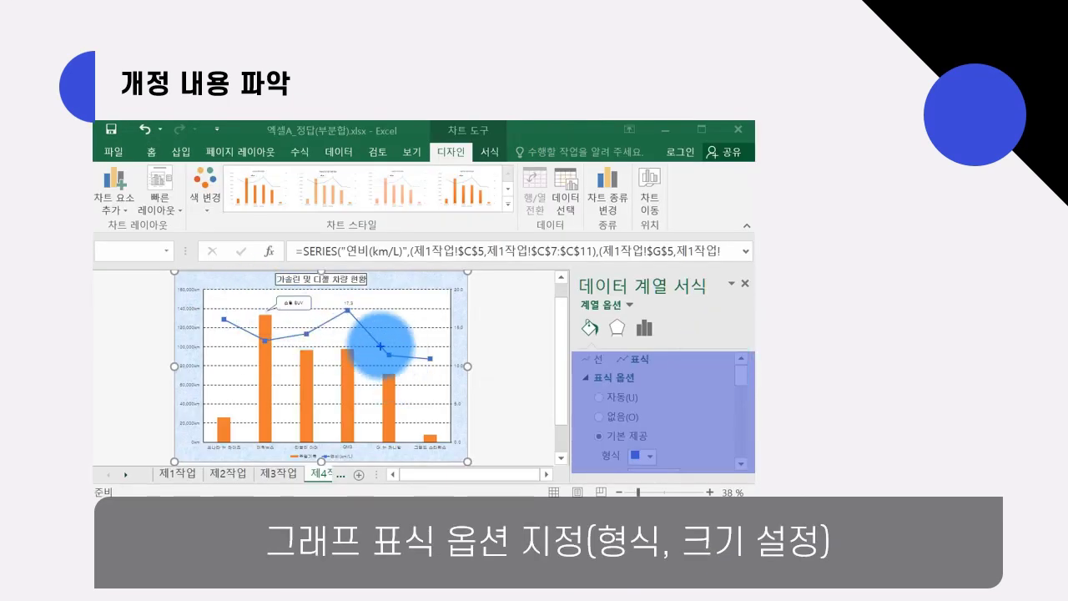
mouse_move(334, 326)
left_mouse_down()
mouse_move(374, 311)
mouse_move(367, 338)
left_mouse_up()
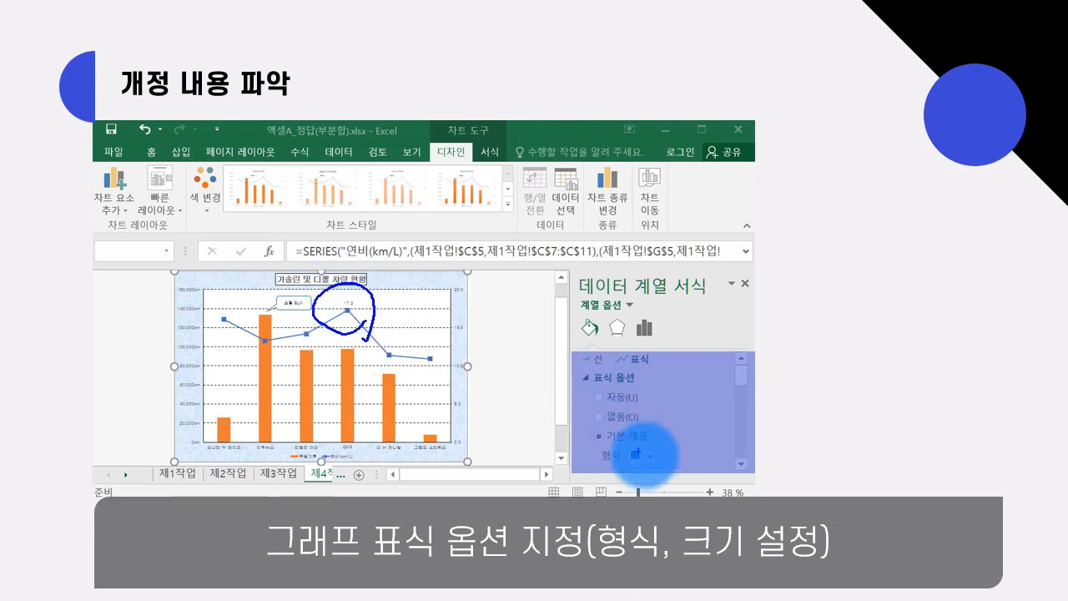
mouse_move(658, 467)
left_mouse_down()
mouse_move(621, 441)
mouse_move(662, 473)
left_mouse_up()
mouse_move(737, 555)
left_mouse_down()
mouse_move(682, 544)
mouse_move(734, 569)
left_mouse_up()
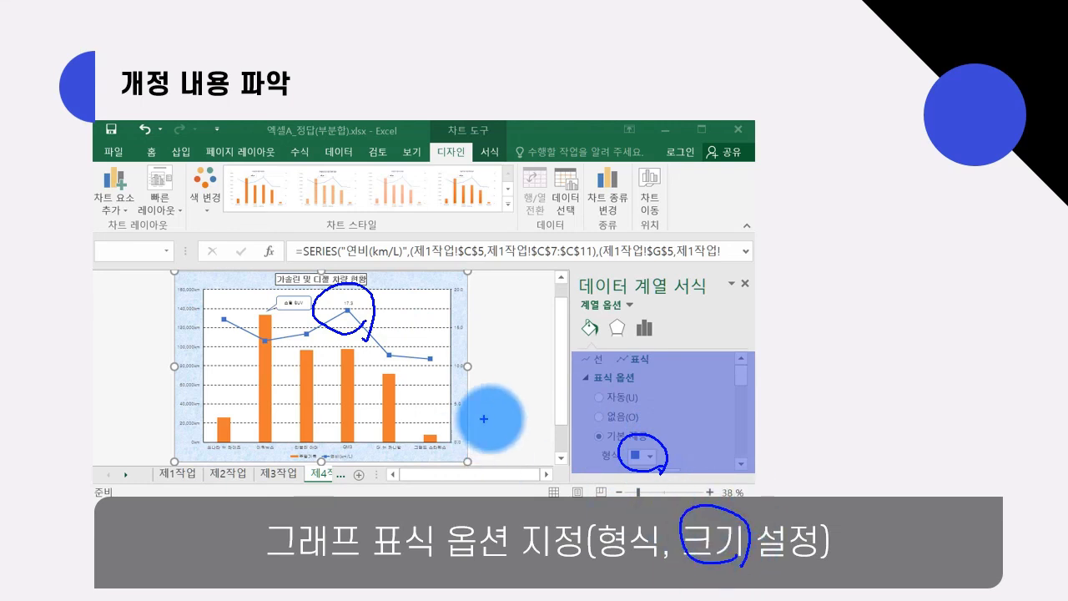
key("Escape")
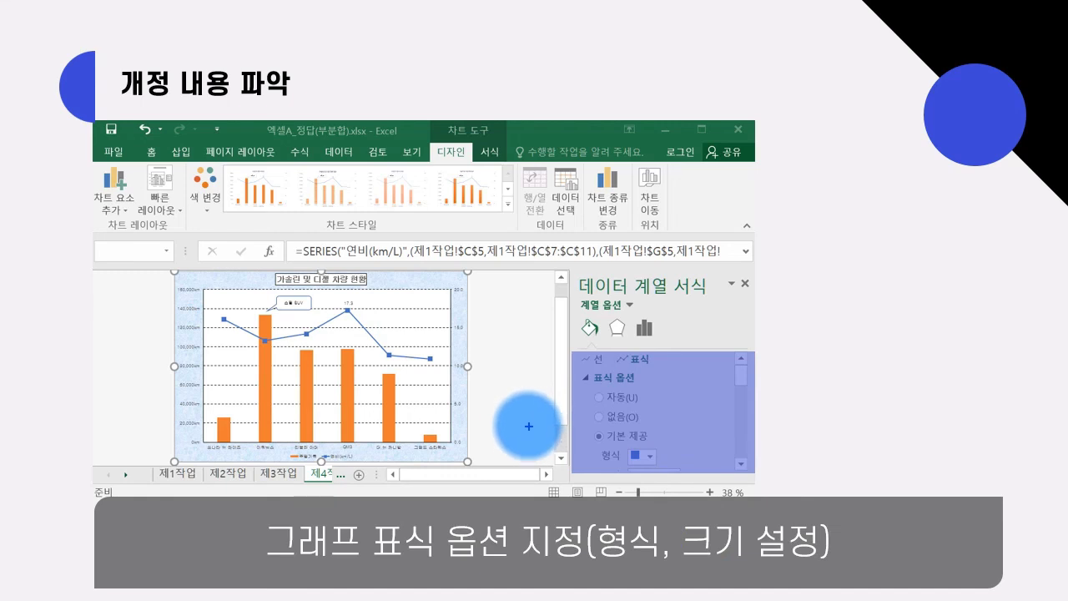
mouse_move(656, 465)
left_mouse_down()
mouse_move(621, 443)
mouse_move(662, 476)
left_mouse_up()
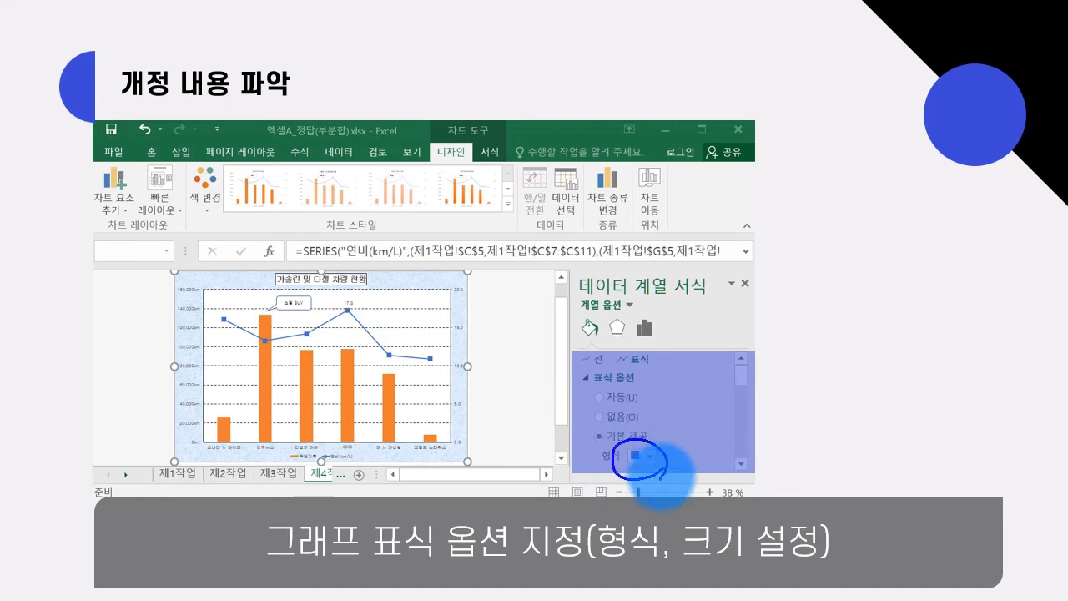
mouse_move(707, 434)
left_mouse_down()
mouse_move(703, 470)
mouse_move(751, 449)
left_mouse_up()
mouse_move(765, 443)
left_mouse_down()
mouse_move(767, 469)
mouse_move(783, 455)
mouse_move(805, 469)
mouse_move(807, 447)
left_mouse_up()
key("Escape")
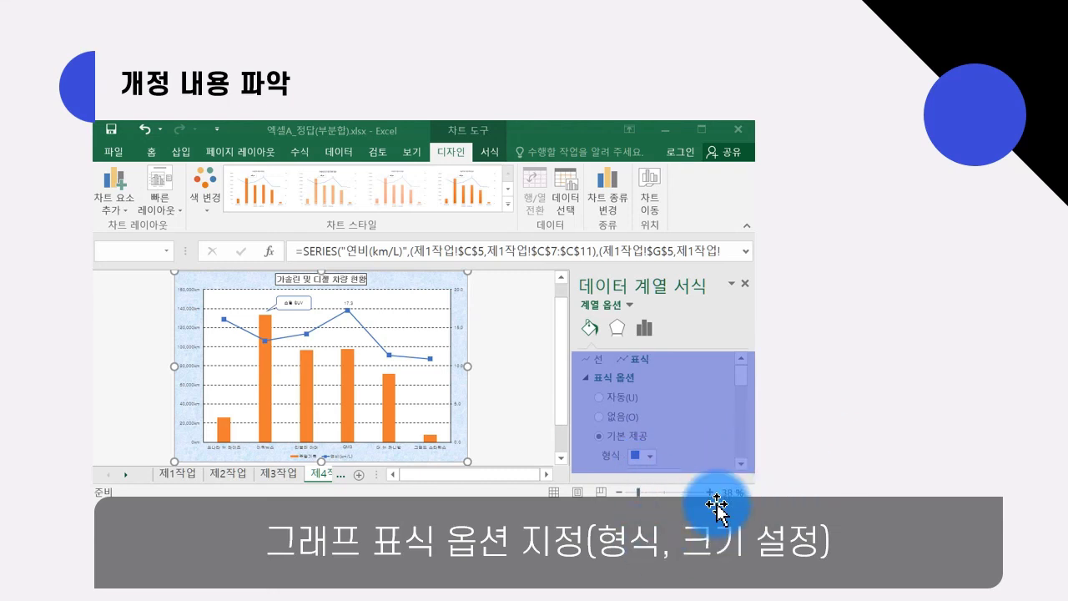